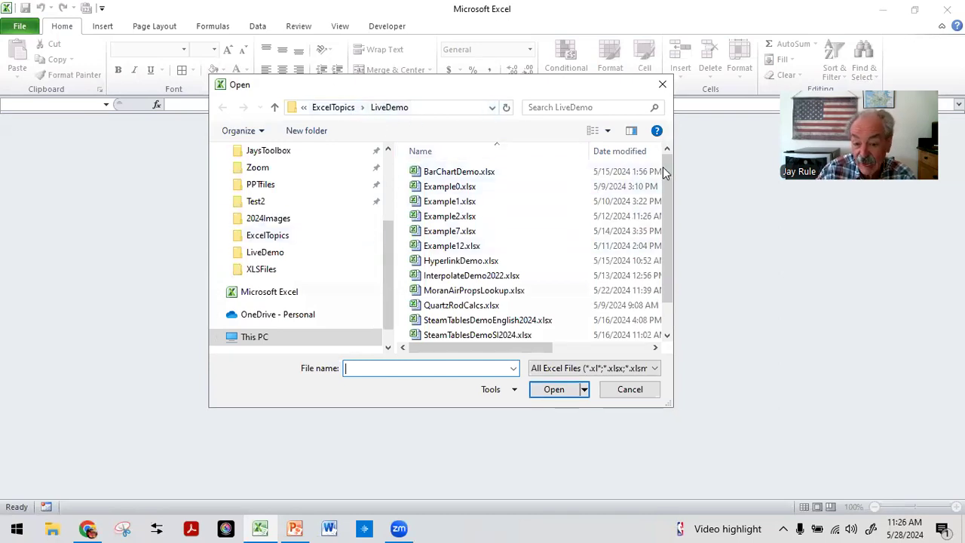
Step: Open the workbook SteamTablesMoranAndShapiro.xlsx from the LiveDemo folder
scroll(662, 167, "down", 1)
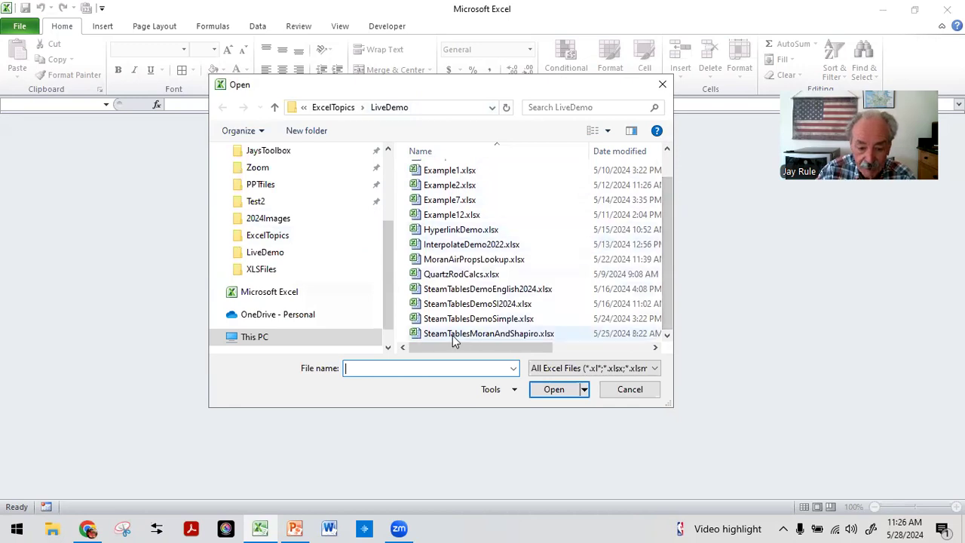
left_click(452, 336)
left_click(554, 389)
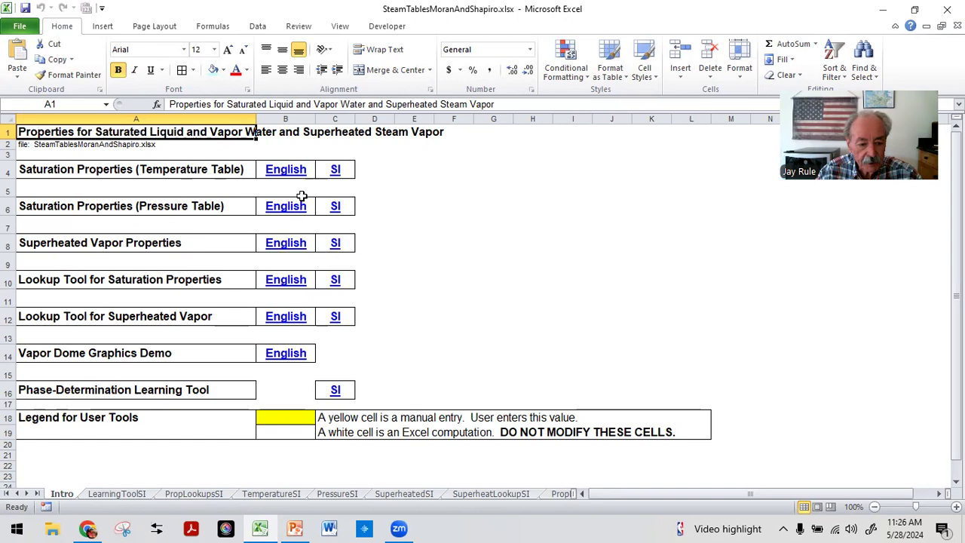
Step: Browse the SI temperature table and the SI saturation lookup tool through the Intro sheet's links
left_click(335, 170)
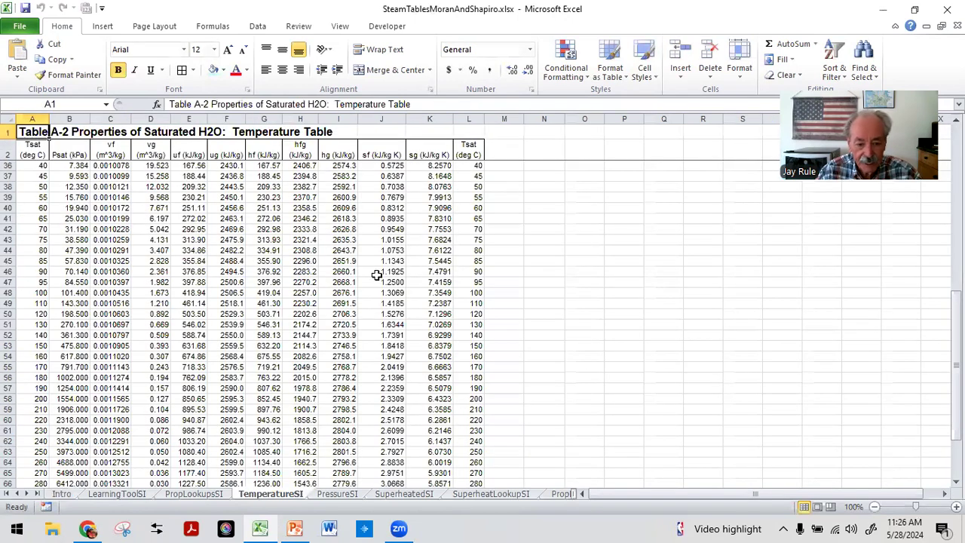
scroll(374, 277, "up", 16)
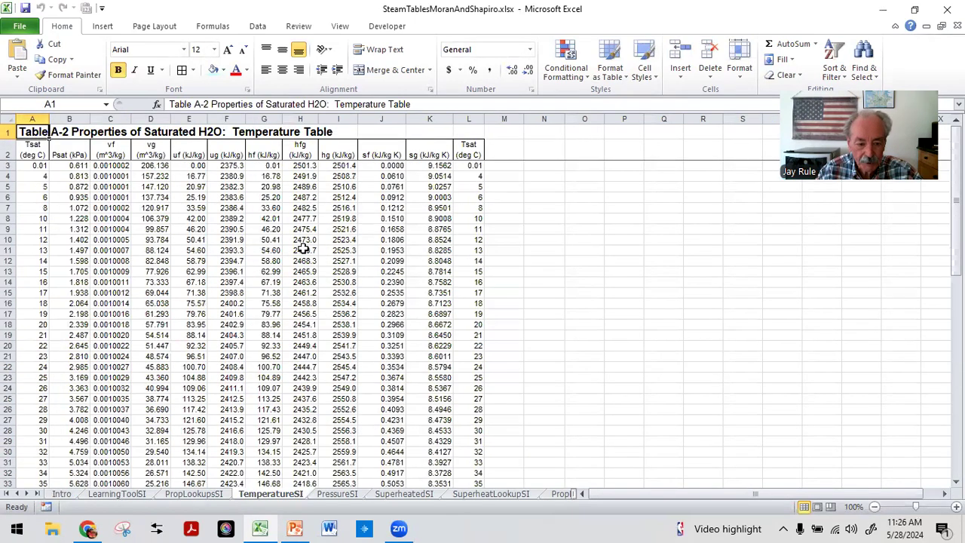
scroll(302, 249, "down", 6)
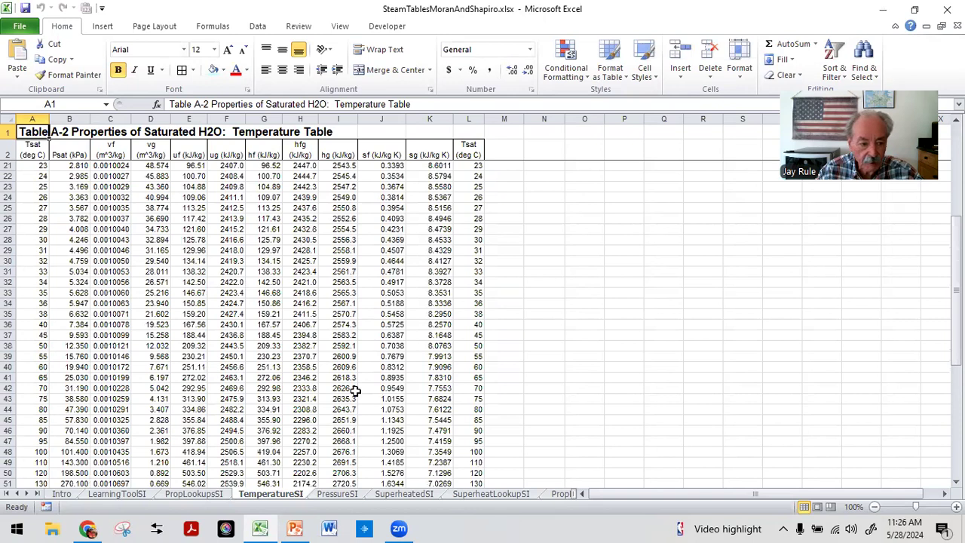
scroll(355, 391, "up", 6)
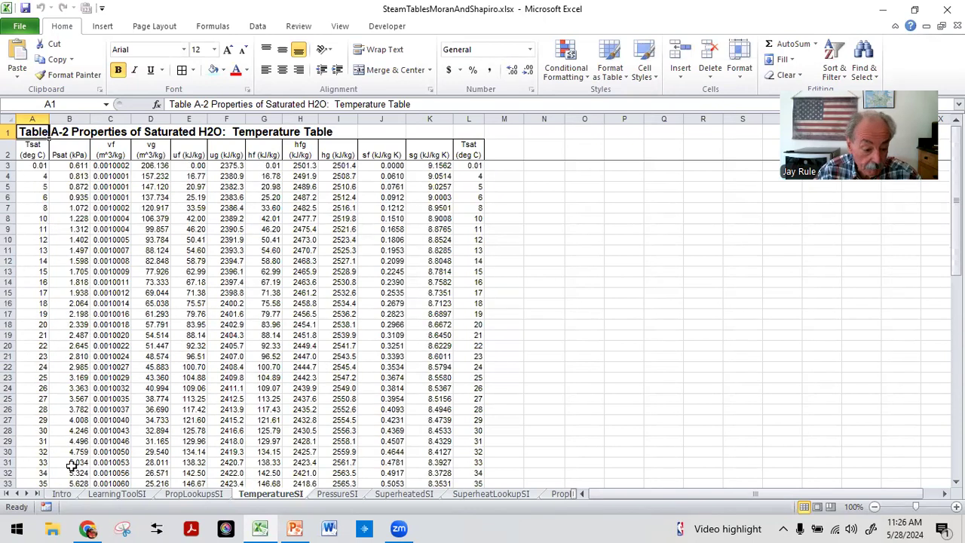
left_click(62, 493)
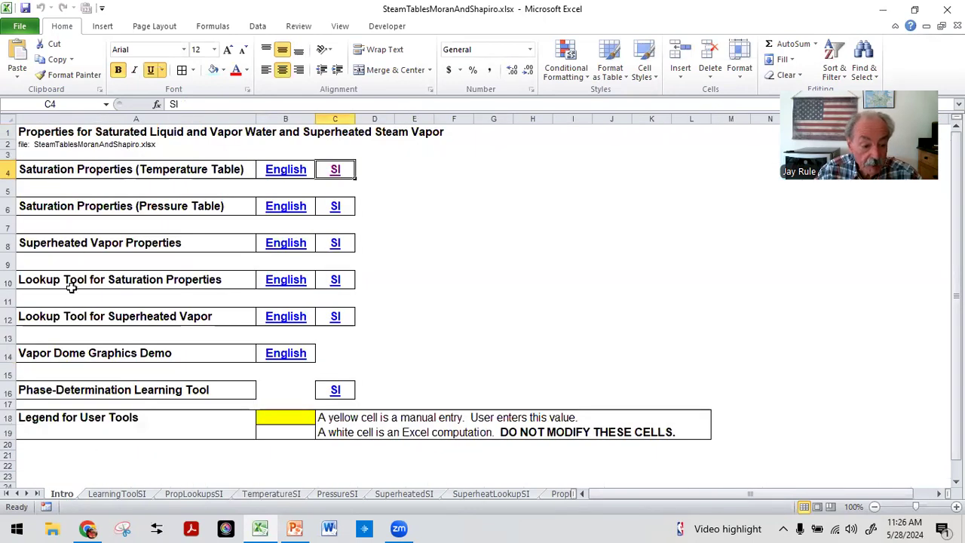
left_click(335, 280)
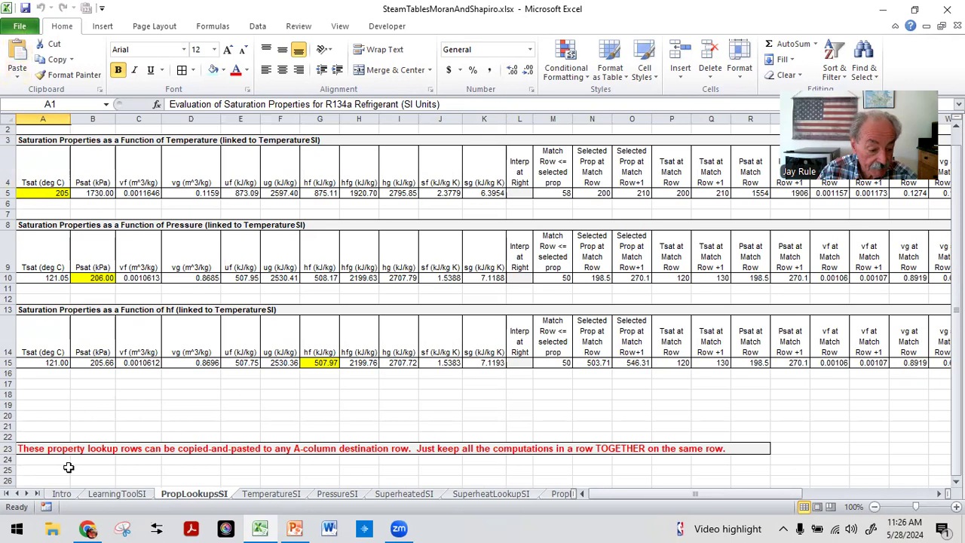
left_click(62, 493)
left_click(27, 132)
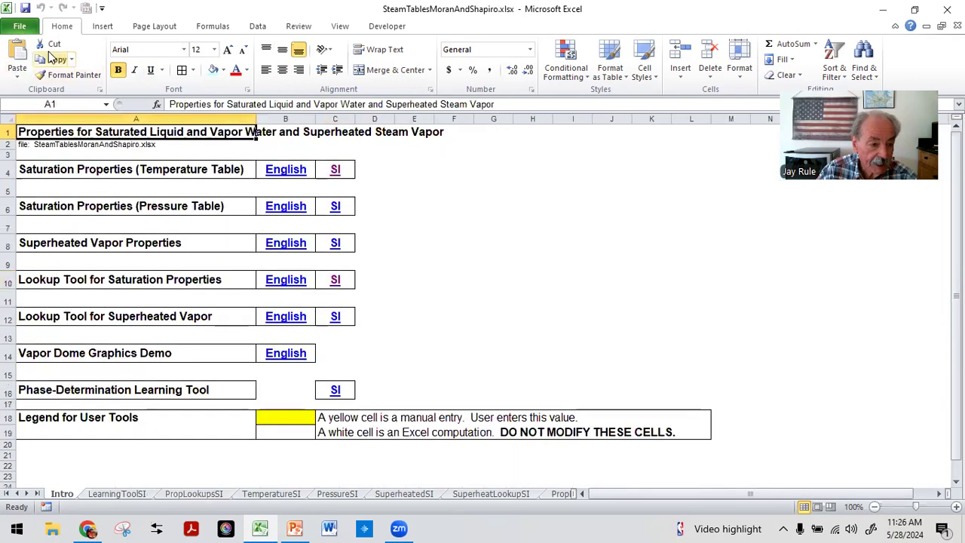
Step: Save the workbook under the new name ClosedSystemDemoLive in the same LiveDemo folder
left_click(20, 27)
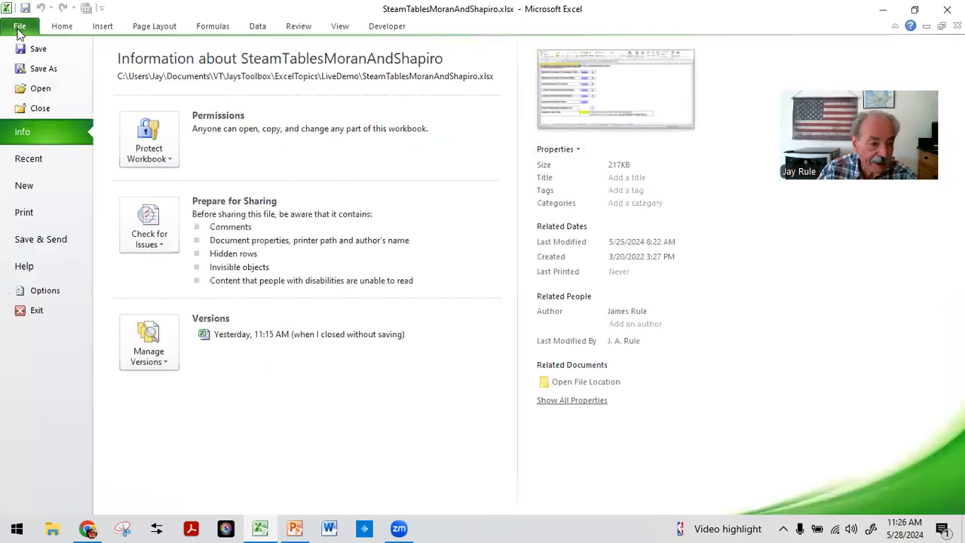
left_click(43, 69)
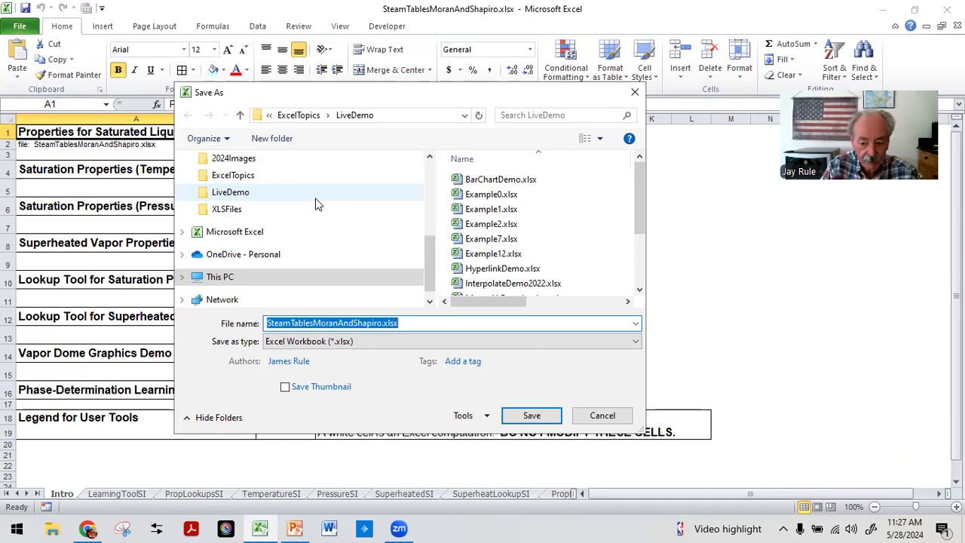
type("ClosedSyste")
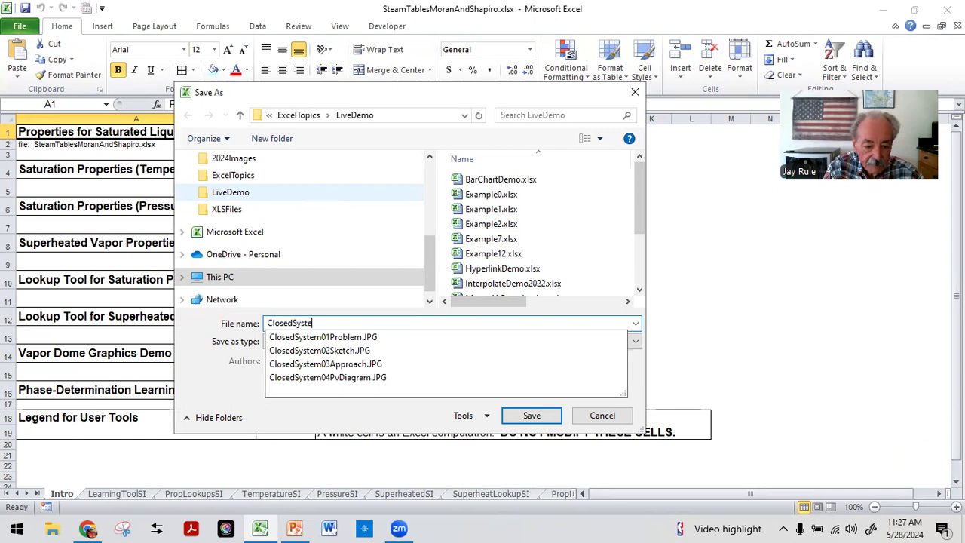
type("mDemo")
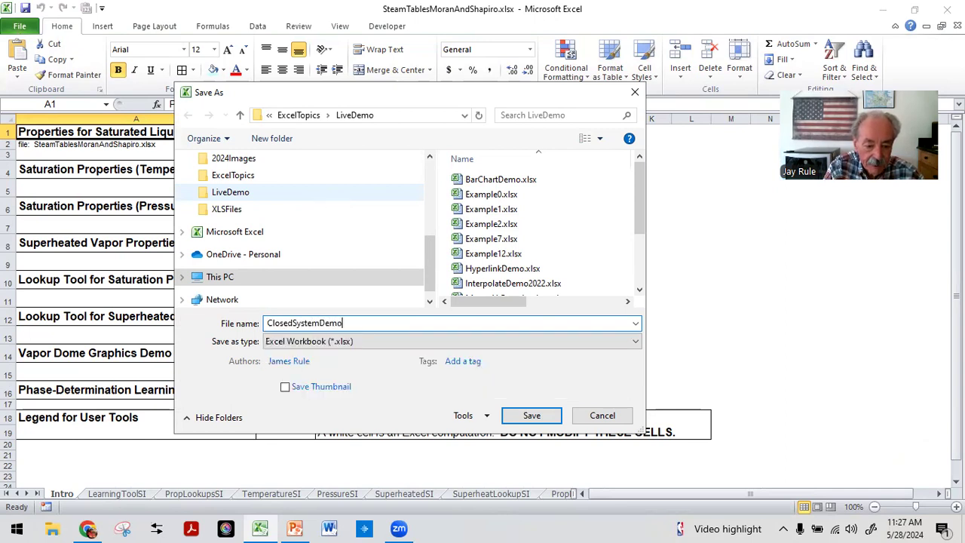
type("Live")
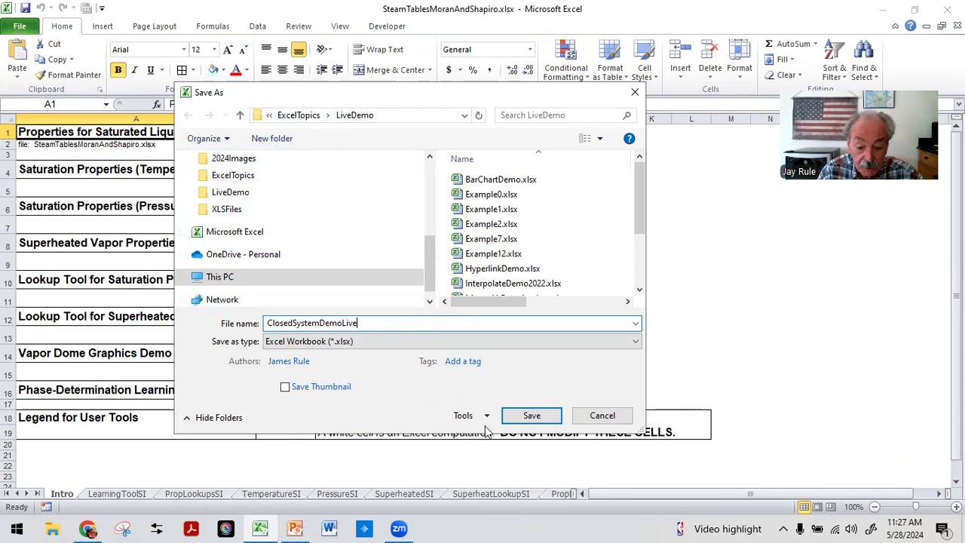
left_click(532, 415)
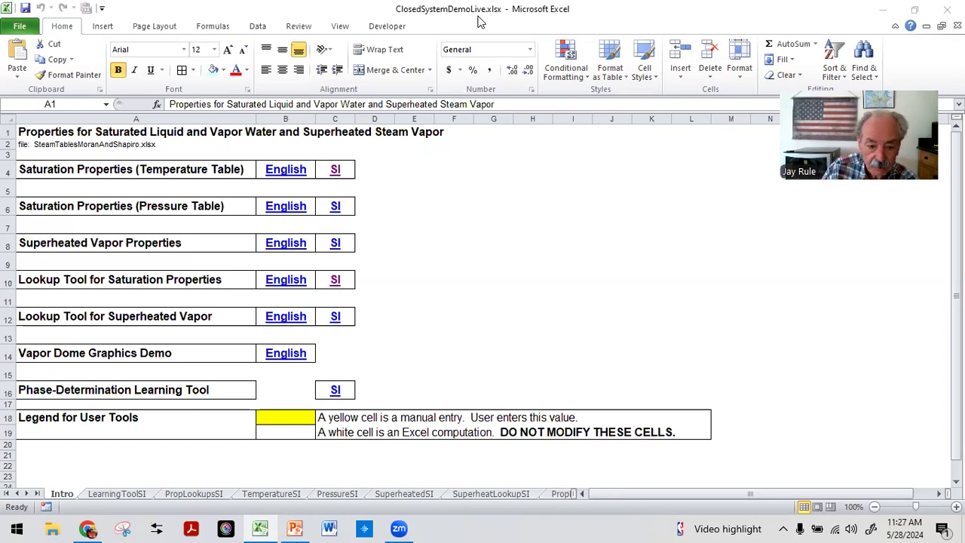
Step: Delete the GraphicsEnglish sheet at the end of the workbook
left_click(35, 495)
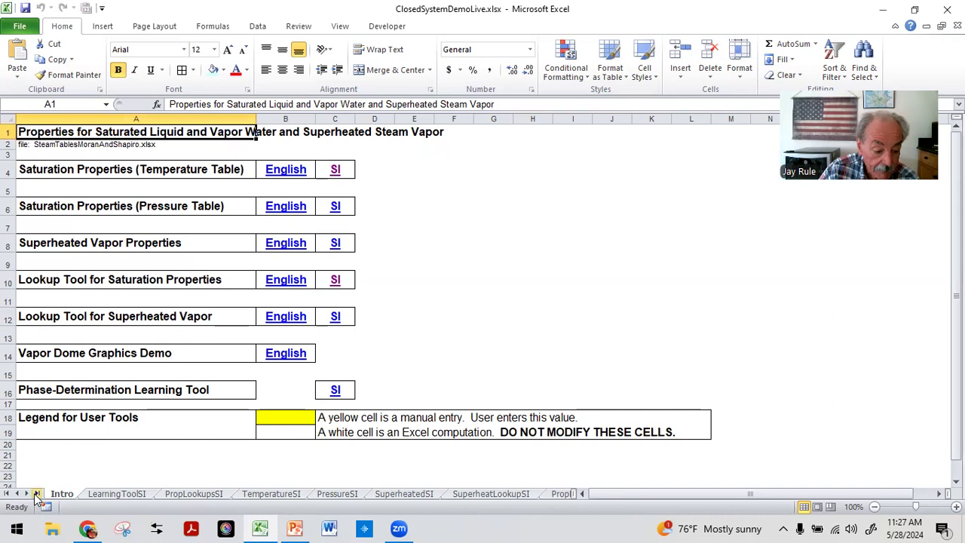
left_click(37, 495)
left_click(481, 494)
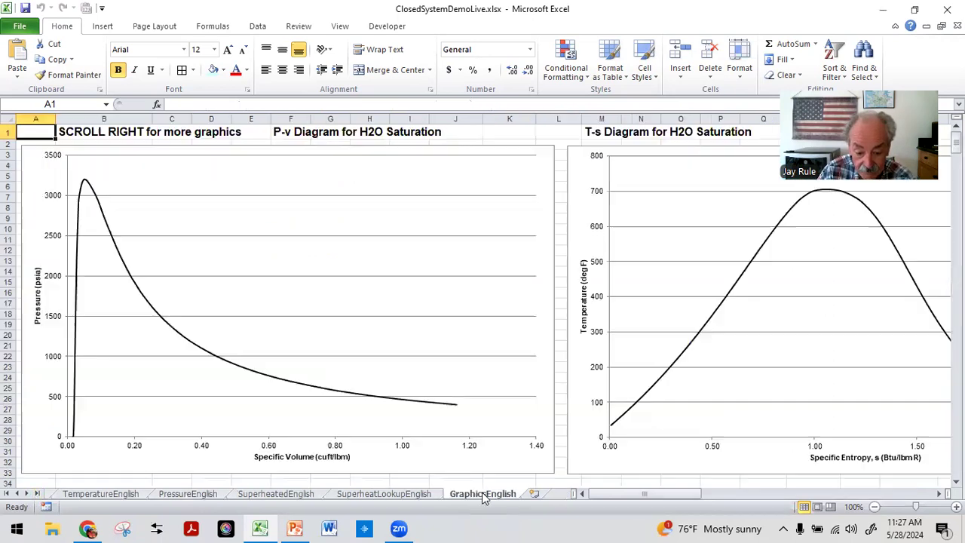
right_click(483, 496)
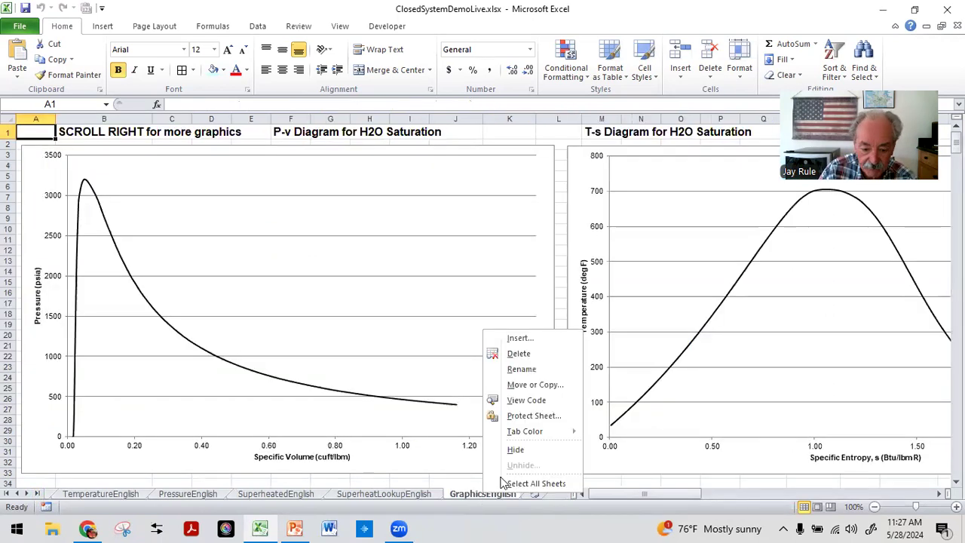
left_click(511, 356)
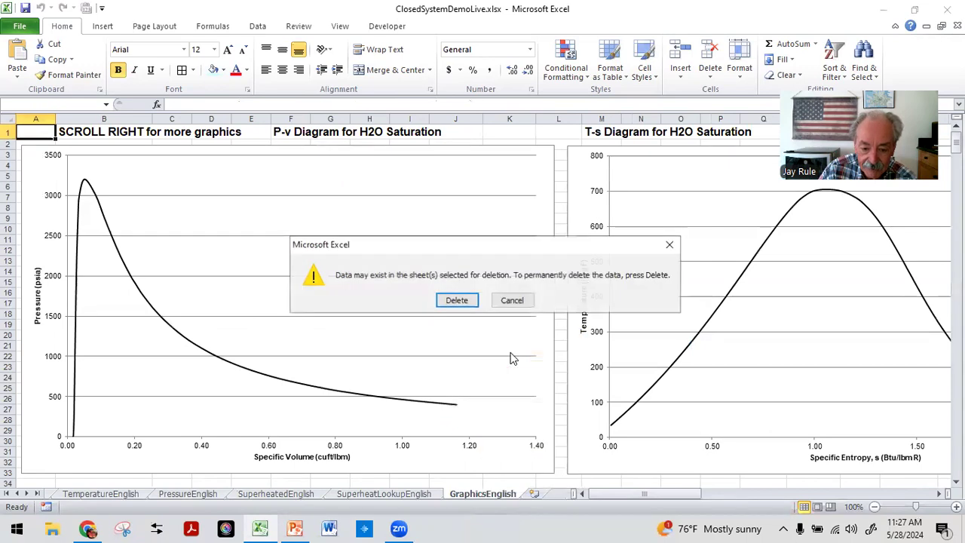
left_click(458, 300)
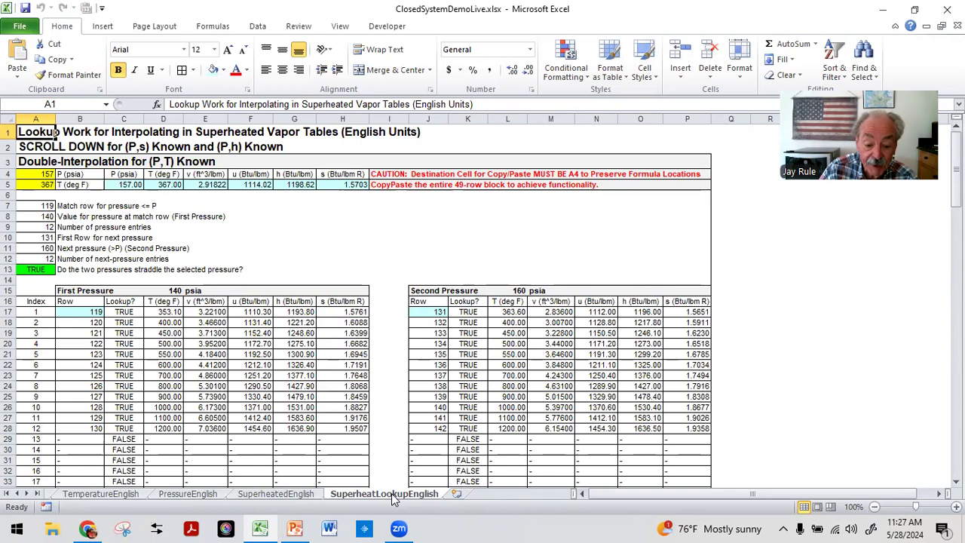
Step: Delete the SuperheatLookupEnglish and SuperheatedEnglish sheets
right_click(393, 501)
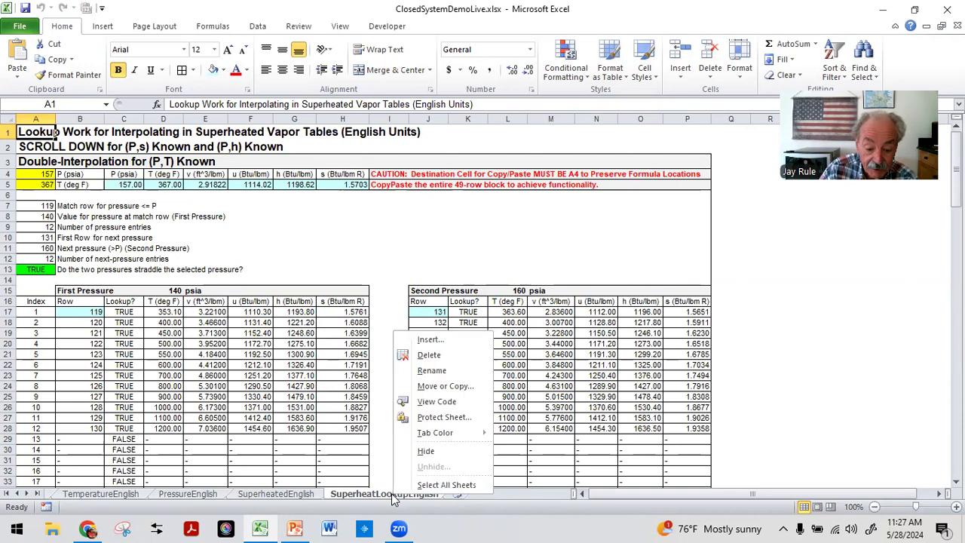
left_click(427, 355)
left_click(456, 299)
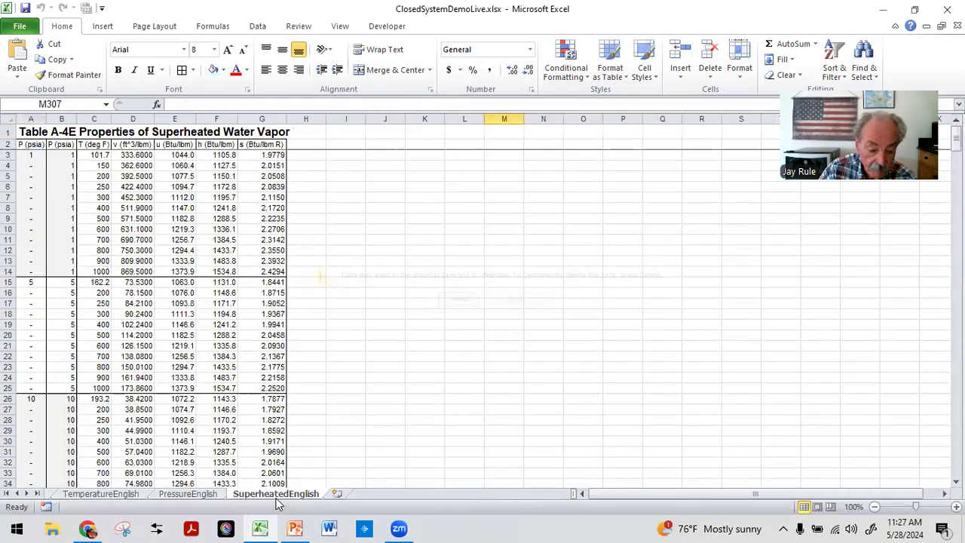
right_click(278, 499)
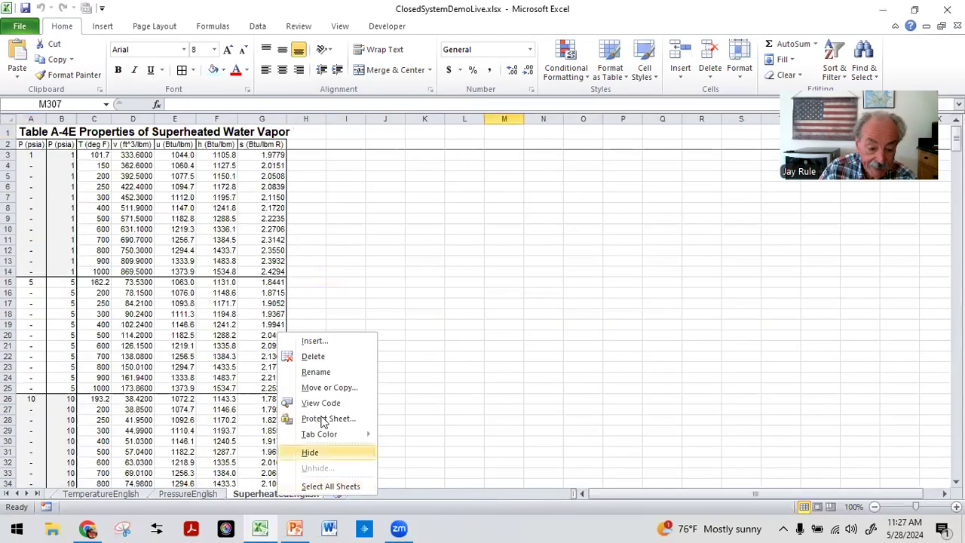
left_click(314, 356)
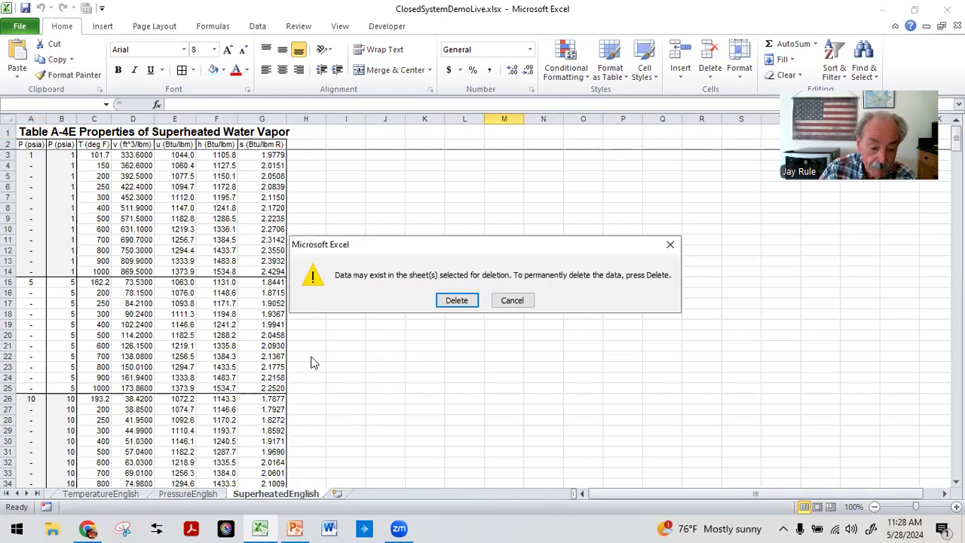
left_click(457, 300)
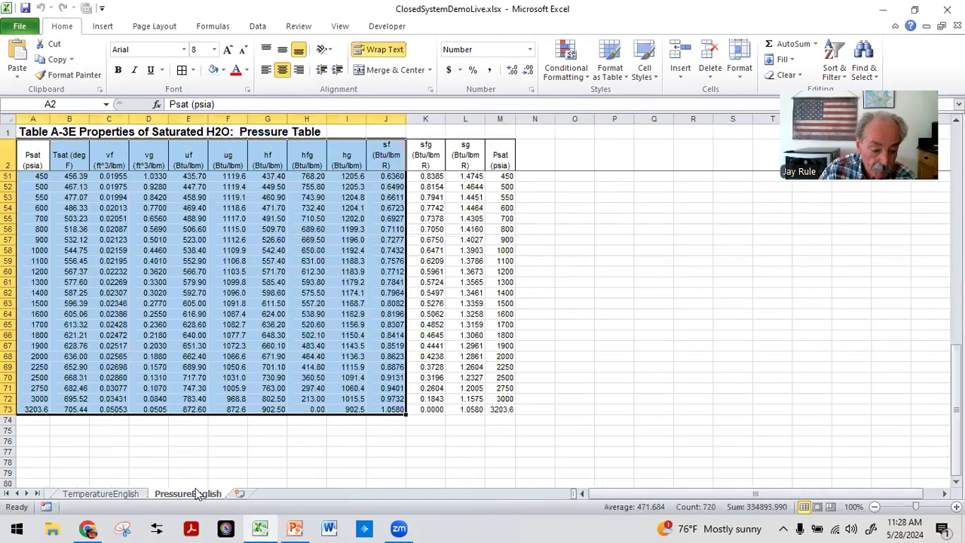
Step: Delete the PressureEnglish and TemperatureEnglish sheets
right_click(195, 497)
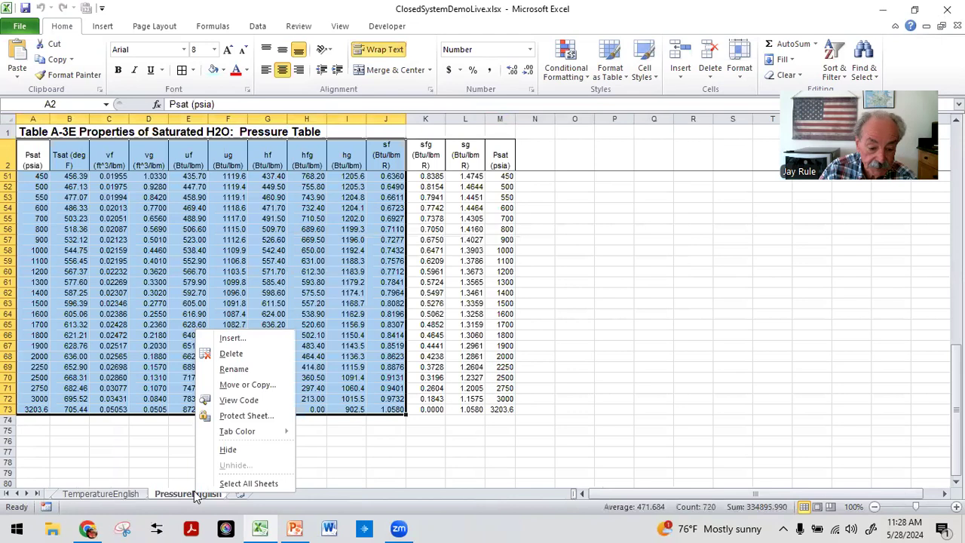
left_click(233, 355)
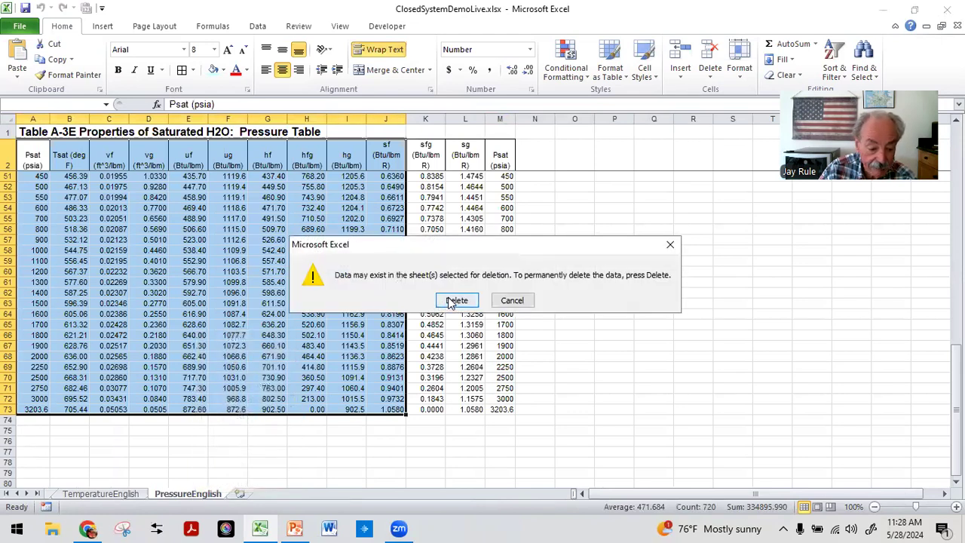
left_click(443, 302)
left_click(16, 493)
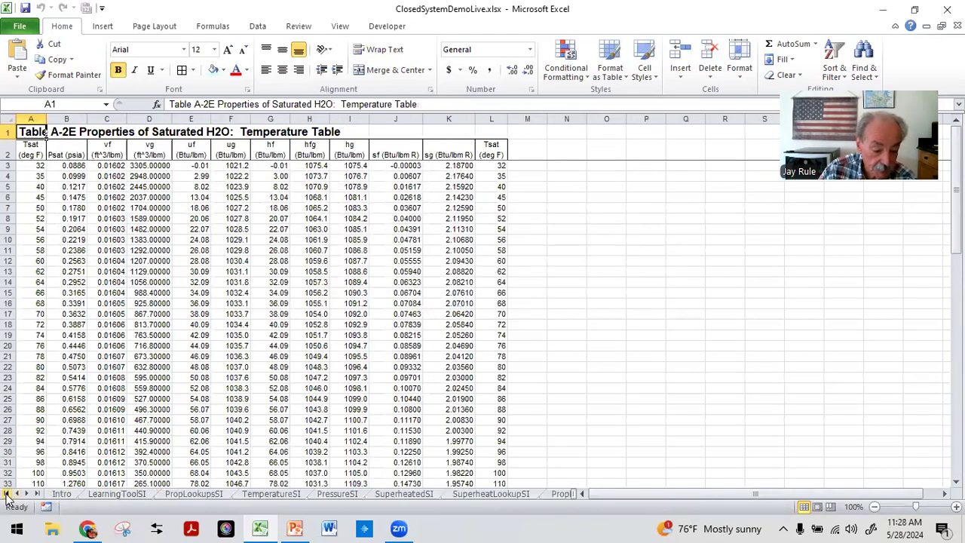
left_click(25, 493)
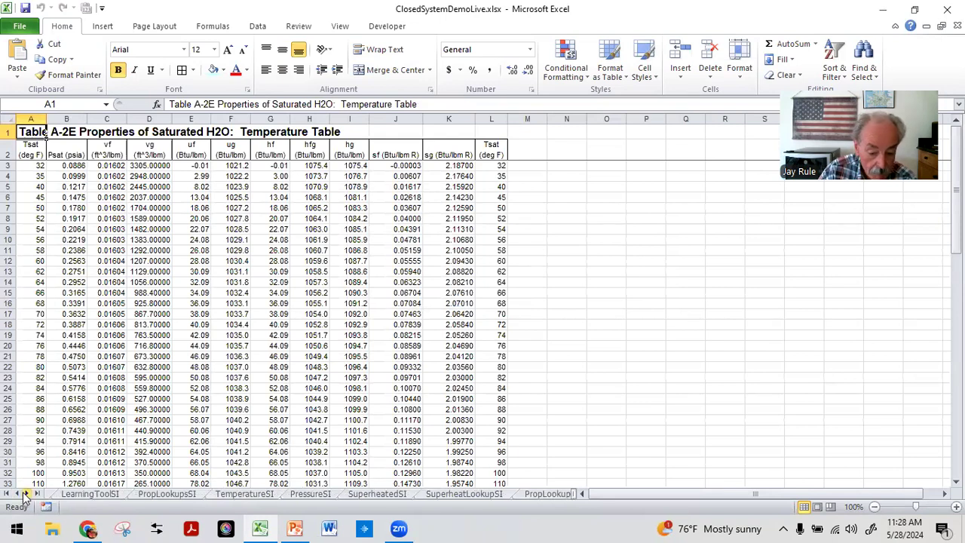
left_click(26, 493)
left_click(26, 494)
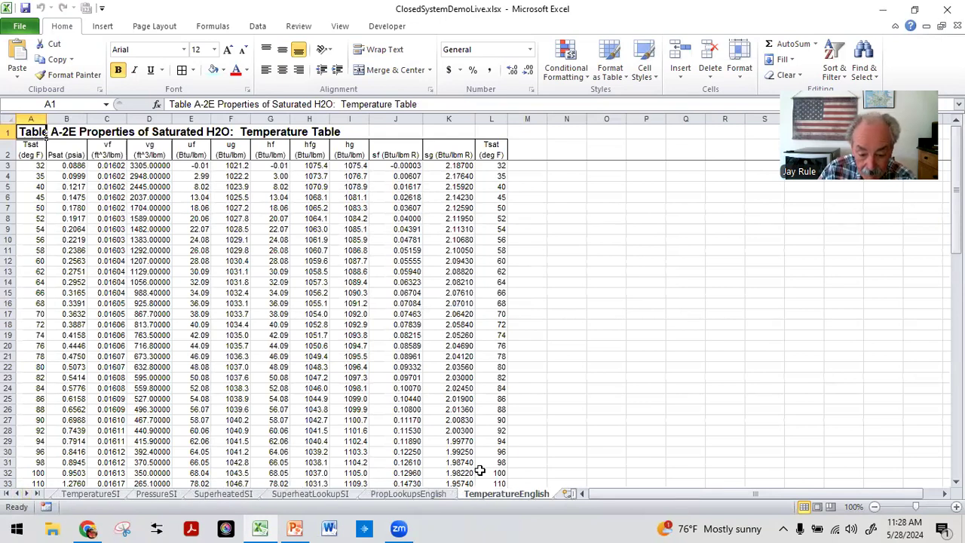
right_click(491, 498)
left_click(514, 354)
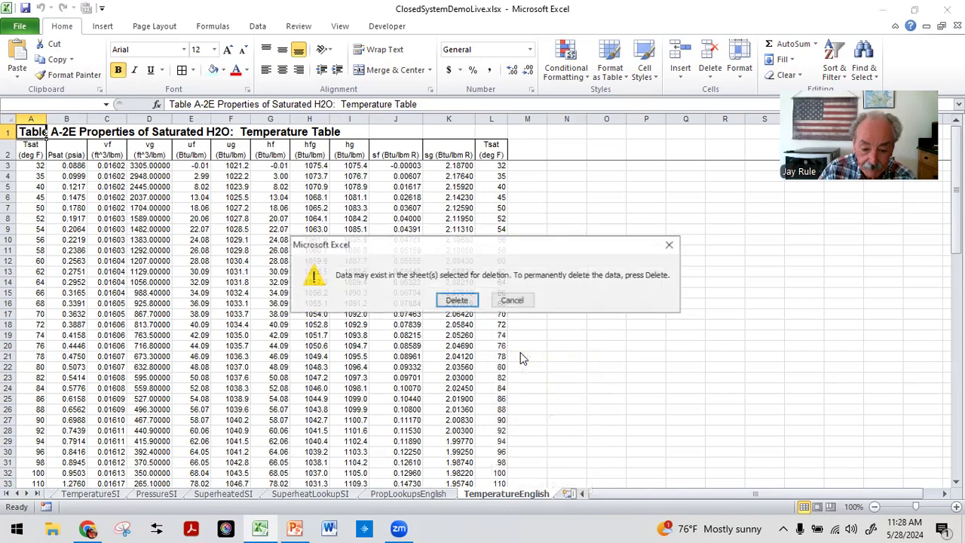
left_click(458, 301)
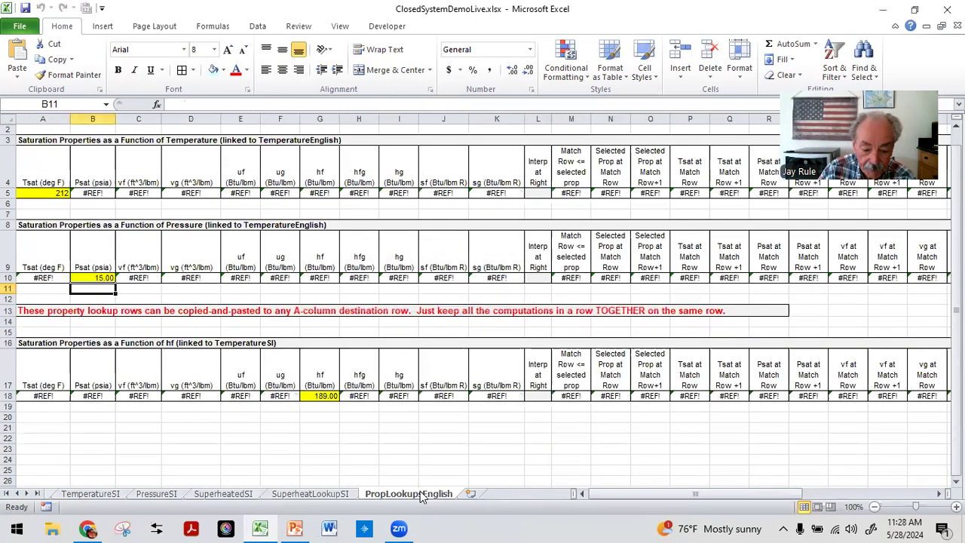
Step: Delete the PropLookupsEnglish sheet
right_click(422, 493)
left_click(456, 352)
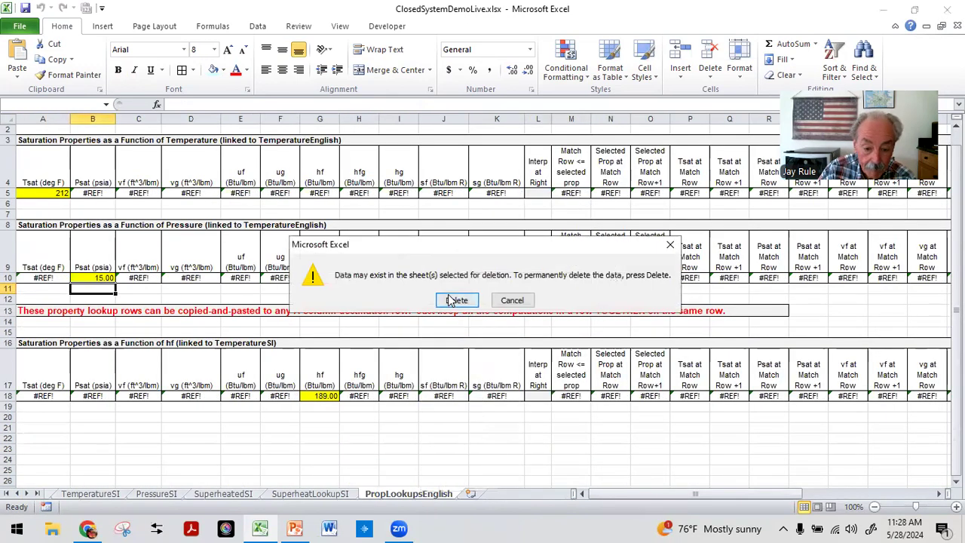
left_click(450, 299)
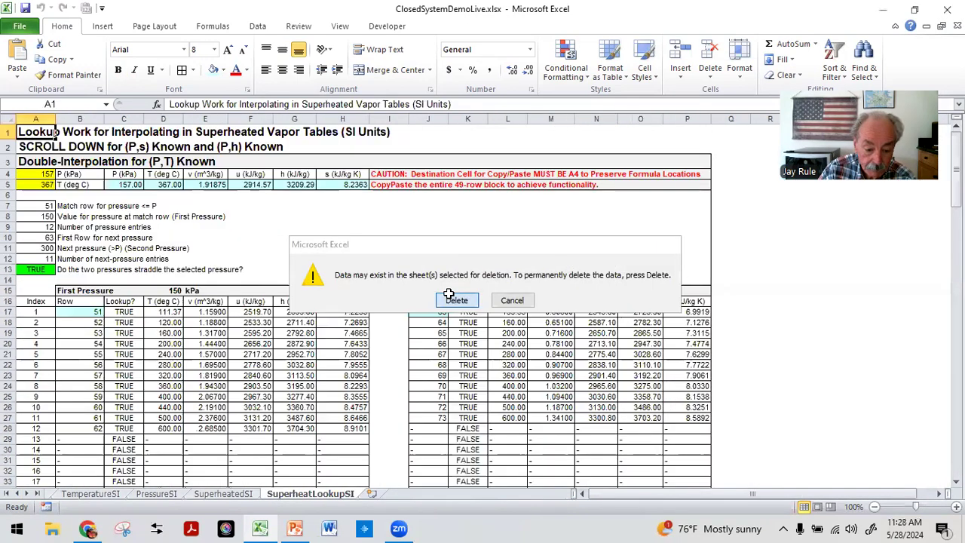
Step: Delete the SuperheatLookupSI and SuperheatedSI sheets
right_click(322, 500)
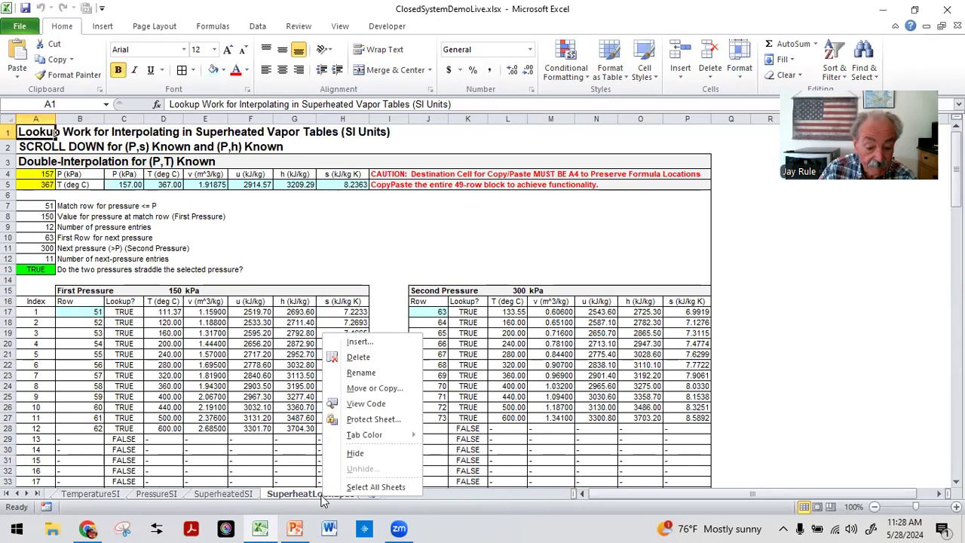
left_click(369, 357)
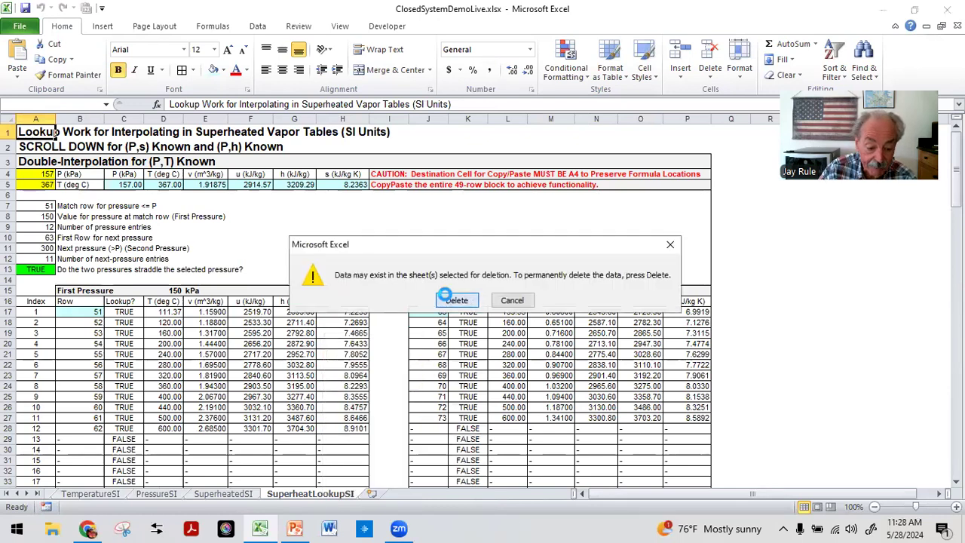
left_click(453, 300)
right_click(230, 496)
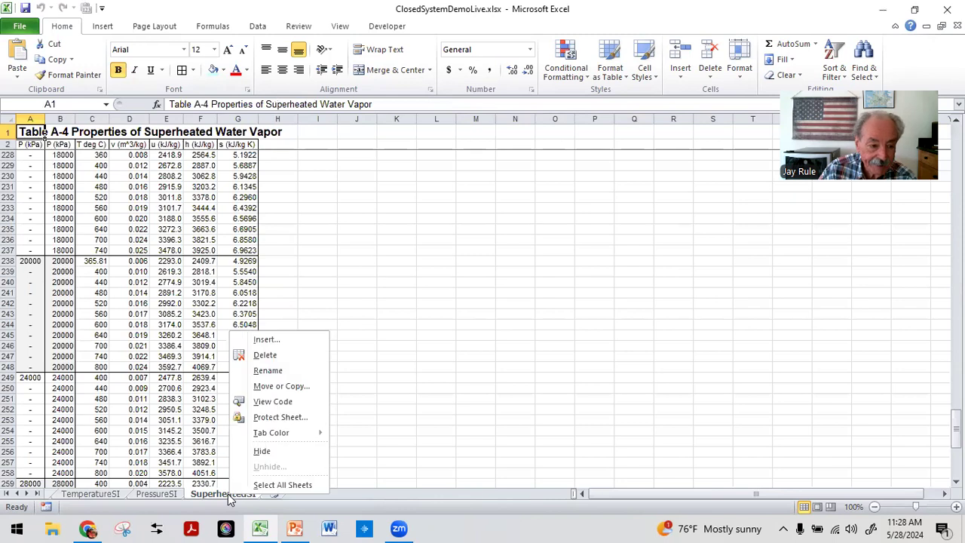
left_click(265, 354)
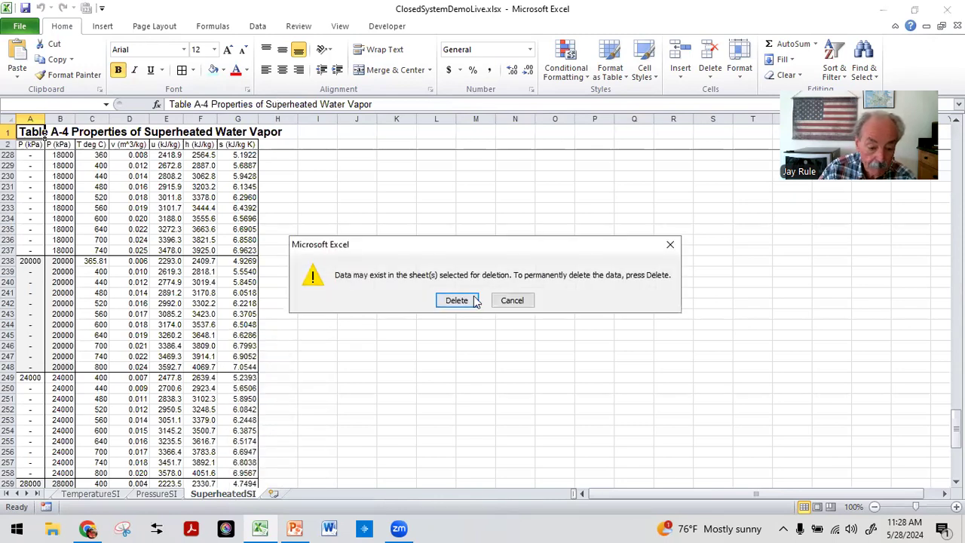
left_click(473, 300)
Step: Scroll back to the first sheet tabs and delete the PressureSI sheet
left_click(17, 493)
left_click(17, 493)
left_click(17, 493)
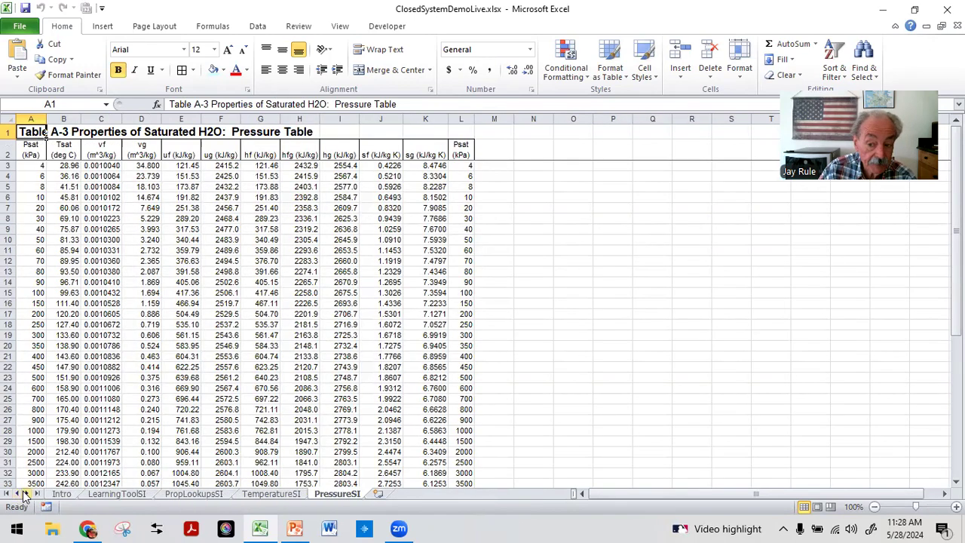
right_click(341, 501)
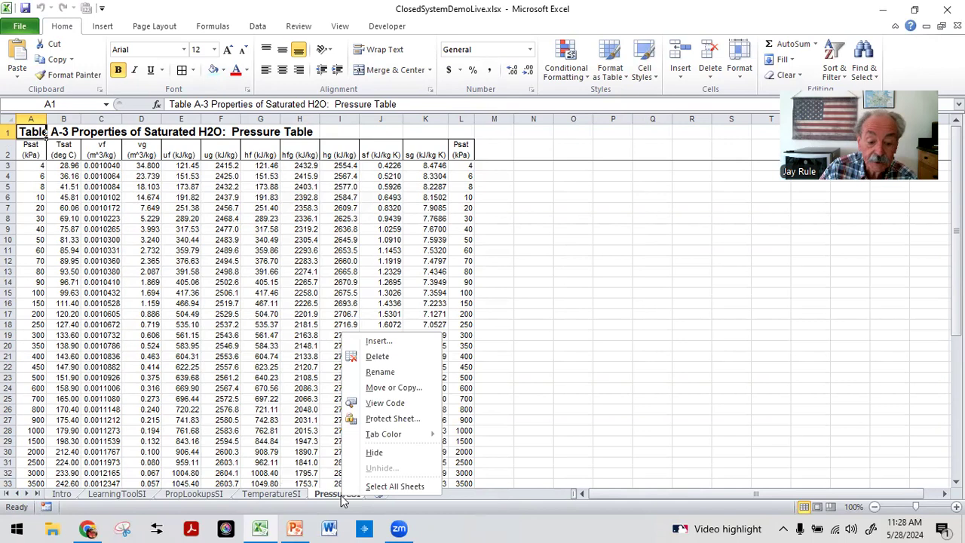
left_click(375, 357)
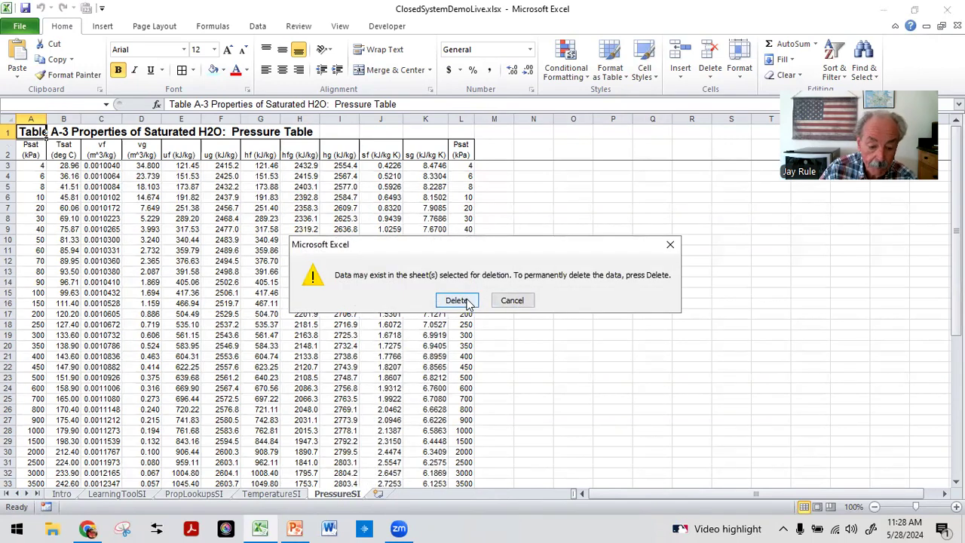
key("Return")
Step: Delete the LearningToolSI sheet
left_click(181, 496)
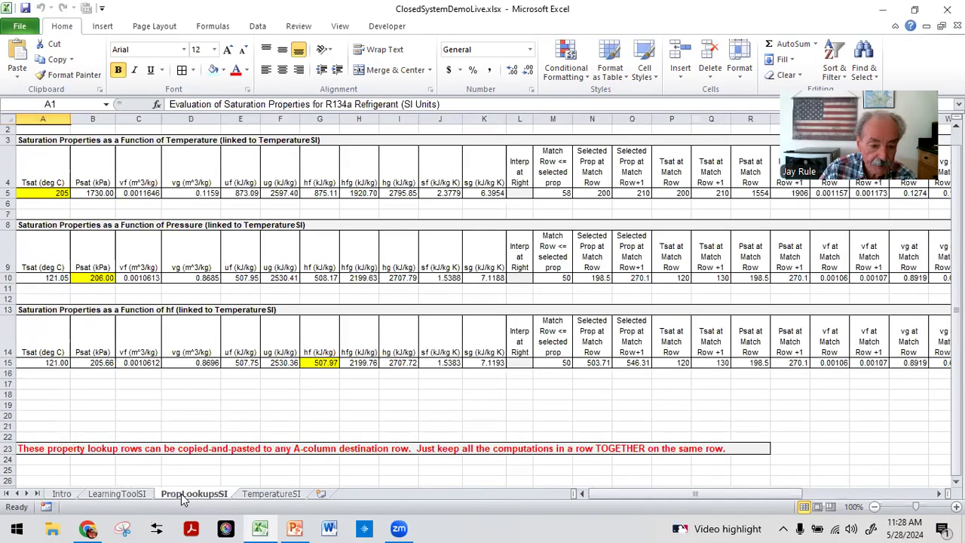
left_click(121, 499)
right_click(121, 500)
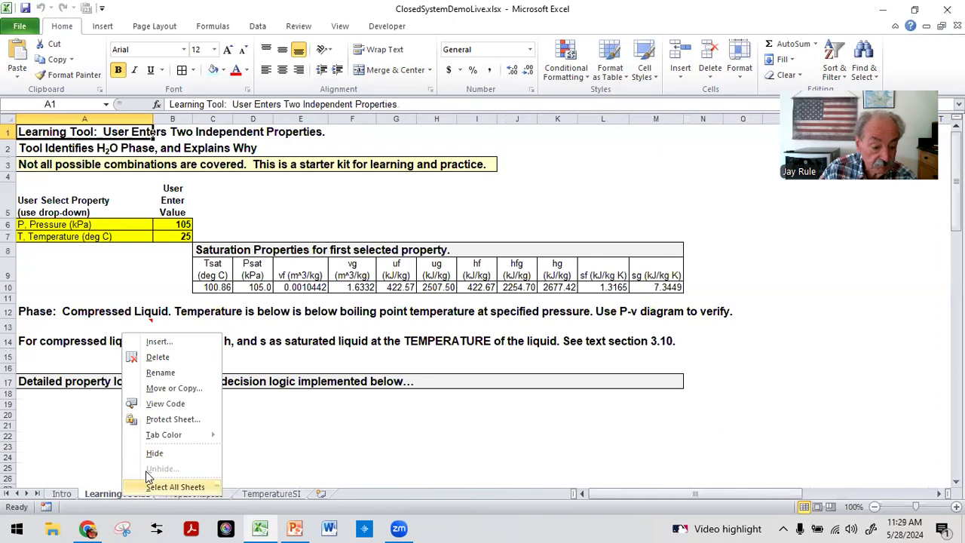
left_click(159, 356)
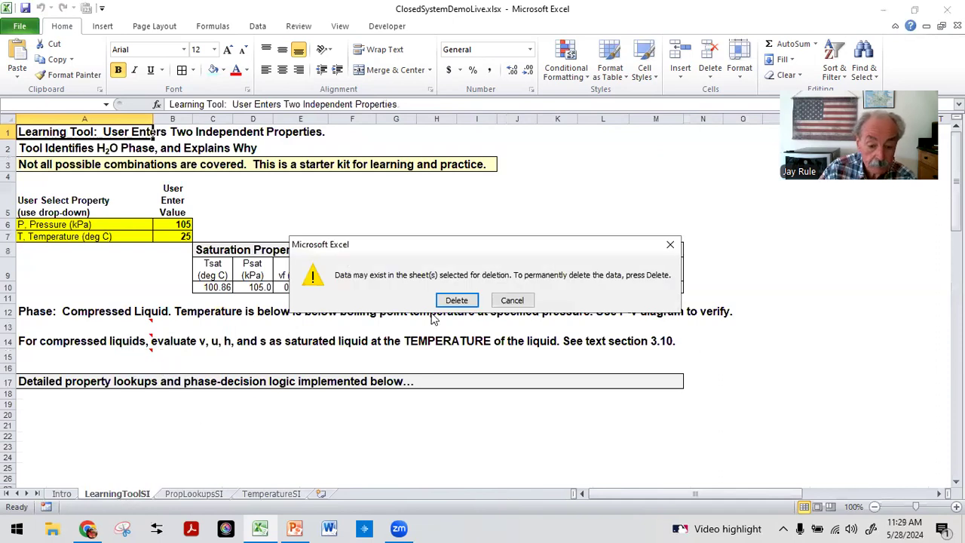
left_click(456, 300)
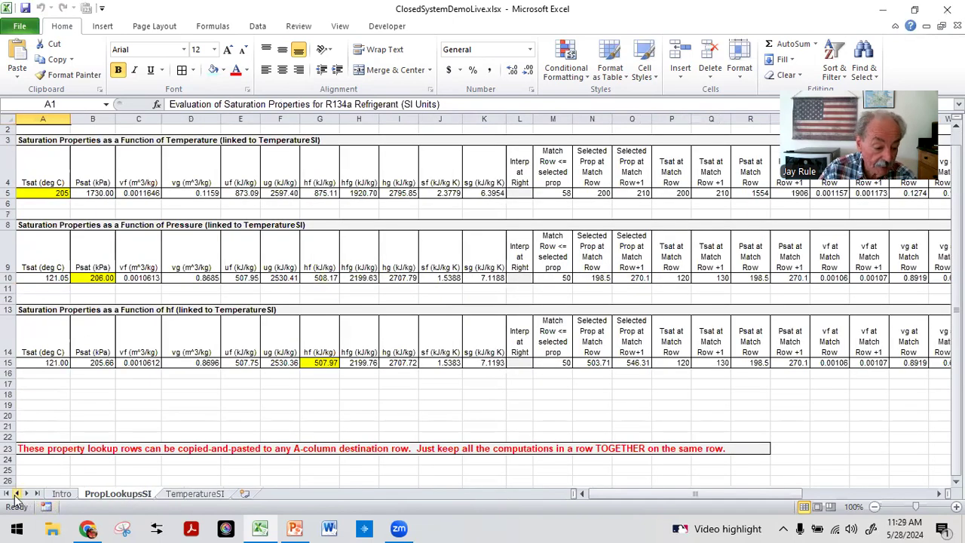
Step: Delete the Intro sheet
left_click(62, 494)
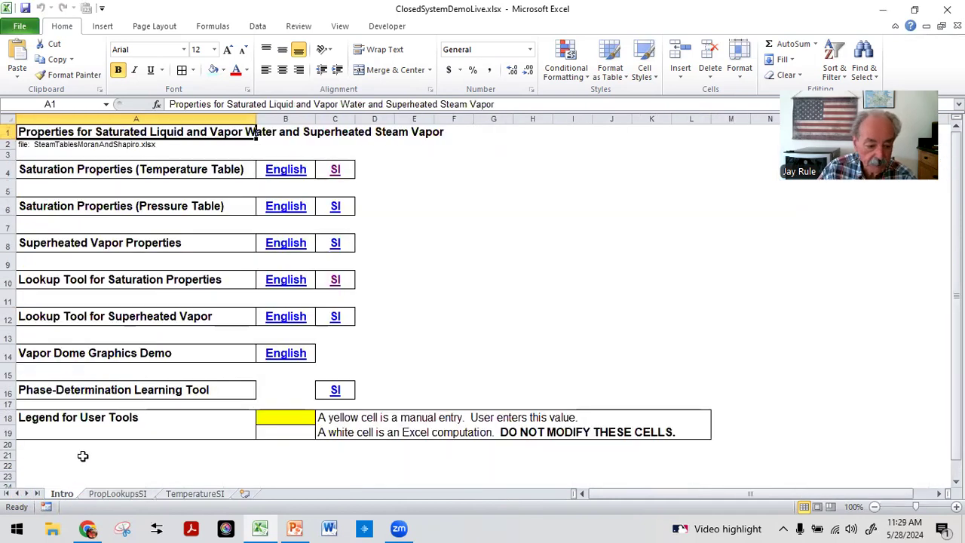
right_click(62, 497)
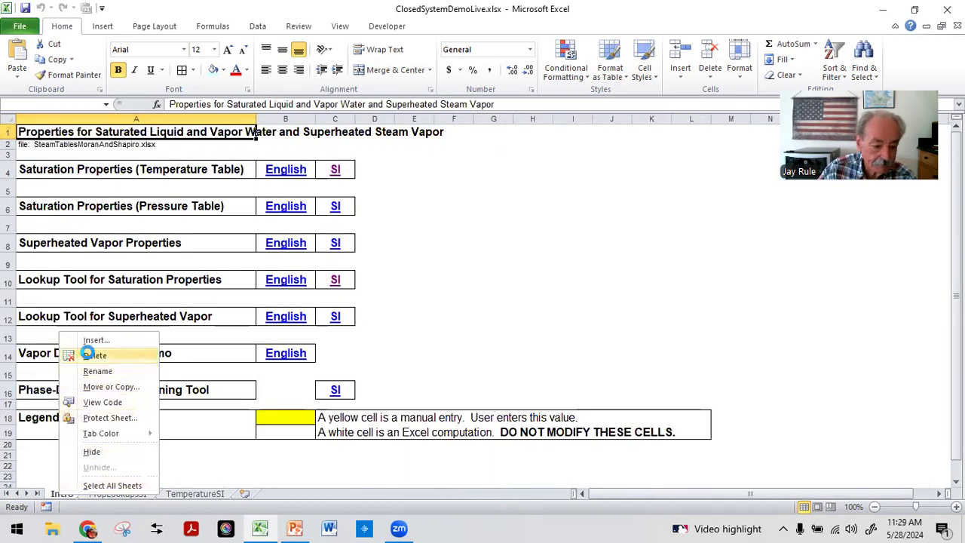
left_click(95, 355)
left_click(454, 301)
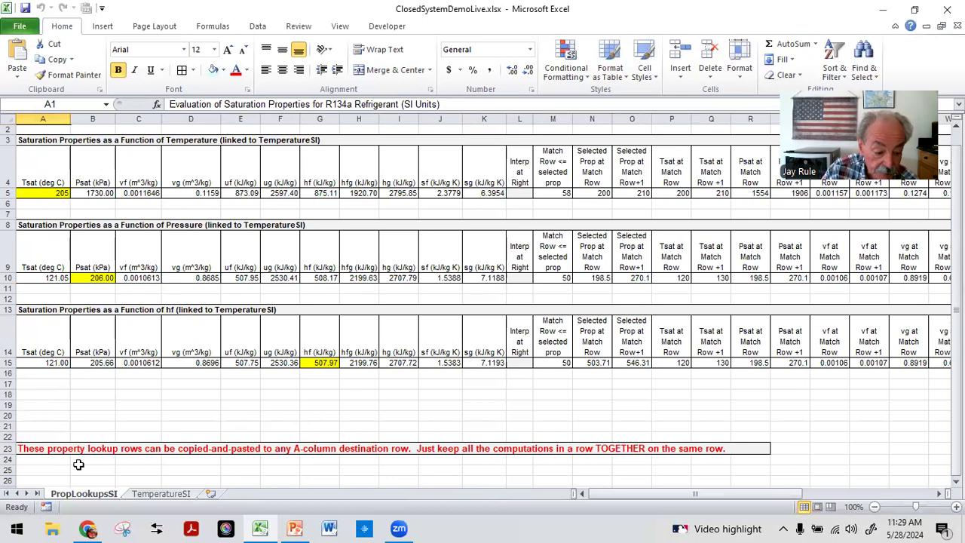
Step: Insert a new worksheet and move it to the front of the workbook
left_click(211, 494)
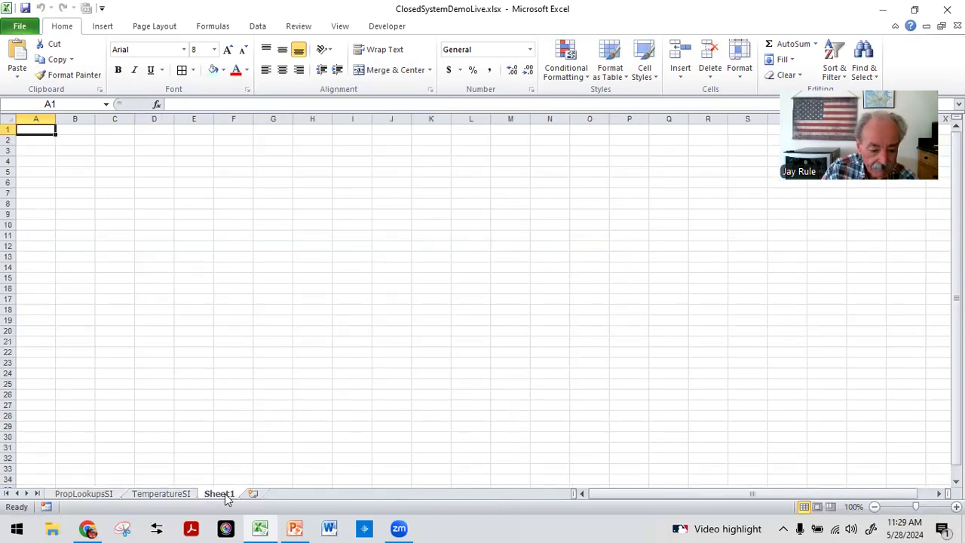
left_click_drag(231, 495, 43, 499)
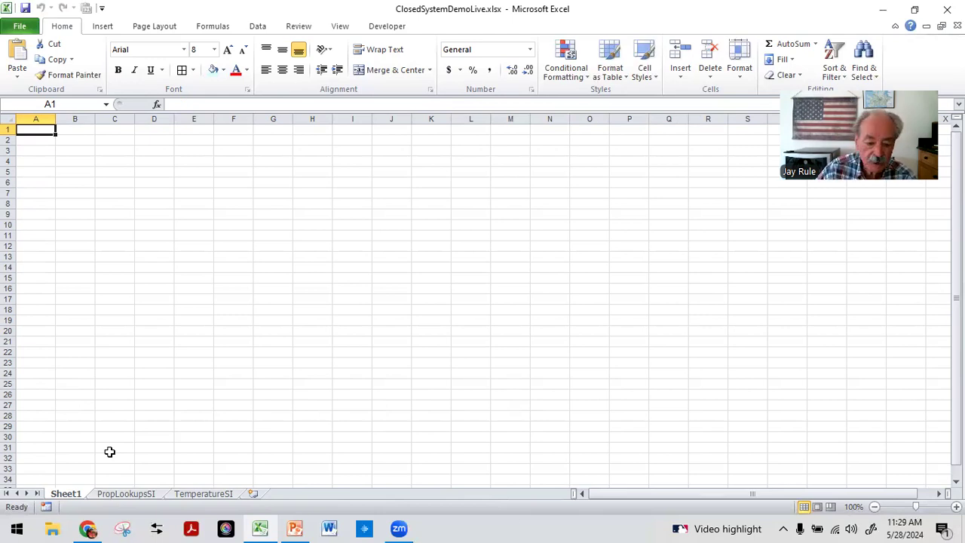
Step: Rename the new first sheet DemoProblem
right_click(67, 494)
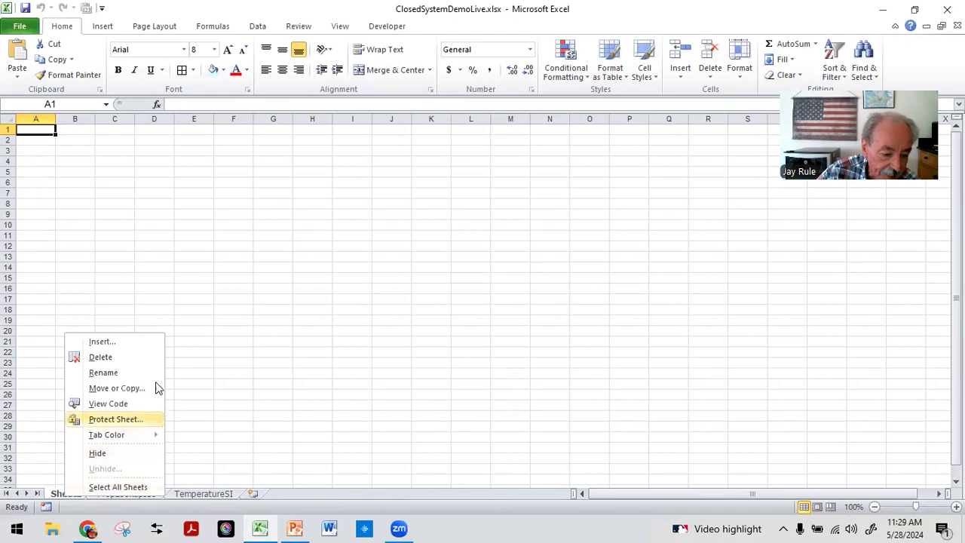
left_click(91, 373)
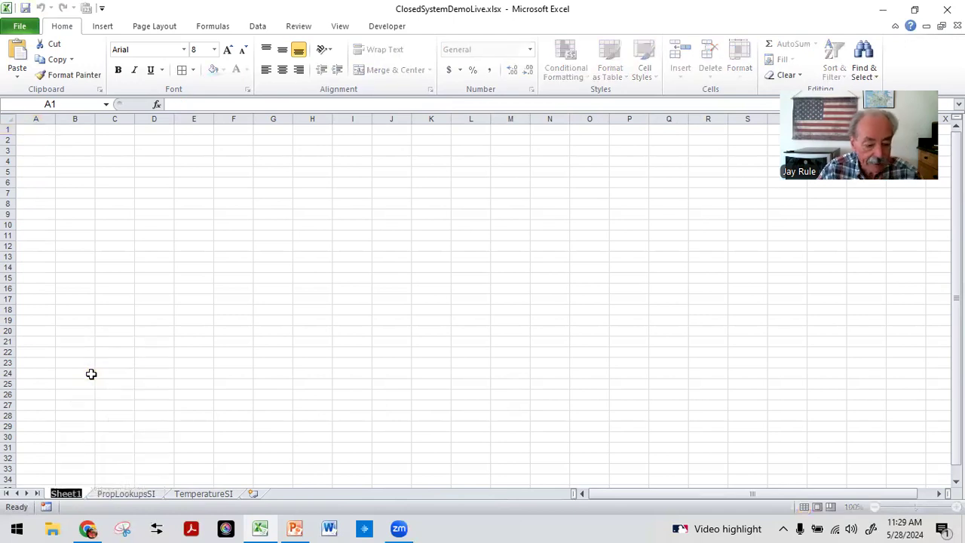
type("DemoProblem")
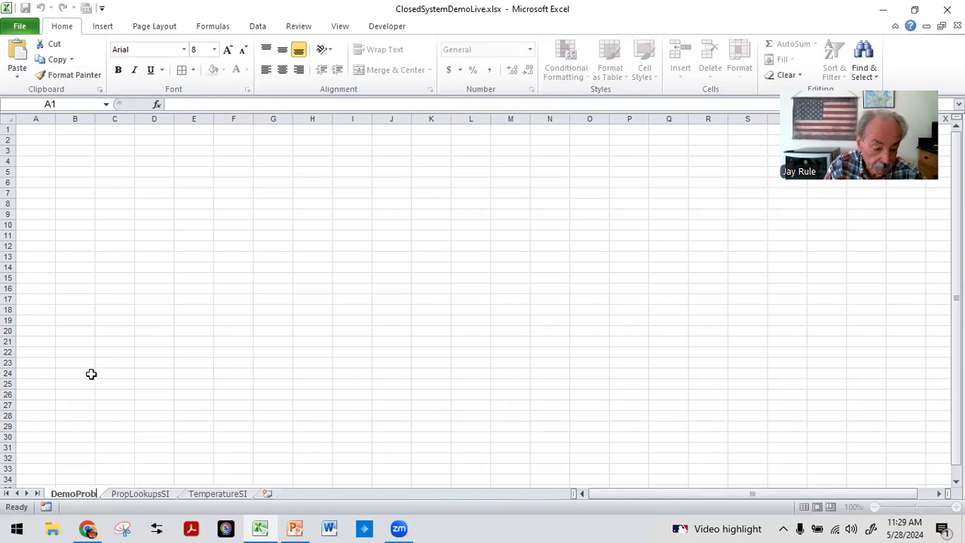
Step: Insert another worksheet and place it right after DemoProblem
left_click(30, 129)
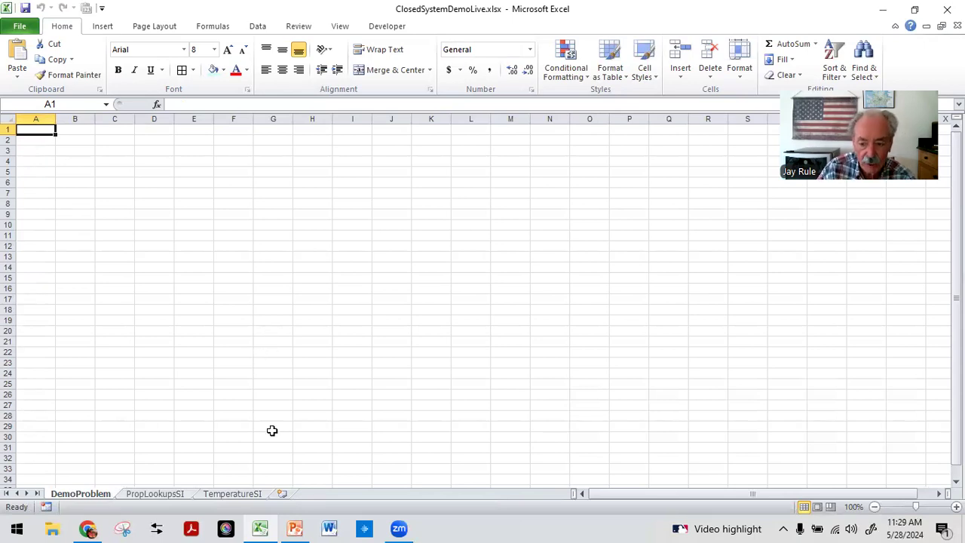
left_click(284, 494)
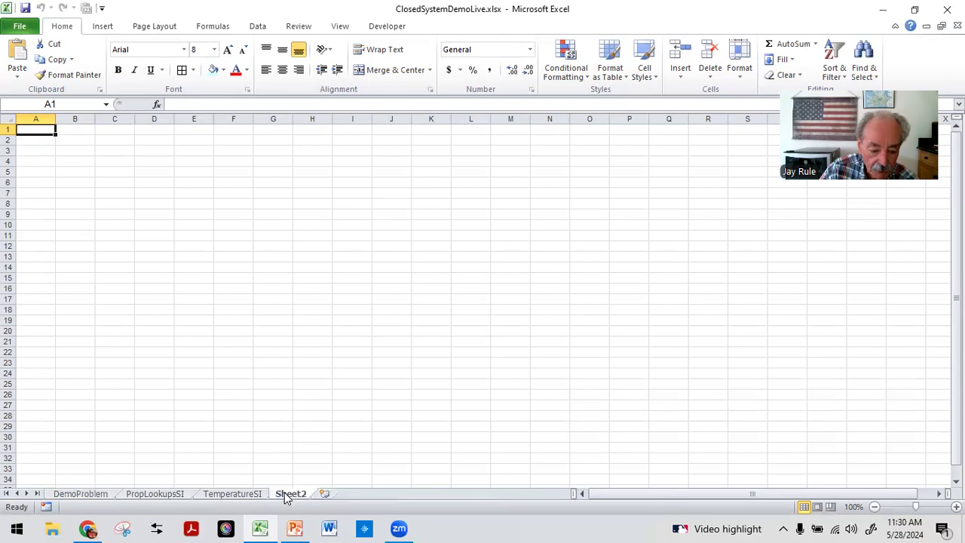
left_click_drag(297, 495, 129, 497)
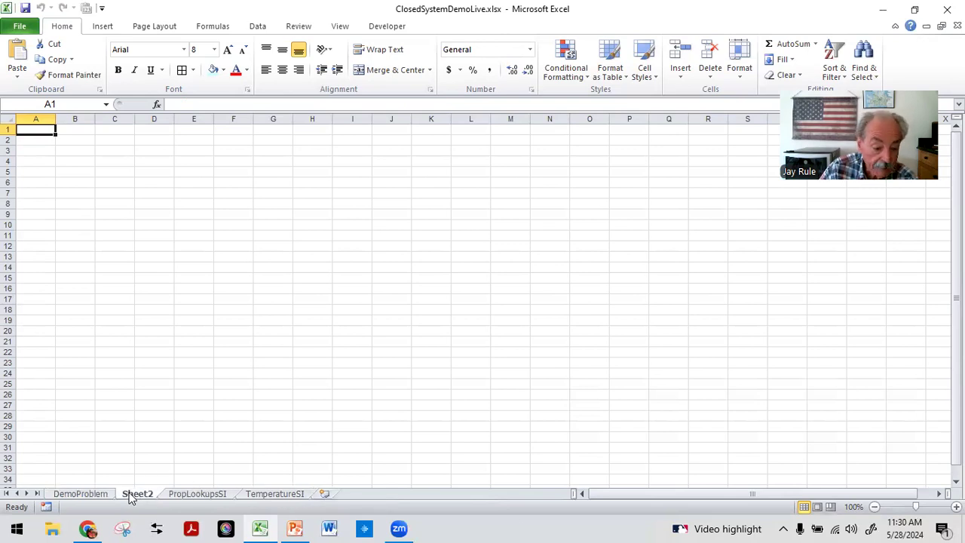
Step: Rename the second sheet Solution
right_click(130, 496)
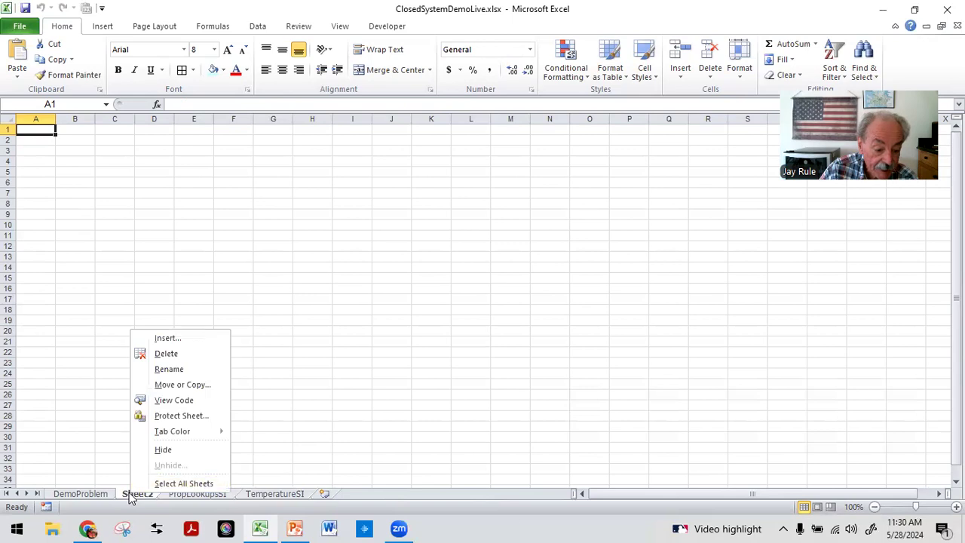
left_click(171, 369)
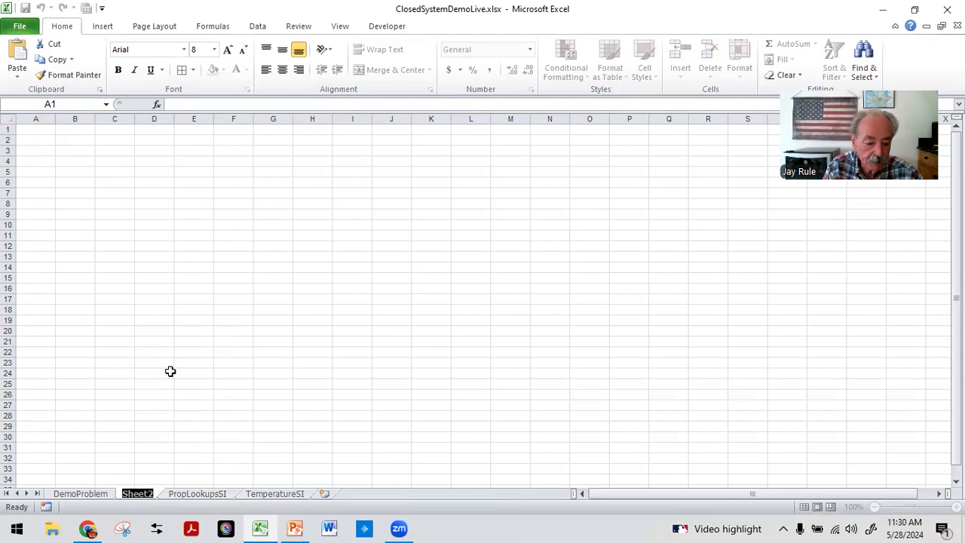
type("Dolutio")
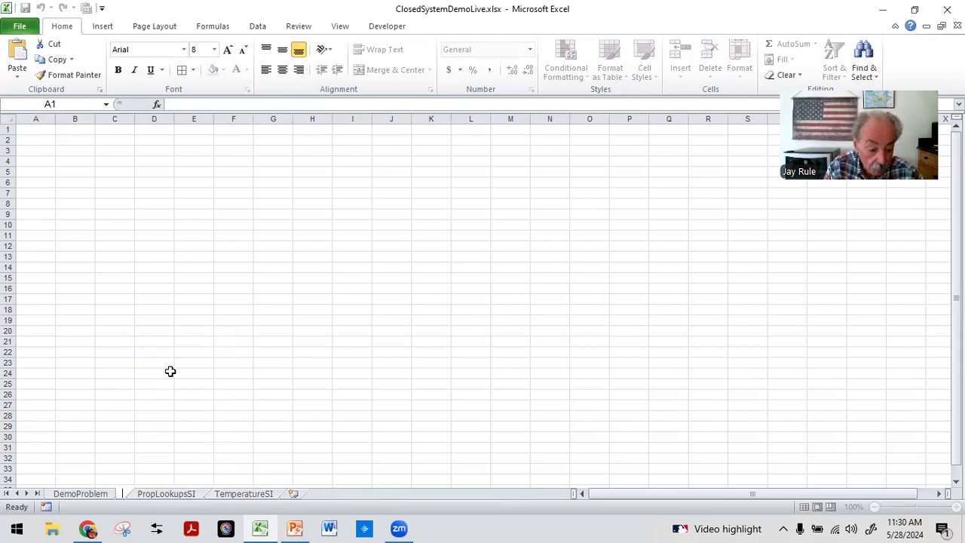
type("n")
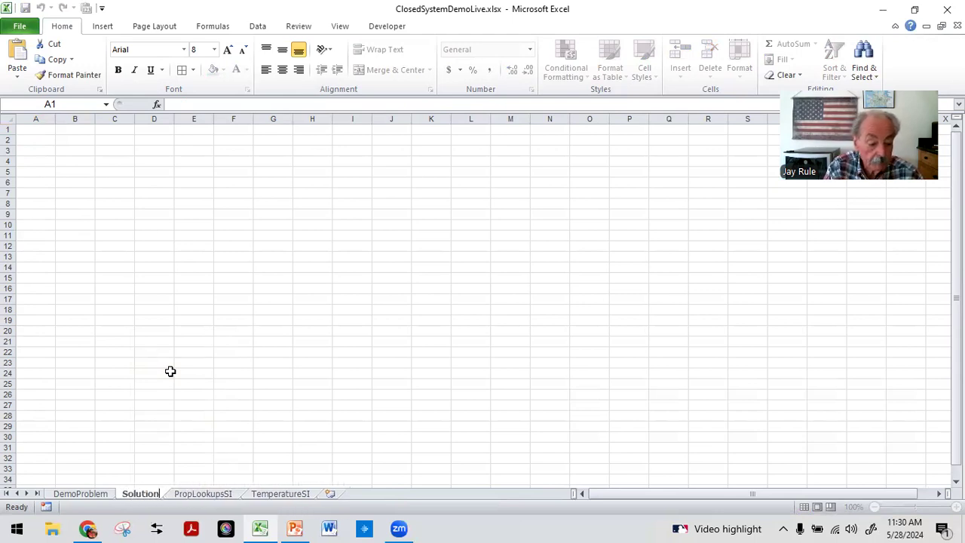
key("Return")
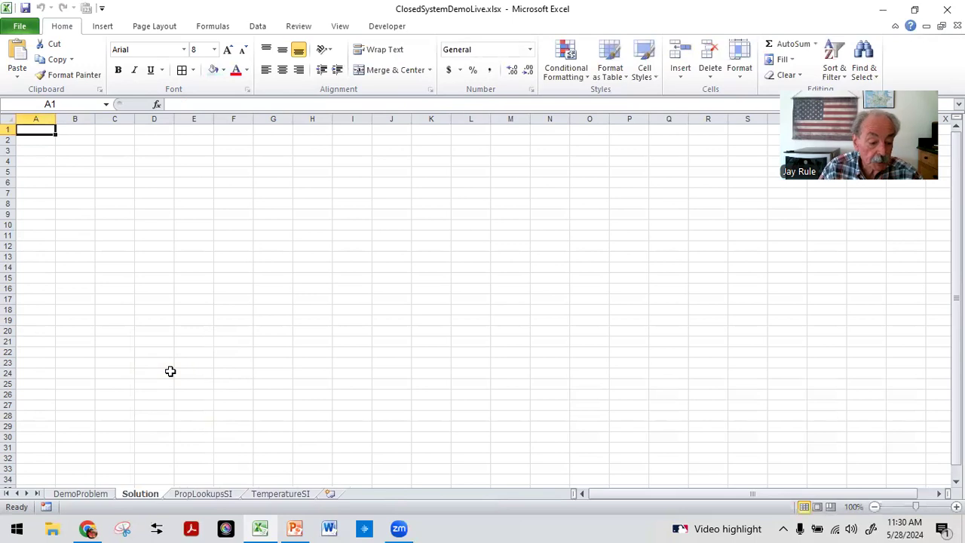
Step: On the DemoProblem sheet, enter the title Closed System Demo in cell A1
left_click(85, 495)
left_click(49, 310)
left_click(41, 180)
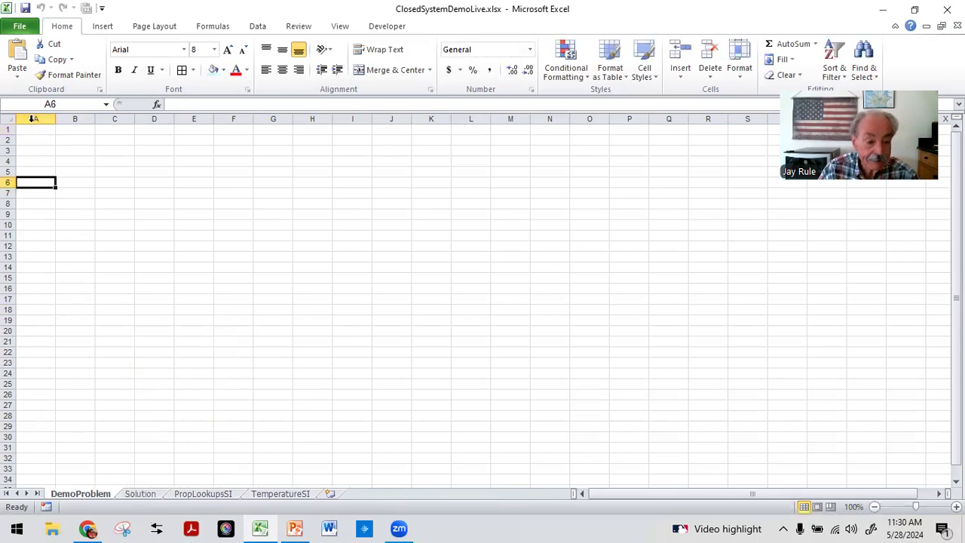
left_click(27, 131)
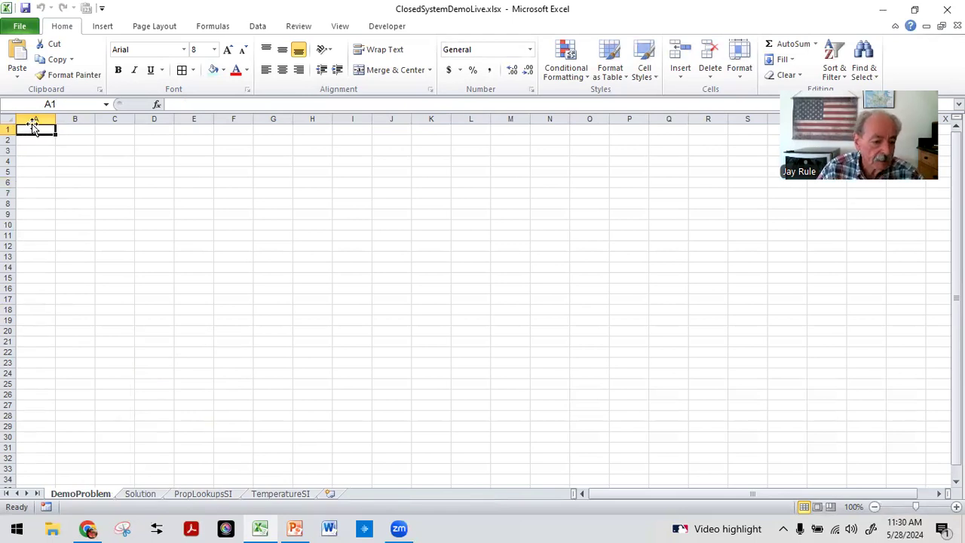
type("Cl")
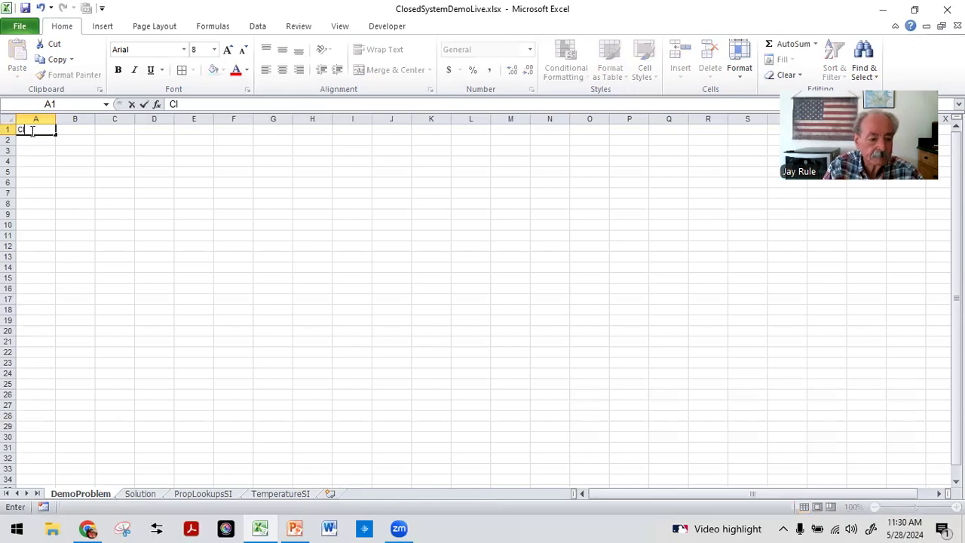
type("osed Syst")
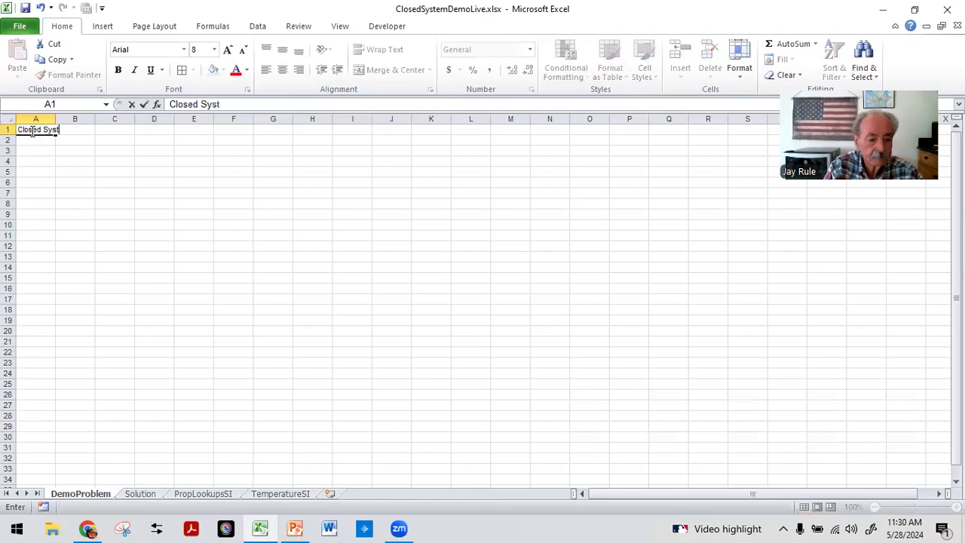
type("em Demo")
key("Return")
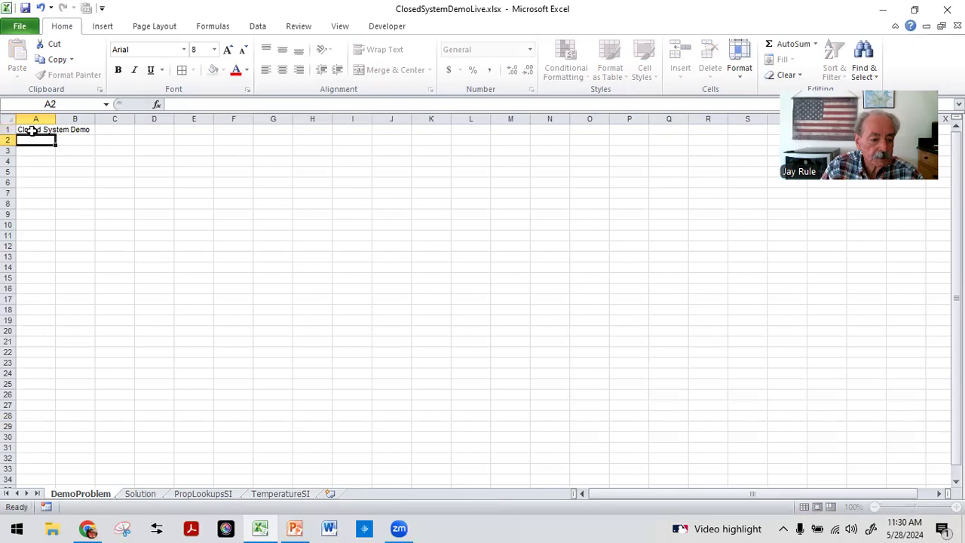
Step: In cell A2, start a note reading file: ClosedSystemDemoLive.xlsx by, followed by the author's initials
type("fil")
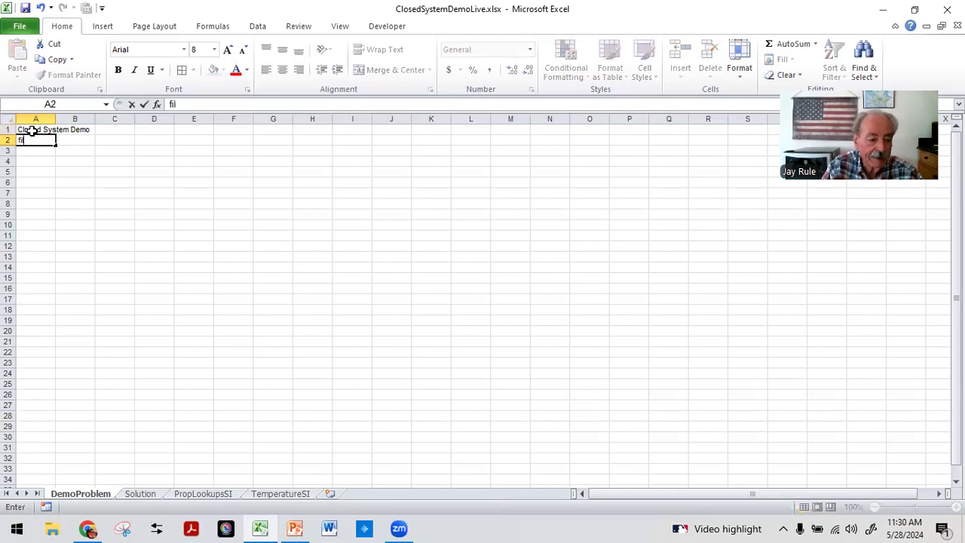
type("e: Dlo")
key("BackSpace")
key("BackSpace")
key("BackSpace")
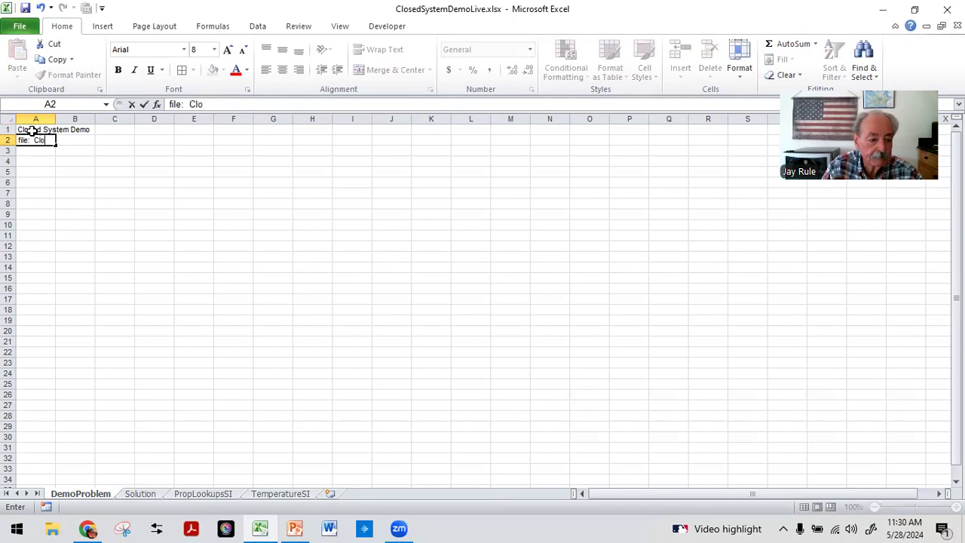
type("ClosedSystemDemoLive.x")
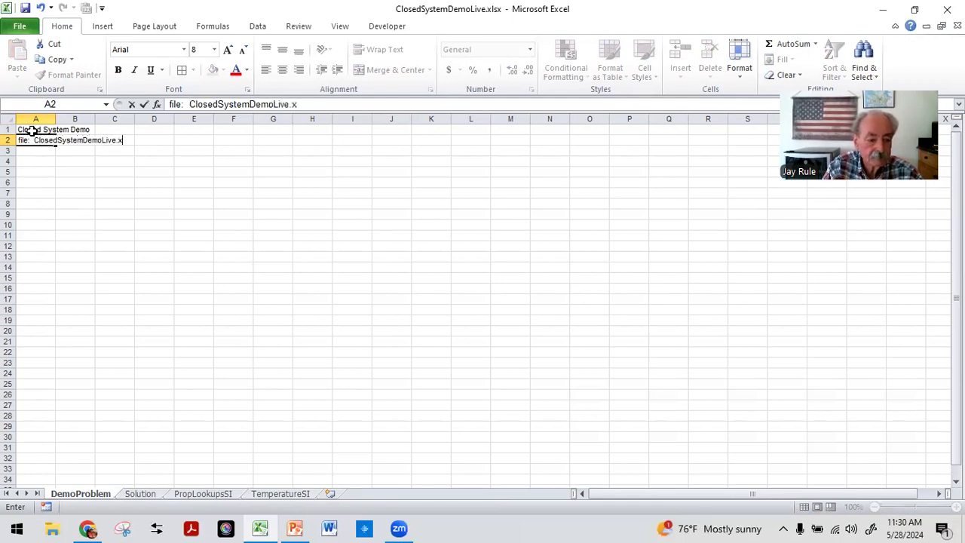
type("lsx by JAR 0n")
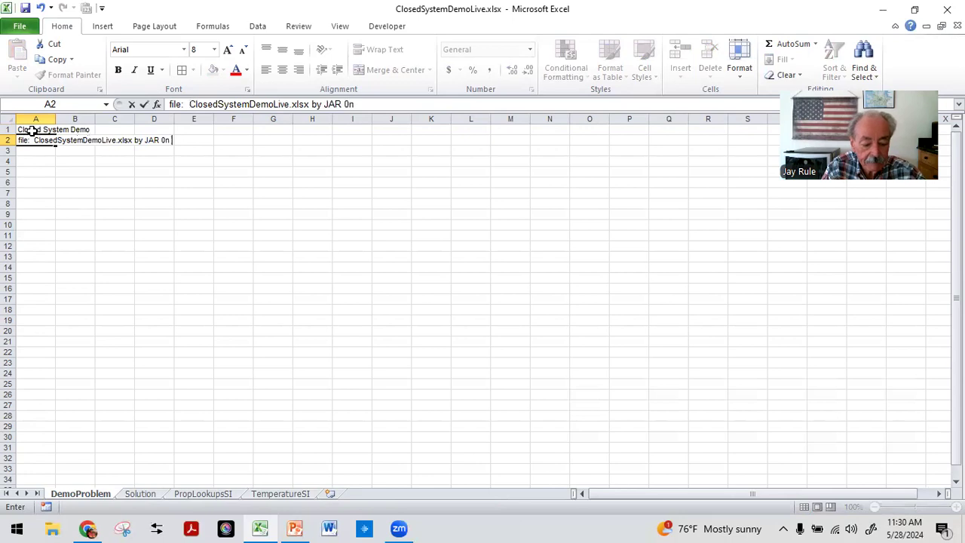
key("super")
type("28")
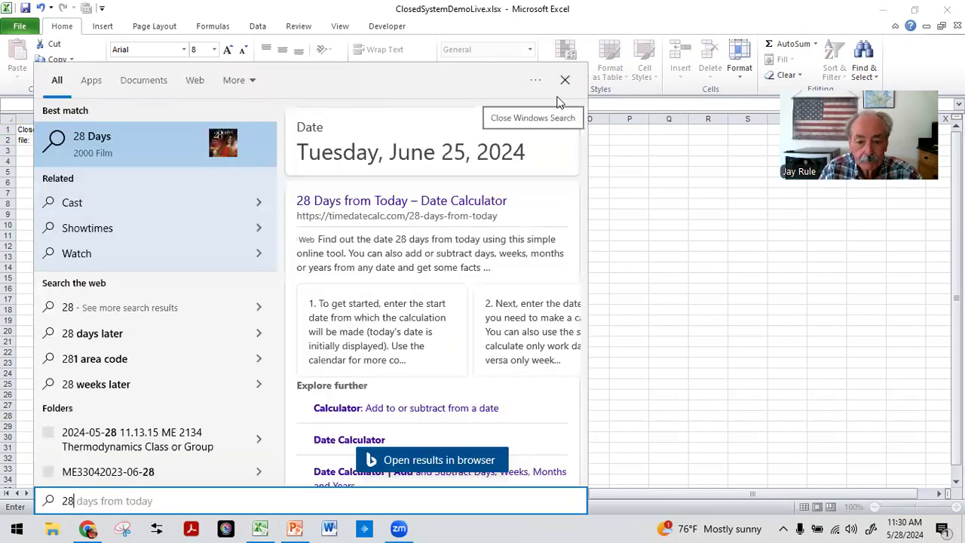
left_click(559, 97)
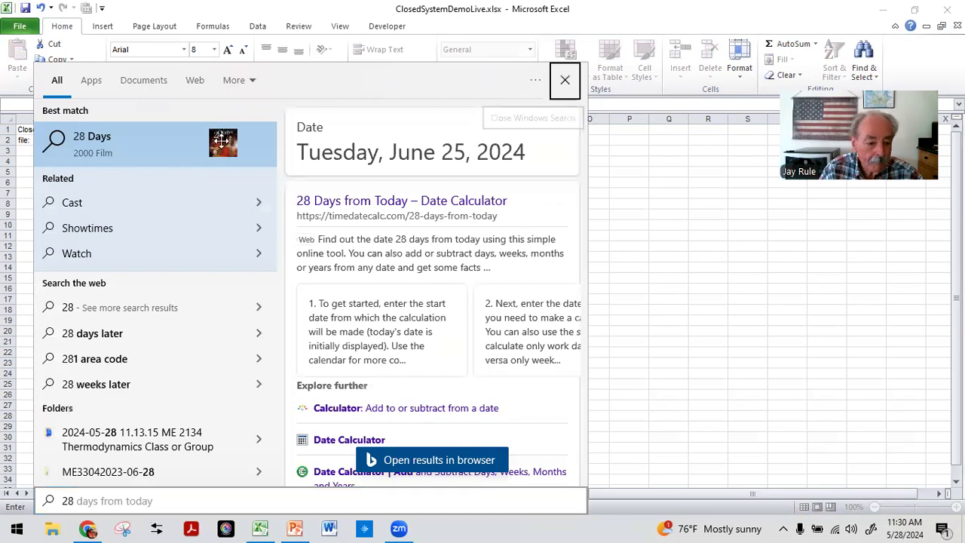
Step: Finish the A2 note with the date 5/28/204 and confirm the entry
left_click(373, 102)
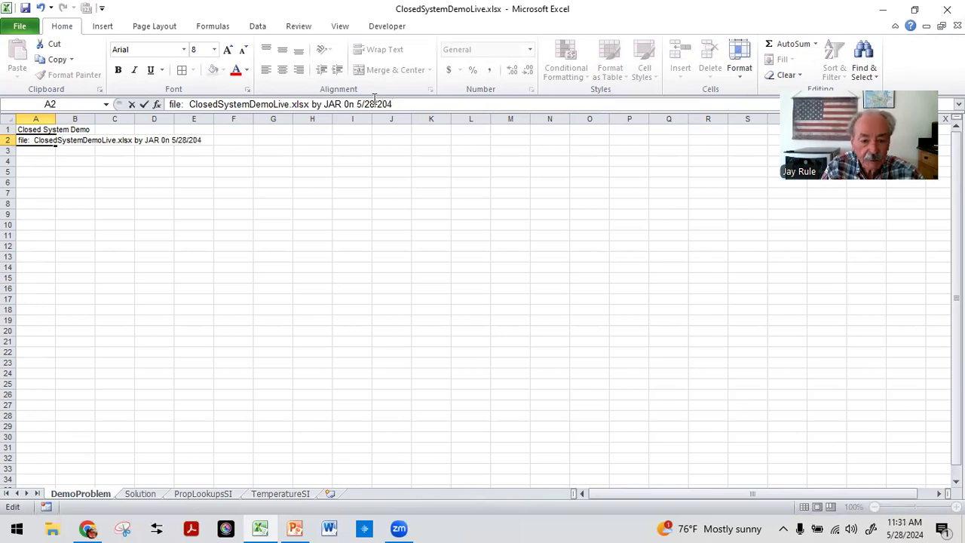
key("Return")
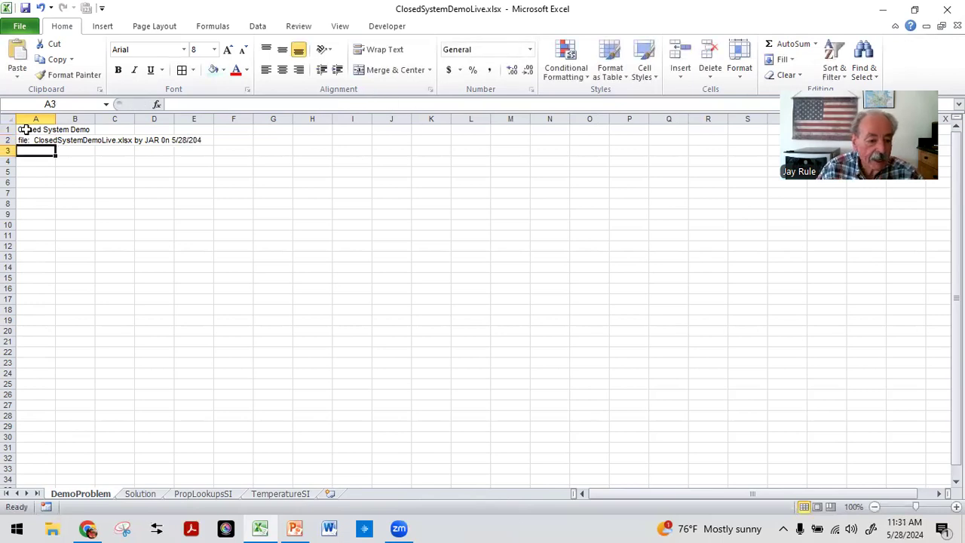
Step: Make the Closed System Demo title in A1 bold and one font size larger
left_click(26, 129)
left_click(119, 70)
left_click(228, 49)
left_click_drag(201, 182, 198, 173)
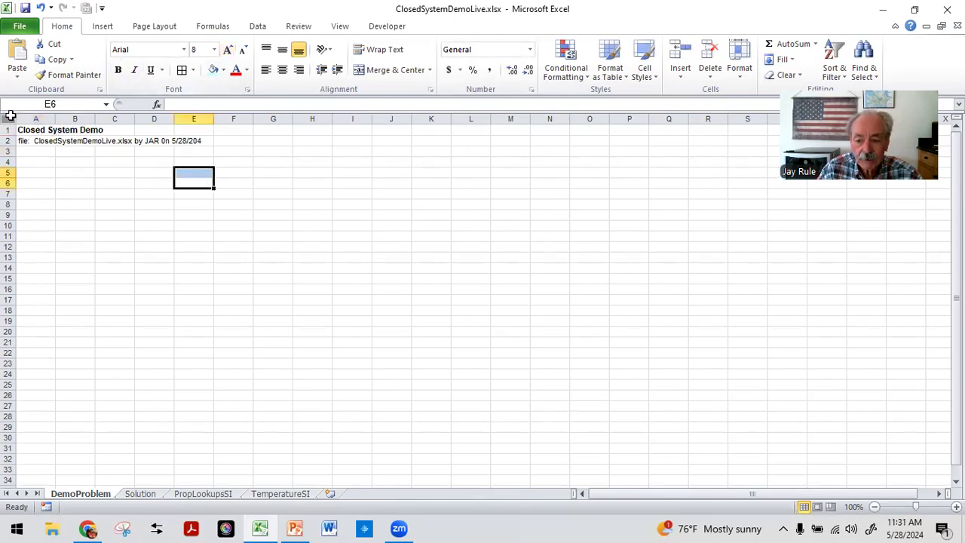
Step: Set the font size of the entire sheet to 10
left_click(11, 115)
left_click(214, 49)
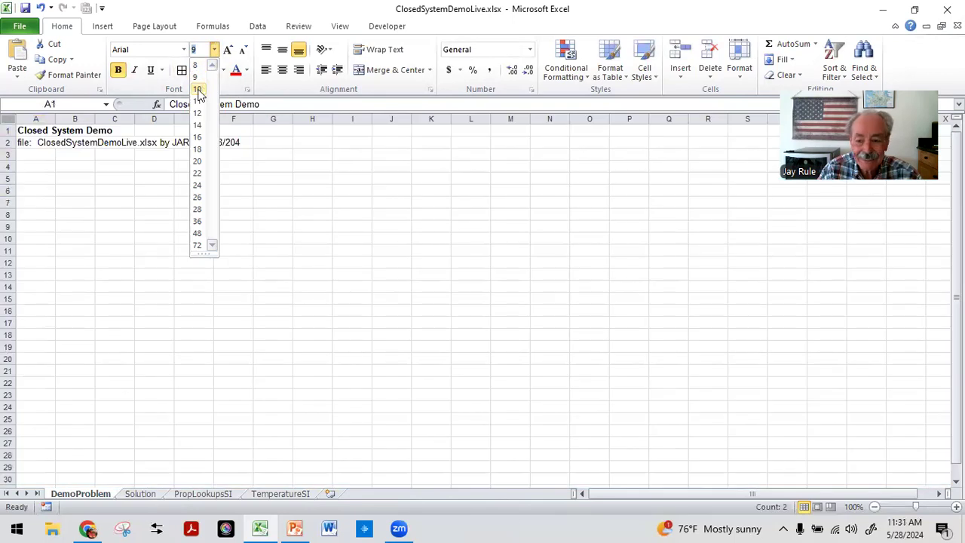
left_click(198, 90)
left_click(122, 237)
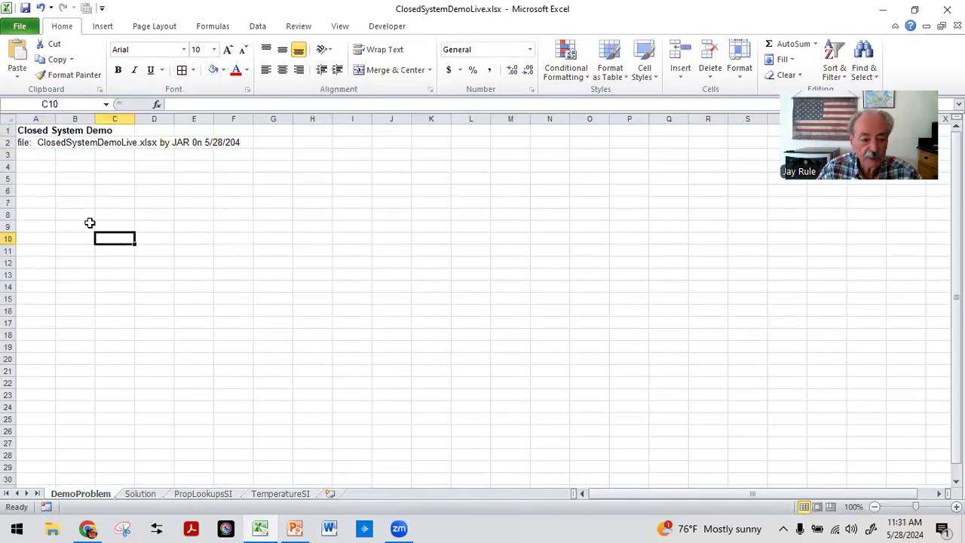
Step: Increase the A1 title's font size by two steps
left_click(30, 131)
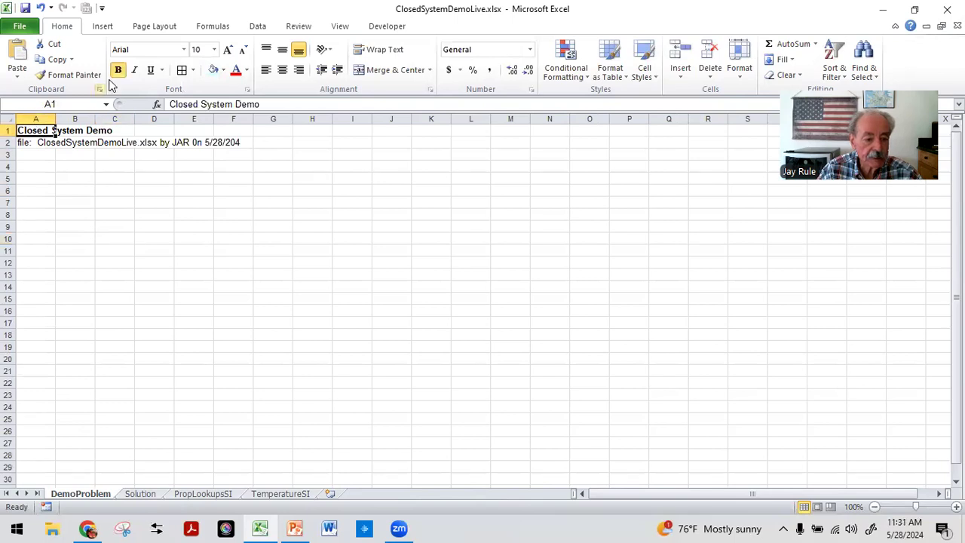
left_click(228, 49)
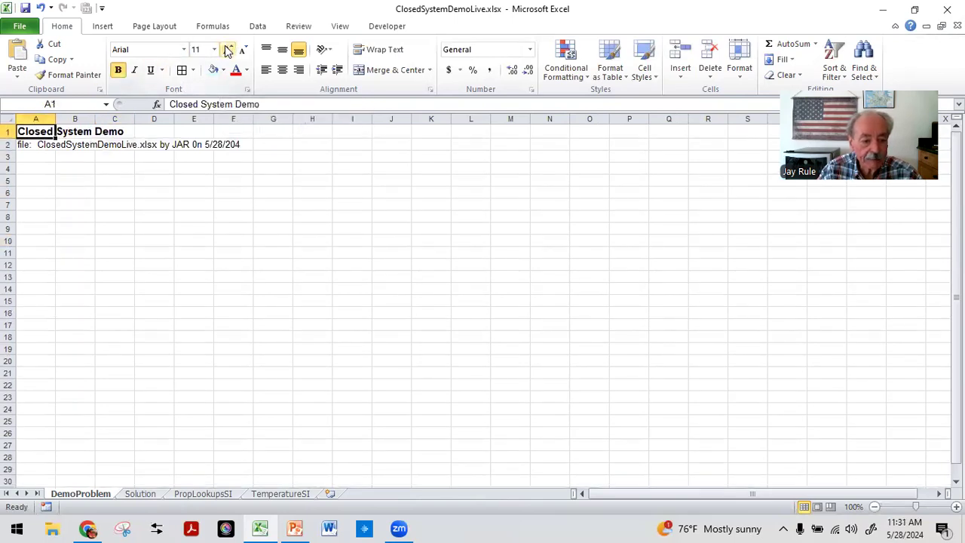
left_click(227, 49)
Step: Enter the text A rigid vessel in cell A4
left_click(96, 195)
left_click(35, 174)
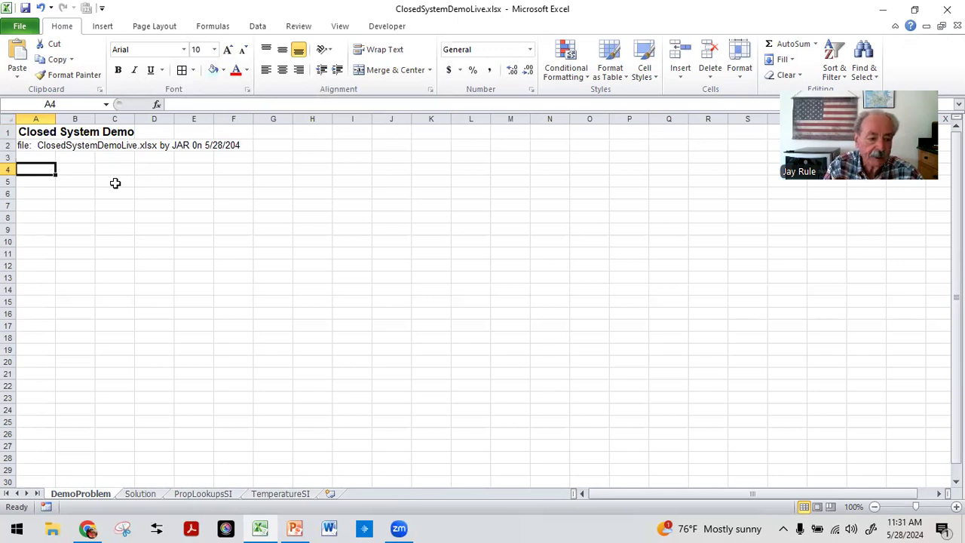
type("A rigid vessl")
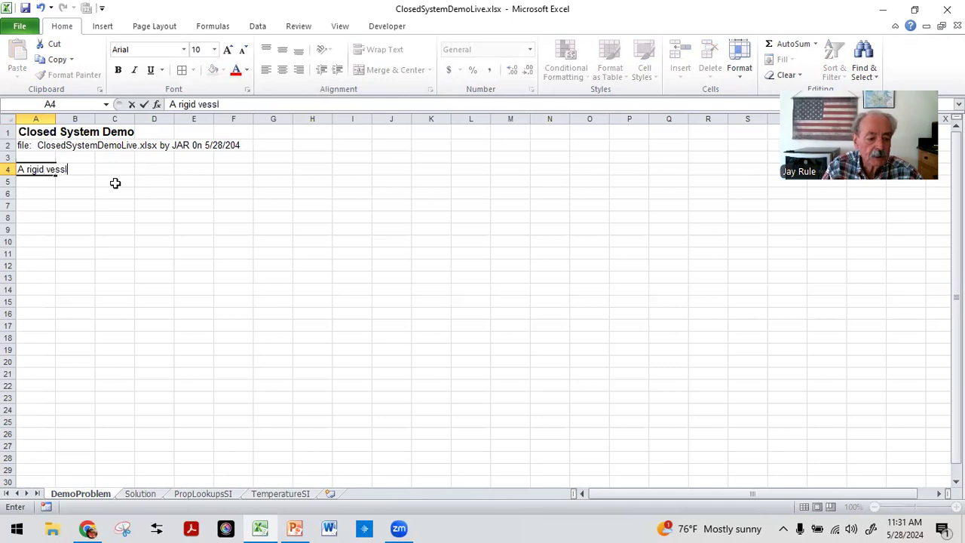
type("l")
key("Return")
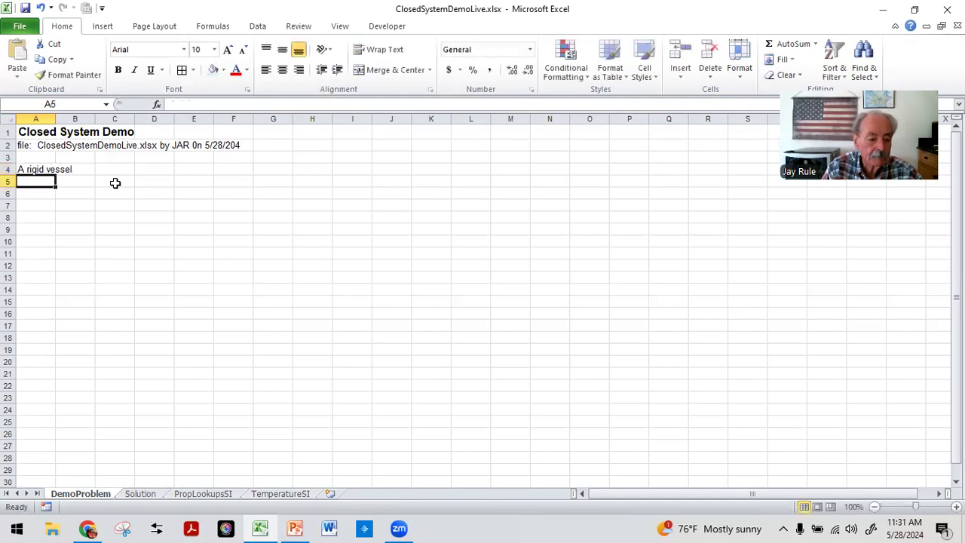
Step: Insert the picture ClosedSystem01Problem.JPG from the LiveDemo folder
left_click(103, 27)
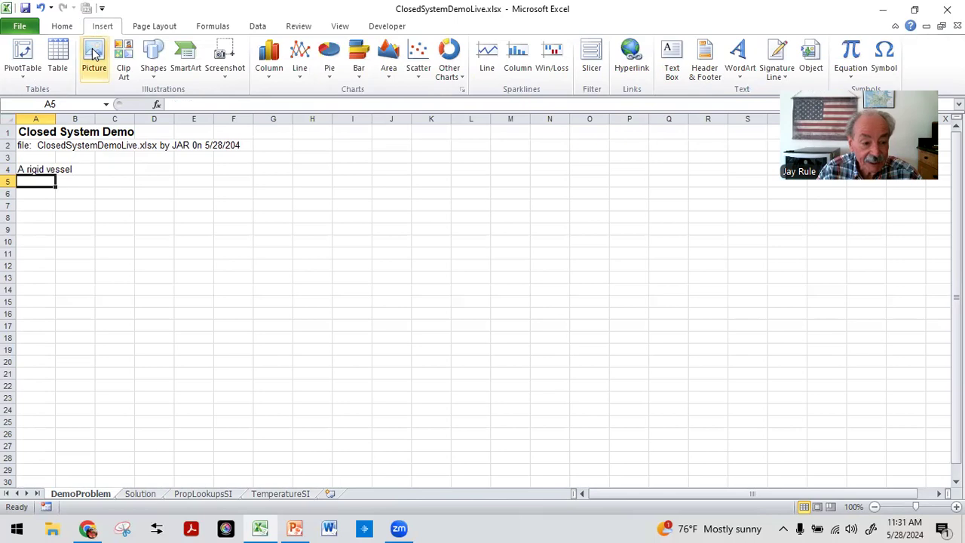
left_click(94, 52)
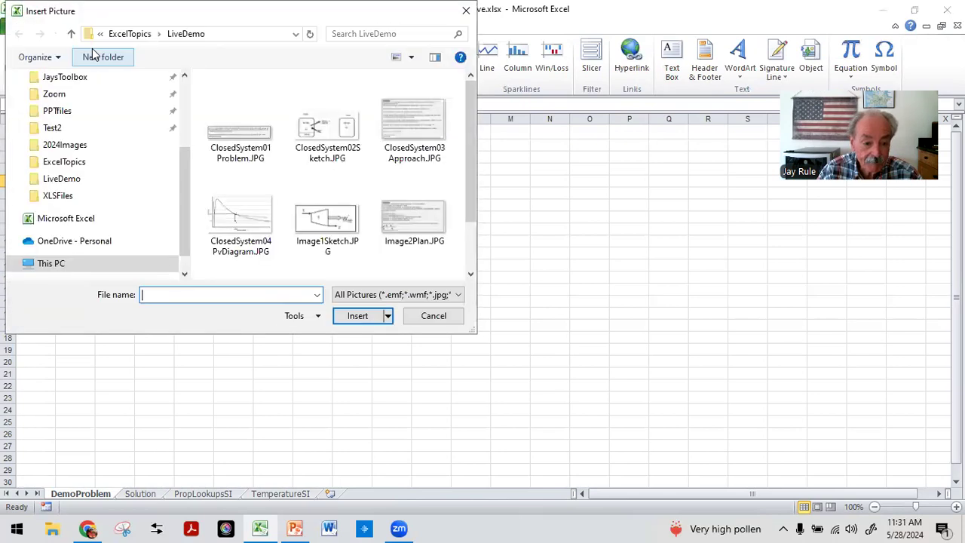
left_click_drag(472, 151, 471, 149)
left_click(233, 126)
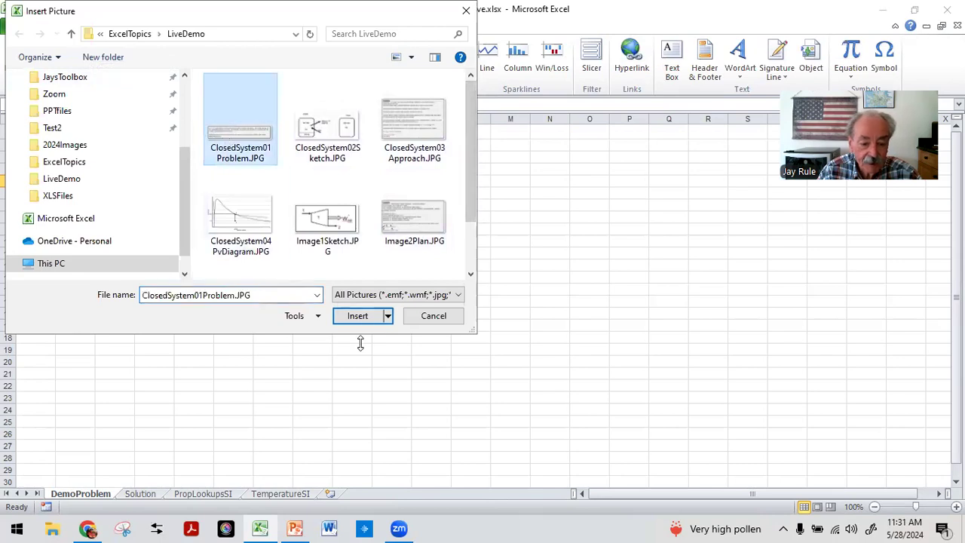
left_click(359, 316)
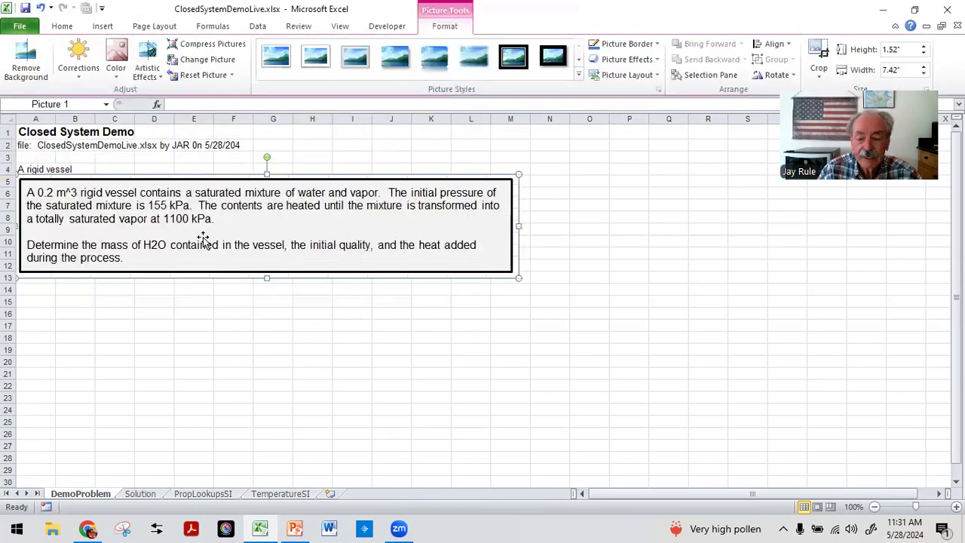
Step: Reposition and resize the problem statement picture just below the A4 text
mouse_move(165, 215)
left_mouse_down()
mouse_move(177, 231)
mouse_move(172, 217)
left_mouse_up()
left_click_drag(528, 182, 504, 192)
left_click_drag(327, 224, 328, 215)
left_click(37, 311)
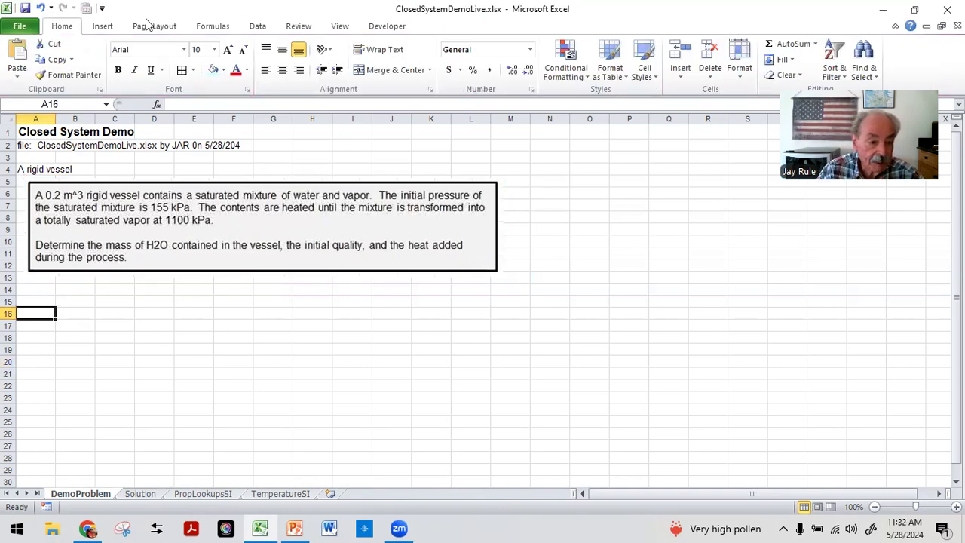
Step: Insert the picture ClosedSystem02Sketch.JPG below the problem statement
left_click(102, 28)
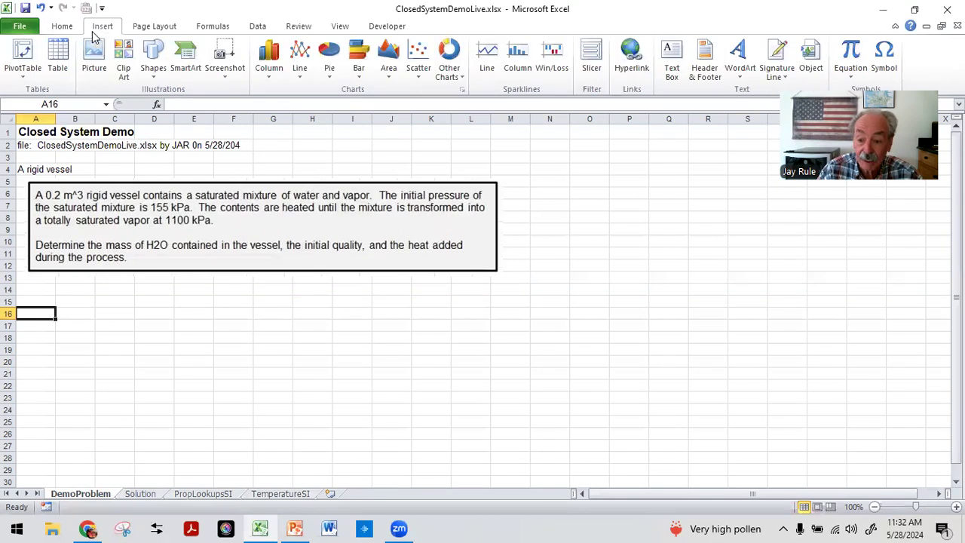
left_click(78, 291)
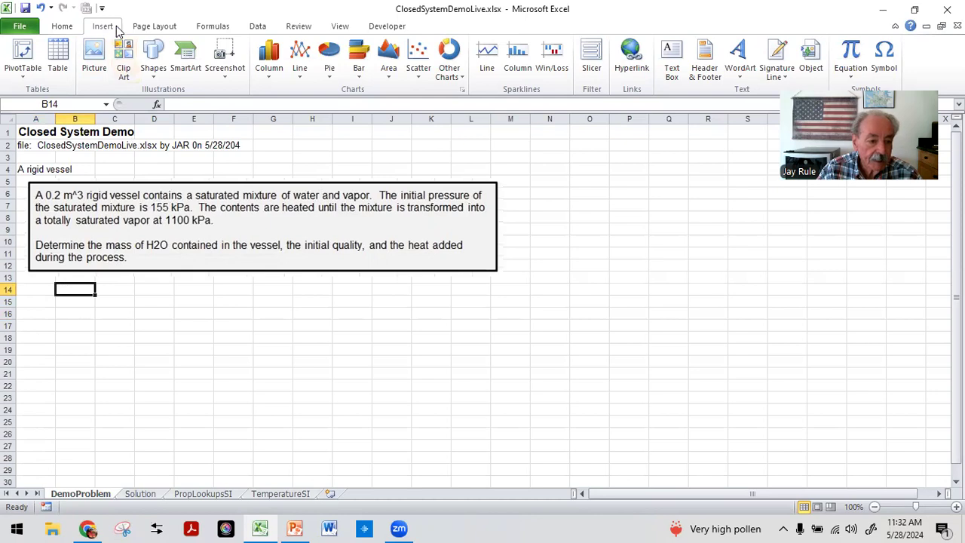
left_click(94, 57)
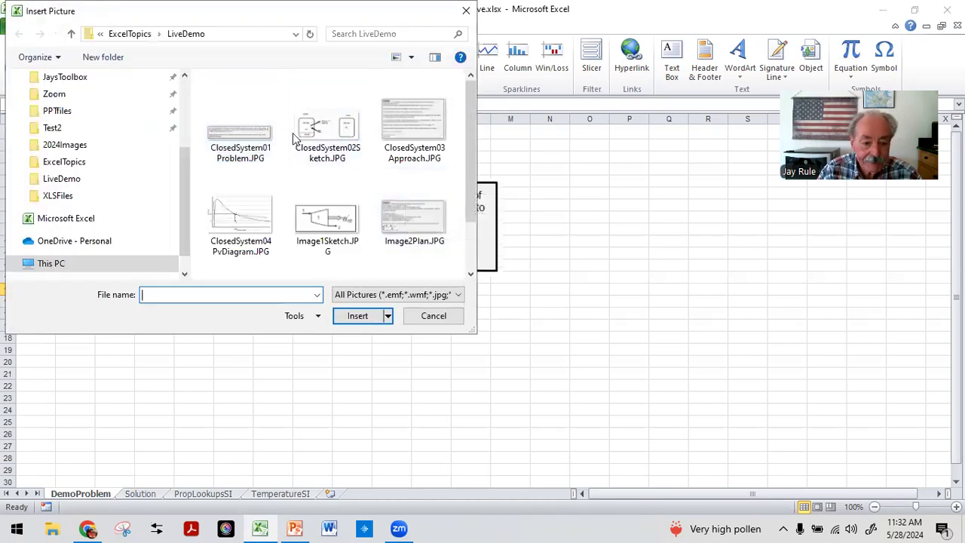
left_click(320, 128)
left_click(363, 316)
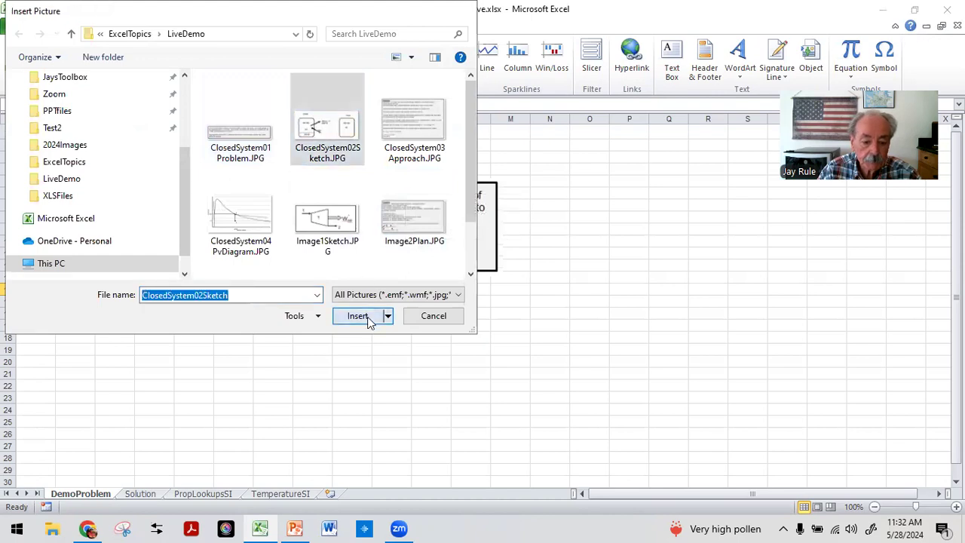
left_click_drag(256, 326, 253, 322)
left_click(505, 339)
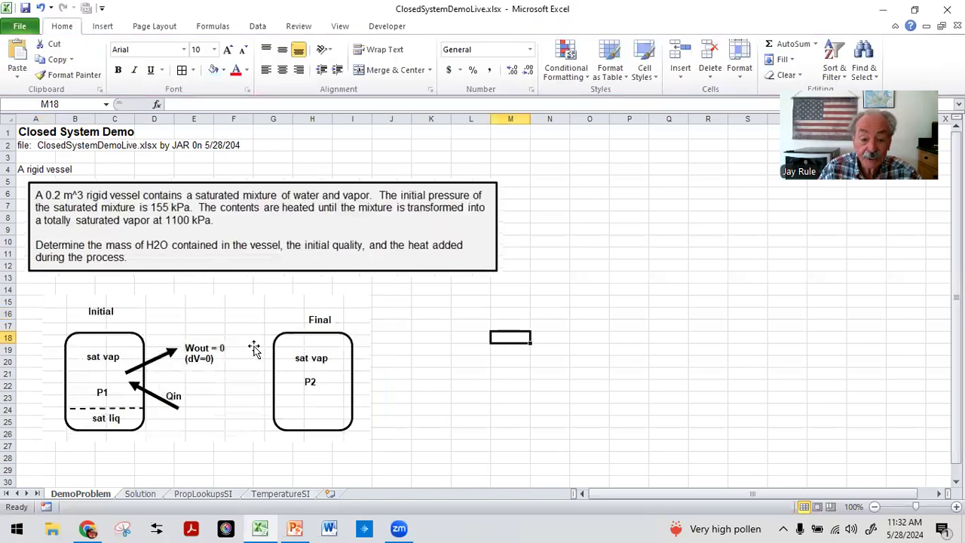
Step: Nudge the sketch picture slightly up and to the left
left_click(199, 326)
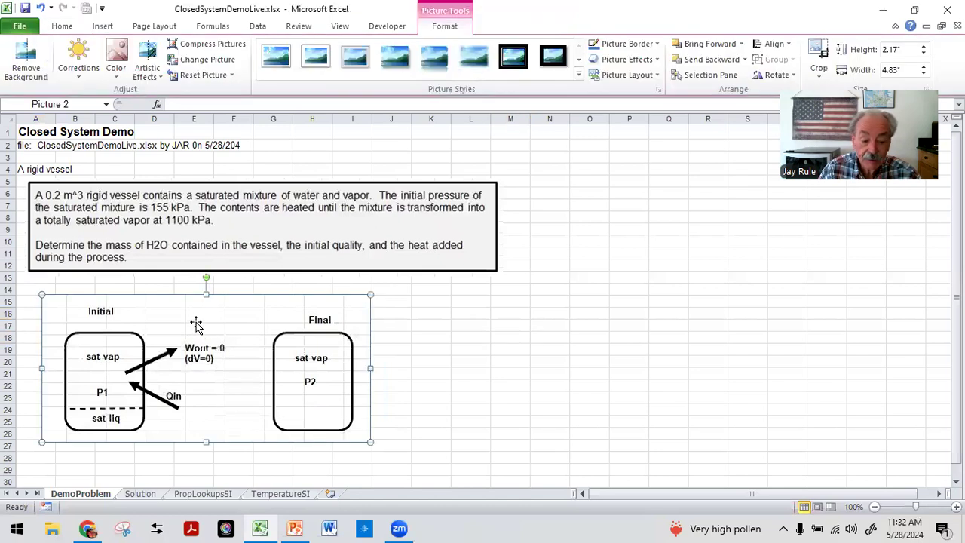
left_click(427, 327)
left_click_drag(185, 316, 172, 317)
left_click(454, 313)
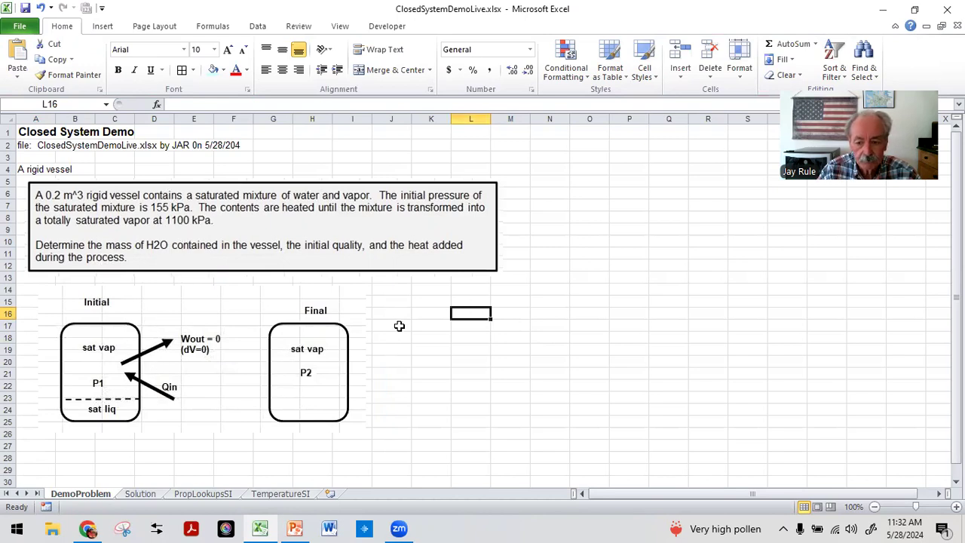
Step: Draw a rounded rectangle about 1.27" by 1.07" to the right of the sketch
left_click(100, 27)
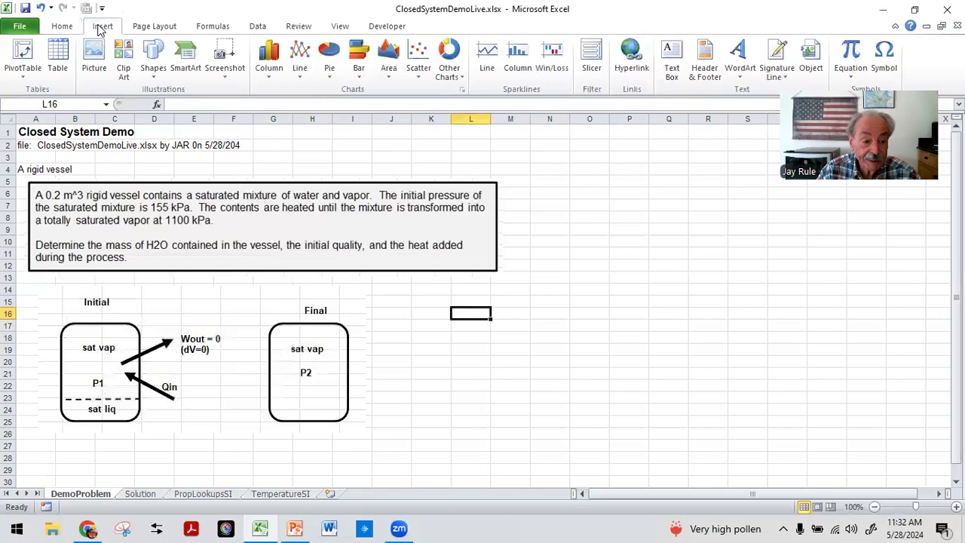
left_click(154, 59)
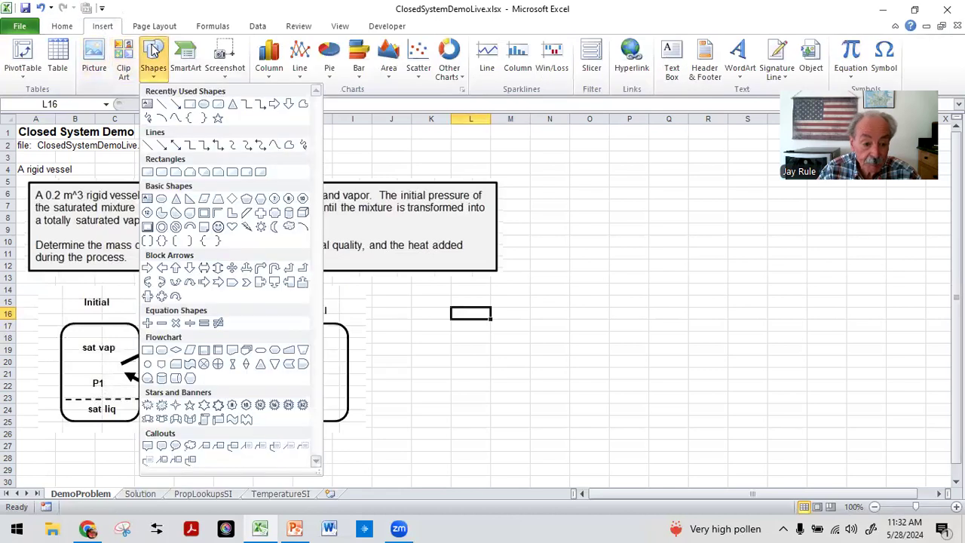
left_click(218, 105)
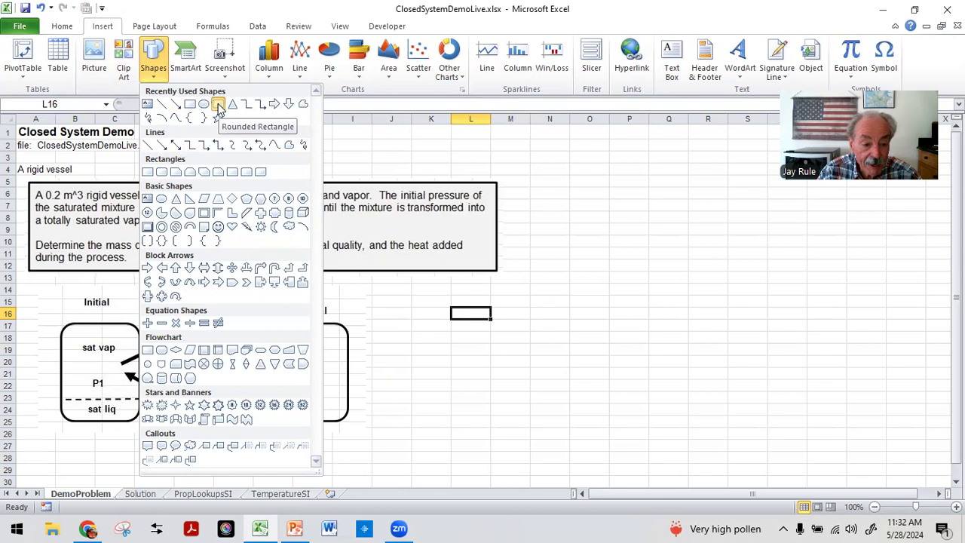
left_click_drag(400, 298, 475, 386)
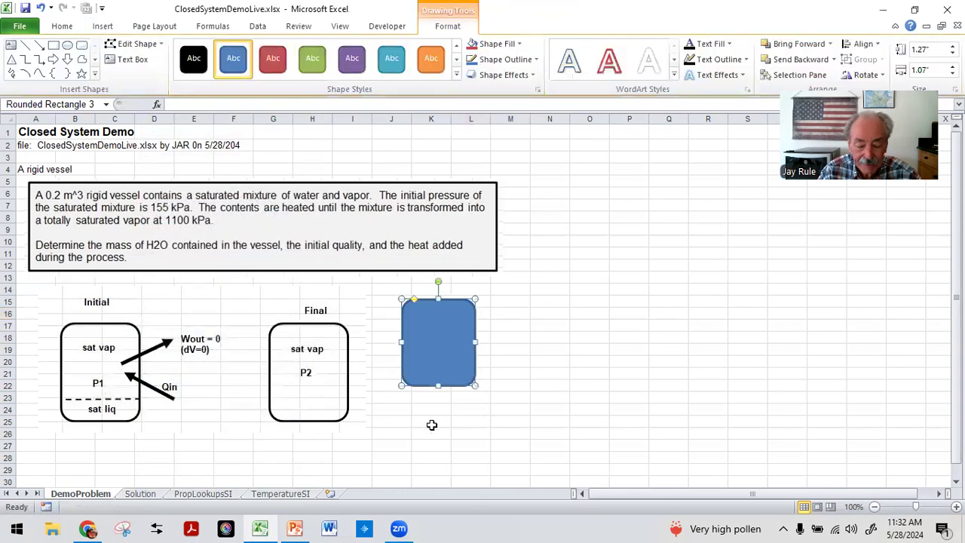
left_click(428, 425)
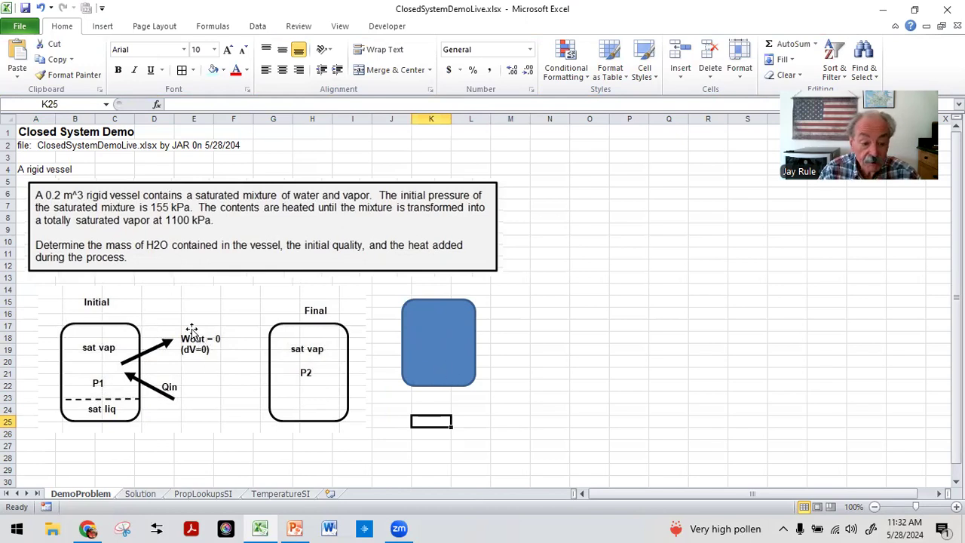
scroll(190, 349, "down", 2)
scroll(172, 360, "up", 2)
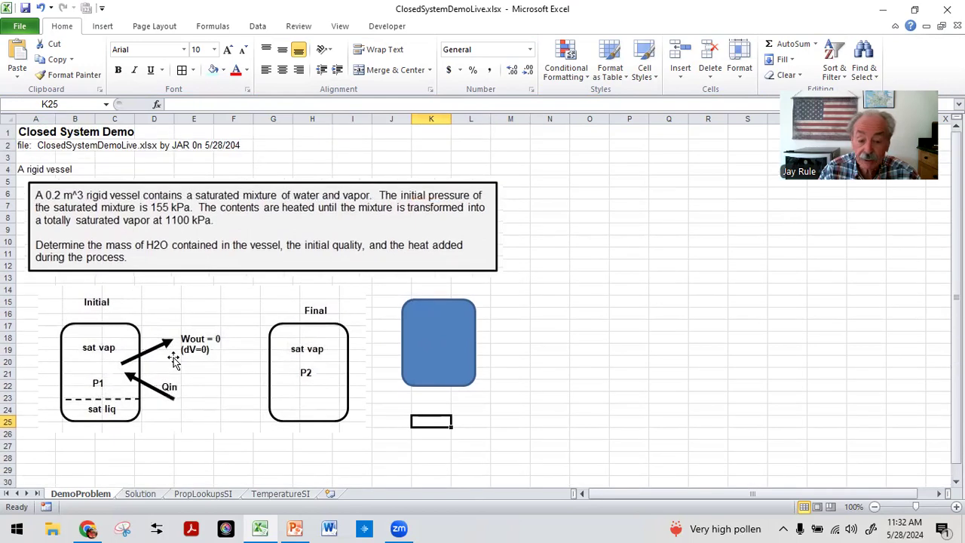
left_click(39, 458)
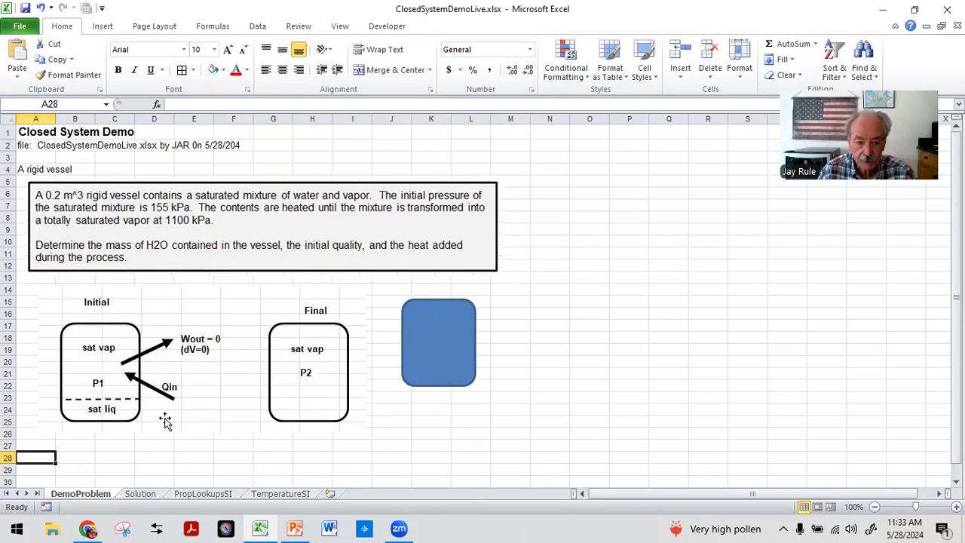
Step: Insert the picture ClosedSystem04PvDiagram.JPG below the sketch and nudge it slightly into place
left_click(98, 27)
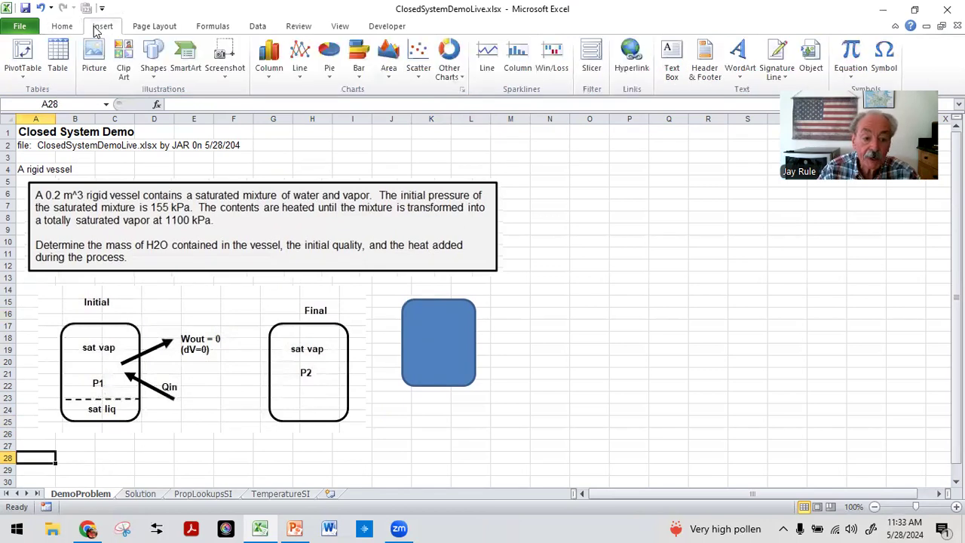
left_click(94, 50)
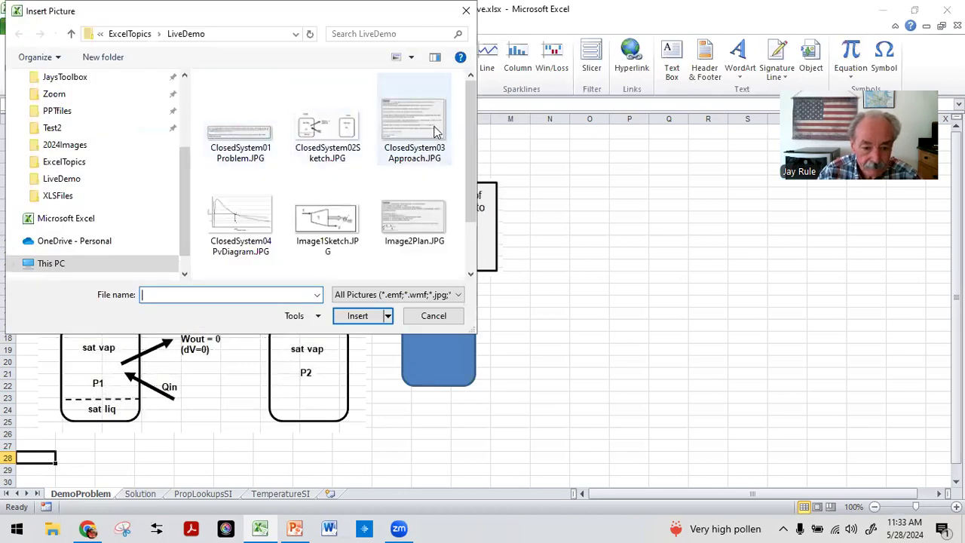
left_click(260, 220)
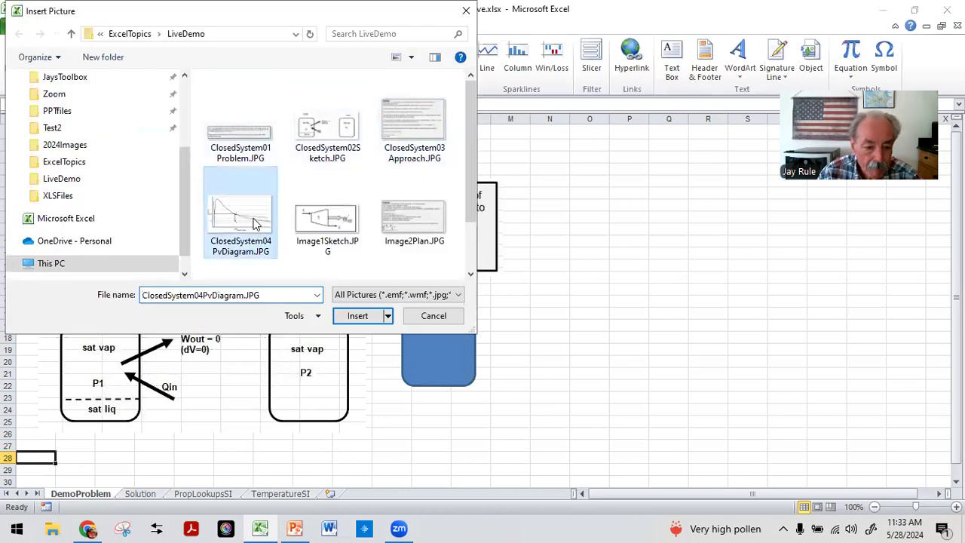
left_click(357, 316)
scroll(331, 332, "down", 4)
mouse_move(319, 349)
left_mouse_down()
mouse_move(306, 344)
mouse_move(334, 336)
mouse_move(313, 346)
left_mouse_up()
scroll(310, 344, "down", 4)
scroll(315, 344, "up", 5)
scroll(319, 343, "down", 5)
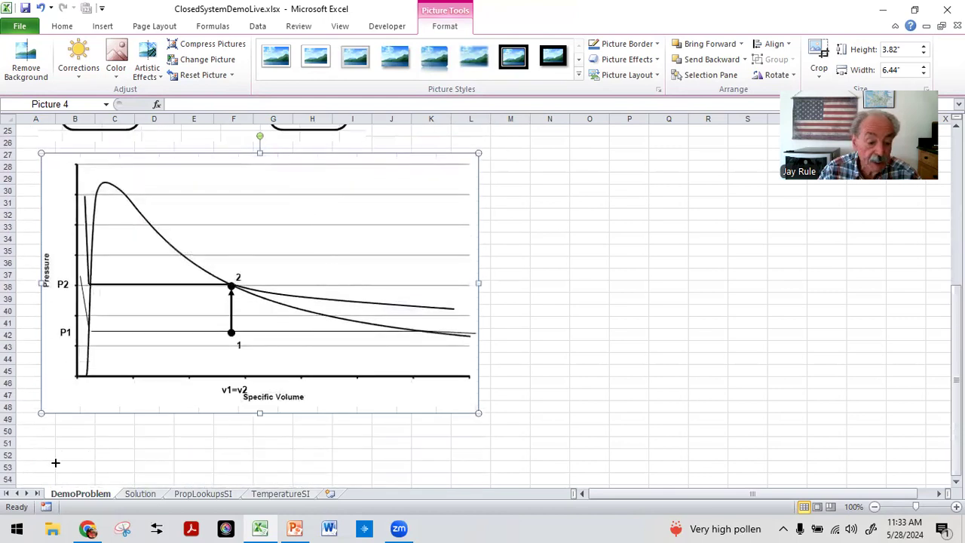
key("Escape")
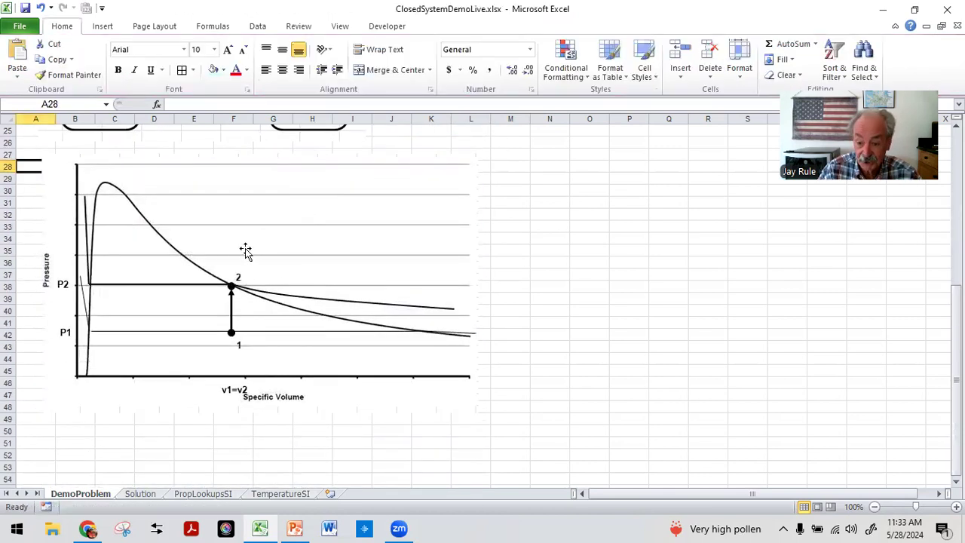
Step: Insert the picture ClosedSystem03Approach.JPG starting at row 51 below the P-v diagram and nudge it slightly down
left_click(43, 442)
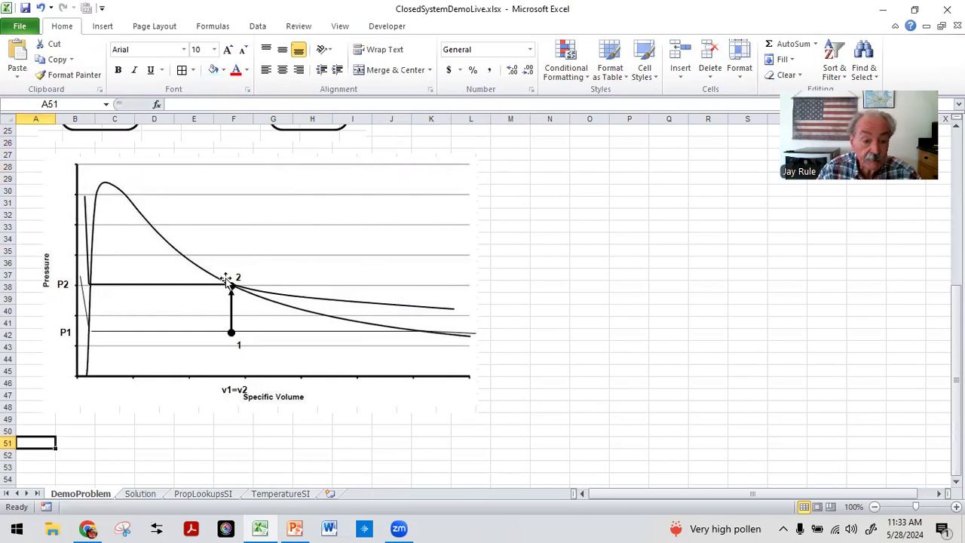
left_click(101, 29)
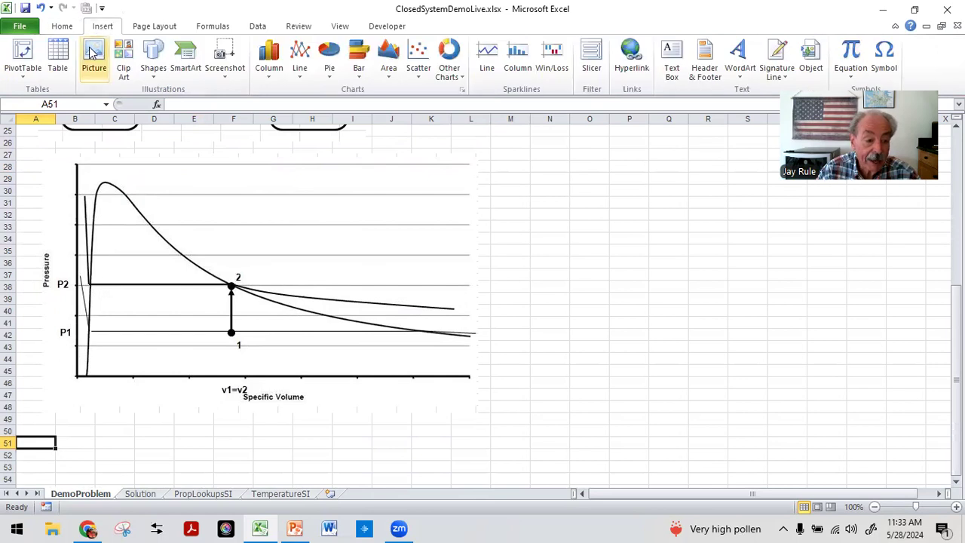
left_click(91, 51)
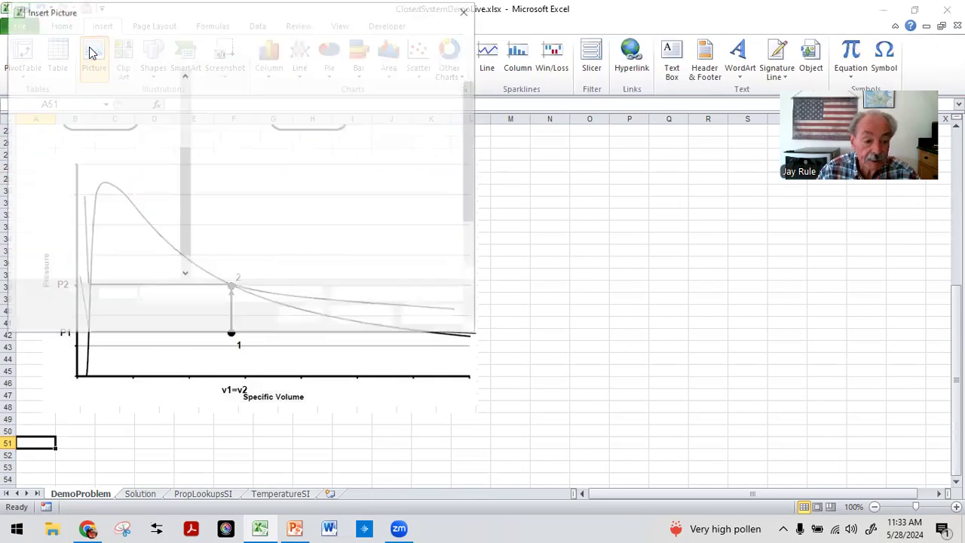
left_click(422, 151)
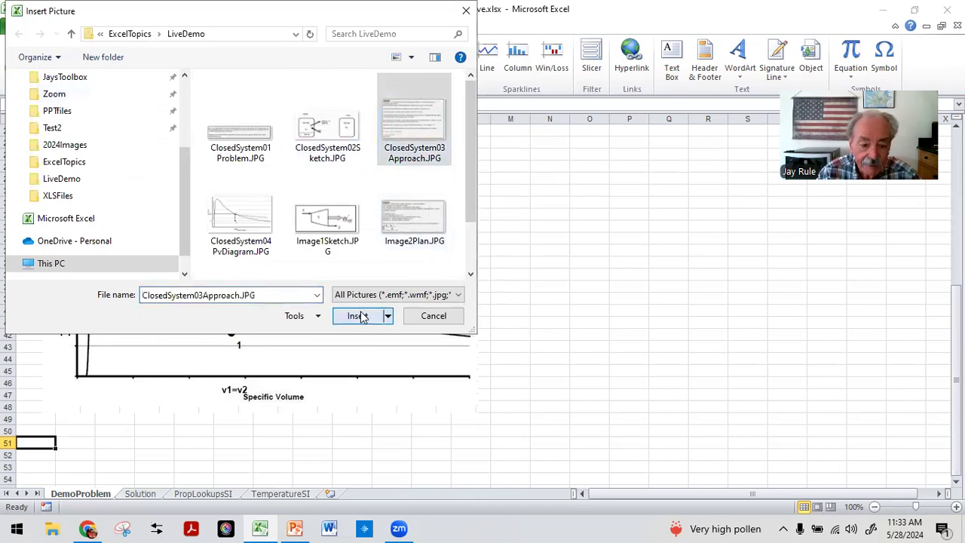
left_click(363, 315)
scroll(360, 316, "down", 1)
mouse_move(275, 322)
left_mouse_down()
mouse_move(286, 325)
mouse_move(283, 336)
left_mouse_up()
scroll(301, 354, "down", 4)
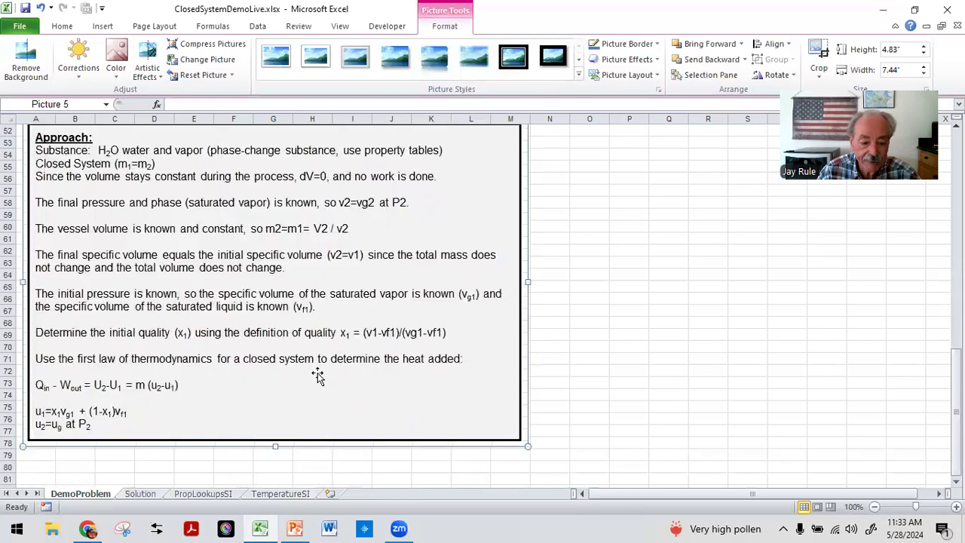
scroll(197, 430, "down", 3)
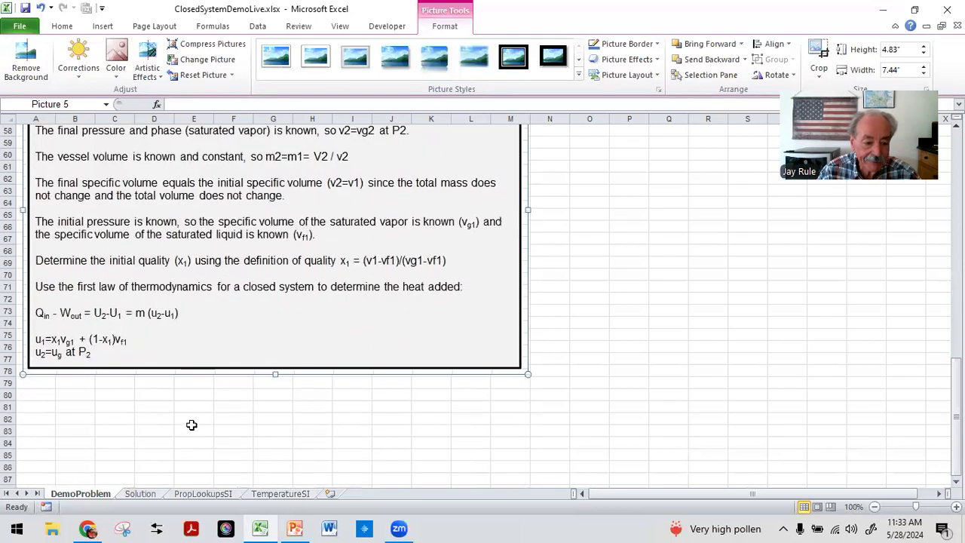
left_click(49, 398)
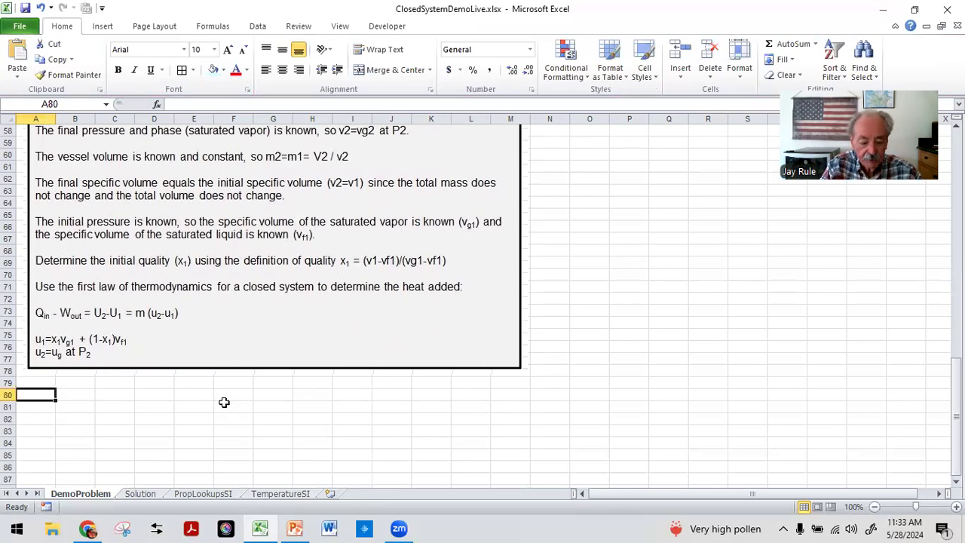
Step: Enter "Type out your work plan." in A80 with placeholder lines ;lakdfj, ;kljdfsa and ;alkdsfj beneath it
type("Type out your wi")
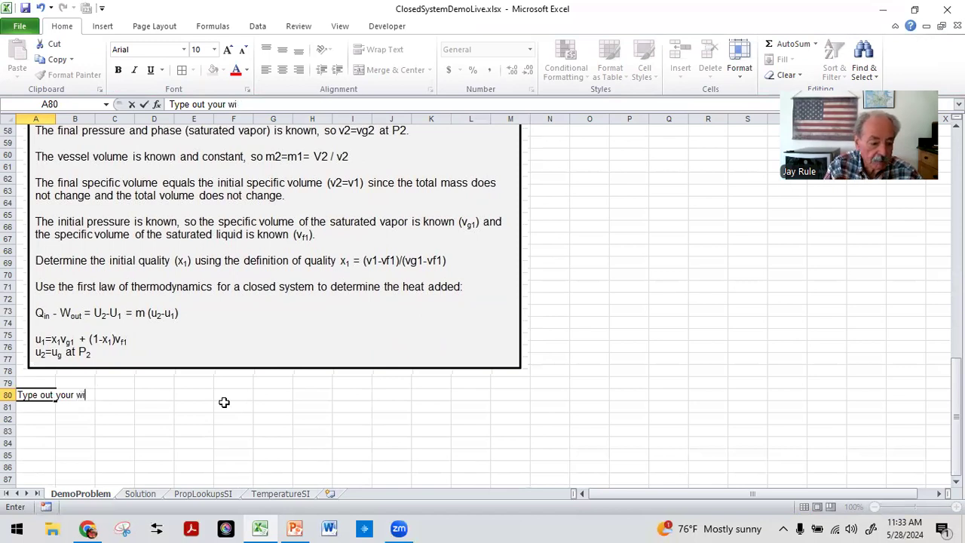
key("BackSpace")
type("ork pla")
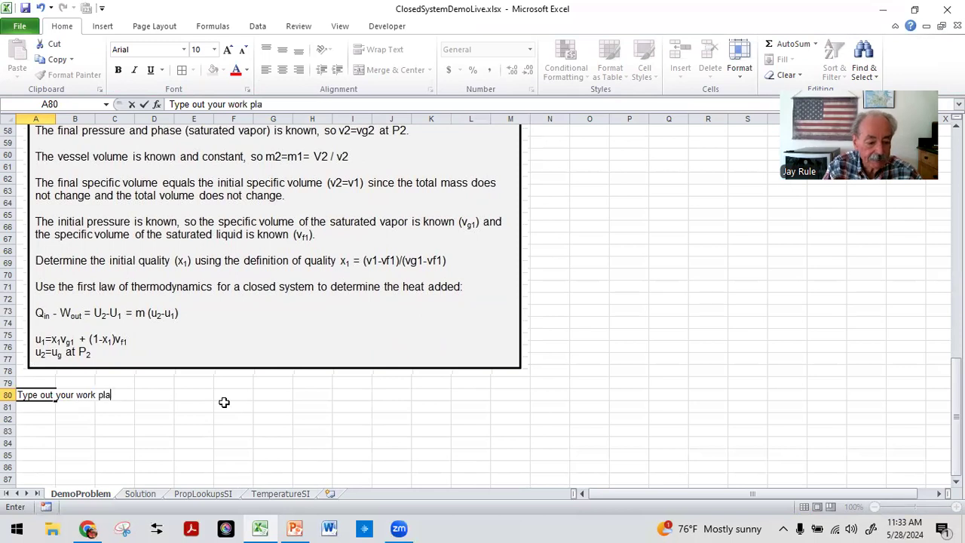
key("Return")
type(";lakdfj")
key("Return")
type(";kljdfsa")
key("Return")
type(";alkdsfj")
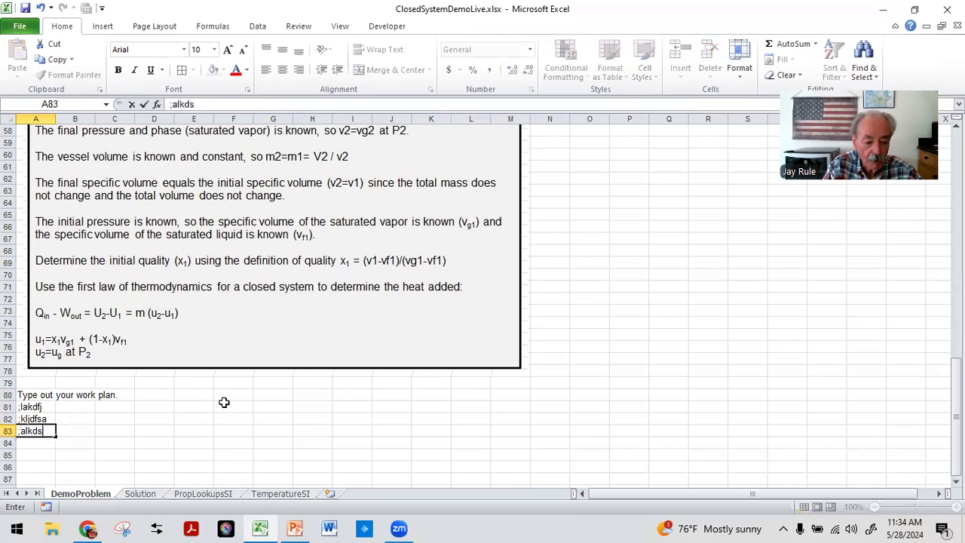
key("Return")
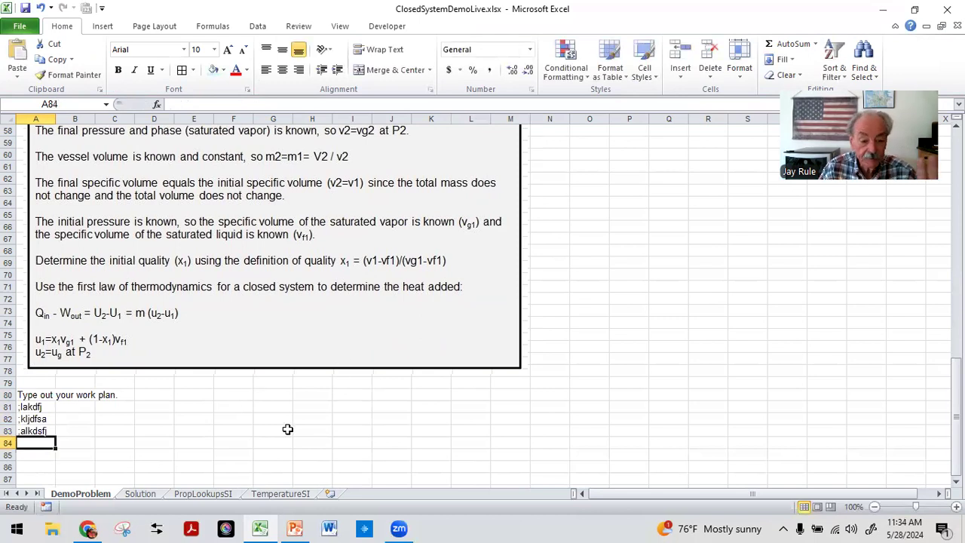
Step: Scroll through the DemoProblem sheet to review the statement, sketch, diagram and approach
scroll(283, 421, "up", 19)
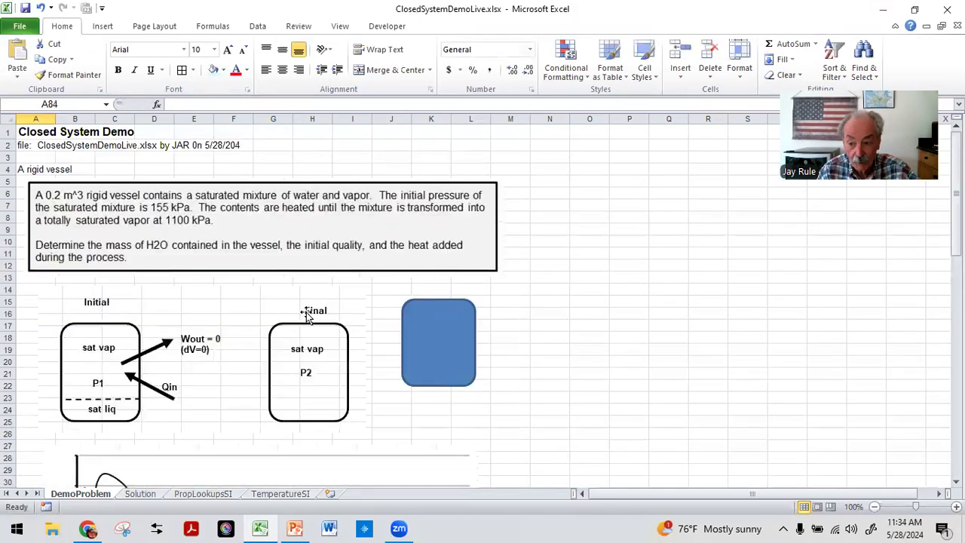
scroll(192, 339, "down", 12)
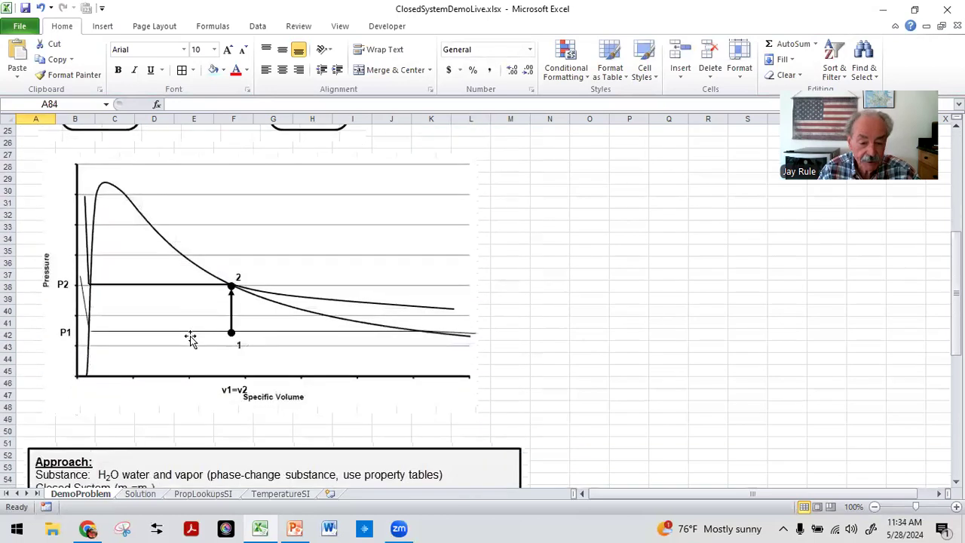
scroll(209, 340, "up", 12)
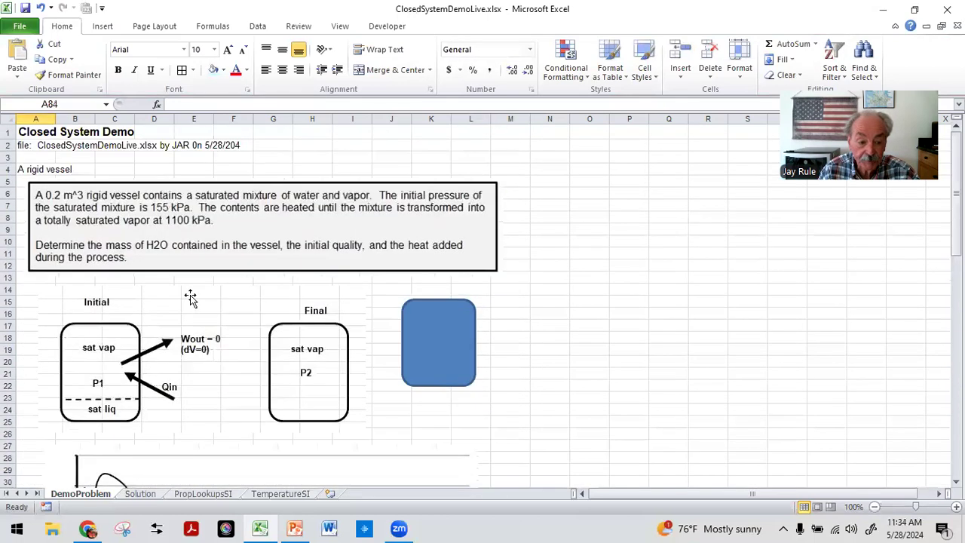
scroll(196, 286, "down", 3)
scroll(185, 209, "up", 3)
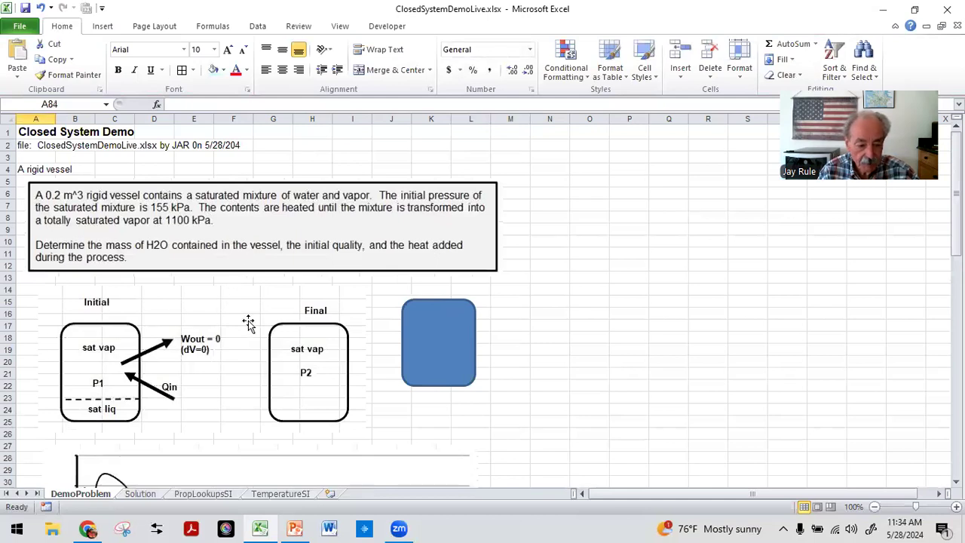
scroll(245, 335, "down", 4)
scroll(205, 279, "down", 13)
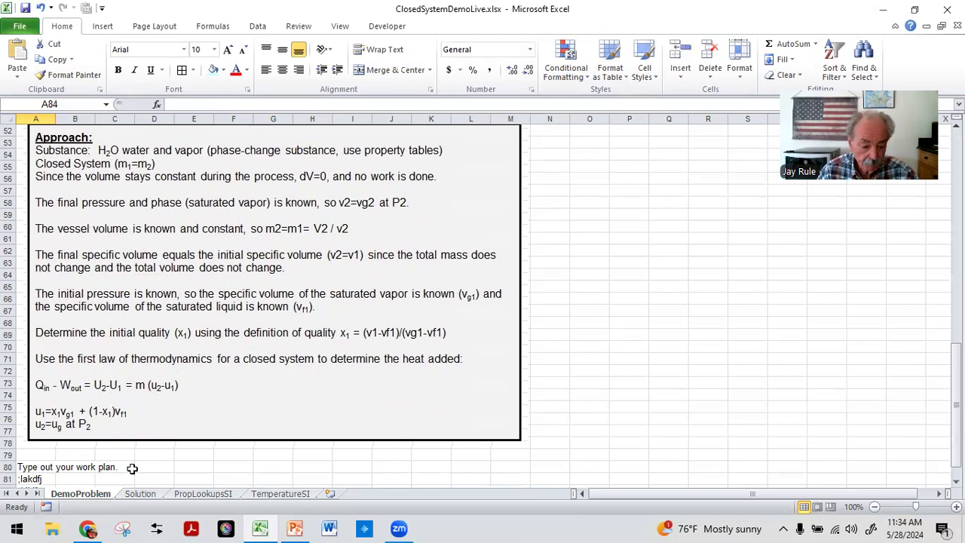
Step: Switch to the Solution sheet and enter the title Solution in A1
left_click(139, 494)
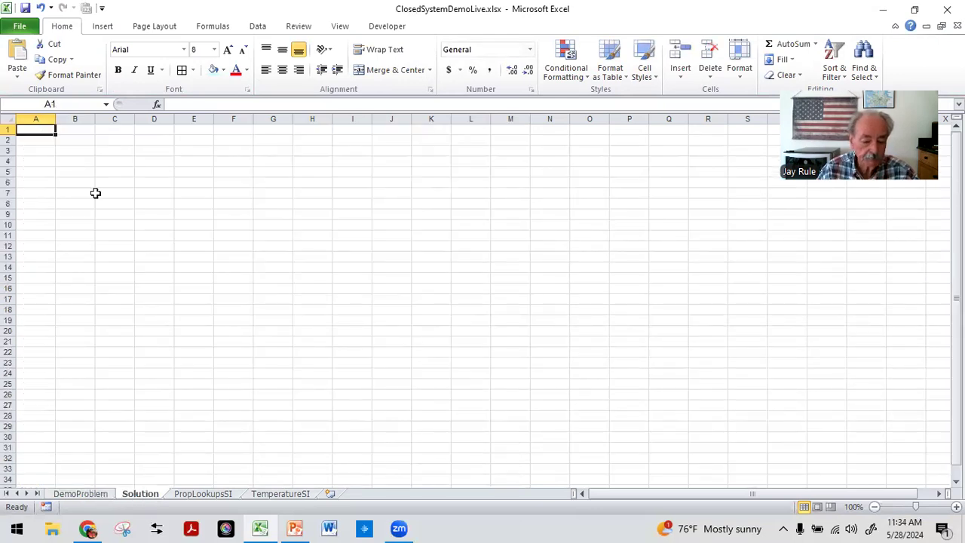
type("Solution")
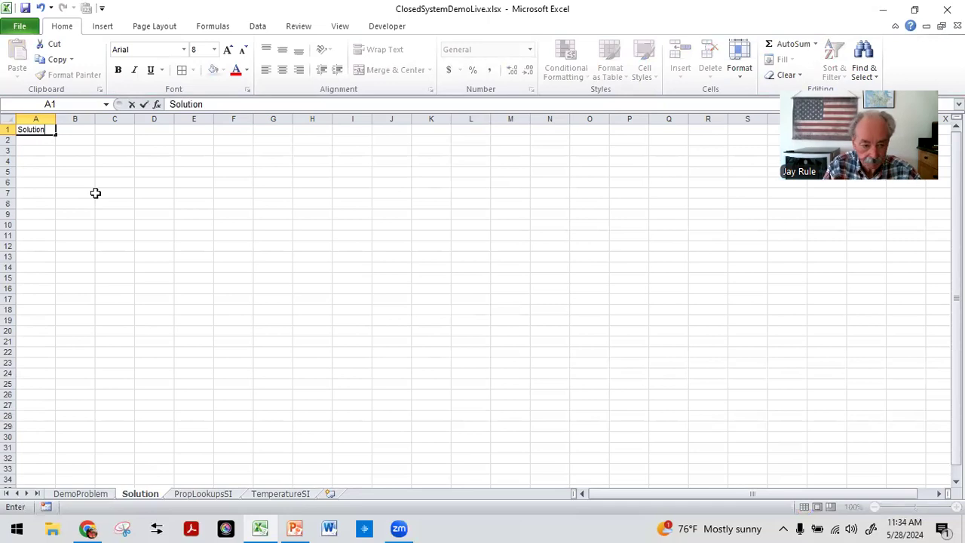
key("Return")
key("Up")
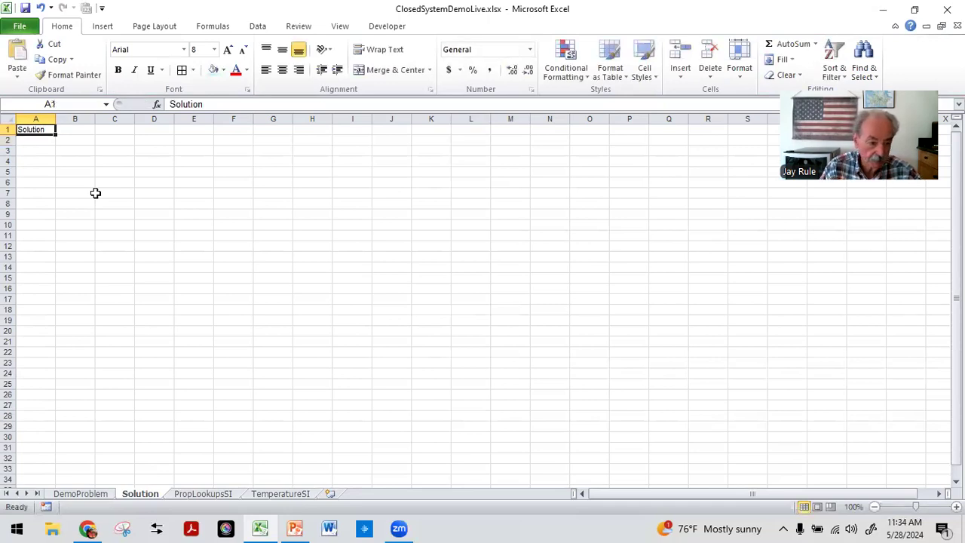
Step: Select all cells on the Solution sheet and increase the font size to 10
left_click(5, 118)
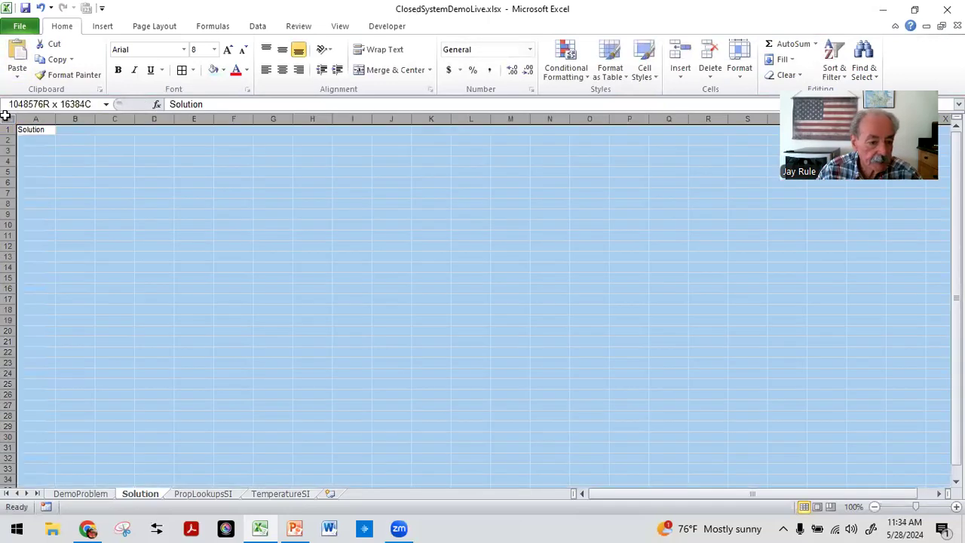
left_click(229, 50)
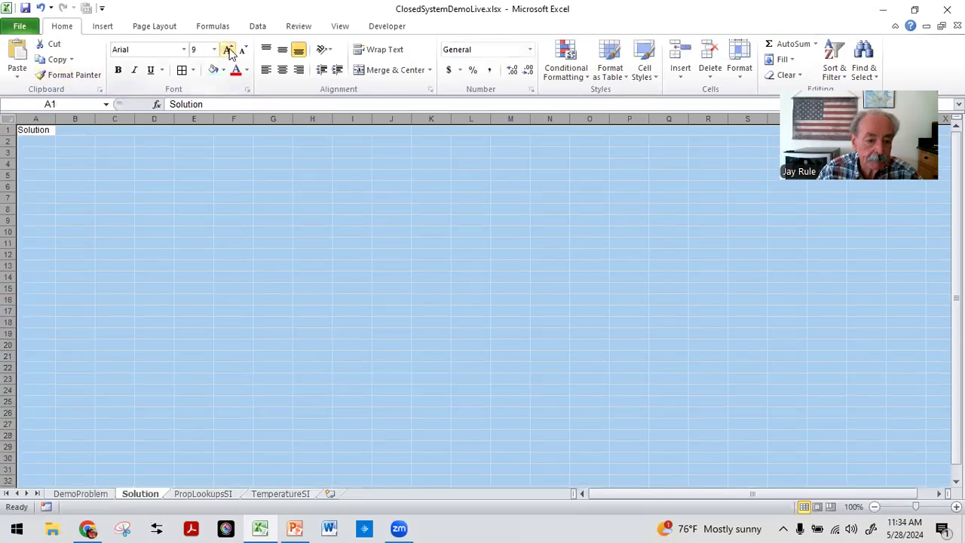
left_click(229, 49)
left_click(194, 133)
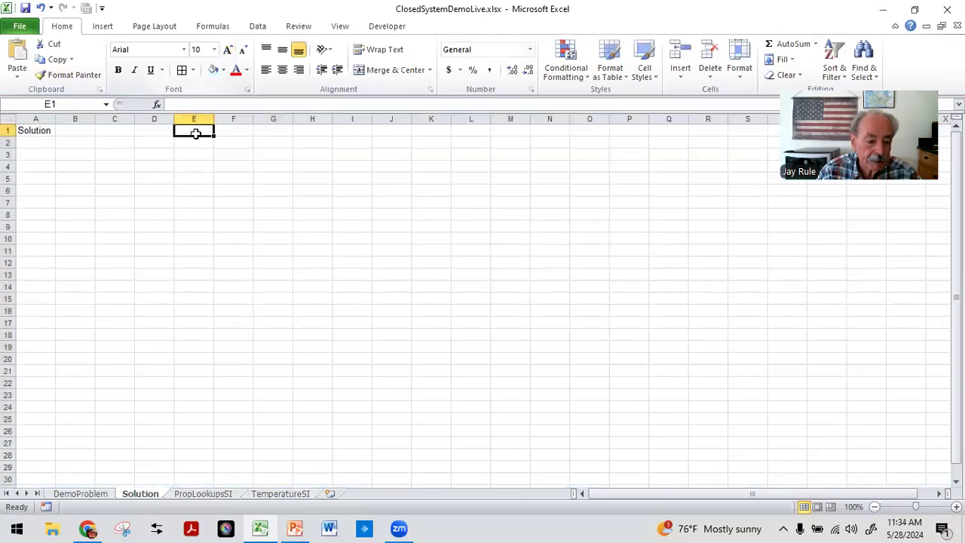
left_click(47, 143)
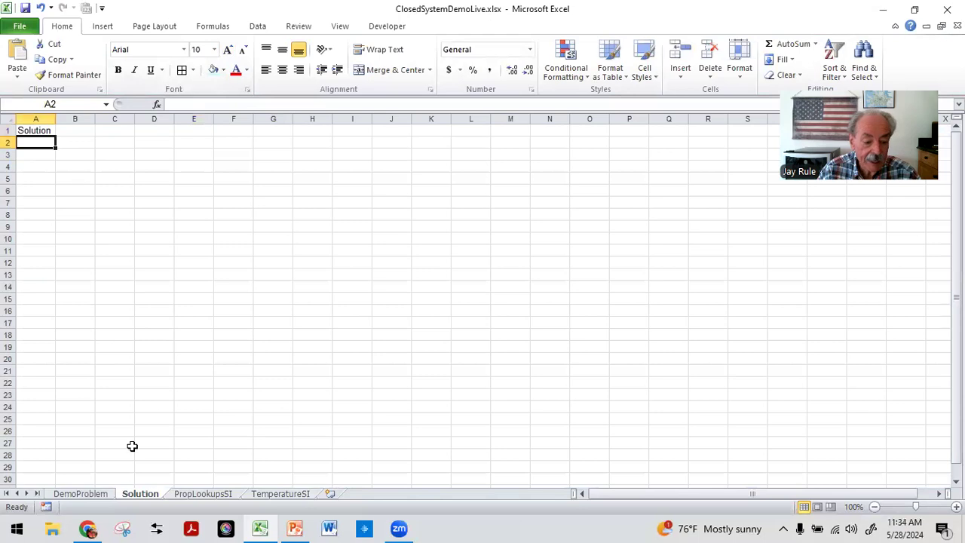
Step: Copy the problem statement picture from DemoProblem, paste it below the Solution title, and adjust its position and size
left_click(79, 494)
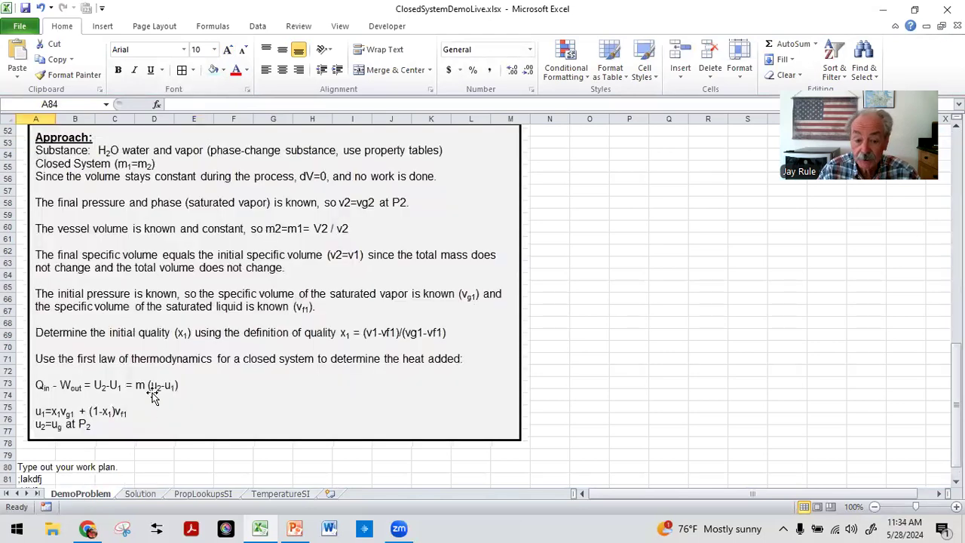
scroll(154, 384, "up", 15)
left_click(249, 181)
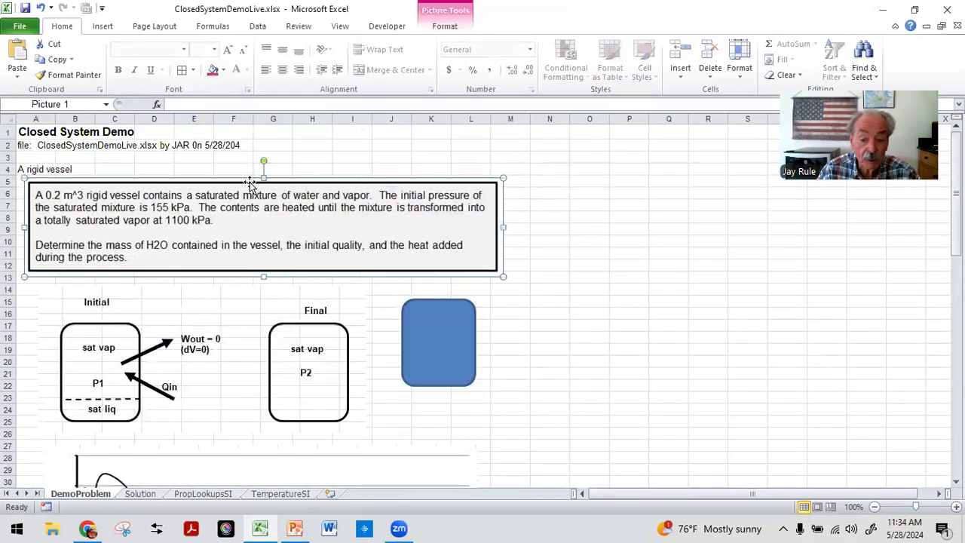
left_click(46, 61)
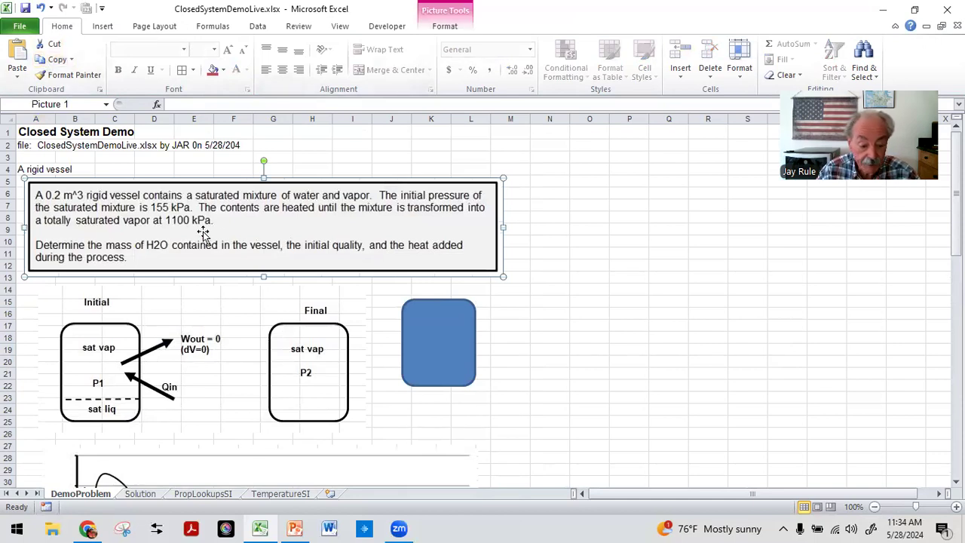
left_click(147, 494)
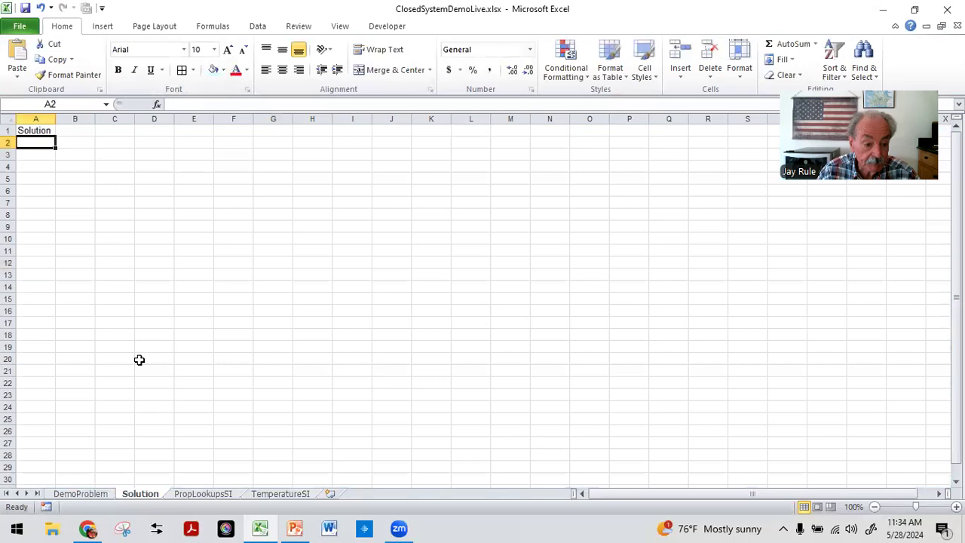
left_click(16, 59)
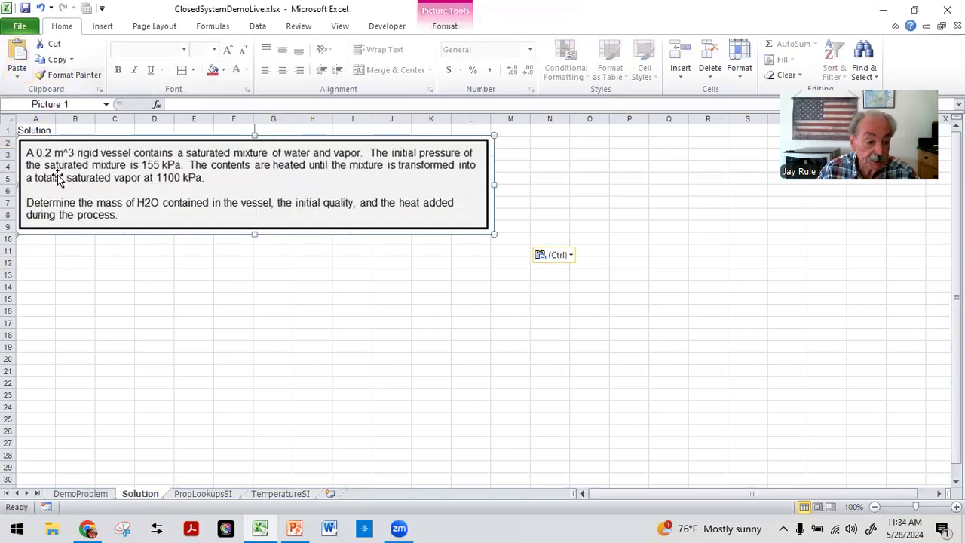
left_click_drag(66, 174, 64, 172)
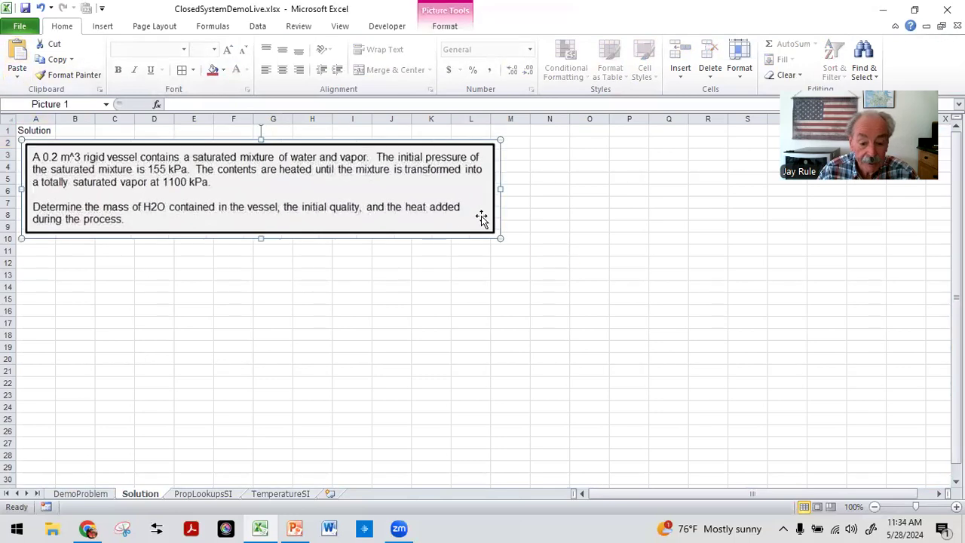
left_click_drag(499, 238, 493, 236)
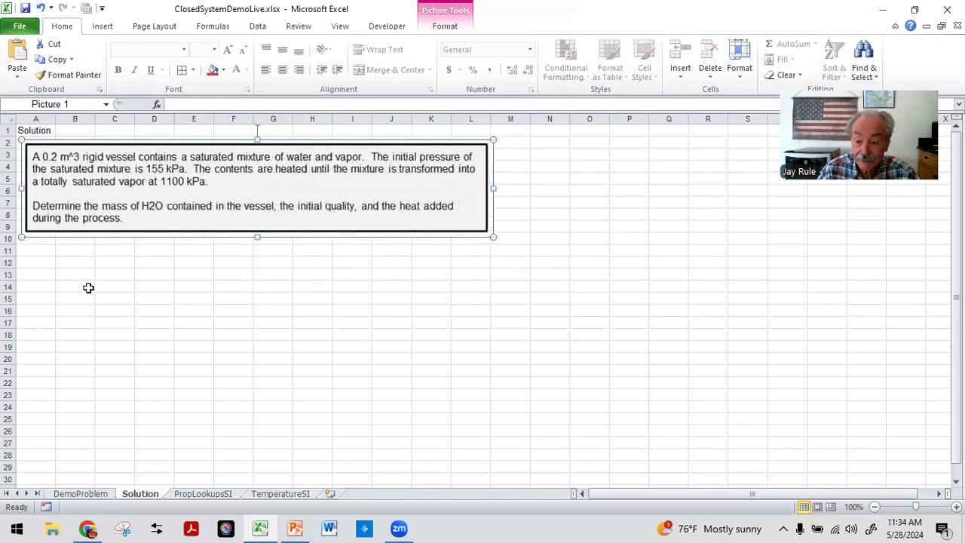
Step: Enter the heading Properties at State 1 in A11 below the problem picture and make it bold
left_click(38, 252)
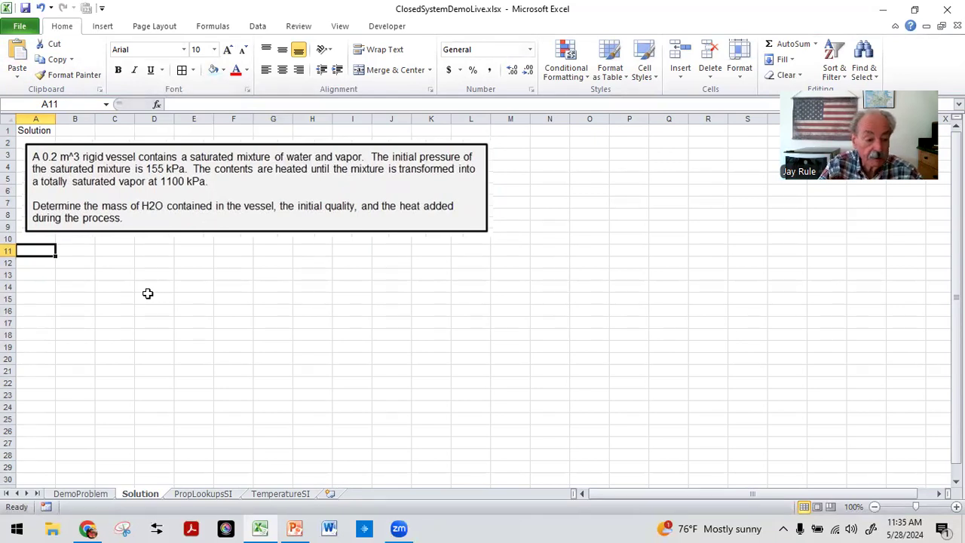
type("Properties a")
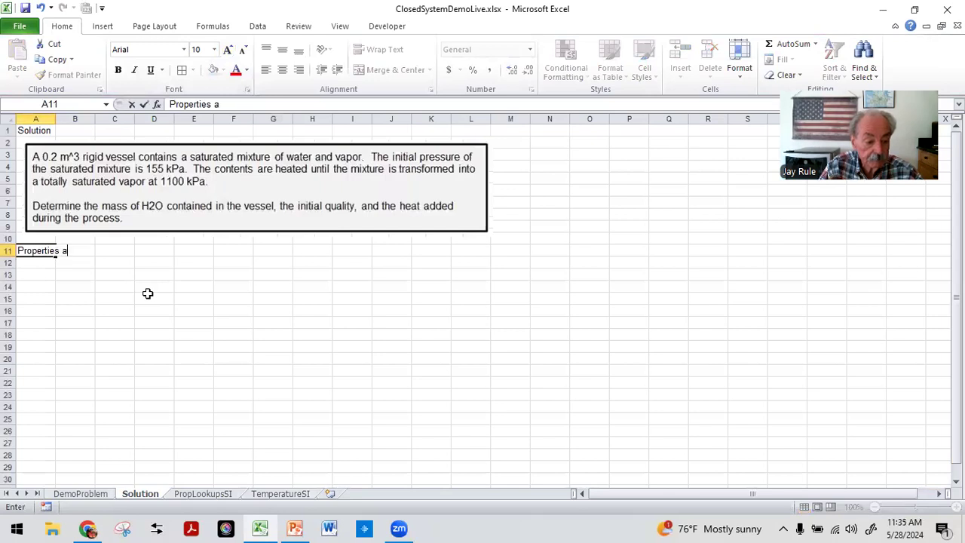
type("t State")
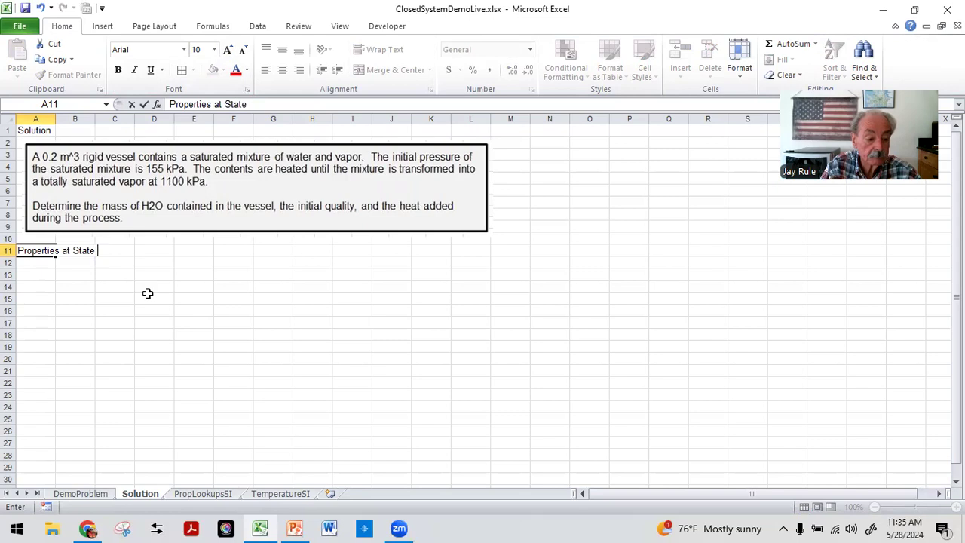
type(" 1")
key("Return")
key("Return")
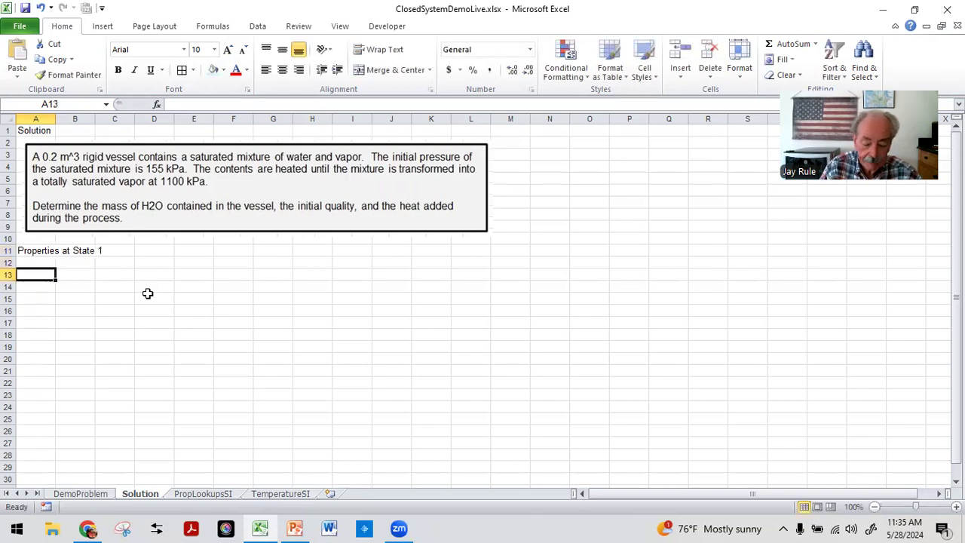
key("Up")
key("Up")
left_click(118, 69)
left_click(34, 275)
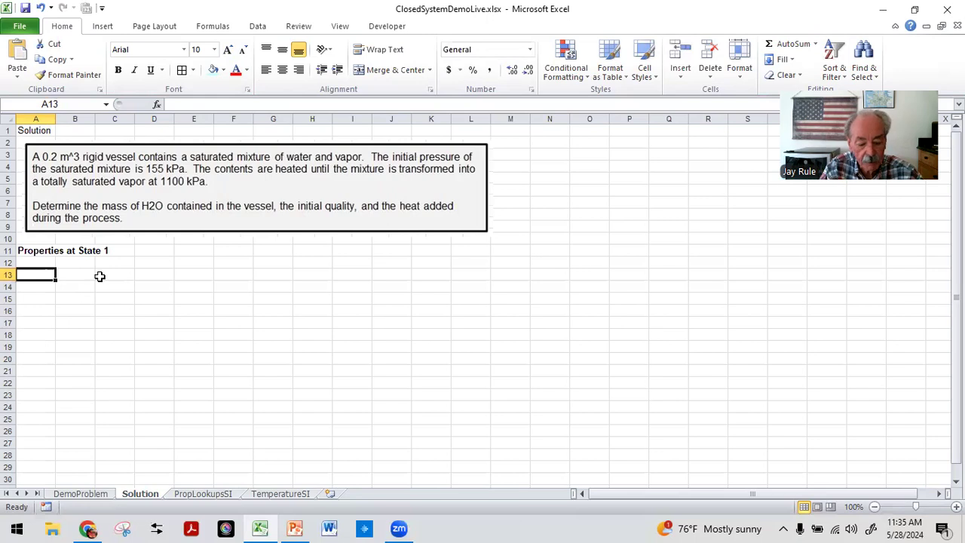
Step: Enter the initial pressure 155 in A13 and fill the cell yellow
type("155")
key("Return")
key("Up")
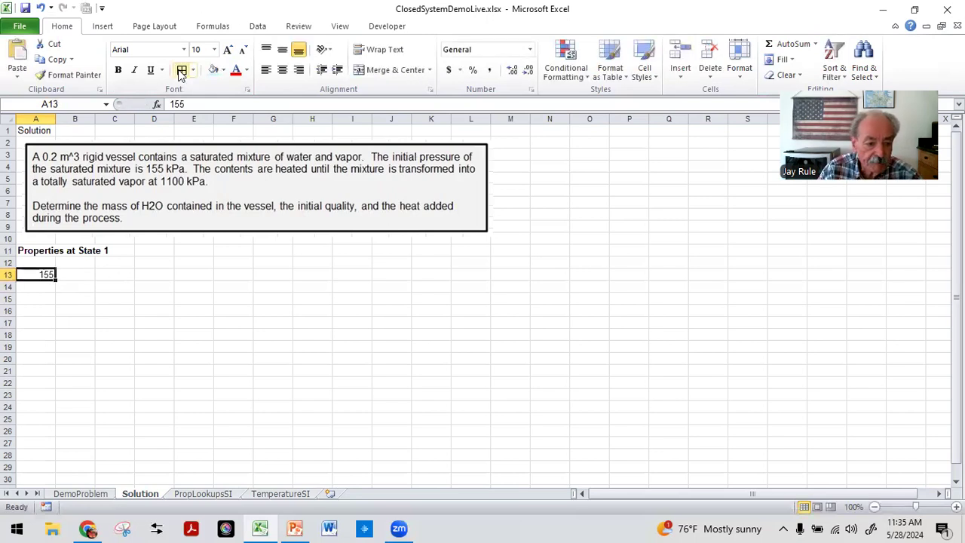
left_click(223, 71)
left_click(247, 172)
Step: Label the pressure value in B13 as P1 (kPa)
left_click(85, 271)
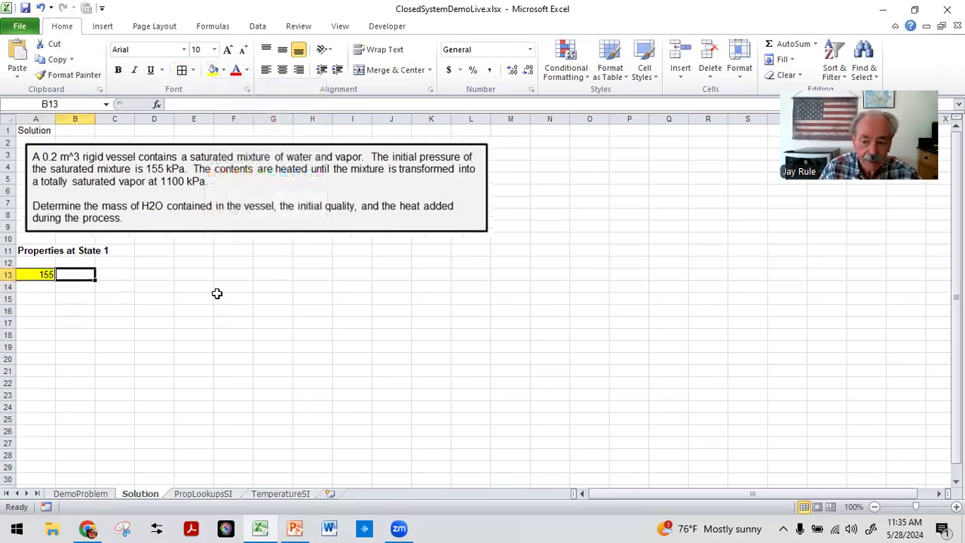
type("P")
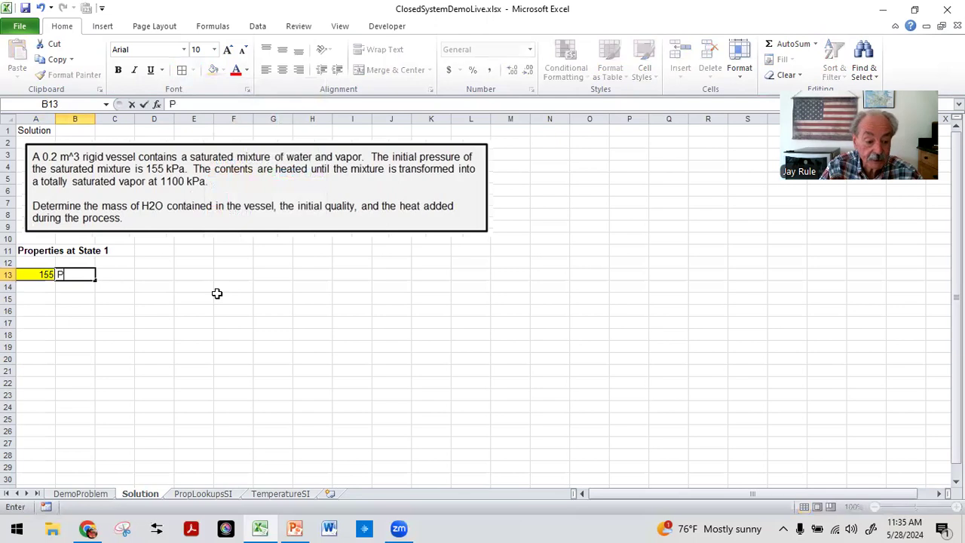
type("1 (kPa")
key("Return")
key("Return")
key("Left")
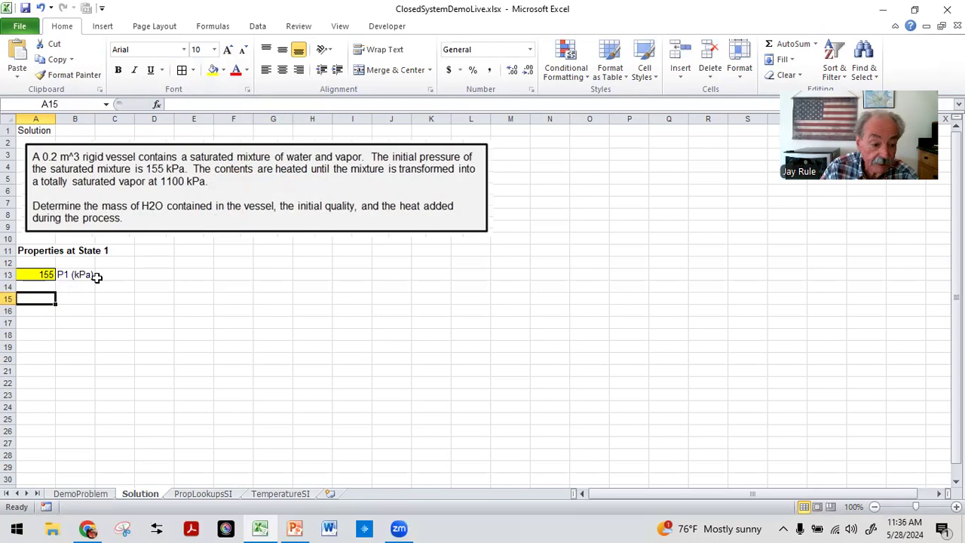
left_click(34, 274)
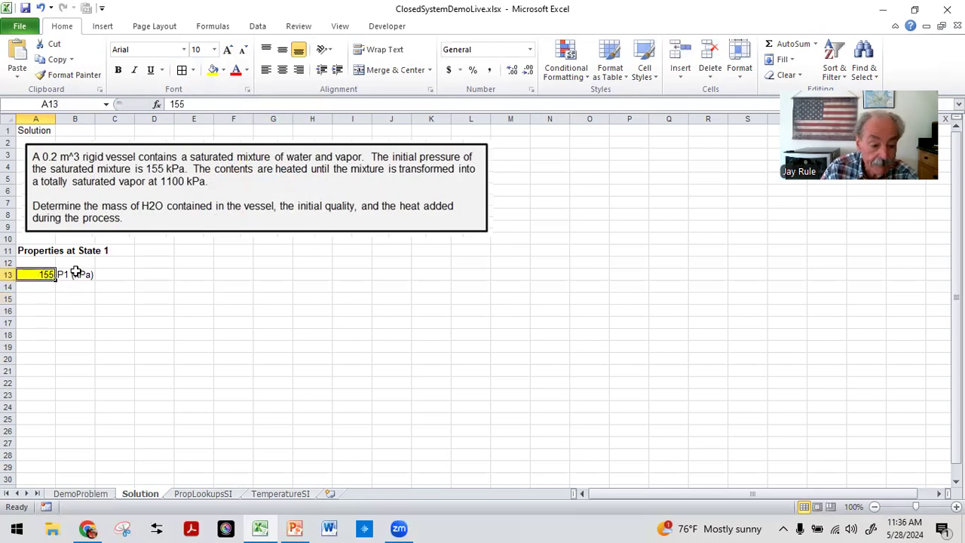
left_click(72, 275)
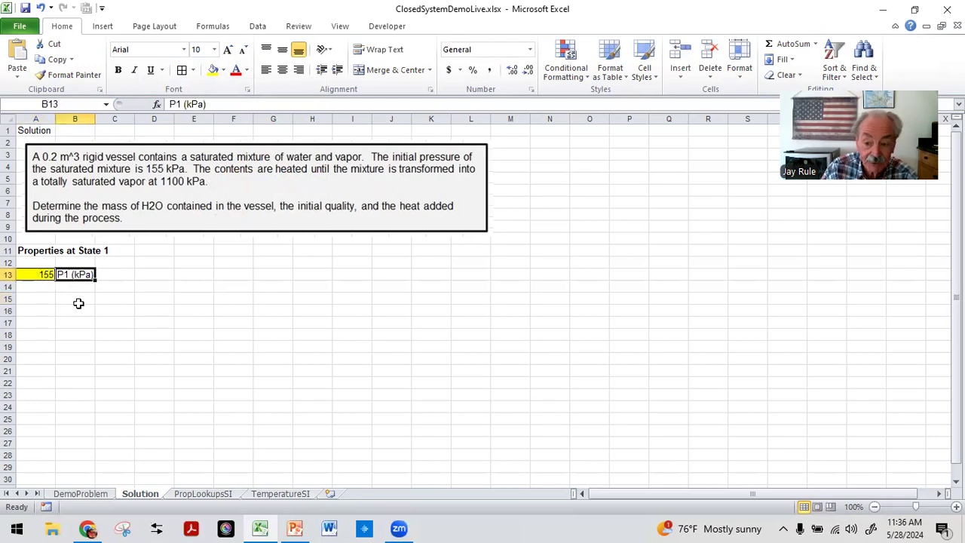
left_click(39, 304)
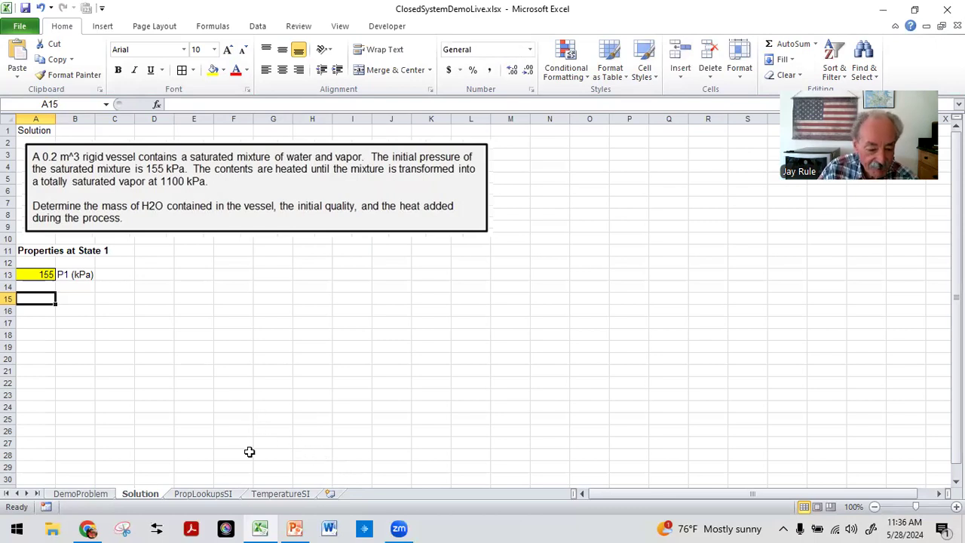
Step: Copy the Saturation Properties as a Function of Pressure block, rows 8 to 10, from PropLookupsSI and paste it into the Solution sheet at A15
left_click(200, 493)
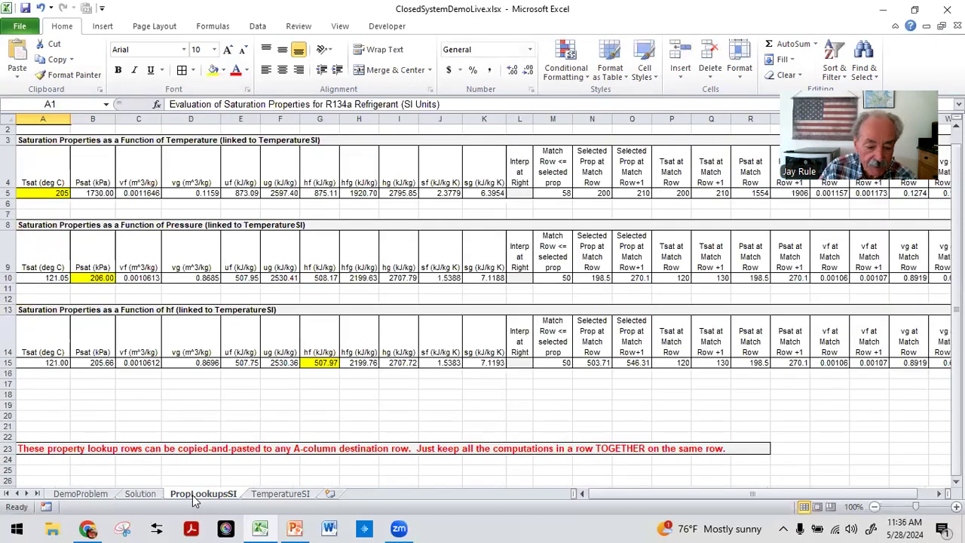
left_click_drag(24, 139, 333, 204)
left_click(124, 147)
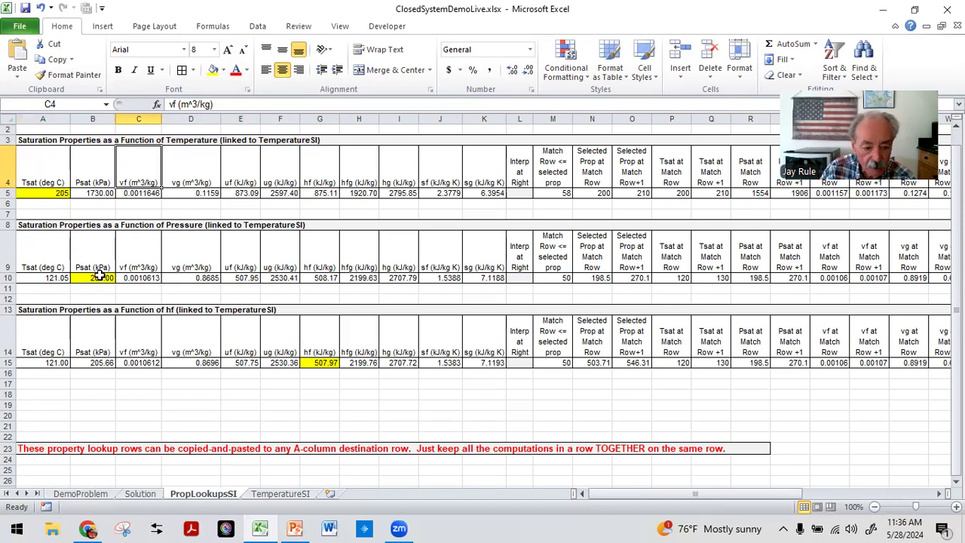
left_click_drag(27, 226, 856, 276)
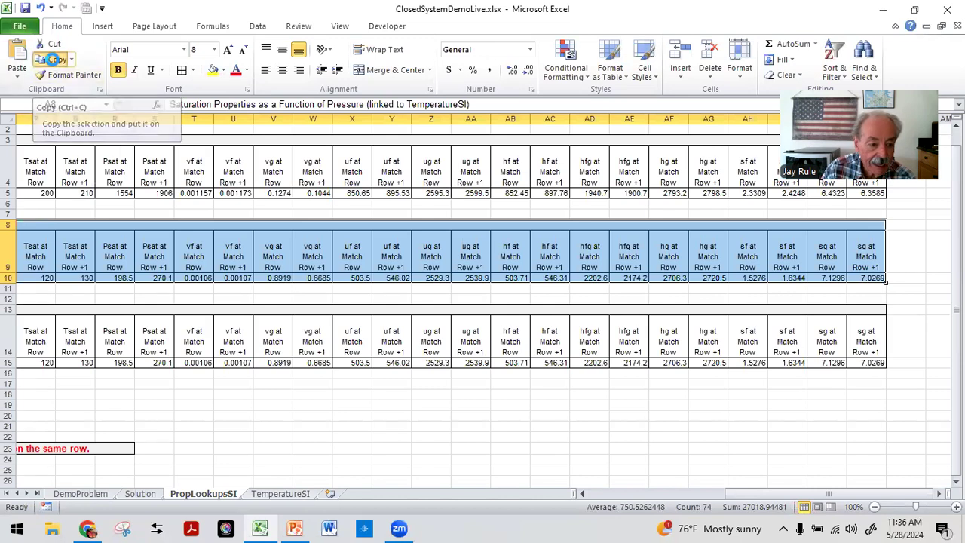
left_click(55, 60)
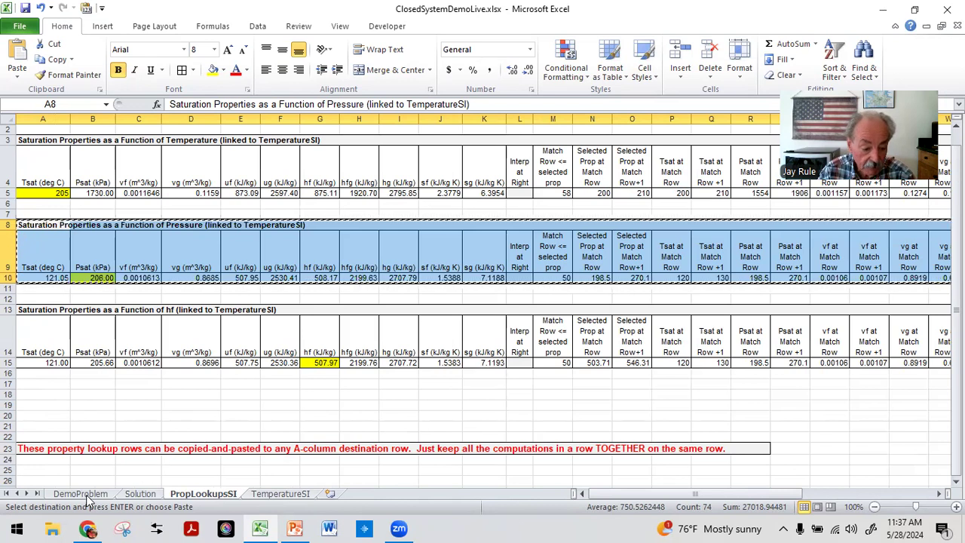
left_click(141, 494)
left_click(27, 336)
left_click(28, 298)
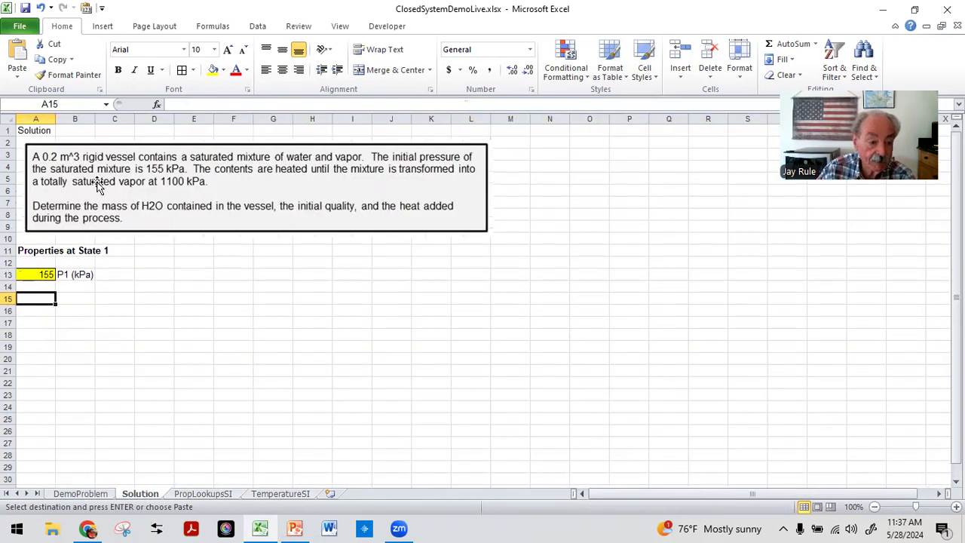
left_click(18, 50)
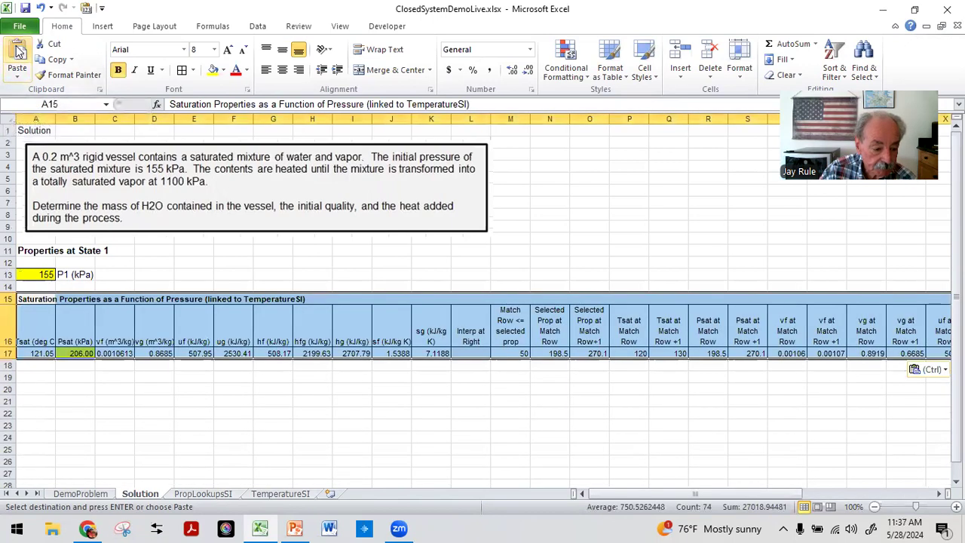
Step: Link the pasted block's Psat input in B17 to the pressure in A13 with the formula =A13
left_click(47, 410)
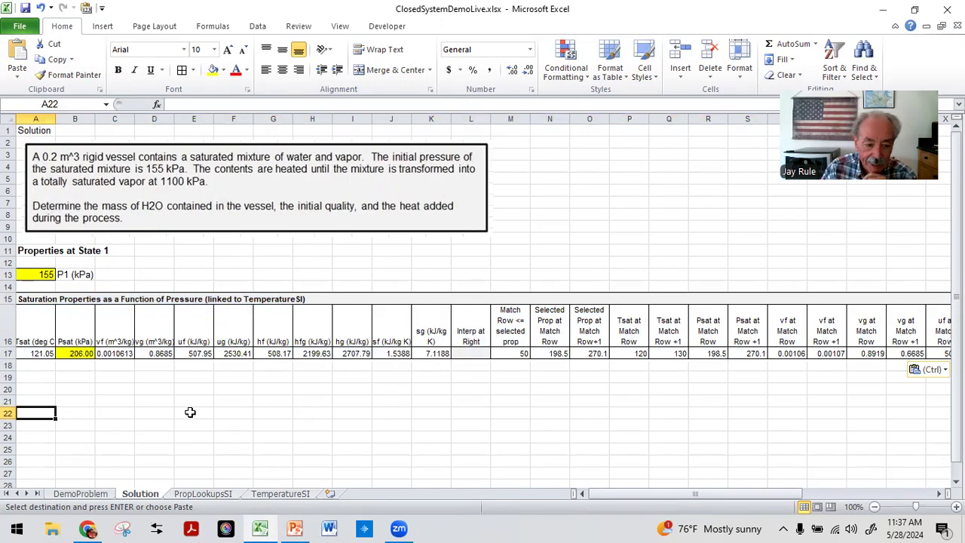
left_click(74, 354)
left_click(37, 275)
left_click(53, 451)
left_click(73, 353)
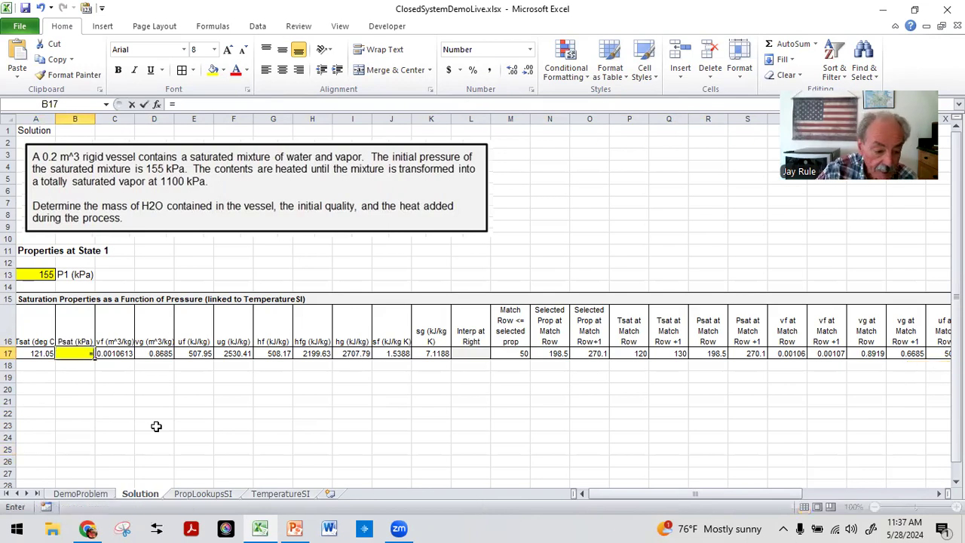
type("=")
left_click(32, 274)
key("Return")
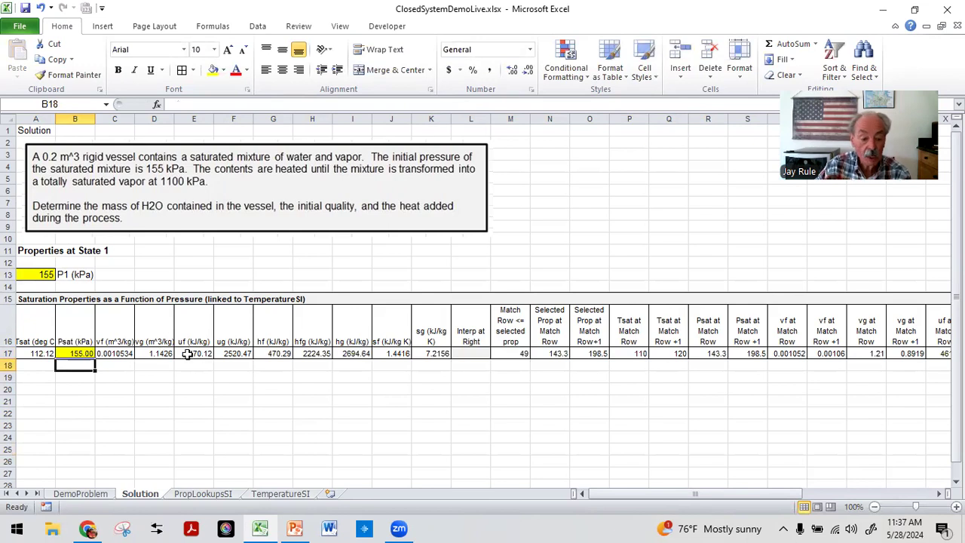
Step: Fill the linked Psat cell B17 with a light blue colour
left_click(75, 353)
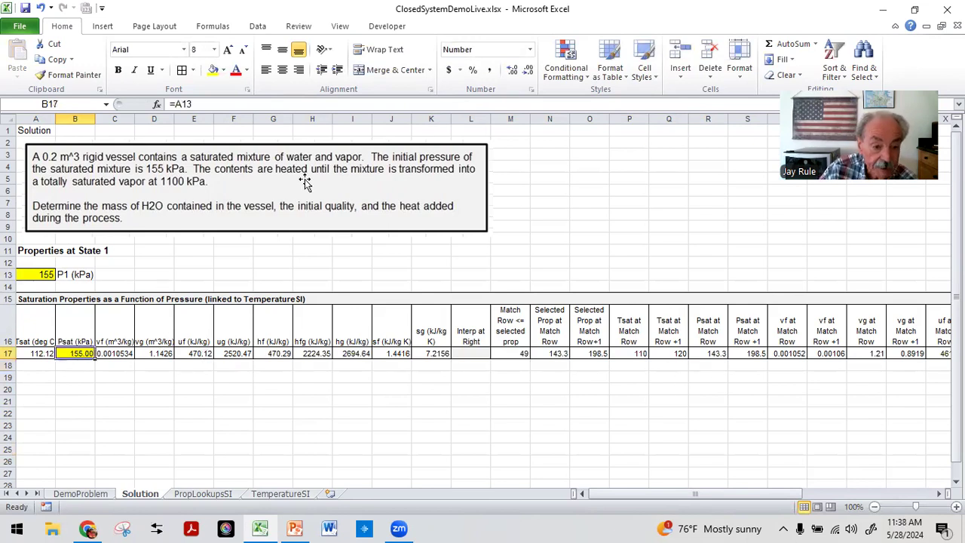
left_click(225, 70)
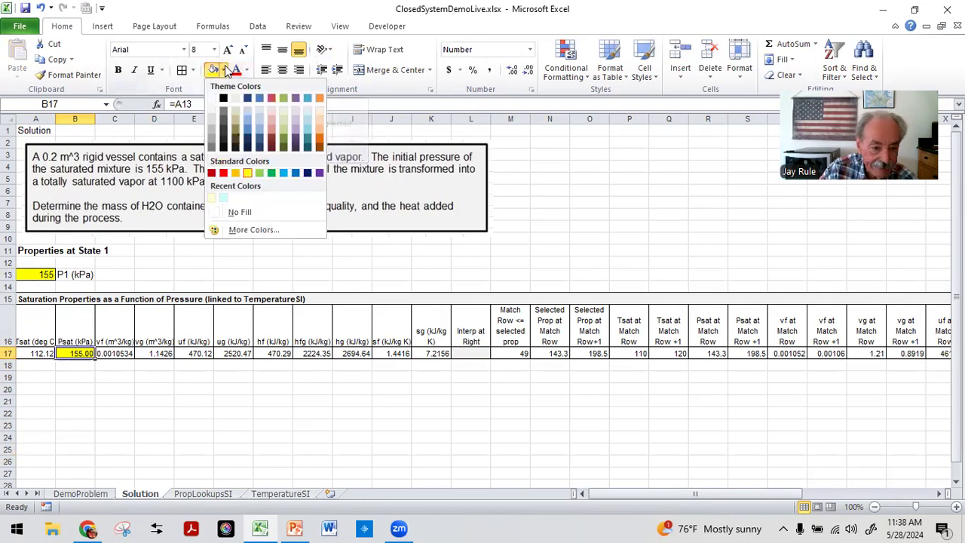
left_click(225, 199)
left_click(158, 377)
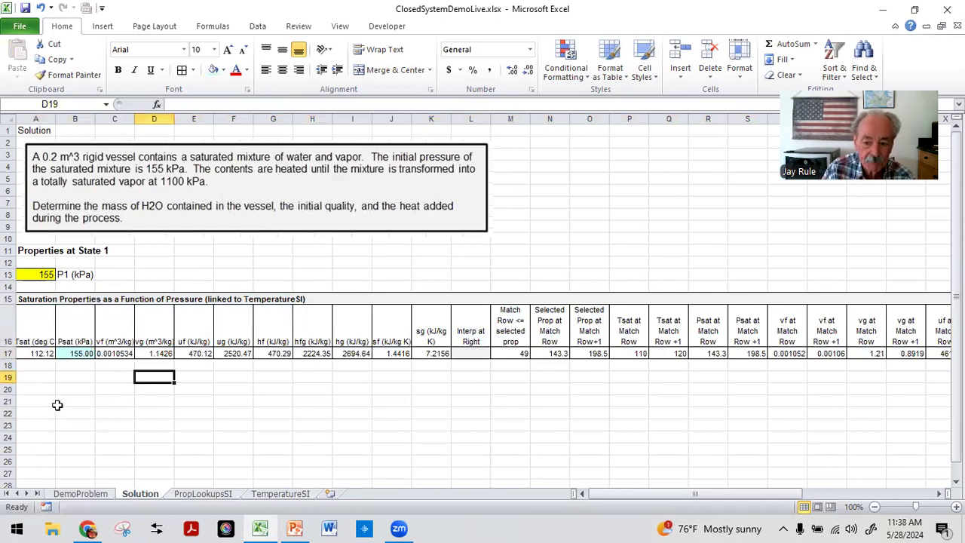
Step: Widen column A slightly so the saturation temperature value fits
left_click(70, 354)
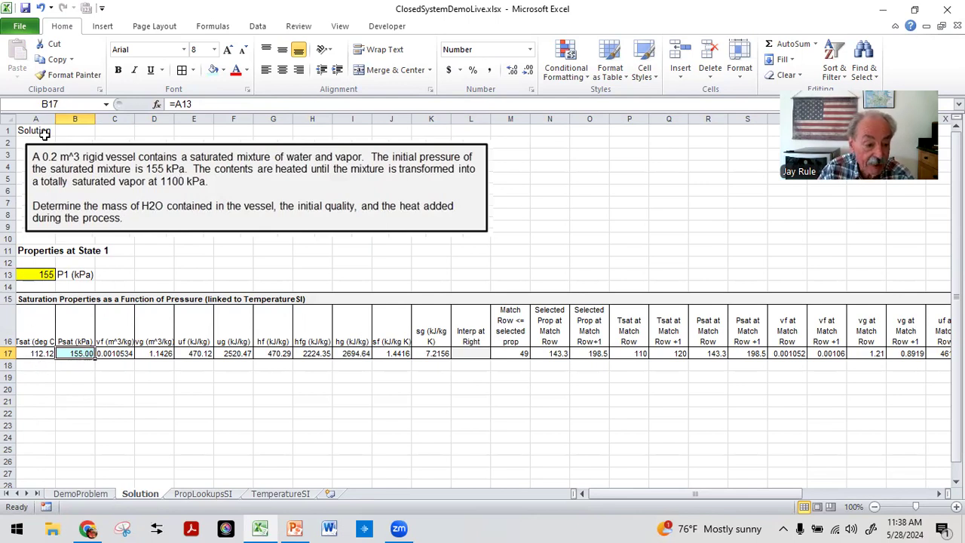
left_click_drag(58, 119, 64, 119)
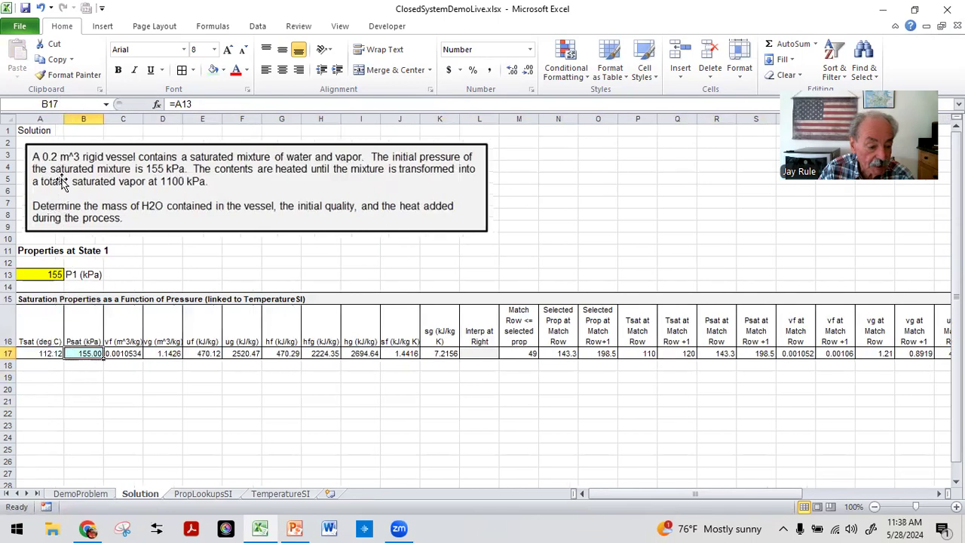
left_click(26, 353)
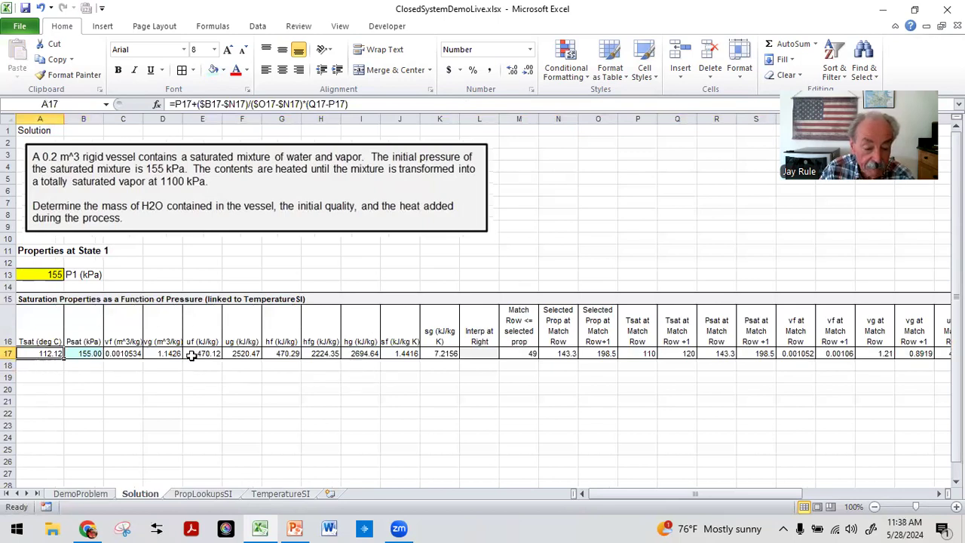
Step: Reference the vf value from C17 in A19 and label it vf1 (m^3/kg) in B19
left_click(31, 380)
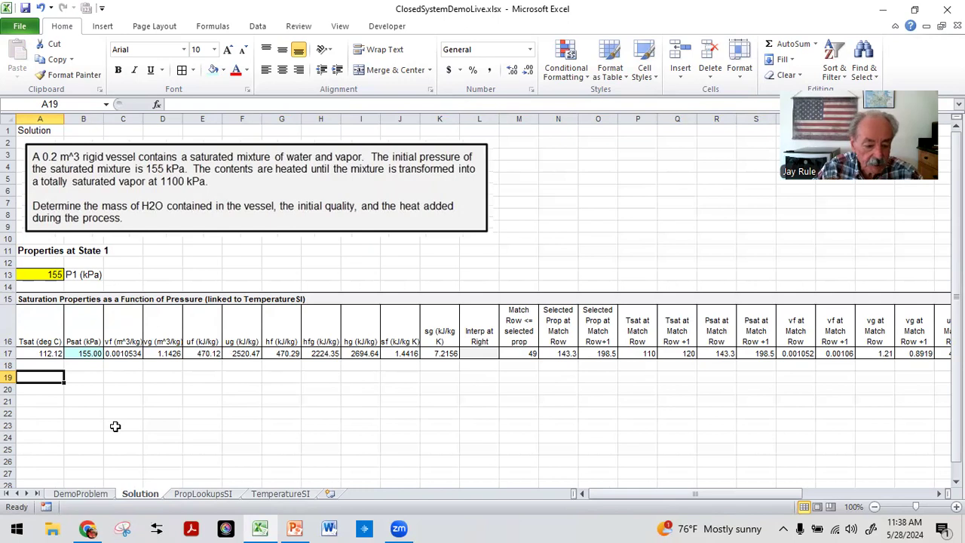
type("=")
left_click(124, 354)
key("Return")
key("Up")
key("Right")
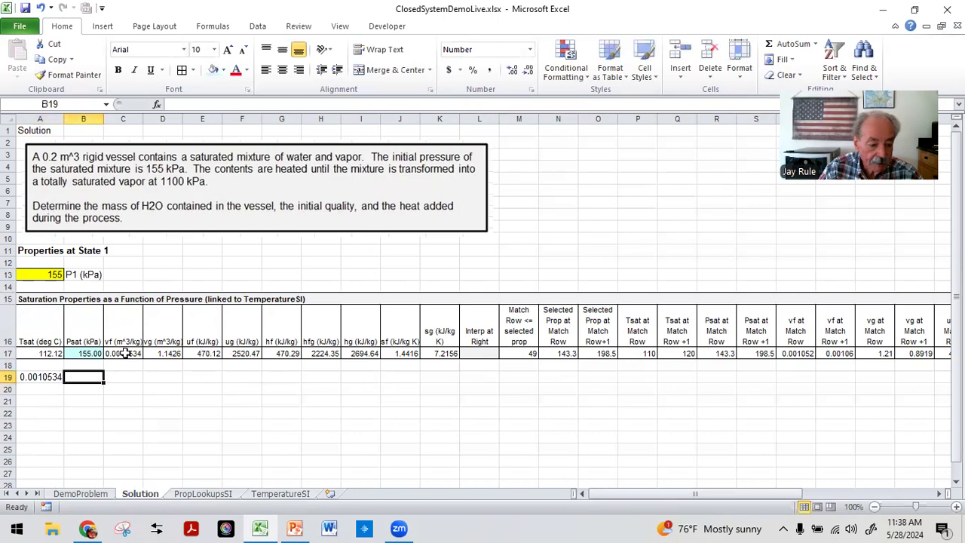
type("vf1 (m")
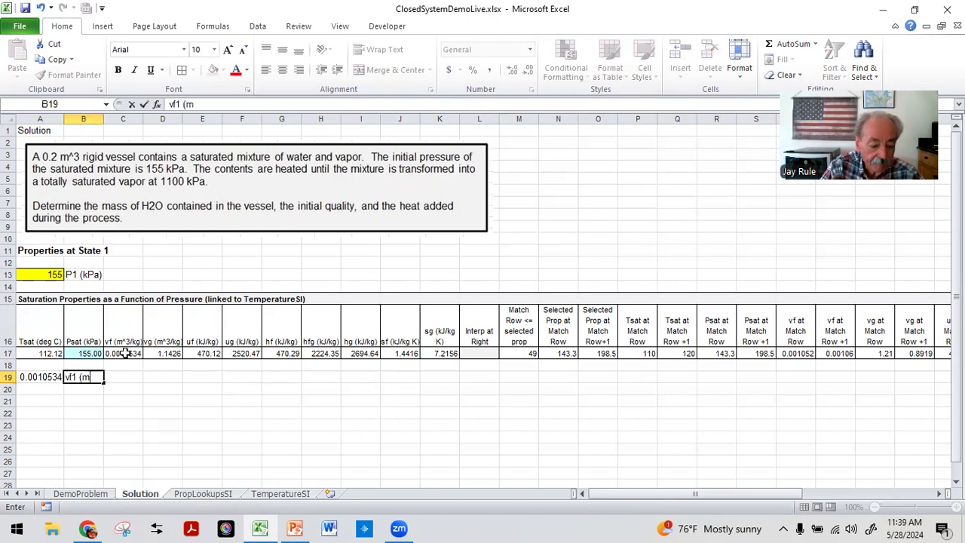
type("^3/kg")
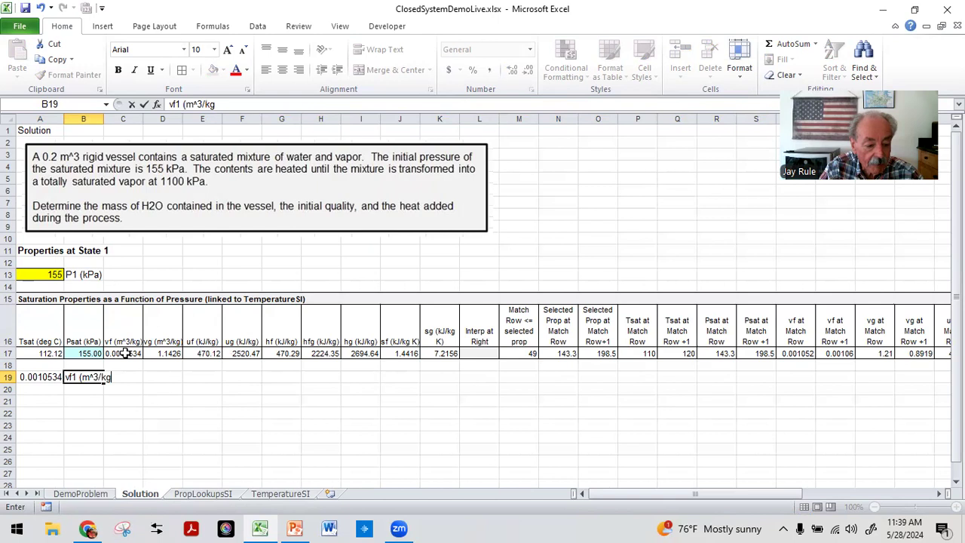
type(")")
key("Return")
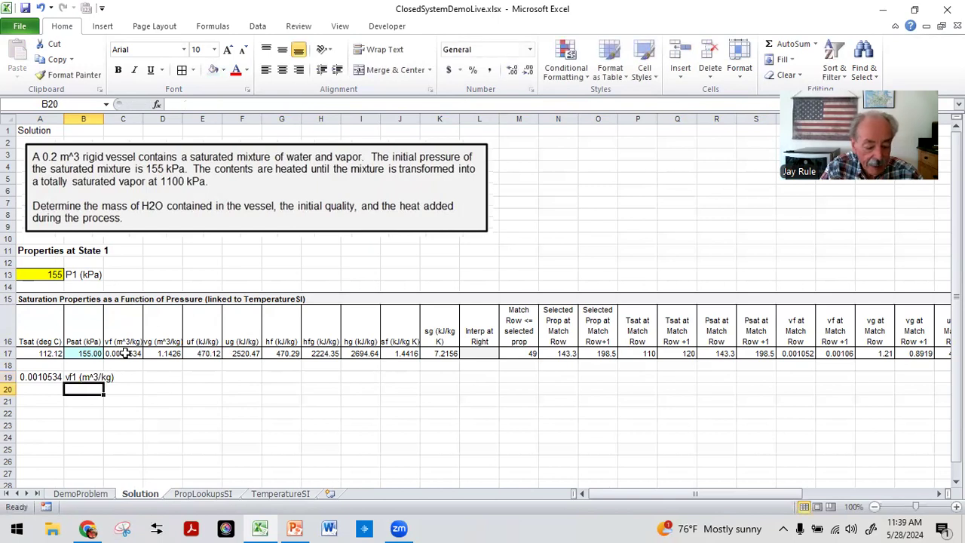
Step: Label B20 as vg1(m^3/kg) for the saturated vapor specific volume
type("vg1")
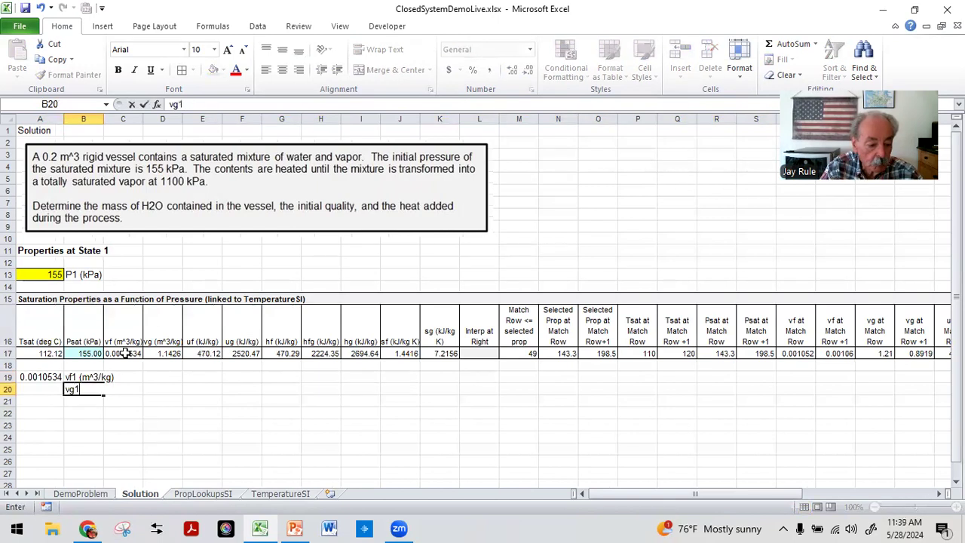
type("(m")
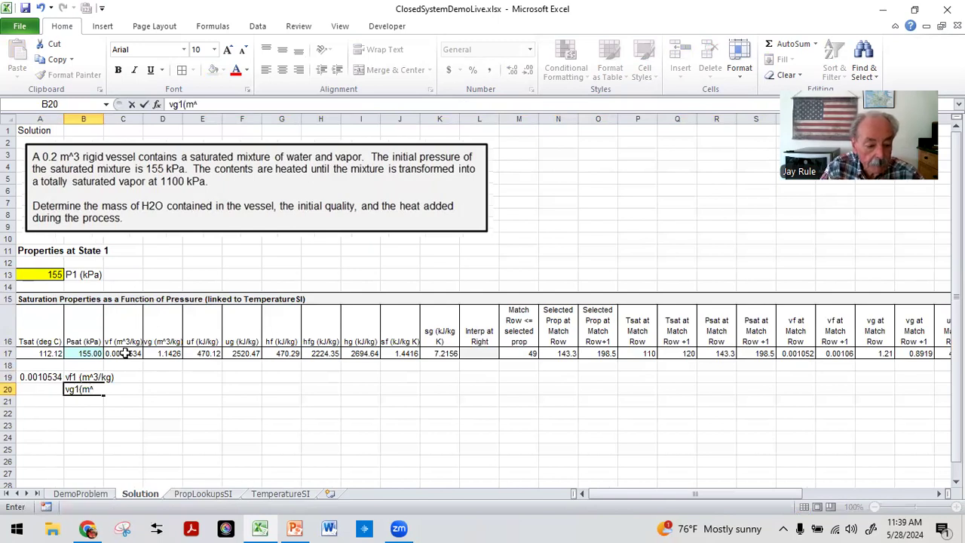
type("^3/kg)")
key("Return")
key("Return")
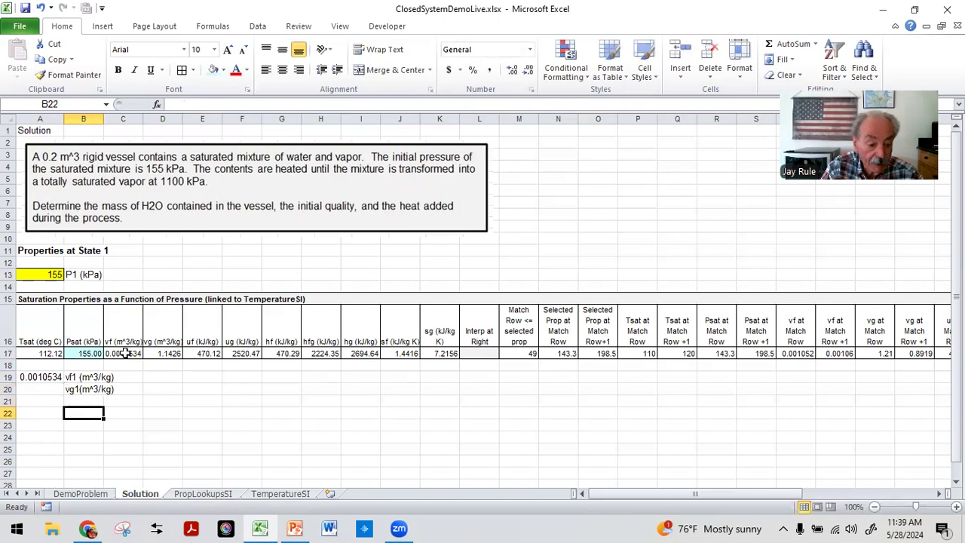
Step: Label B22 as uf1 (kJ/kg) and B23 as ug1 (kJ/kg)
type("uf1 (kJ")
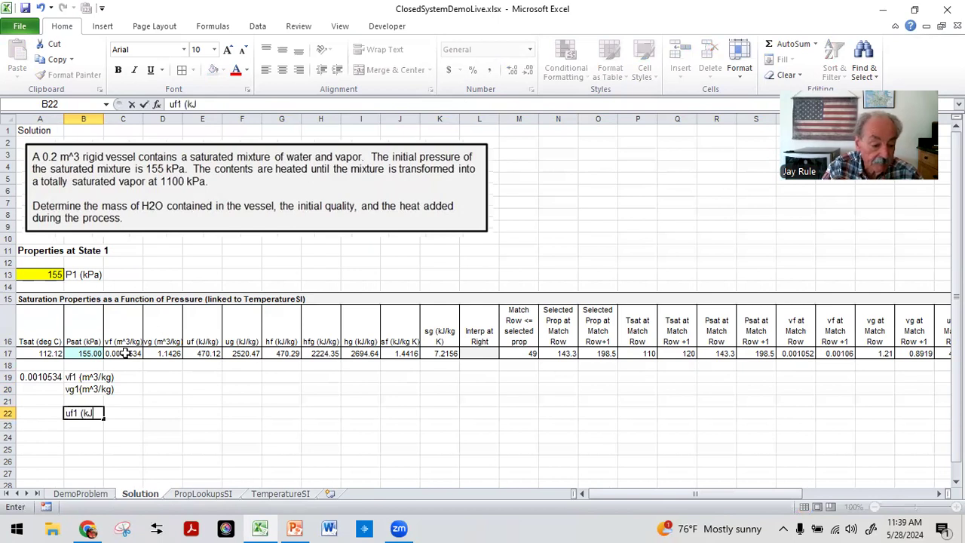
type("/kg")
key("Return")
type("u")
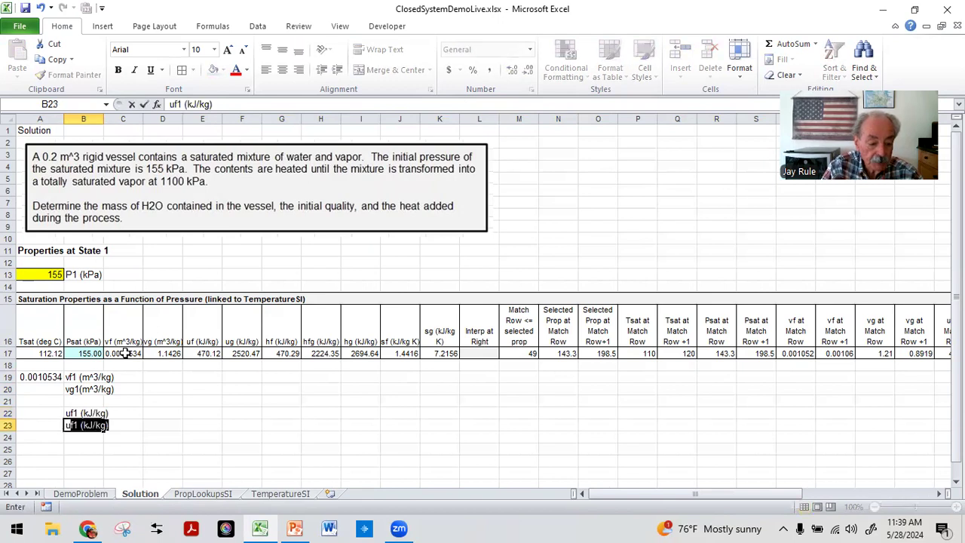
type("g1 (")
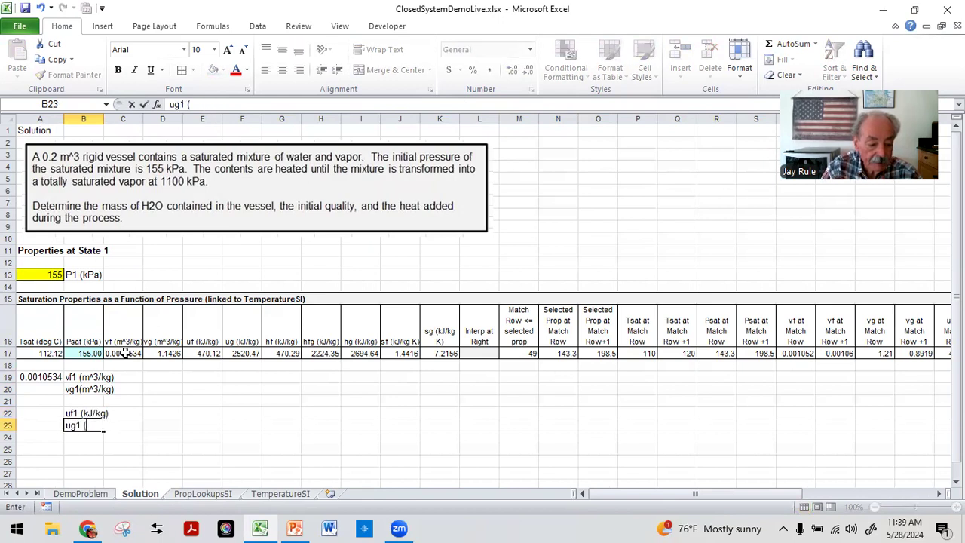
type("kJ/kg)")
key("Return")
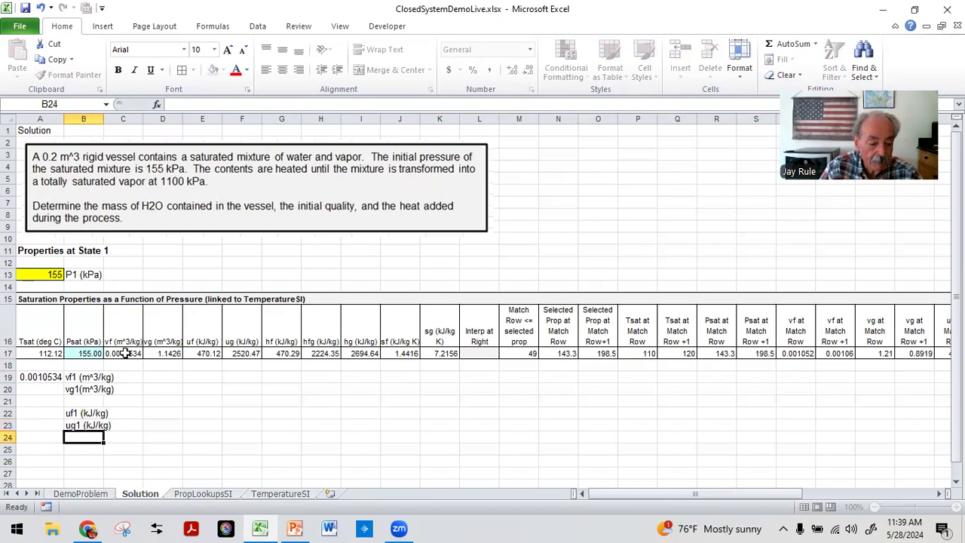
Step: Reference the vg value from D17 in A20
key("Up")
key("Up")
key("Left")
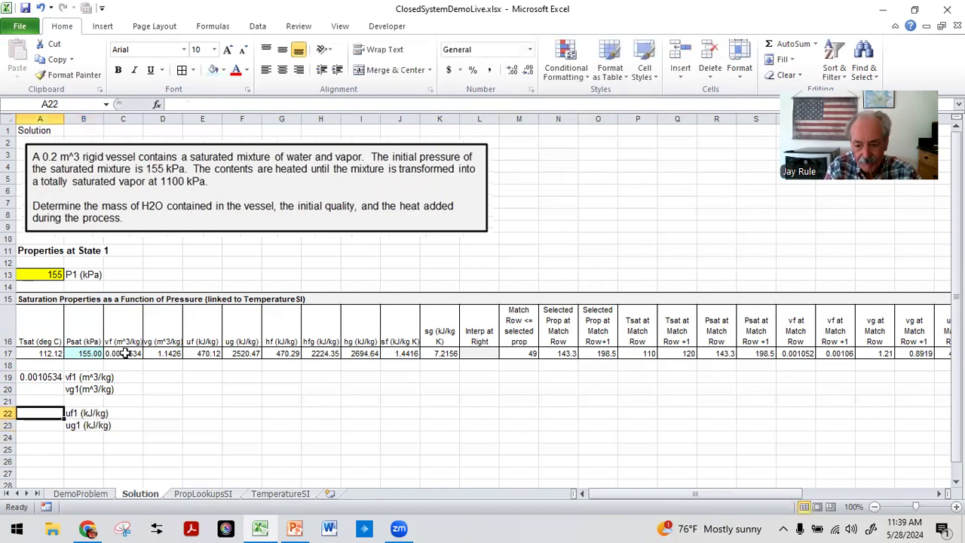
key("Up")
key("Up")
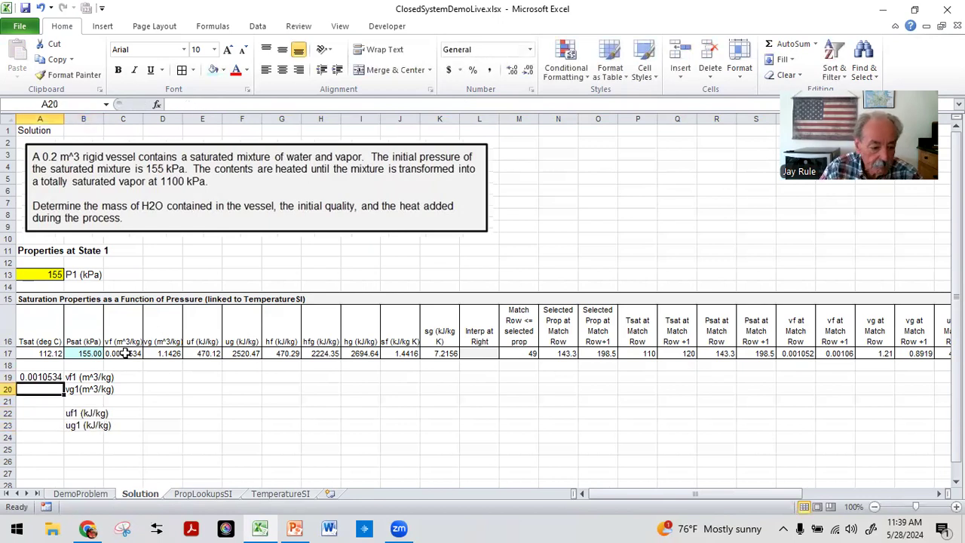
type("=")
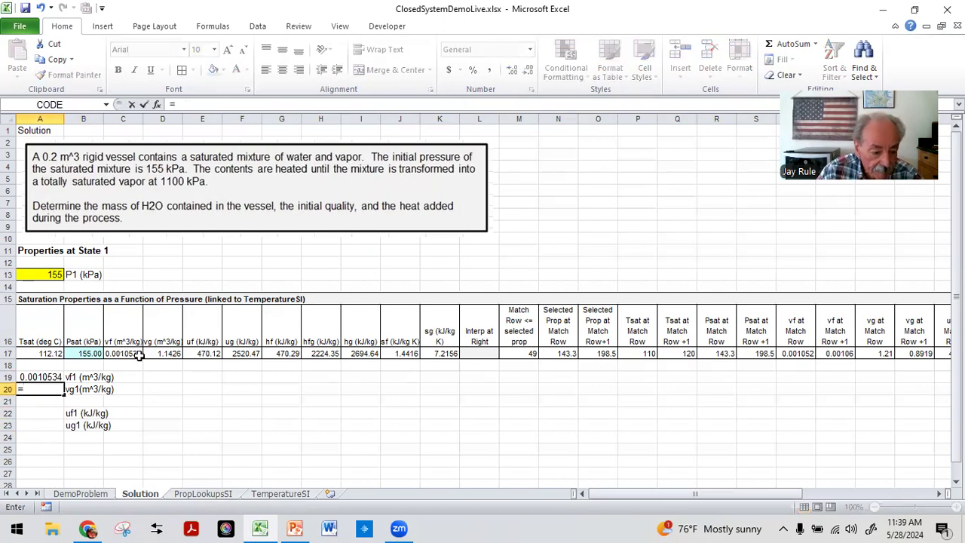
left_click(158, 351)
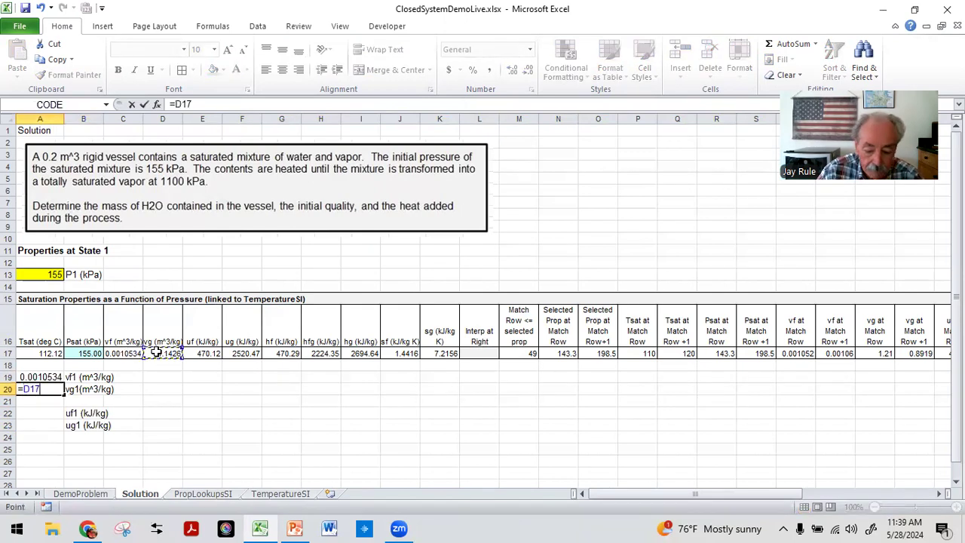
key("Return")
Step: Reference the uf value from E17 in A22 and the ug value from F17 in A23
left_click(41, 413)
type("=")
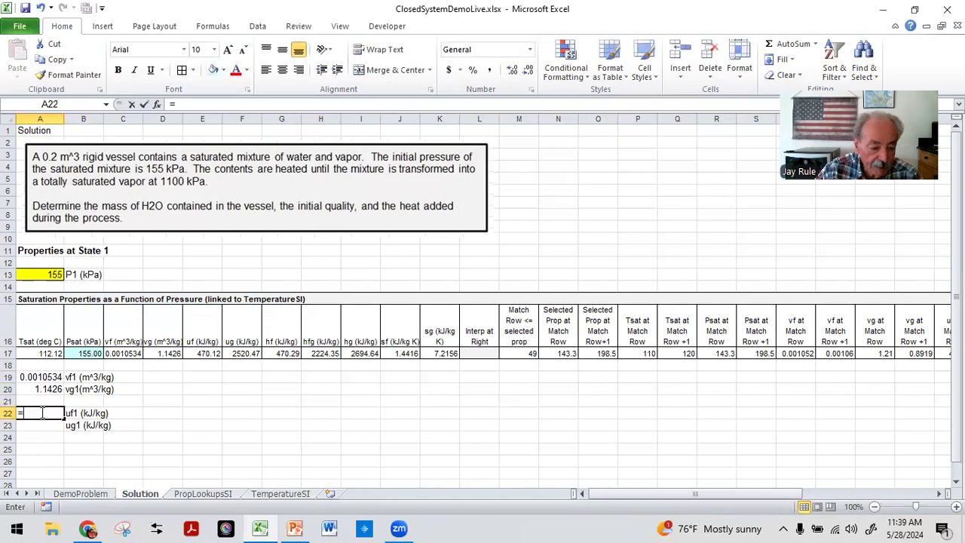
left_click(202, 353)
key("Return")
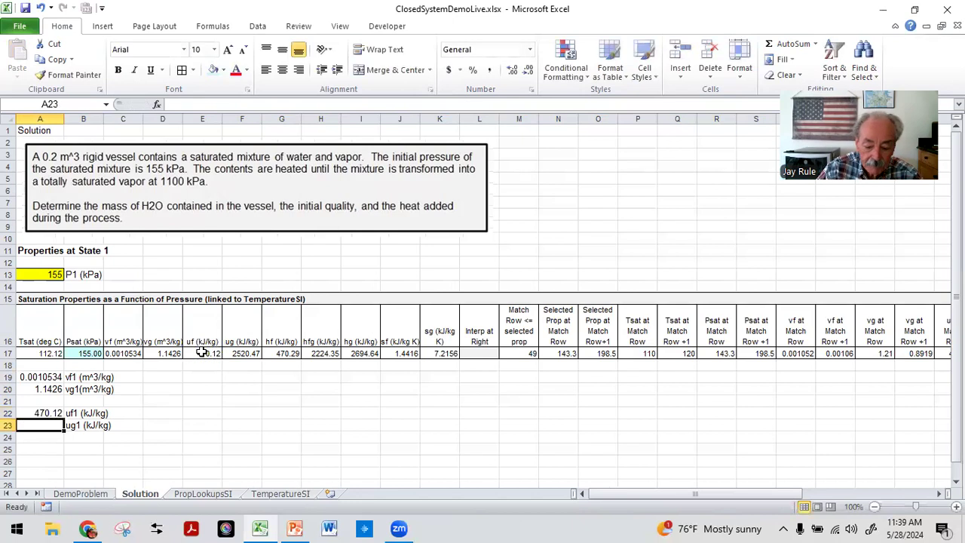
type("=")
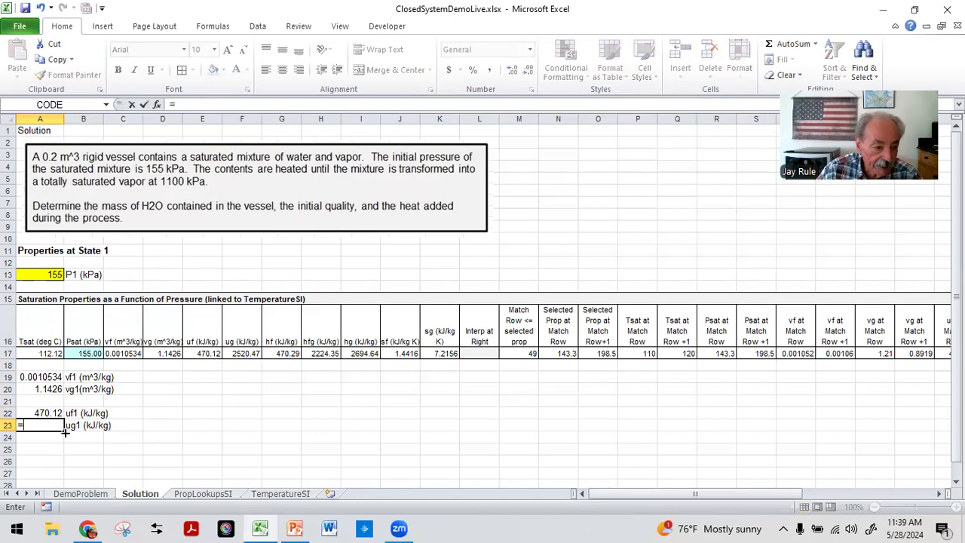
left_click(233, 352)
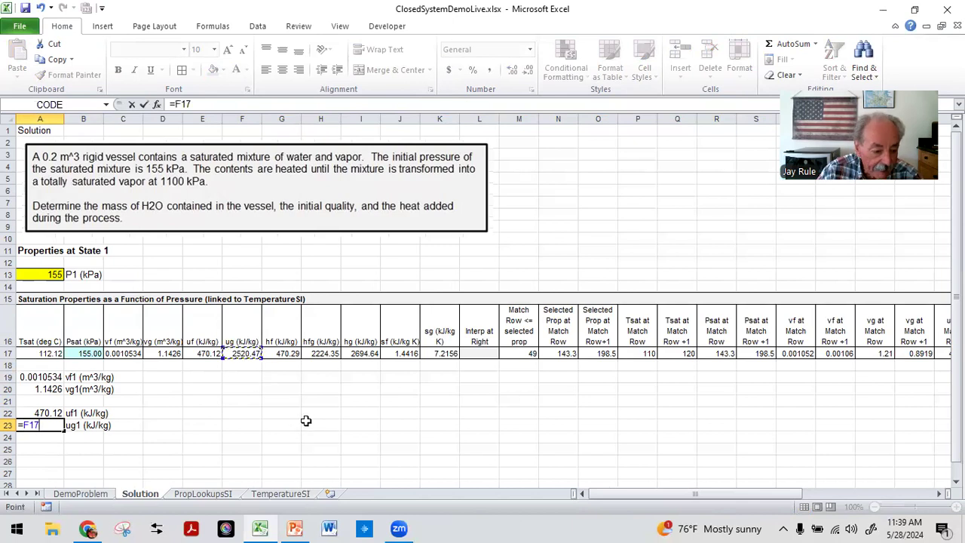
key("Return")
Step: Fill the State 1 property cells A19:A20 and A22:A23 with light blue
left_click_drag(45, 377, 43, 392)
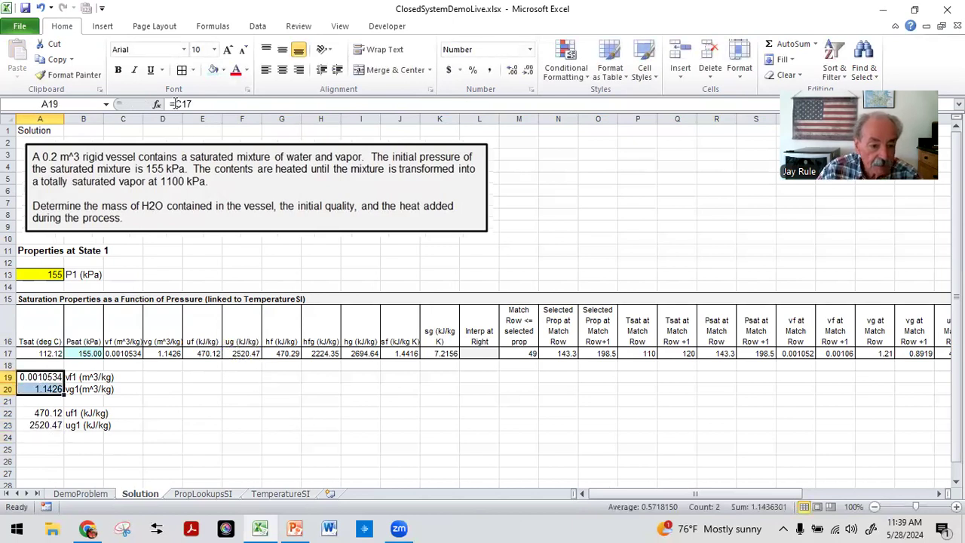
left_click(212, 70)
left_click_drag(39, 413, 41, 427)
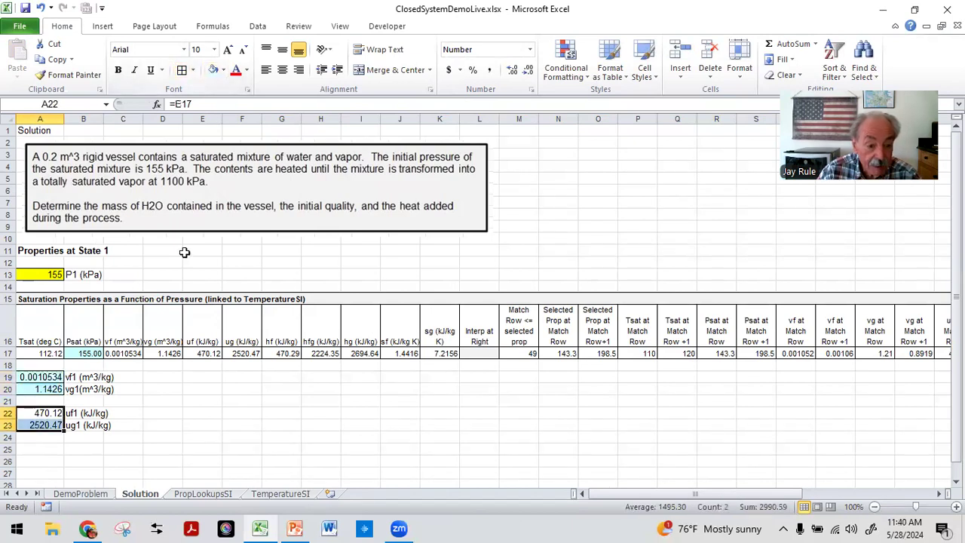
left_click(214, 70)
left_click(69, 449)
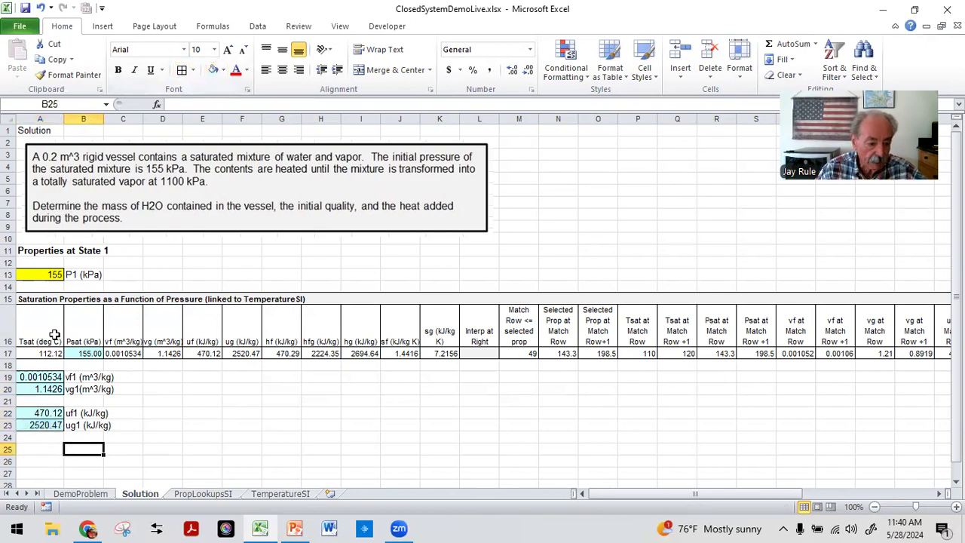
Step: Enter the heading Properties at State 2 in A25 and make it bold
scroll(45, 398, "down", 2)
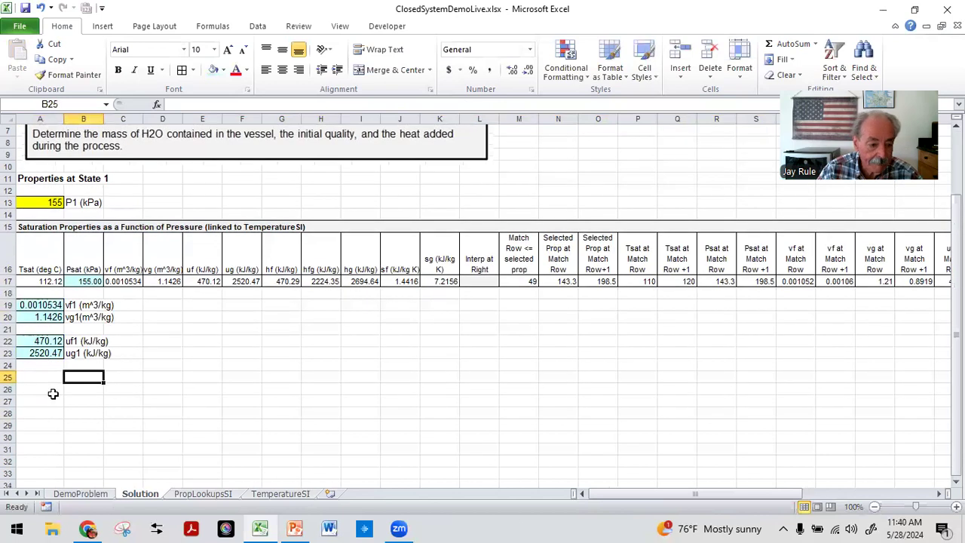
scroll(54, 393, "up", 1)
left_click(32, 414)
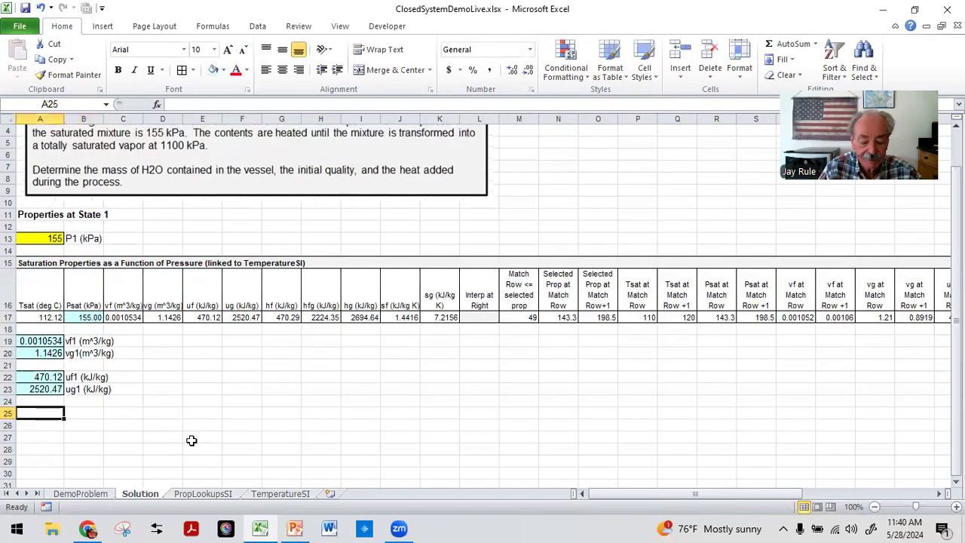
type("Properties at State 2")
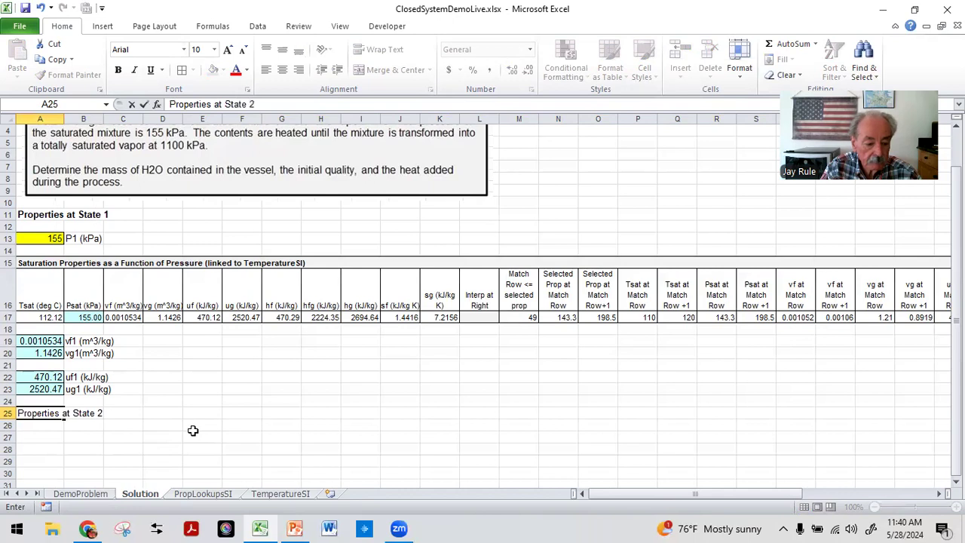
key("Return")
key("Up")
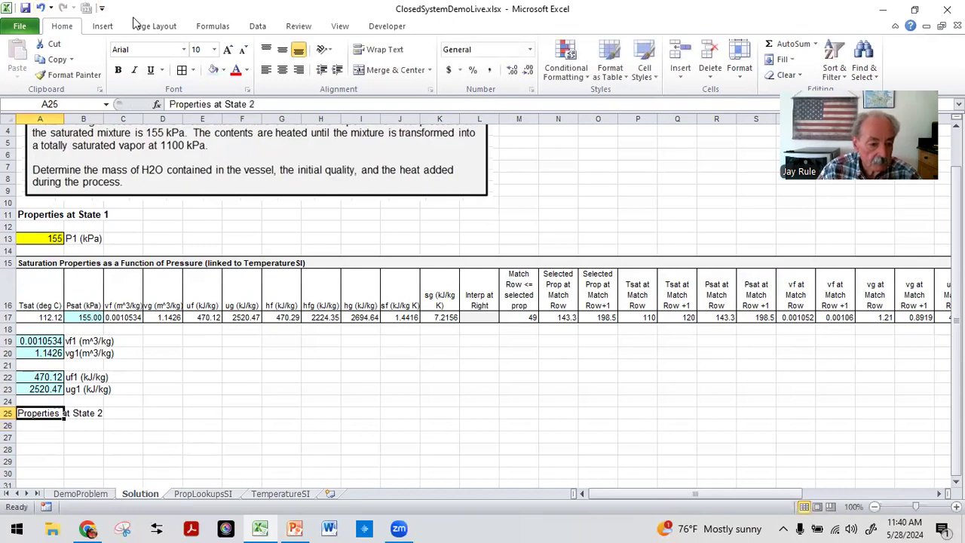
left_click(117, 72)
left_click(207, 400)
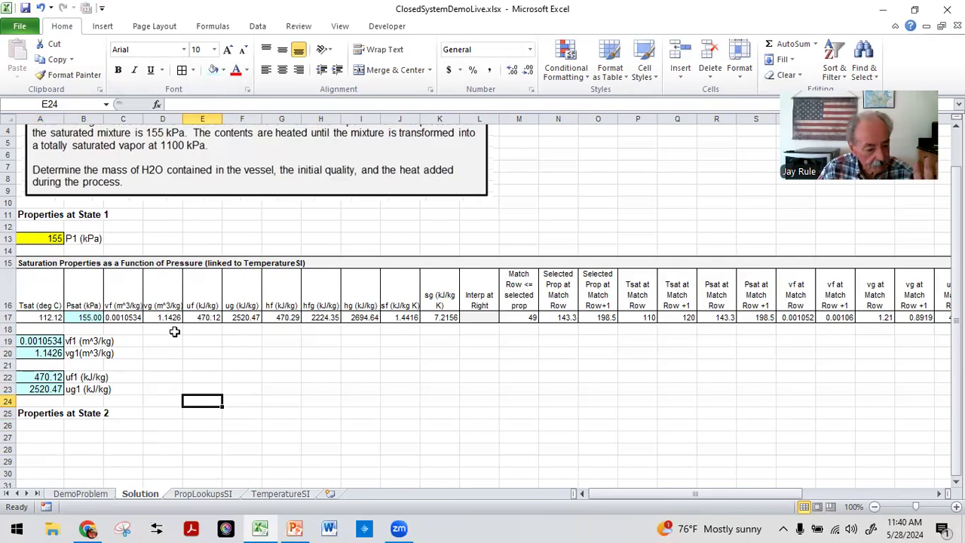
Step: Copy the P1 input and label cells A13:B13 to A27:B27
left_click_drag(35, 238, 72, 241)
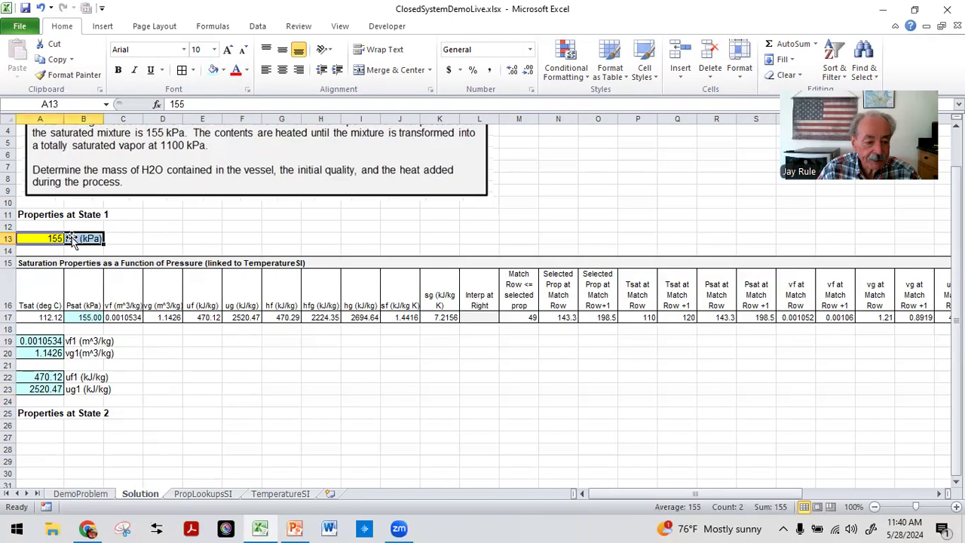
left_click(107, 436)
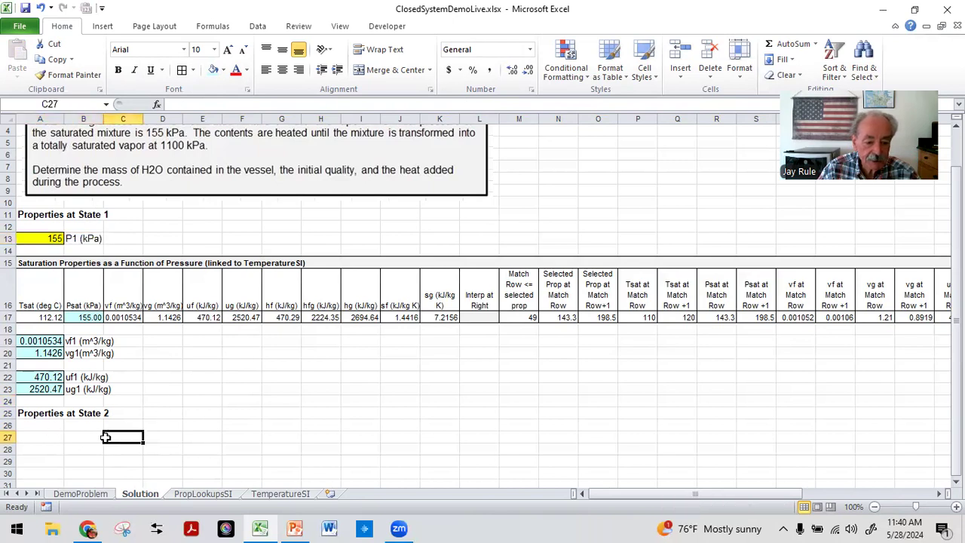
left_click_drag(33, 236, 76, 239)
left_click(56, 60)
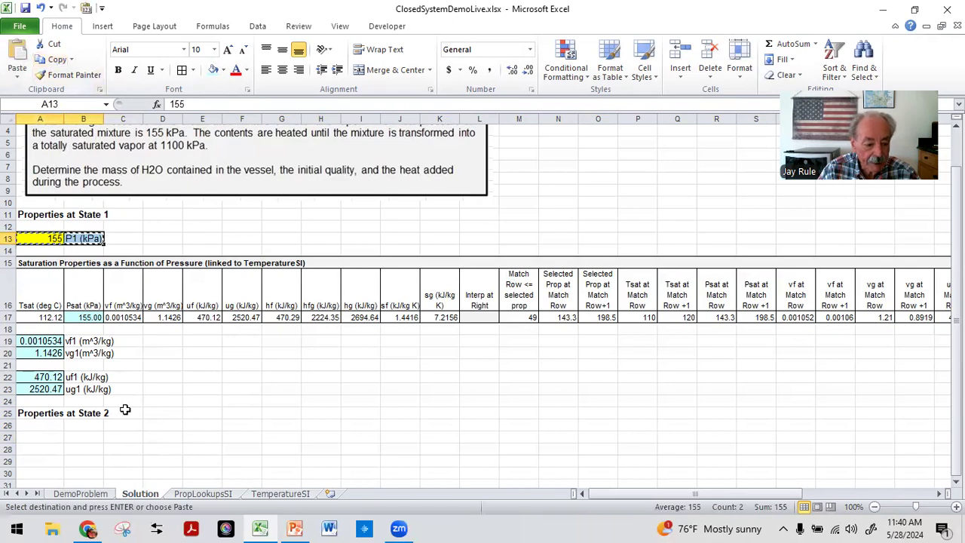
left_click(39, 436)
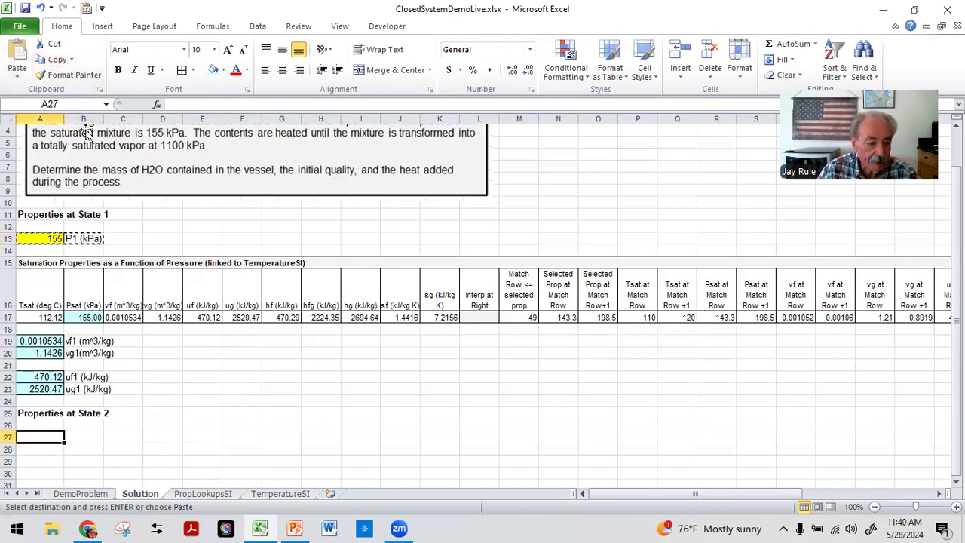
left_click(13, 47)
left_click(163, 389)
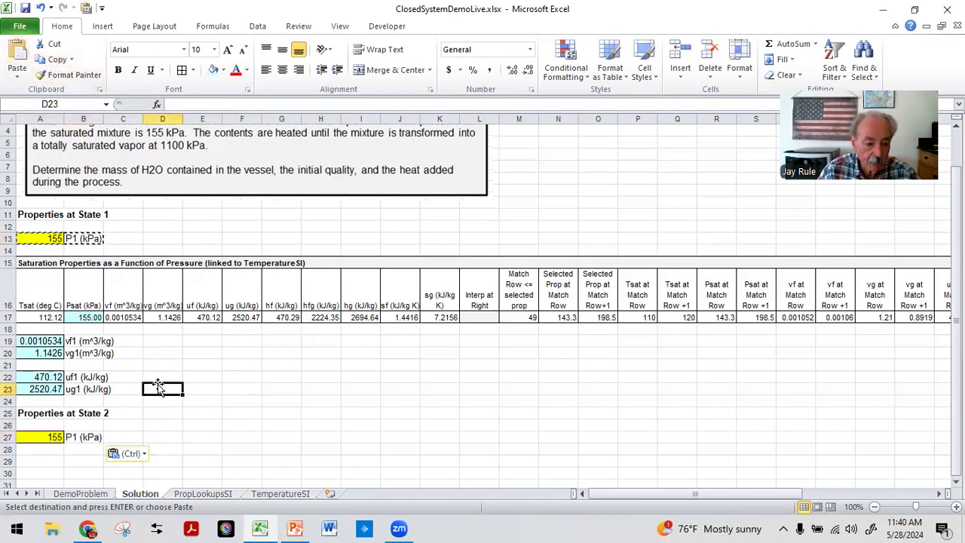
left_click(48, 435)
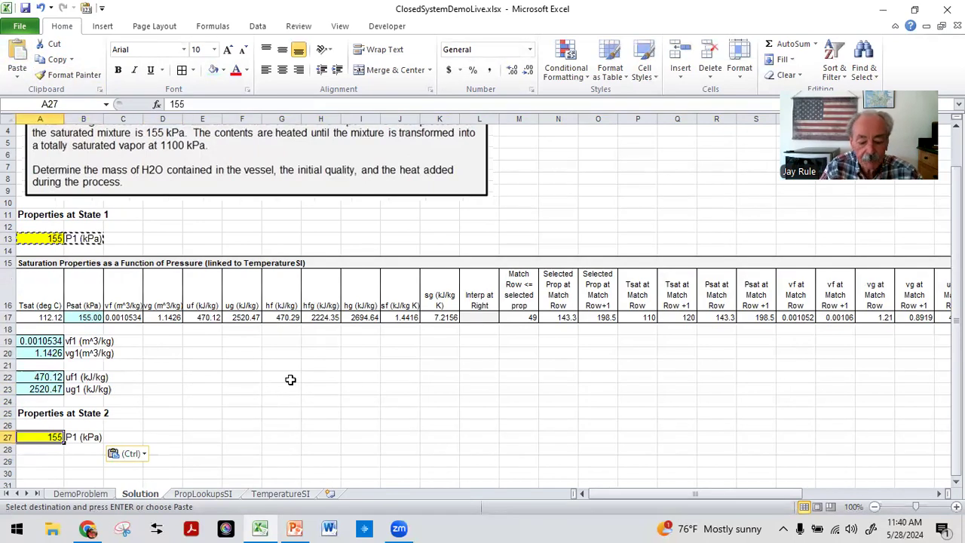
Step: Set the State 2 pressure in A27 to 1100 and relabel B27 as P2 (kPa)
type("1100")
key("Return")
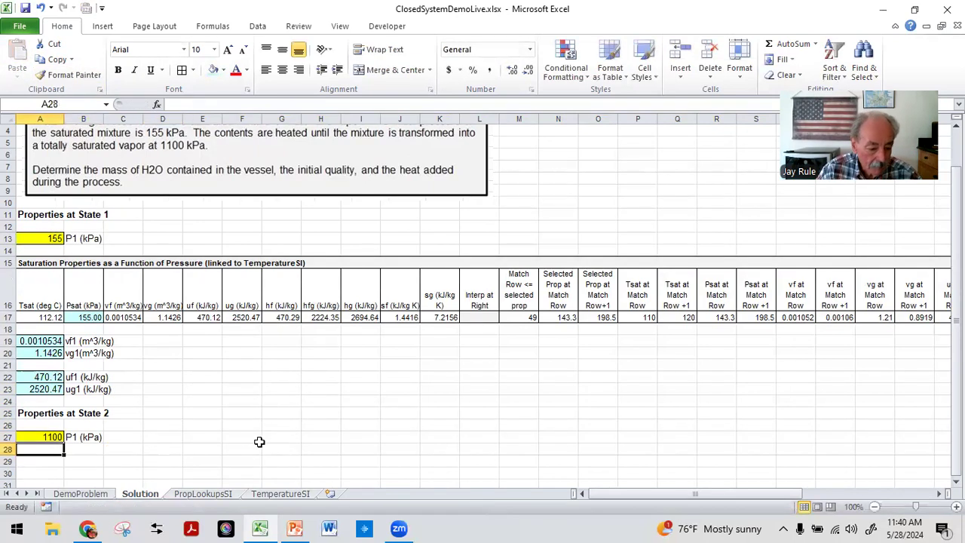
left_click(79, 436)
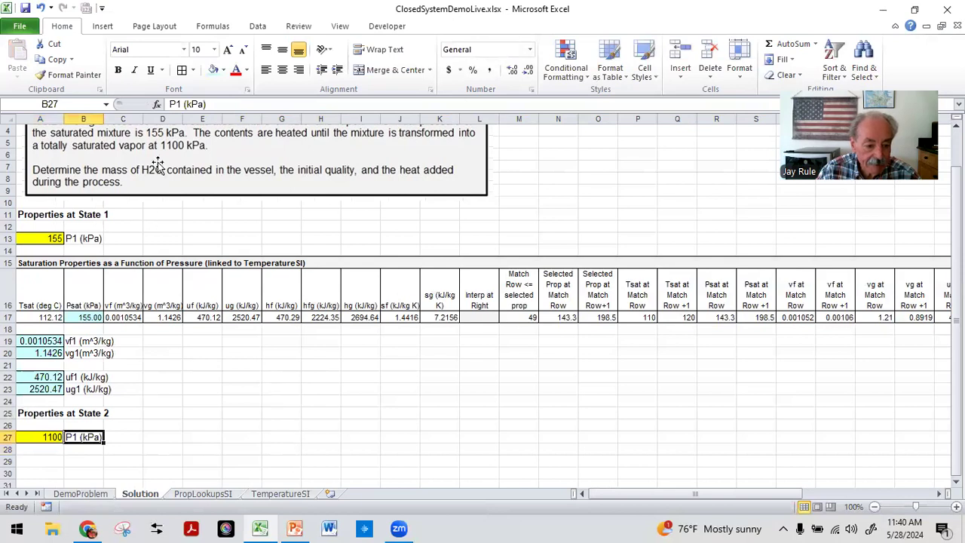
left_click(174, 103)
key("Delete")
type("2")
key("Return")
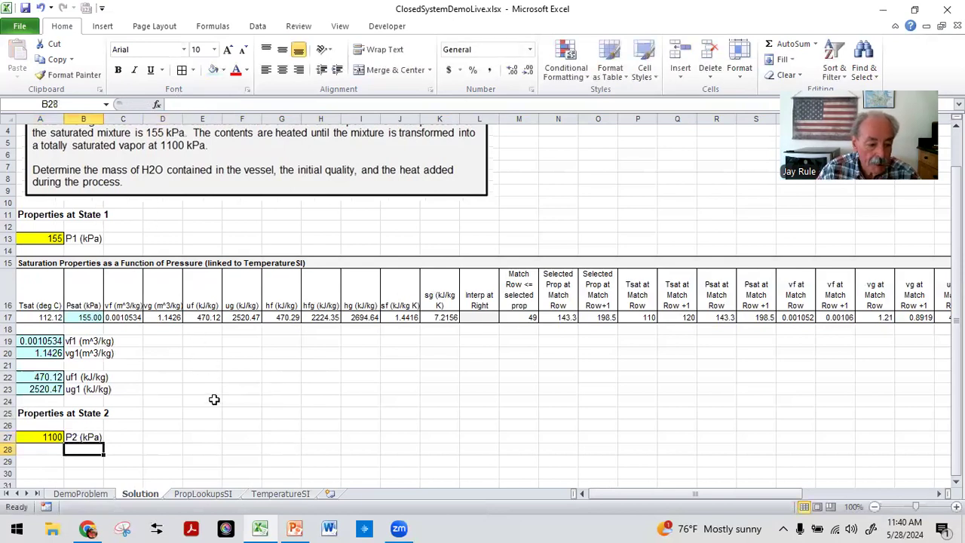
Step: Copy the pressure-based saturation lookup block in rows 15 to 17 to start at row 29 for State 2
scroll(214, 399, "down", 1)
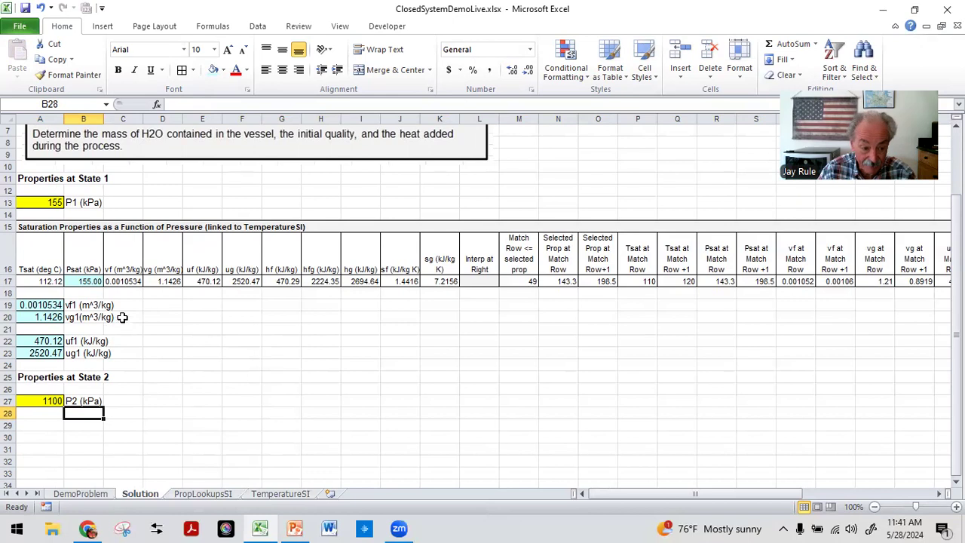
left_click(197, 493)
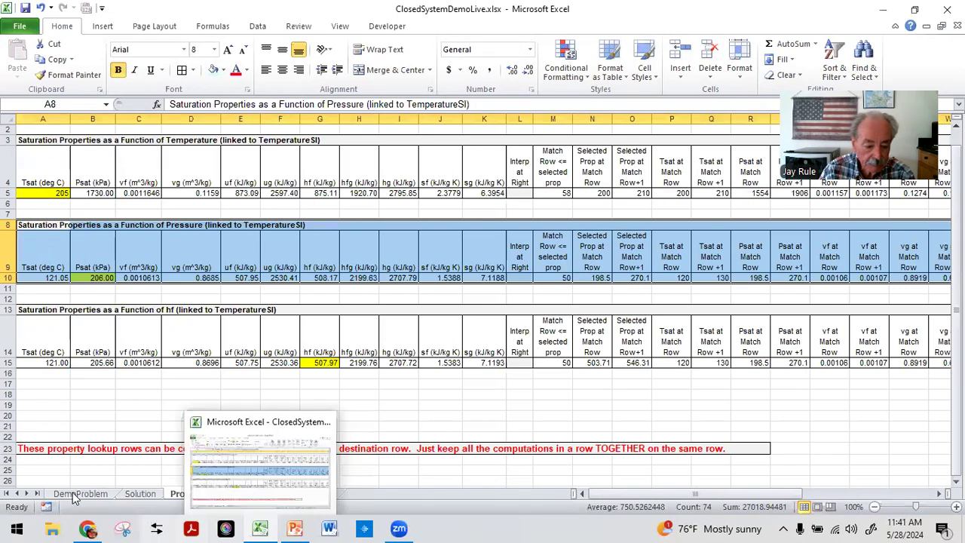
left_click(133, 494)
left_click(280, 400)
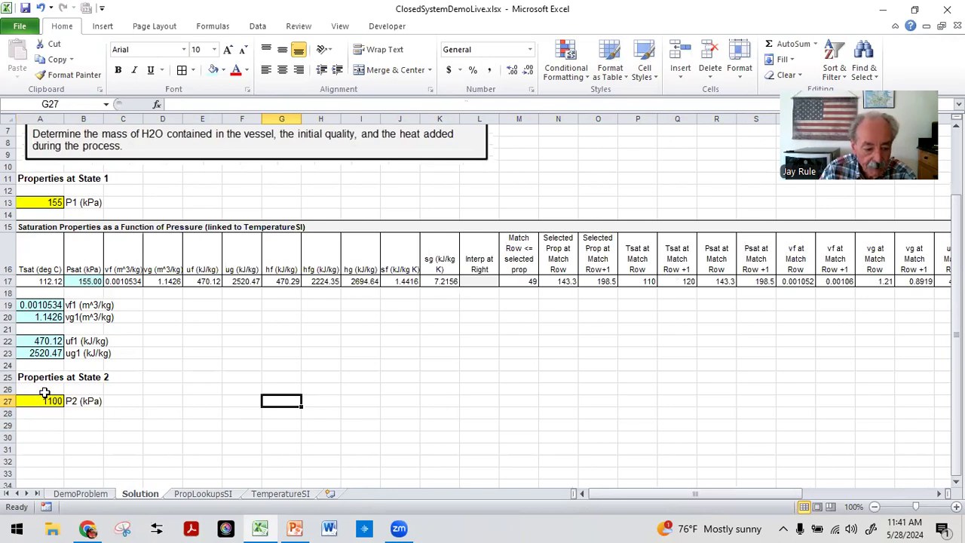
left_click_drag(22, 227, 874, 283)
left_click(59, 60)
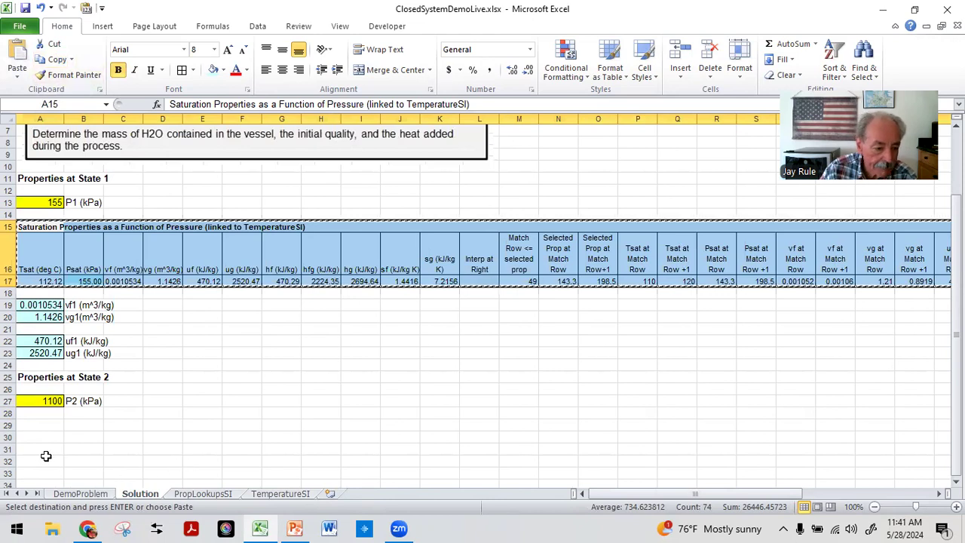
left_click(48, 424)
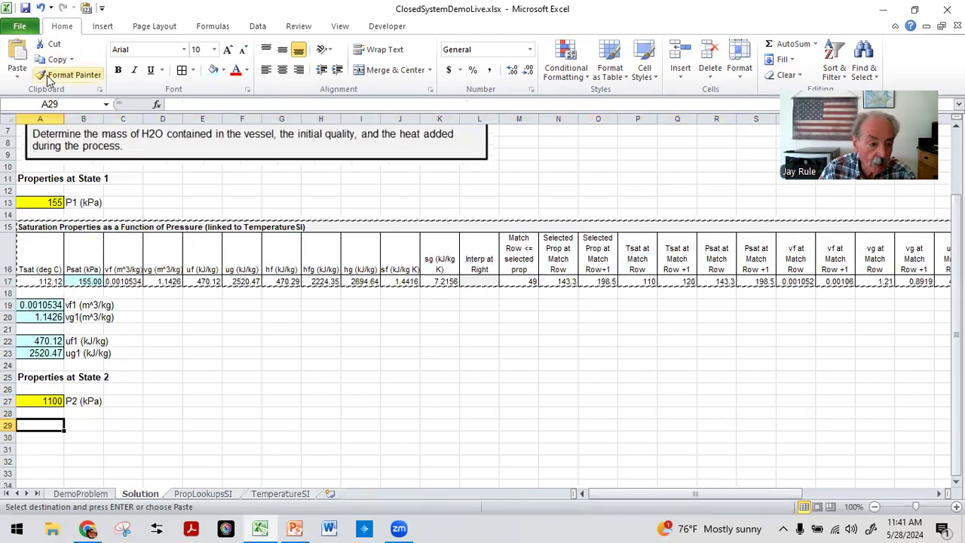
left_click(17, 58)
scroll(216, 356, "down", 3)
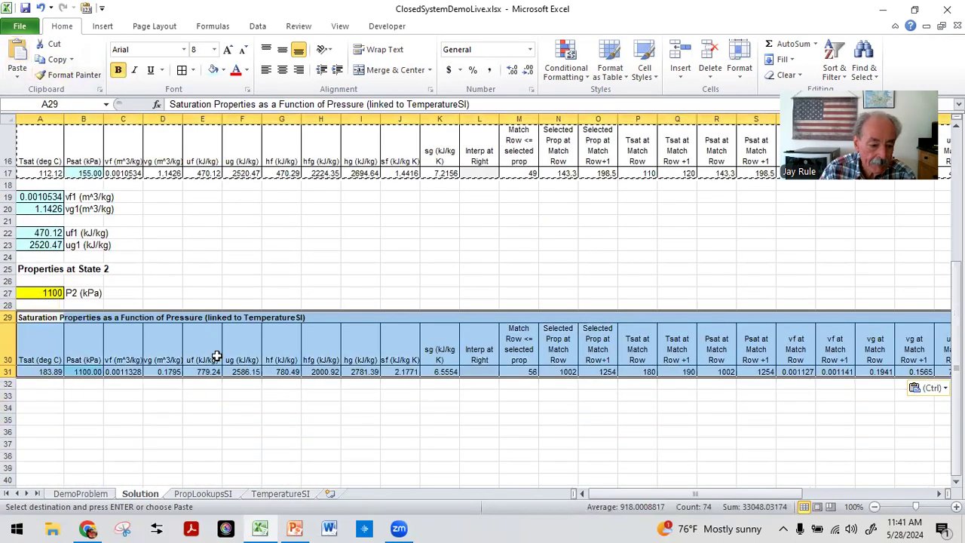
Step: Inspect the State 2 lookup's pressure cell formula and compare it with the State 1 block's pressure link
left_click(137, 423)
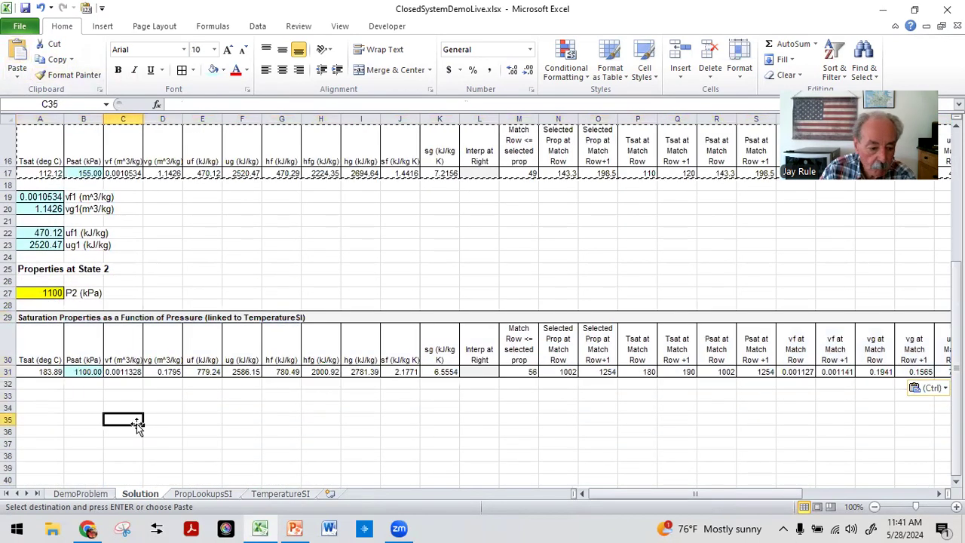
left_click(87, 371)
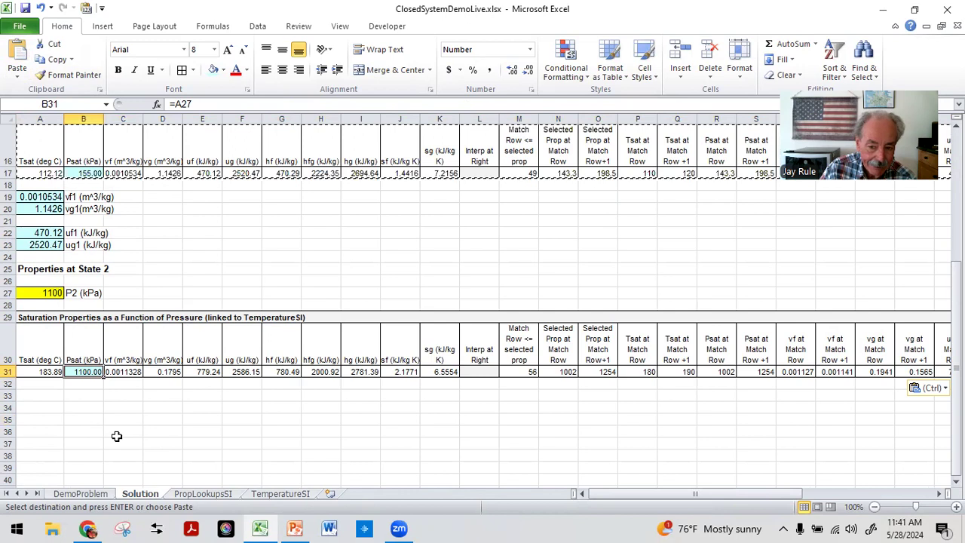
scroll(113, 434, "up", 2)
left_click(206, 304)
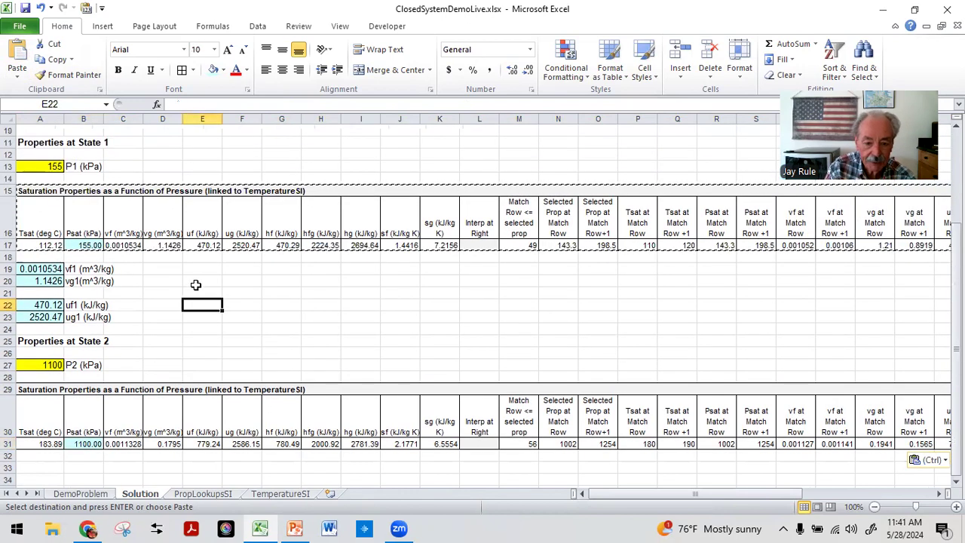
left_click(88, 245)
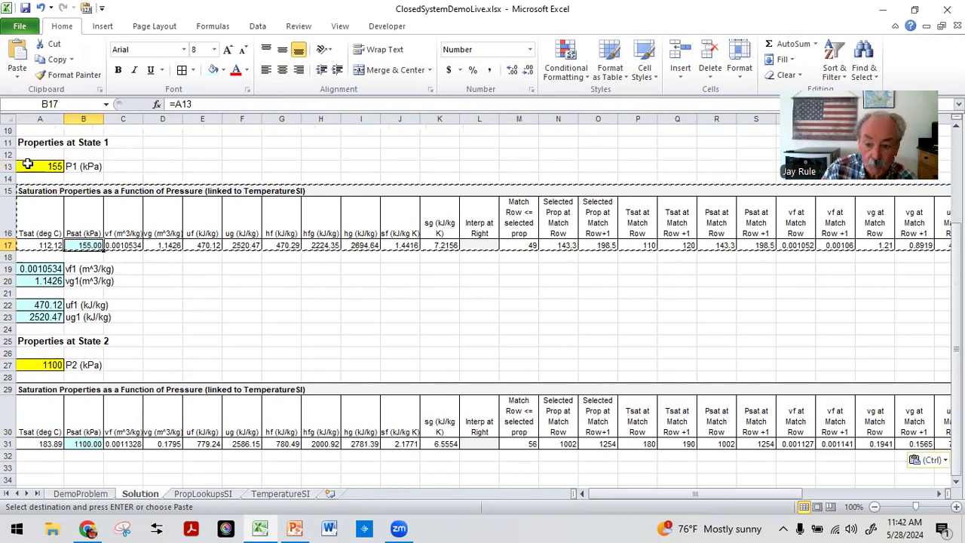
scroll(106, 333, "down", 1)
left_click(84, 467)
left_click(84, 407)
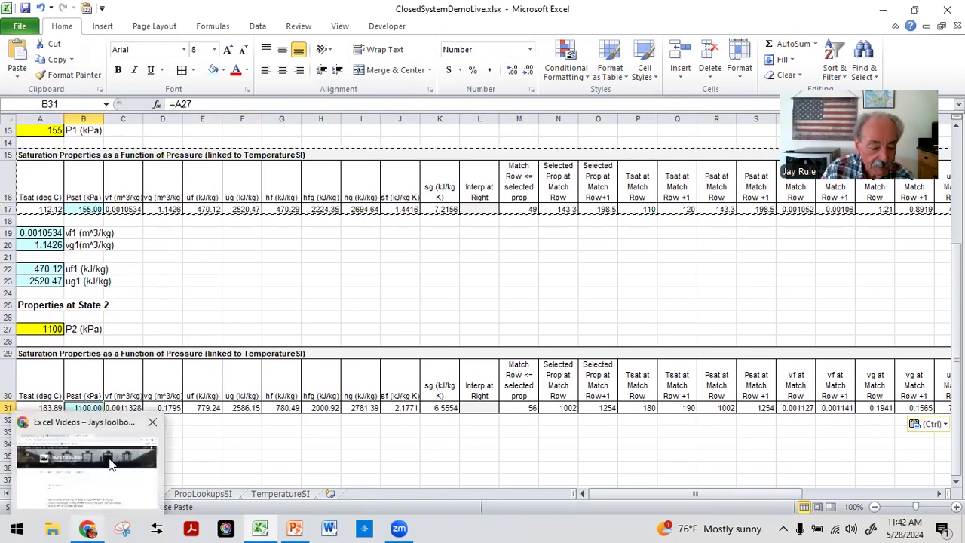
left_click(255, 458)
left_click(86, 407)
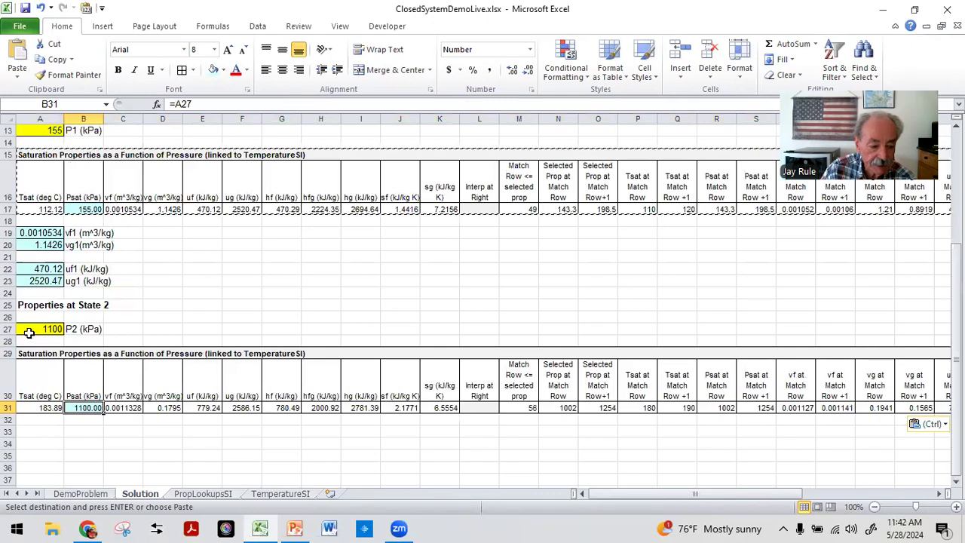
left_click(79, 468)
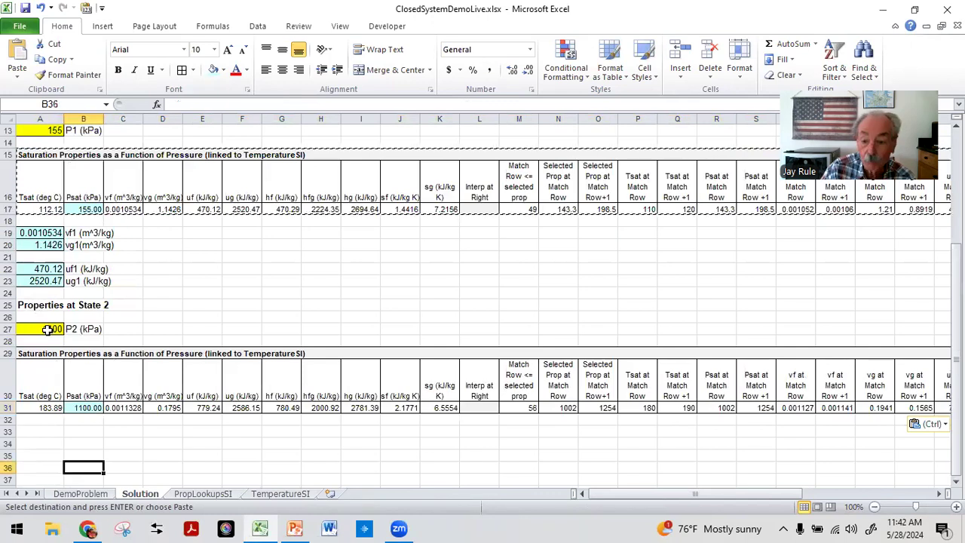
scroll(55, 357, "down", 2)
scroll(113, 377, "up", 2)
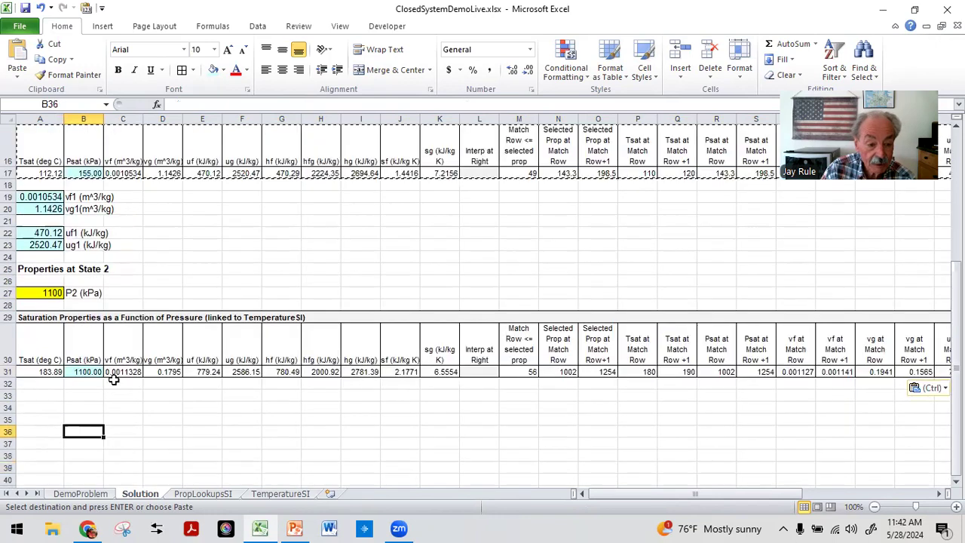
scroll(138, 390, "down", 1)
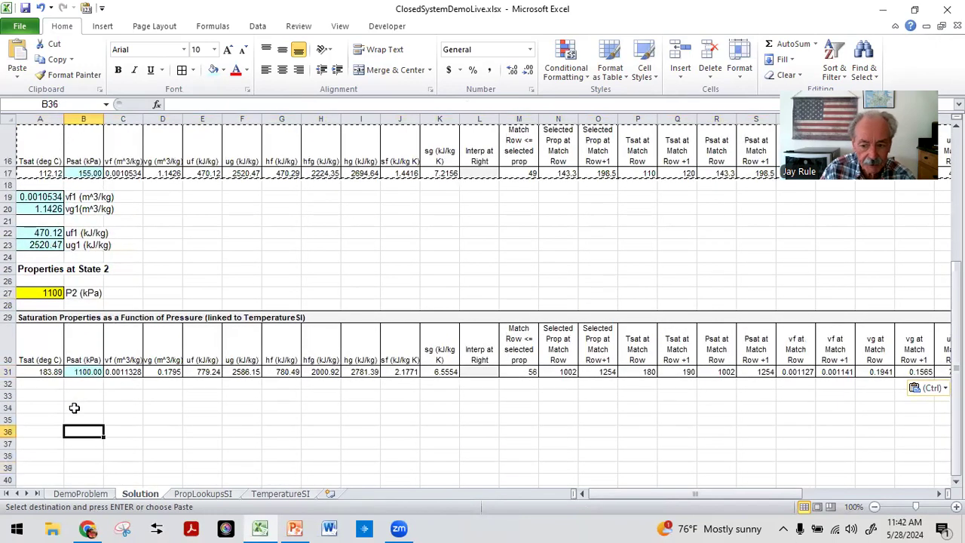
Step: Set A33 to reference the State 2 vg value in D31
left_click(50, 394)
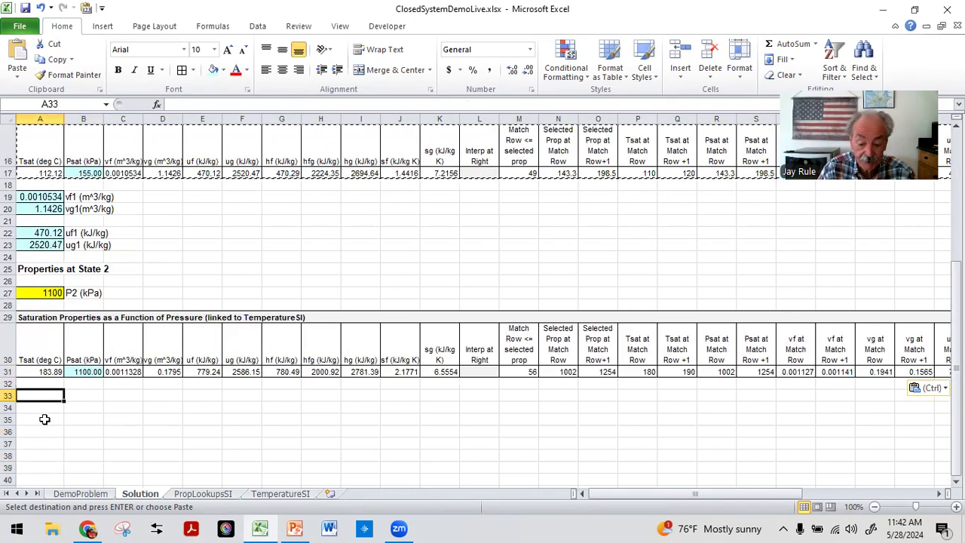
type("=")
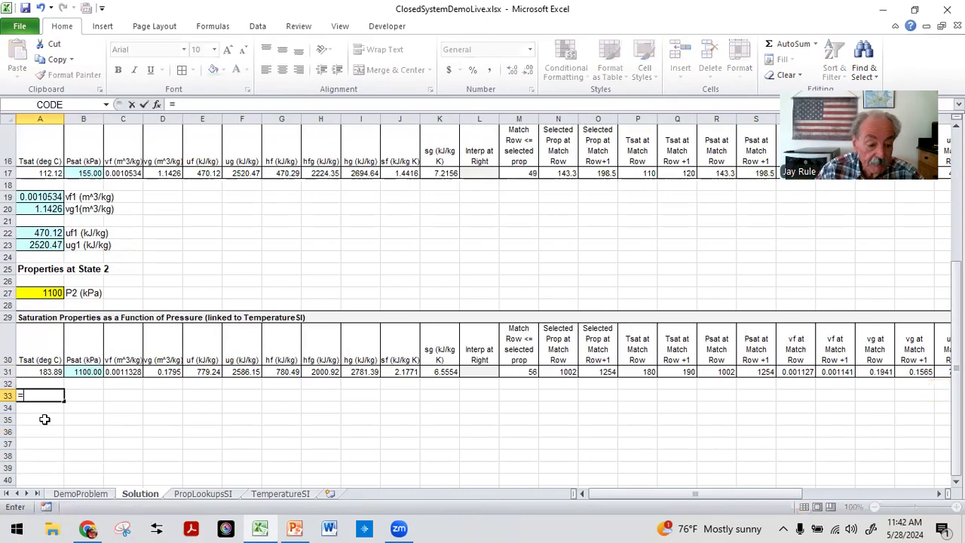
left_click(163, 369)
key("Return")
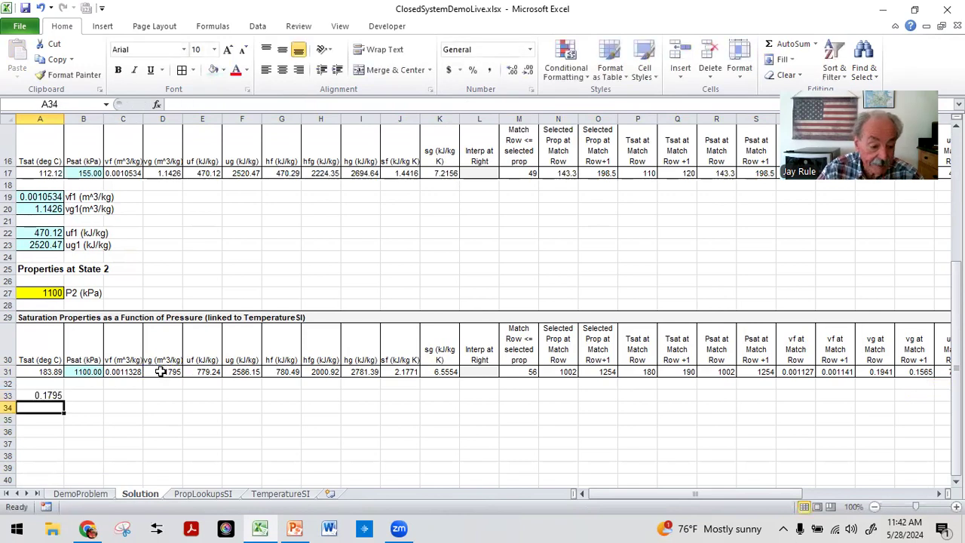
Step: Label B33 as v2 (m^3/kg) = vg2 and shade A33 light blue
key("Up")
key("Right")
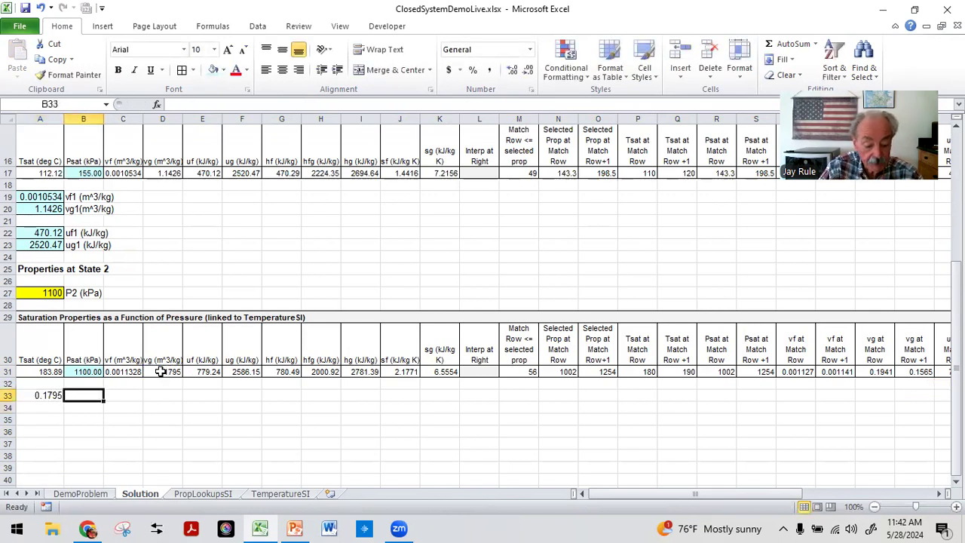
type("v2 (m^3/kg")
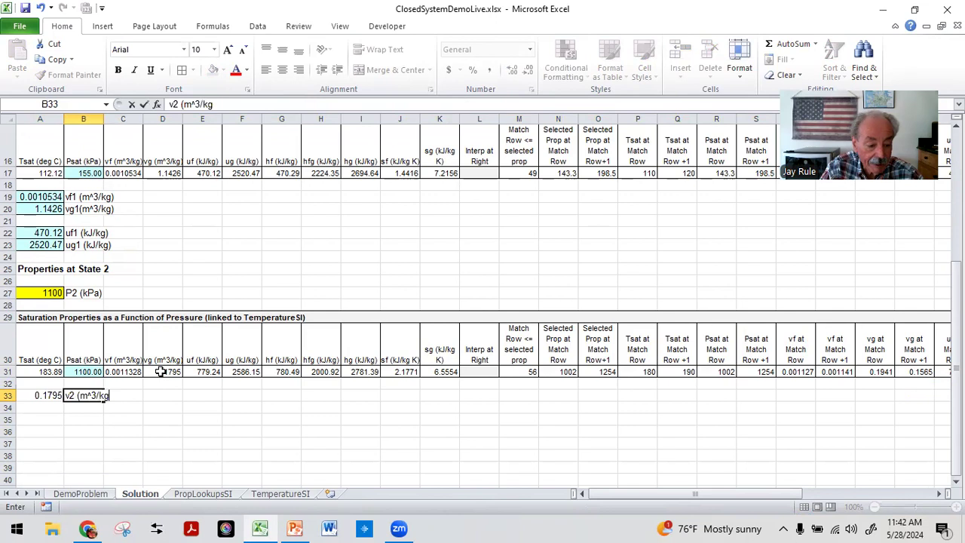
type("=")
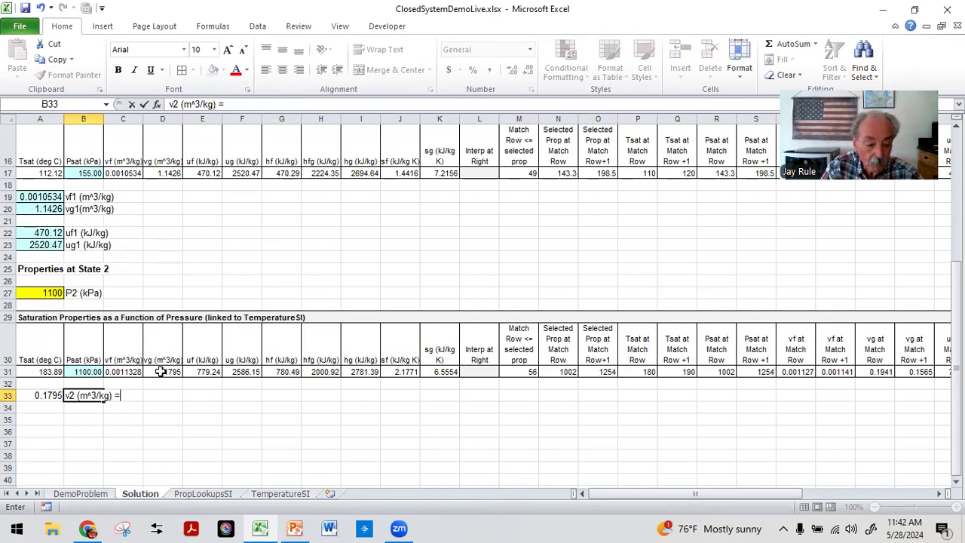
type(" vg2")
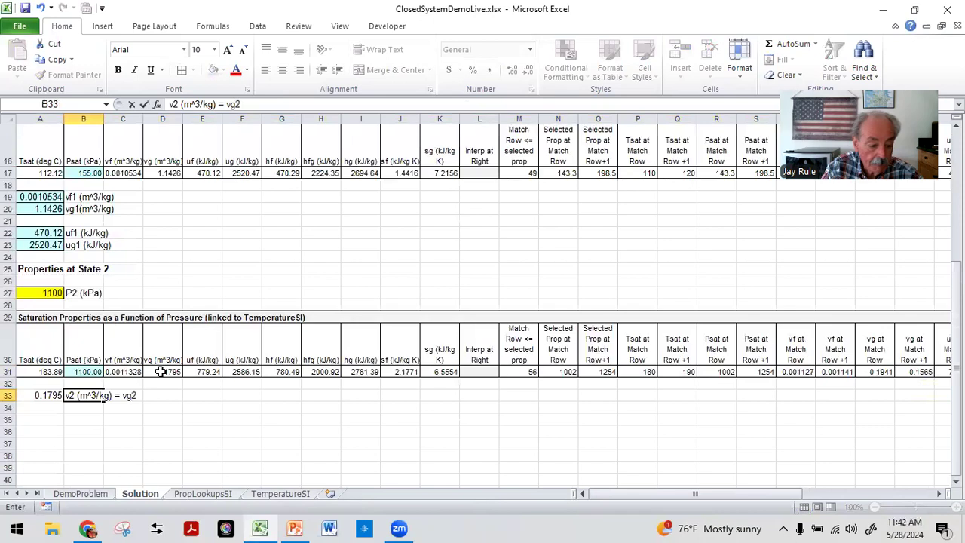
key("Return")
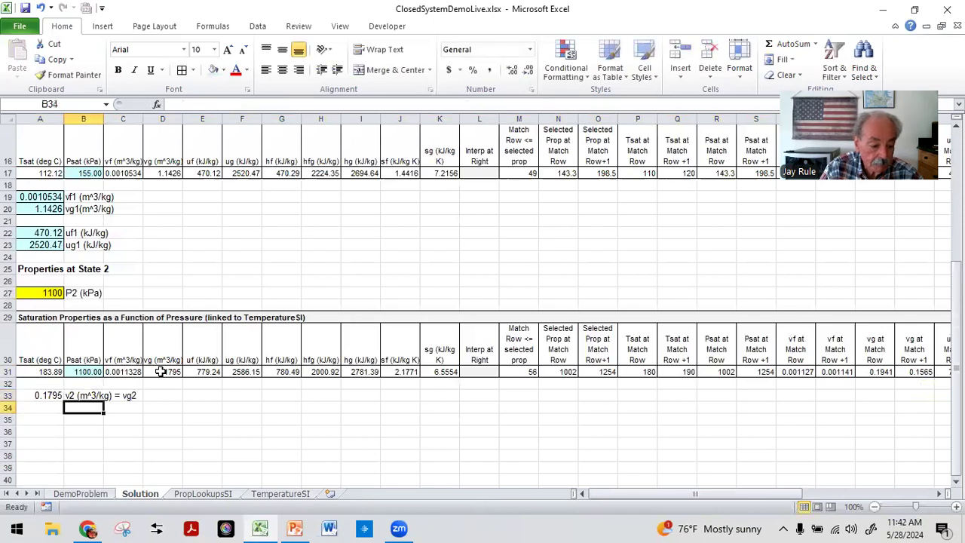
key("Up")
key("Left")
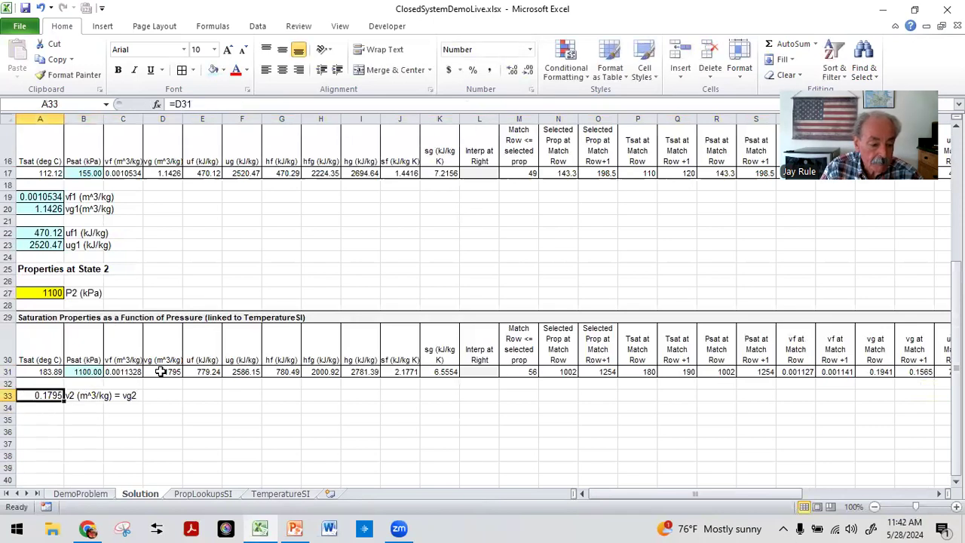
left_click(215, 69)
Step: Label B35 as u2 (kJ/kg) = ug2
left_click(80, 419)
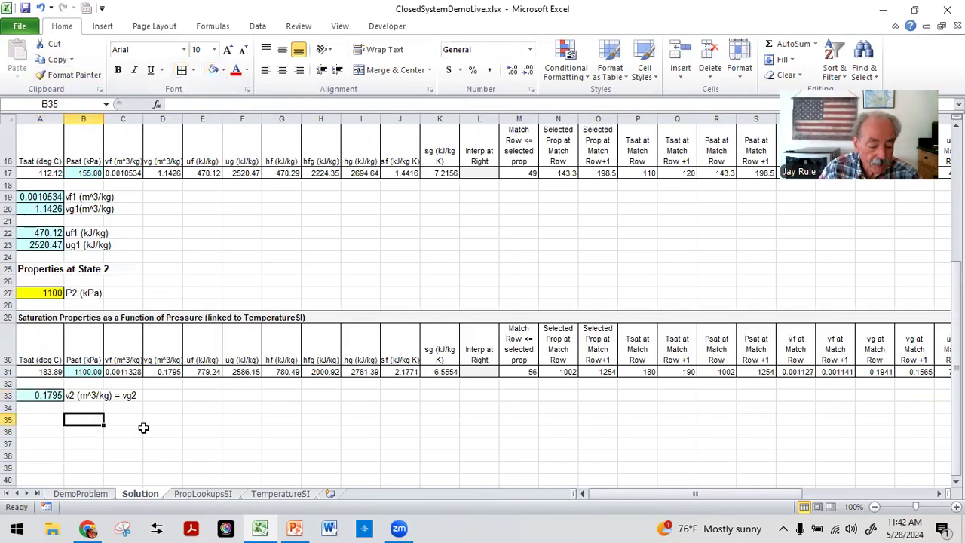
type("u2")
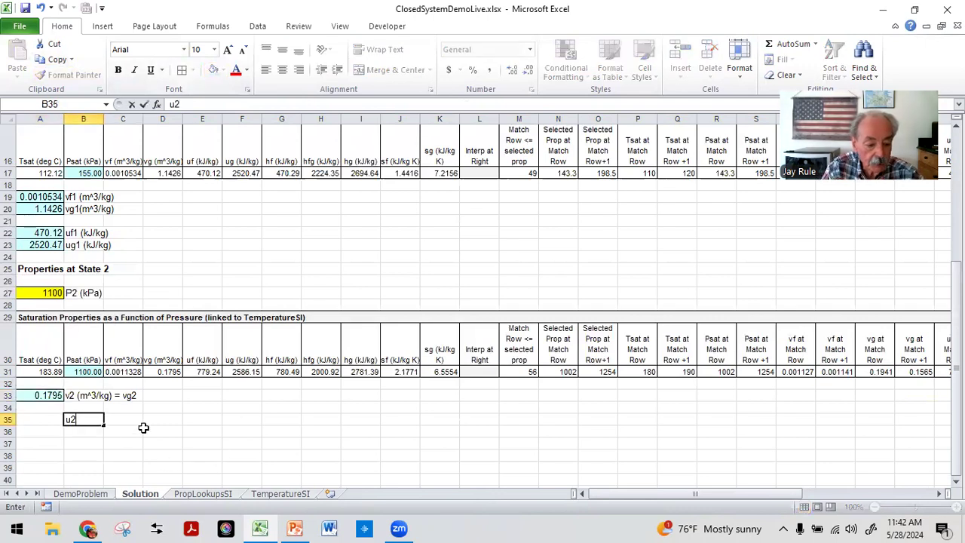
type(" (kJ/kg) = ug2")
key("Return")
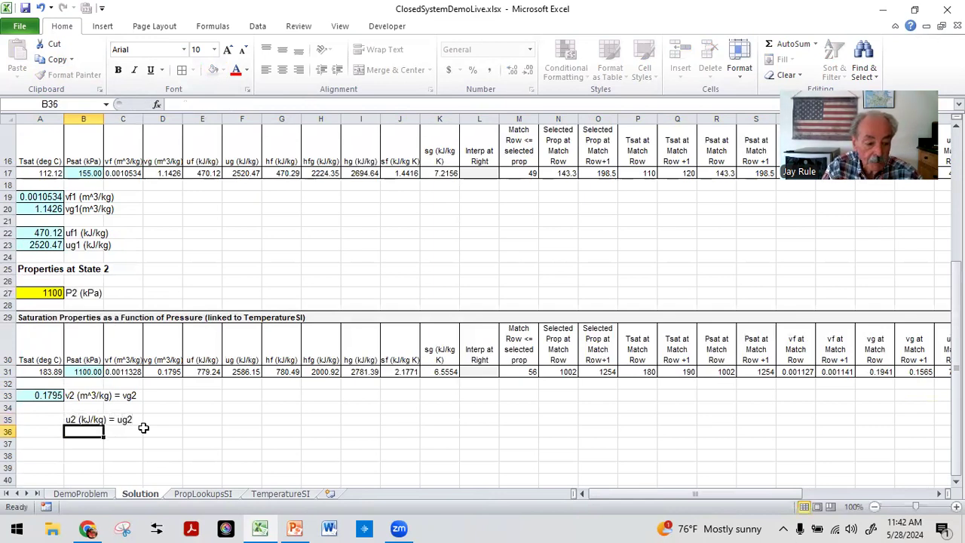
Step: Link A35 to the State 2 ug value in F31 and shade it light blue
key("Left")
key("Up")
type("-")
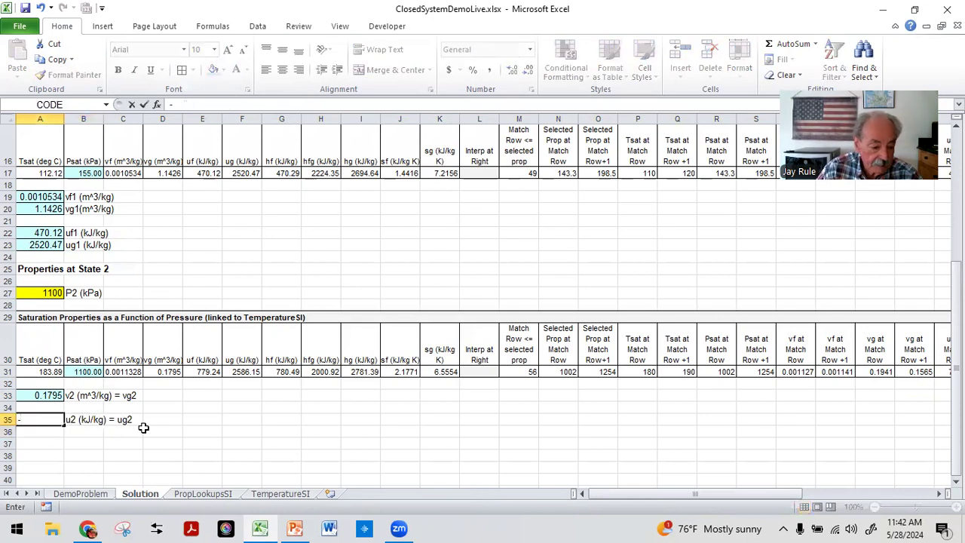
key("Escape")
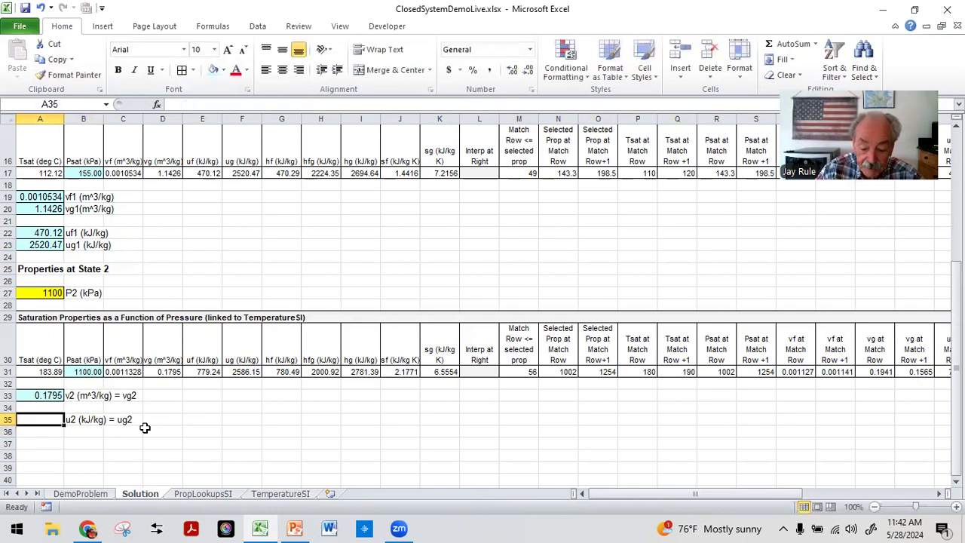
type("=")
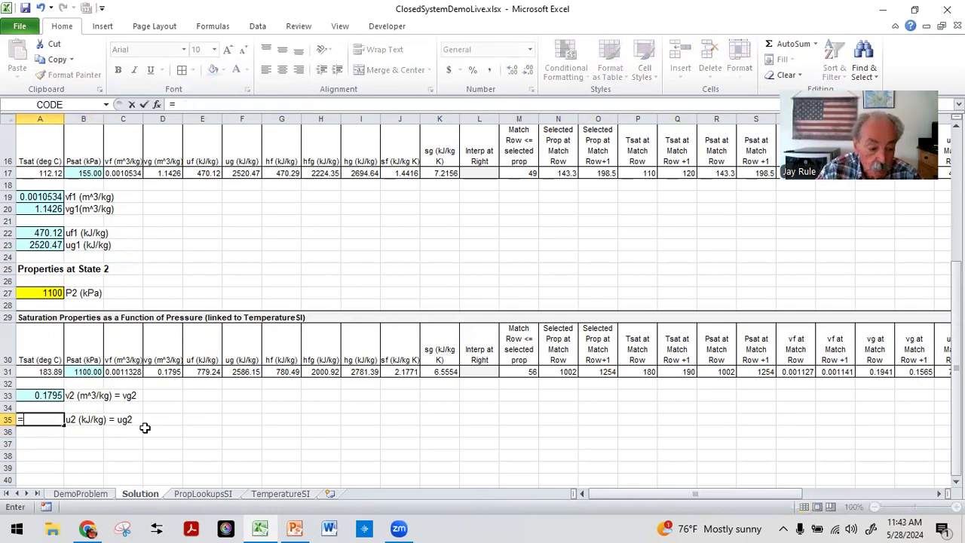
left_click(242, 372)
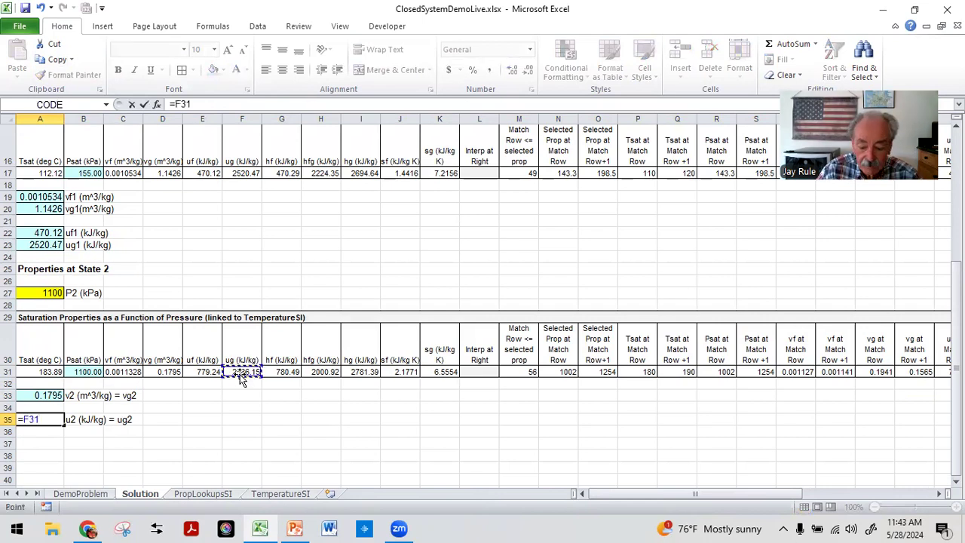
key("Return")
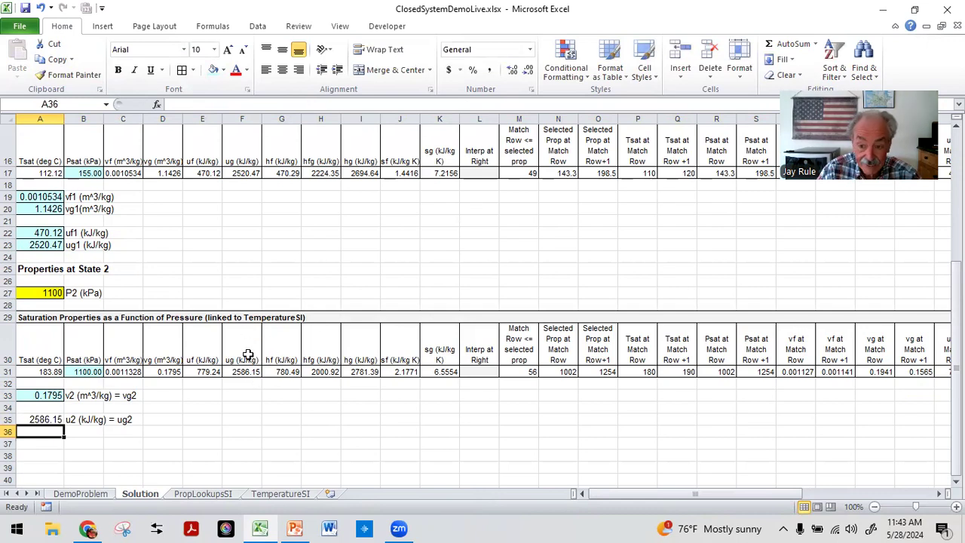
left_click(31, 416)
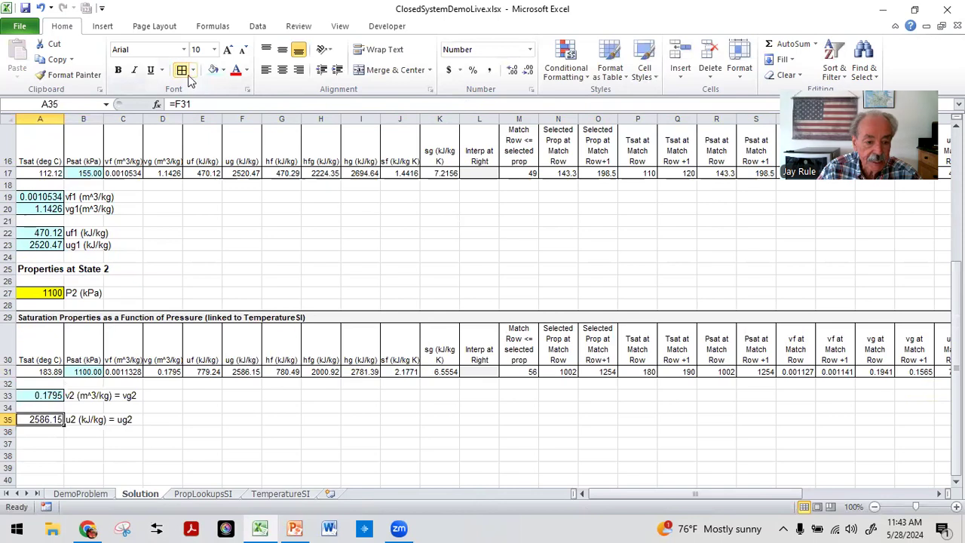
left_click(46, 452)
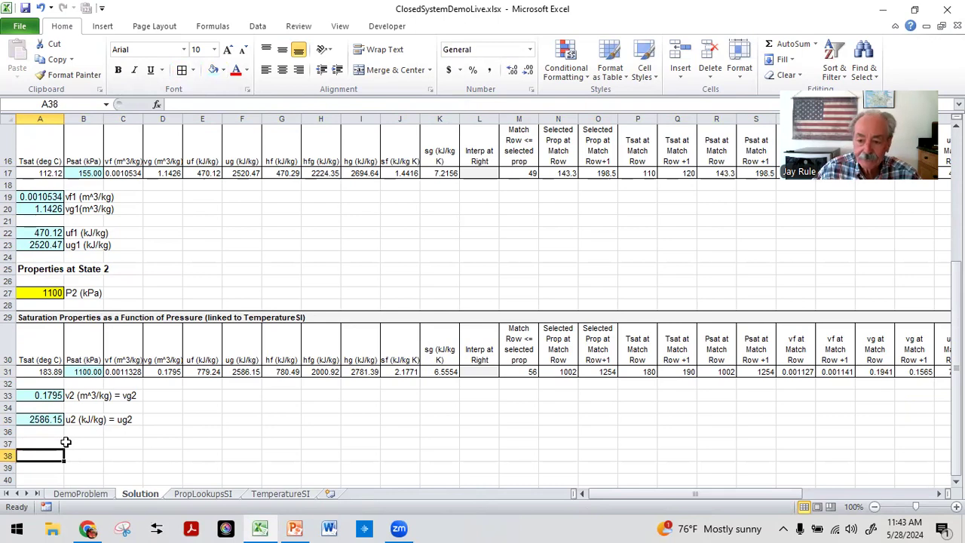
Step: Enter the heading Work on the mass in A37 and make it bold
left_click(48, 444)
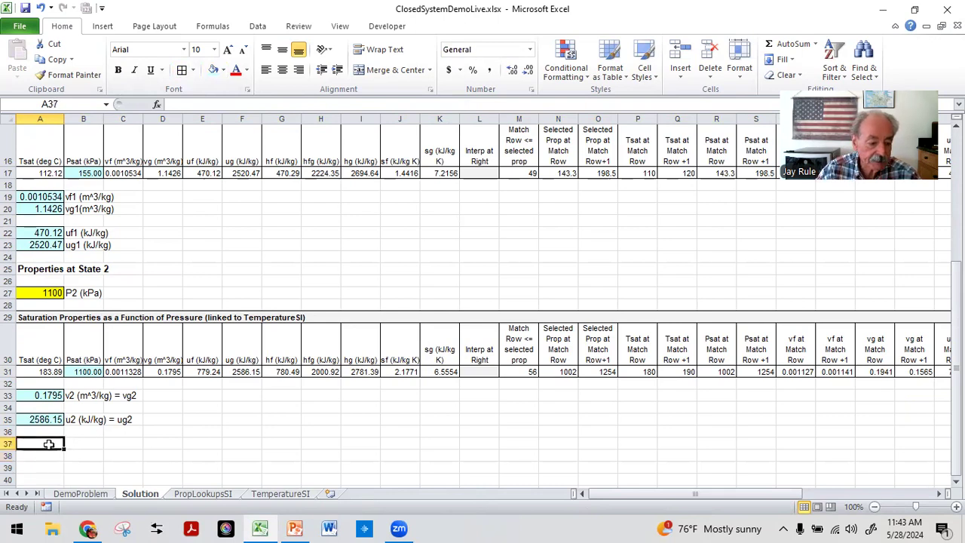
type("Work on")
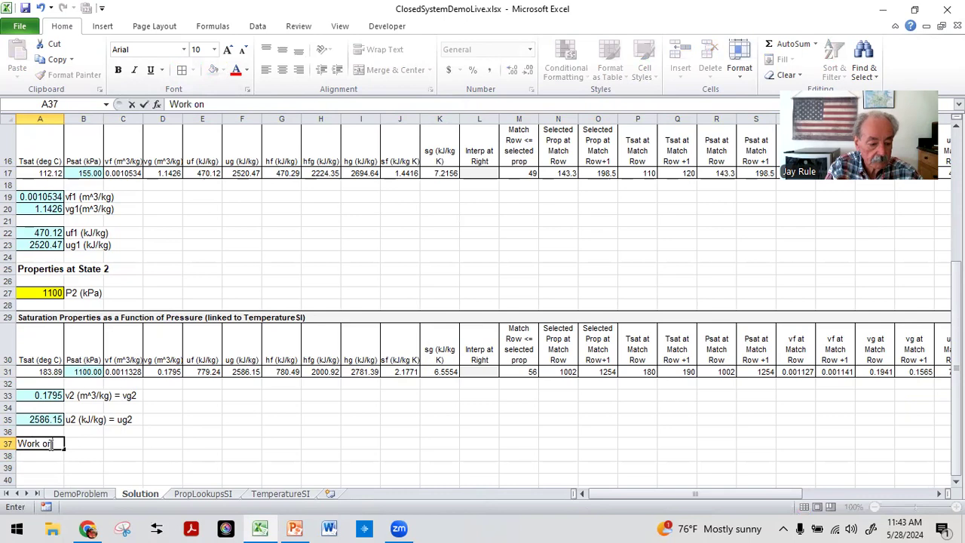
type(" the mass")
key("Return")
left_click(48, 443)
left_click(117, 69)
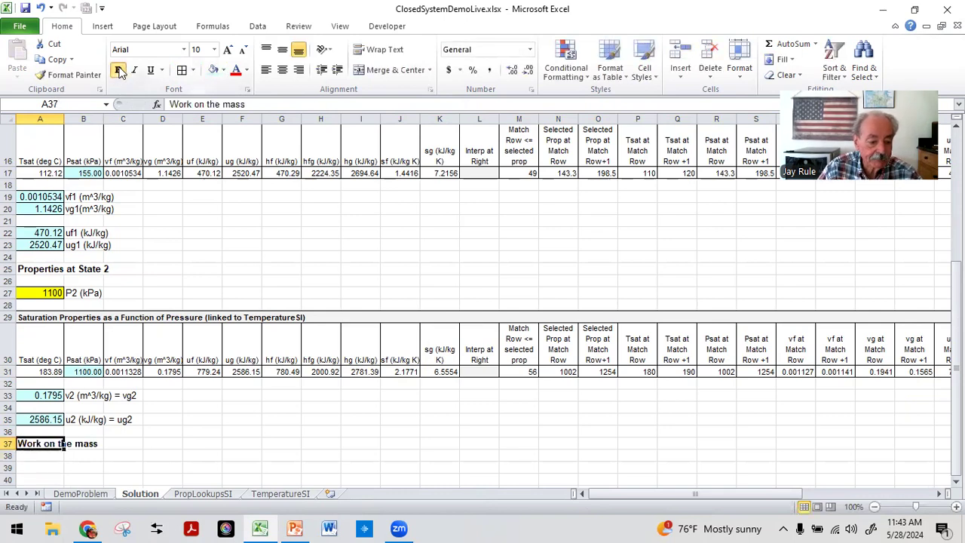
Step: Append m = V2/v2 to the A37 heading text
left_click(263, 104)
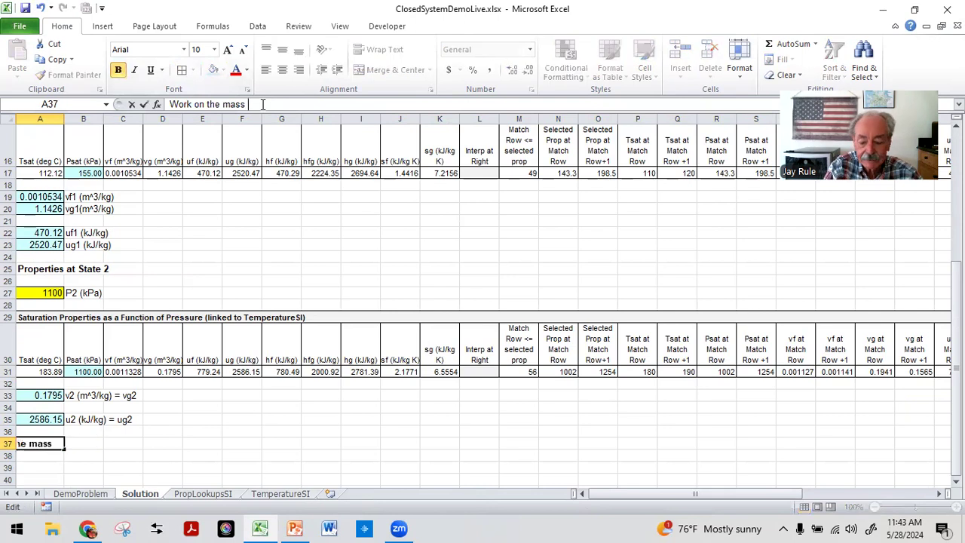
type("m ")
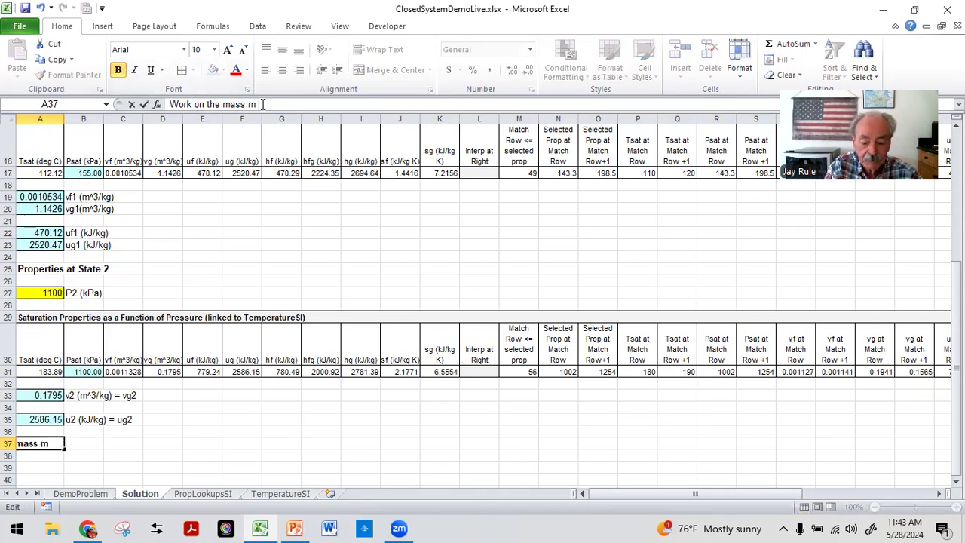
type("= V2/v2")
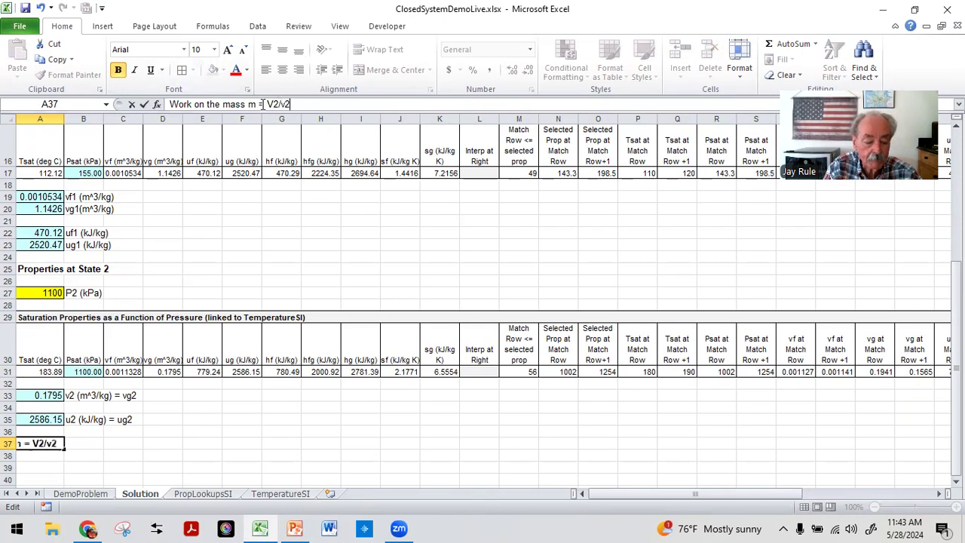
key("Return")
key("Return")
key("Down")
key("Up")
key("Up")
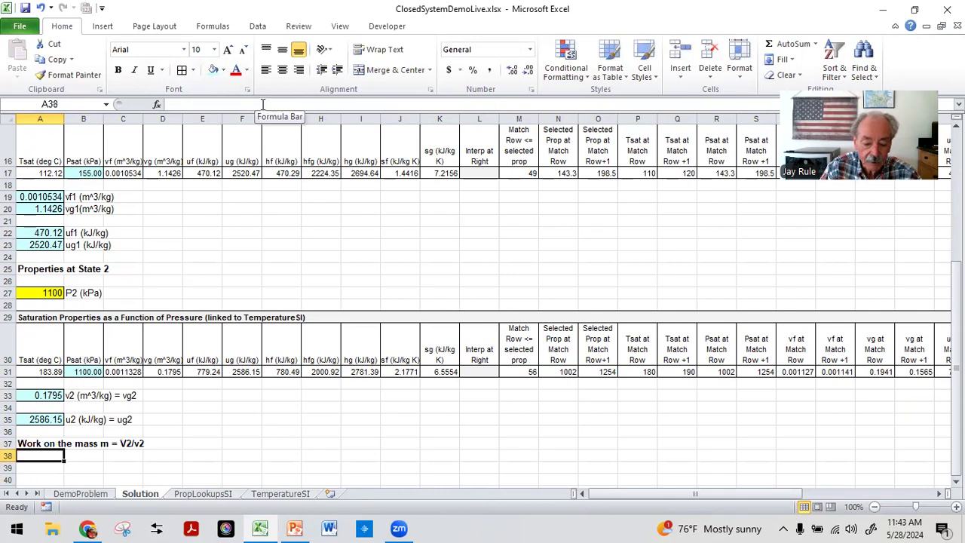
Step: Enter the vessel volume 0.2 in A38 under the Work on the mass heading
type("=")
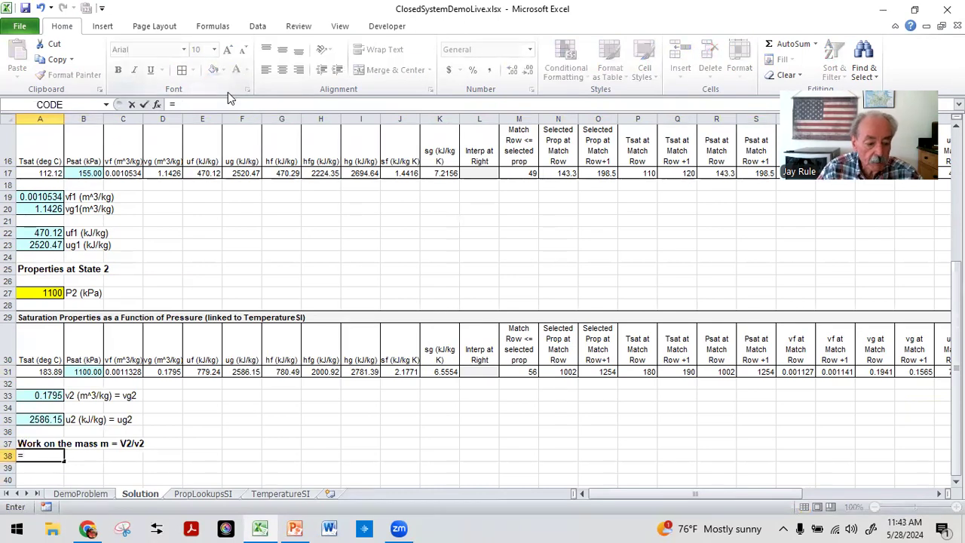
key("Escape")
scroll(258, 183, "up", 5)
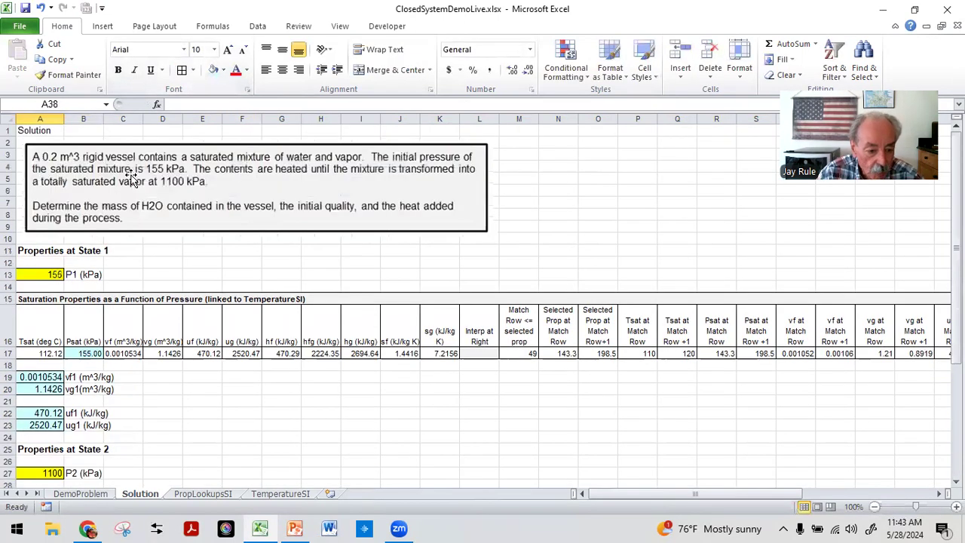
scroll(95, 154, "down", 4)
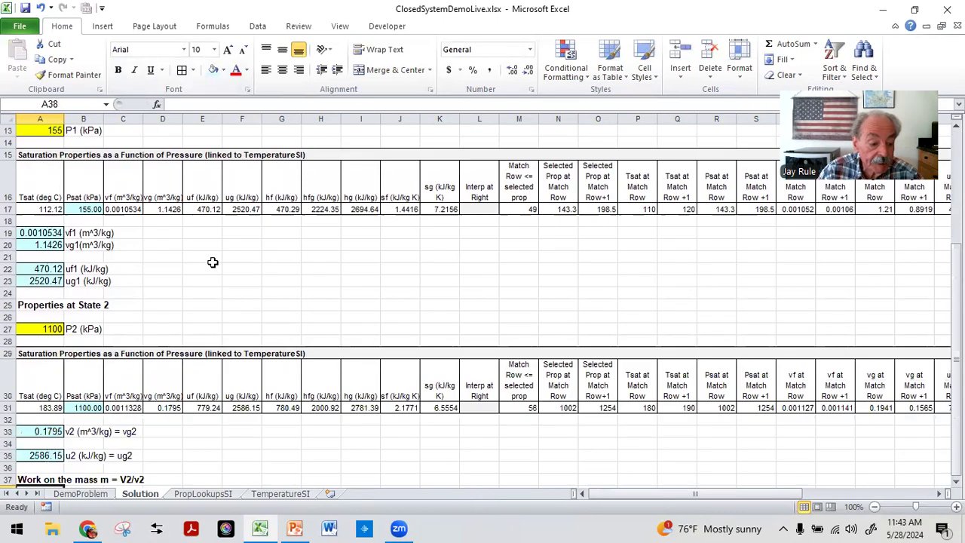
scroll(213, 261, "down", 3)
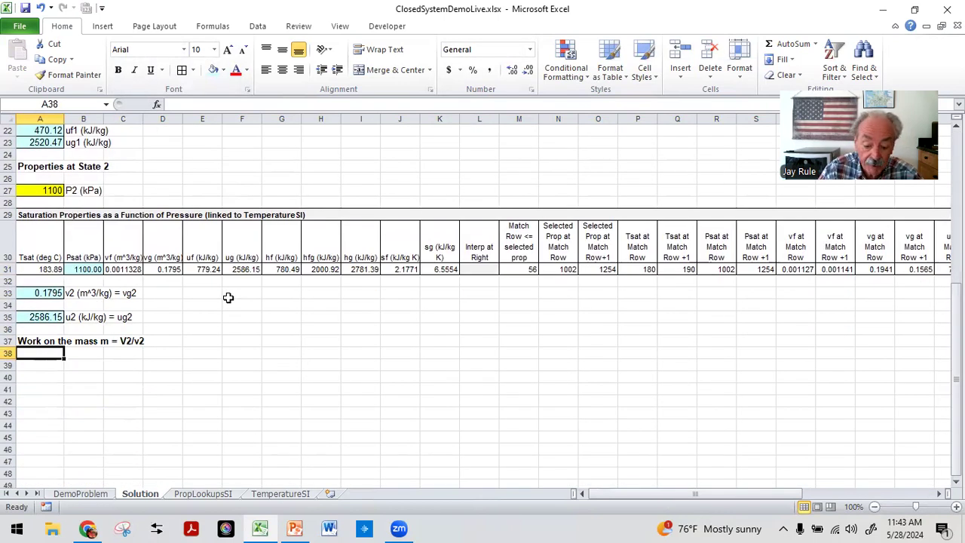
type("0.2")
key("Tab")
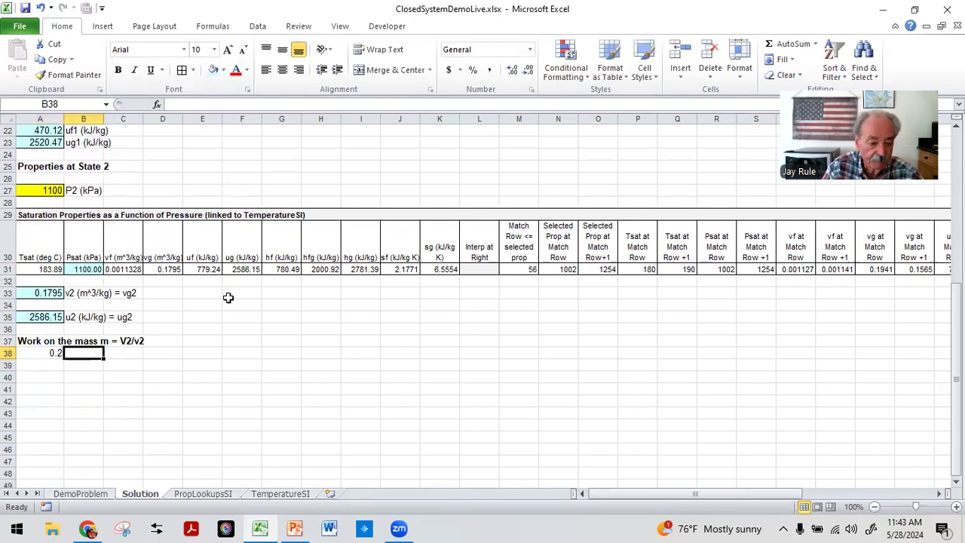
Step: Label B38 as V2=V1 (m^3) and shade the A38 input cell yellow
type("V2")
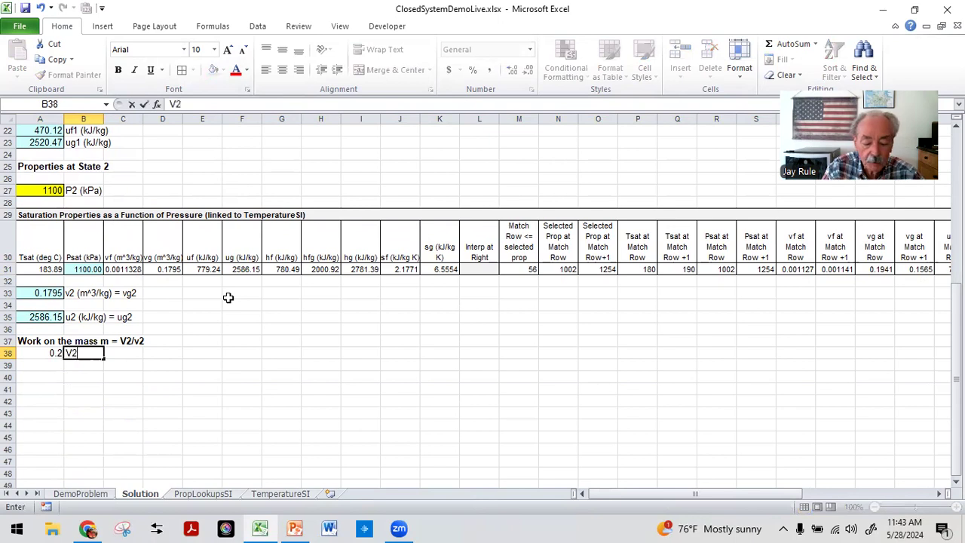
type("=V1 (m^")
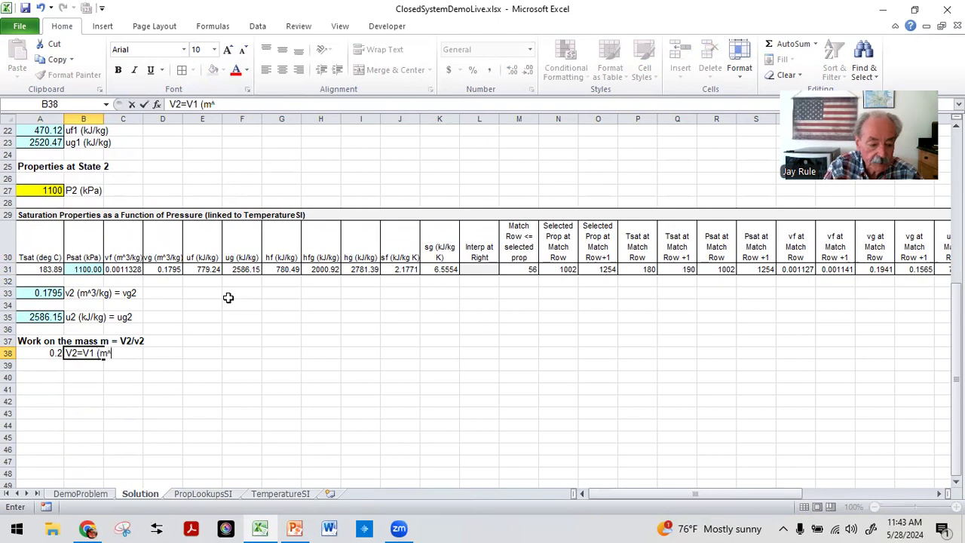
type("3)")
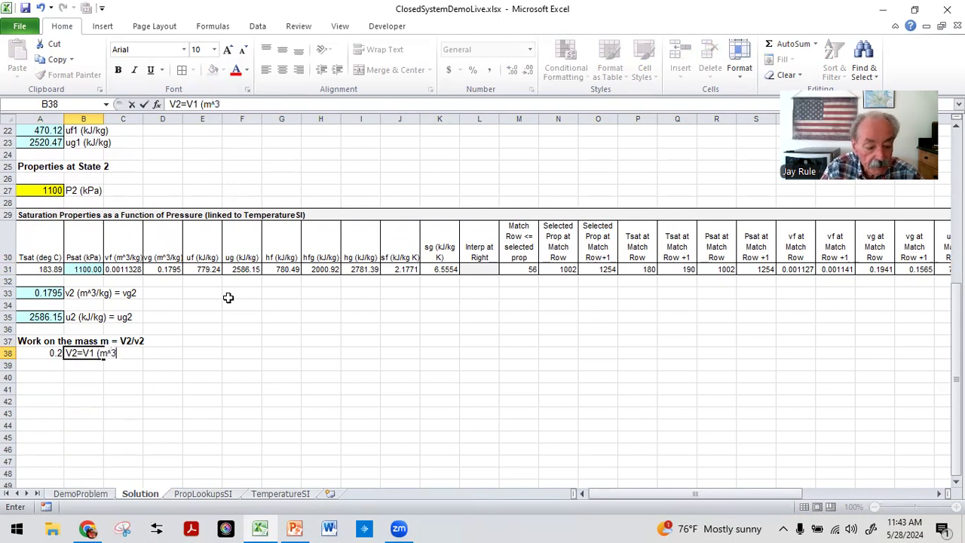
key("Return")
key("Up")
key("Left")
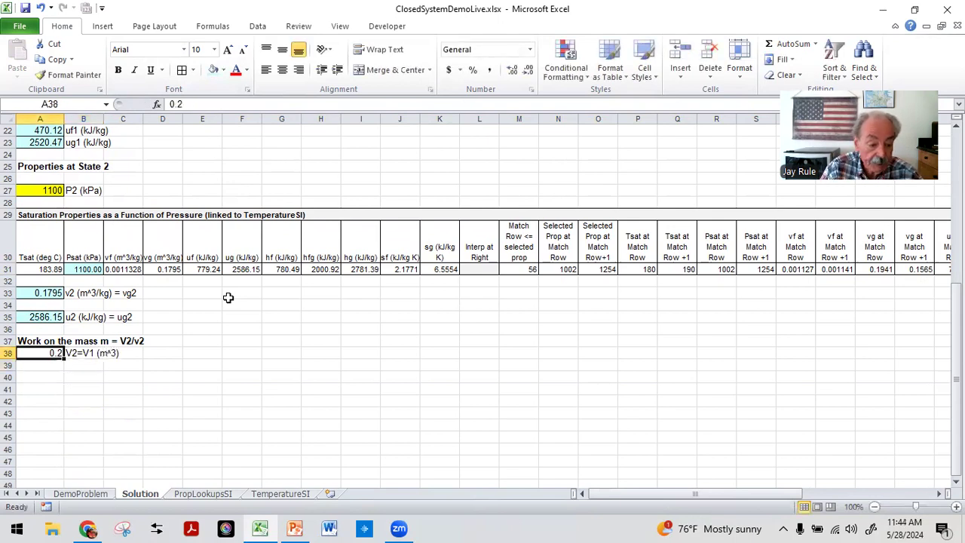
left_click(224, 70)
left_click(246, 173)
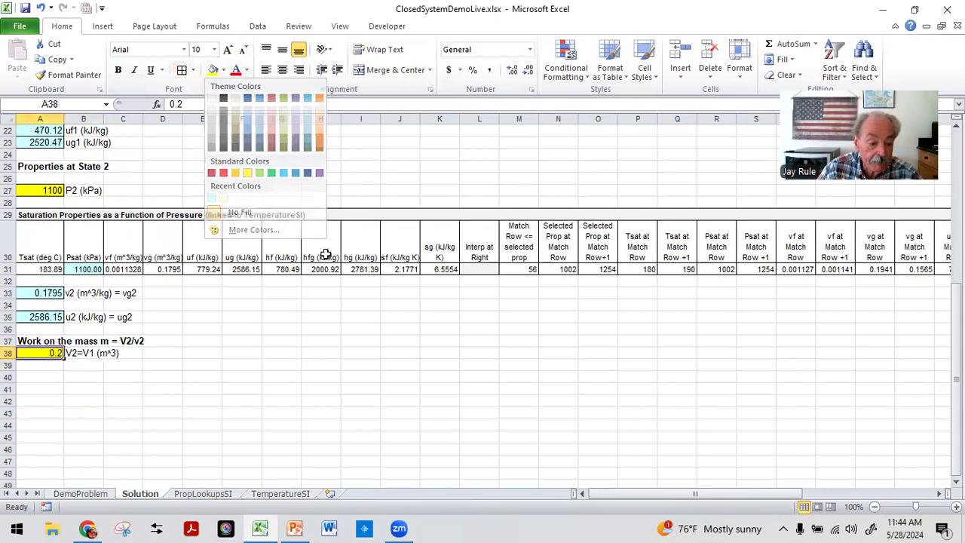
Step: Label B39 as v2 (m^3/kg) from above
left_click(83, 367)
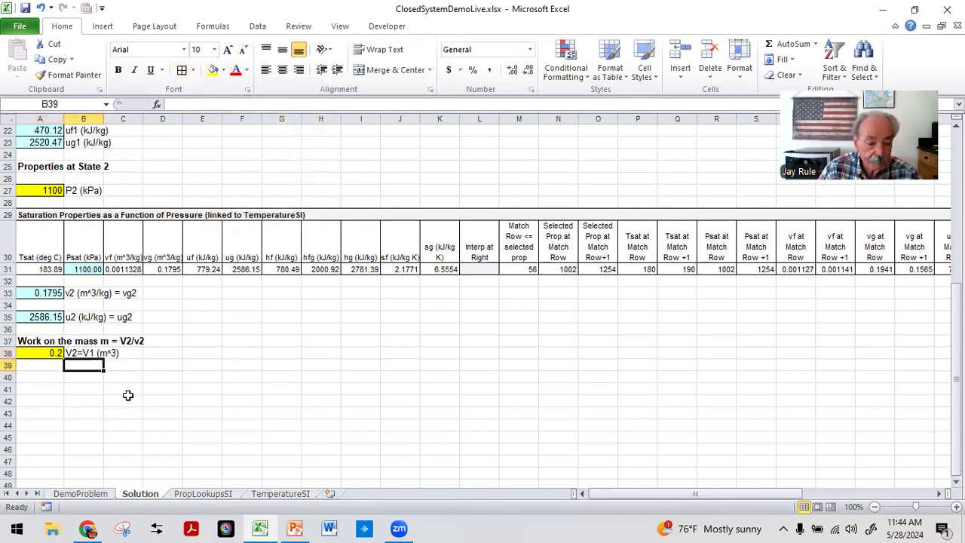
type("v2=")
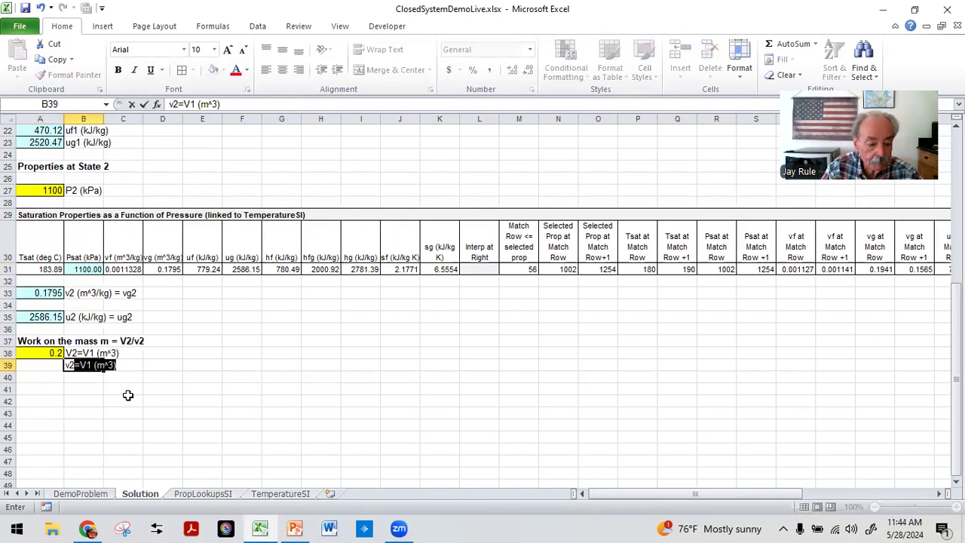
key("BackSpace")
key("BackSpace")
type("(m")
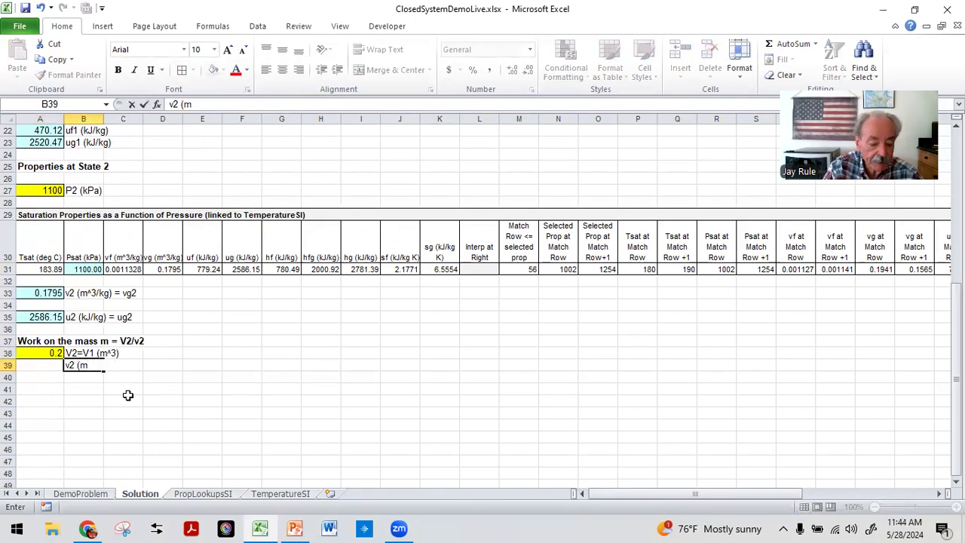
type("^3/kg")
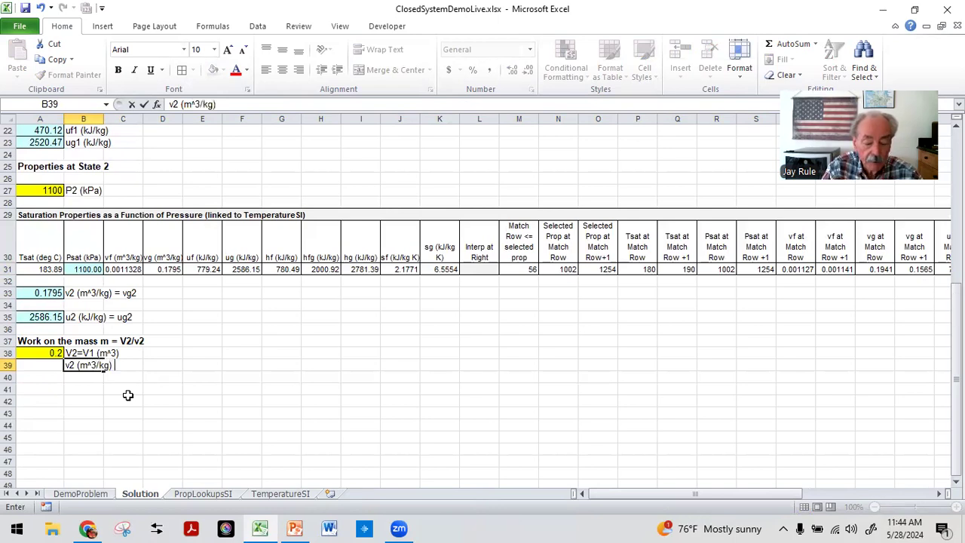
type(") from above")
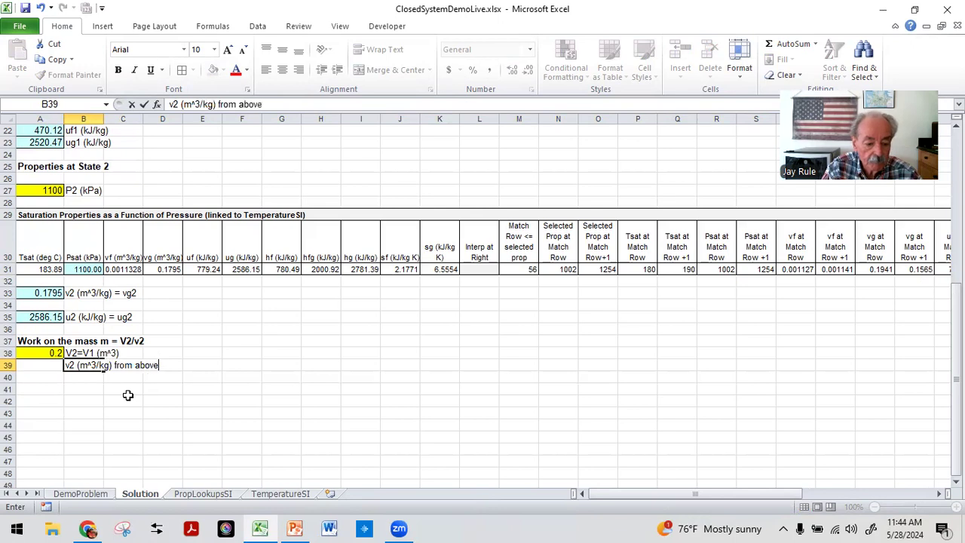
key("Return")
key("Up")
key("Left")
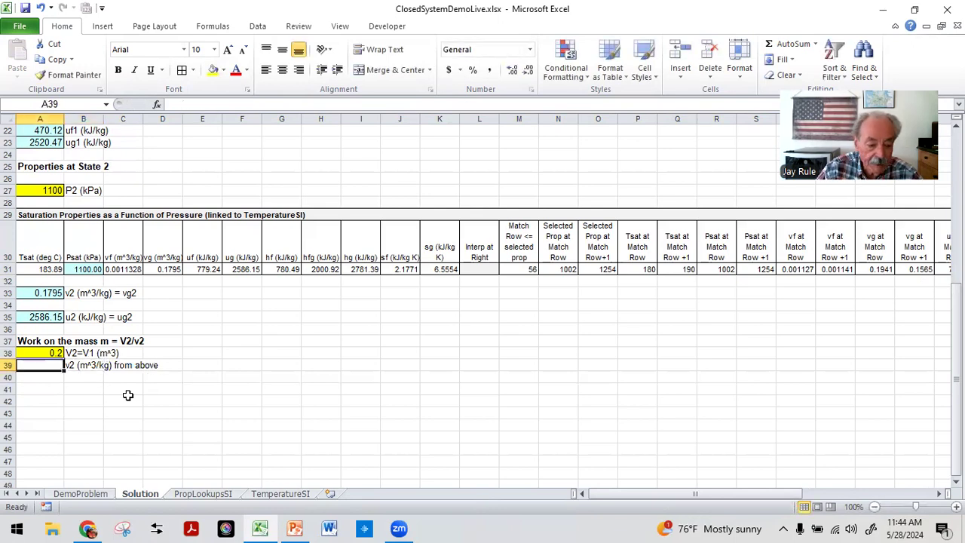
Step: Link A39 to the v2 value in A33 and shade it light blue
type("=")
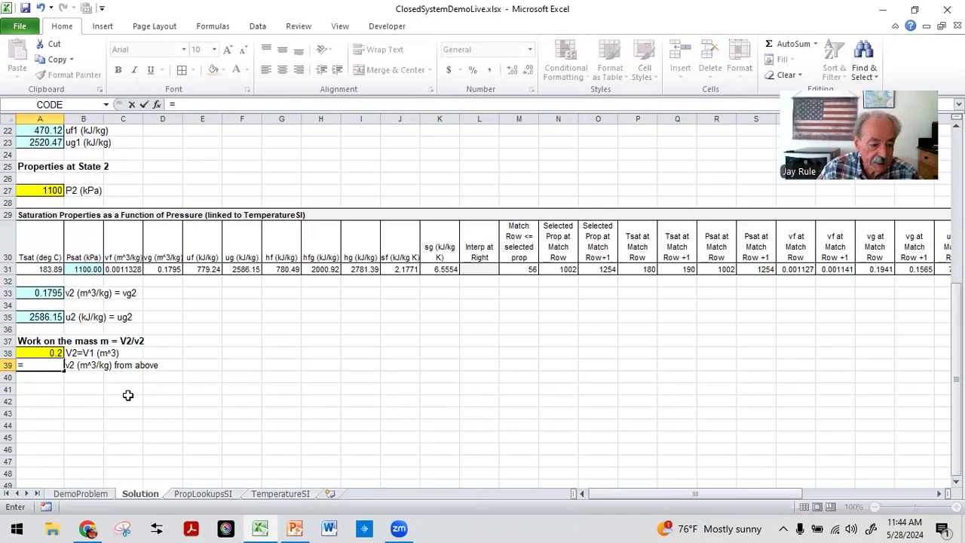
left_click(42, 292)
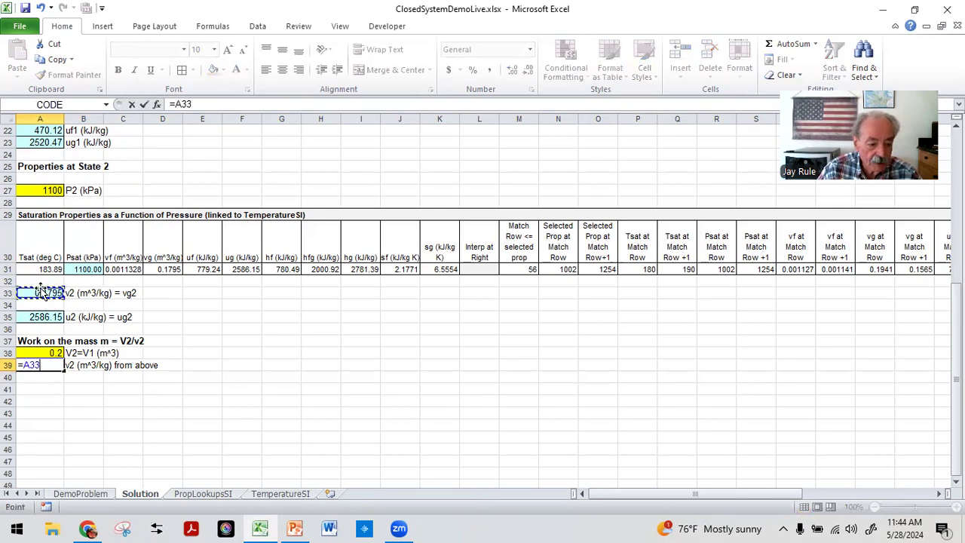
key("Return")
key("Up")
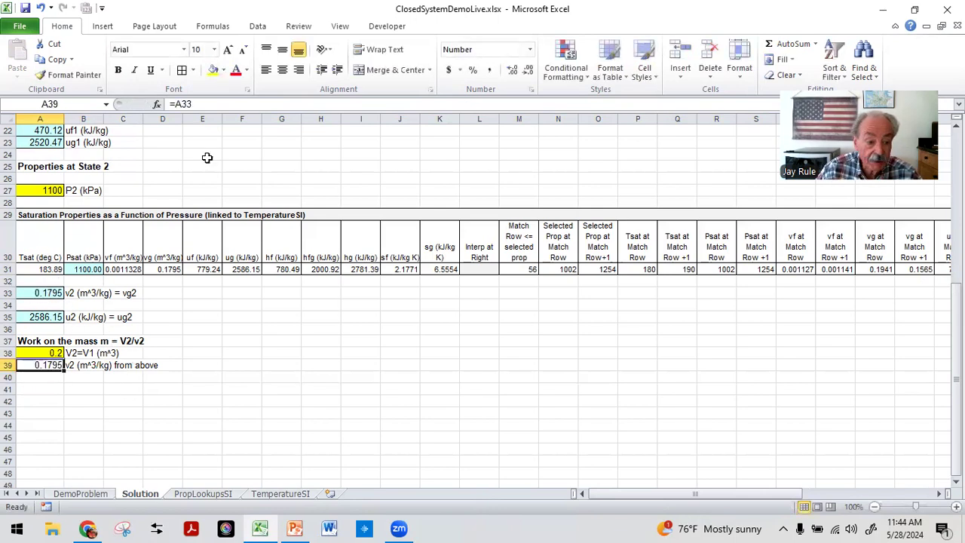
left_click(127, 402)
left_click(49, 361)
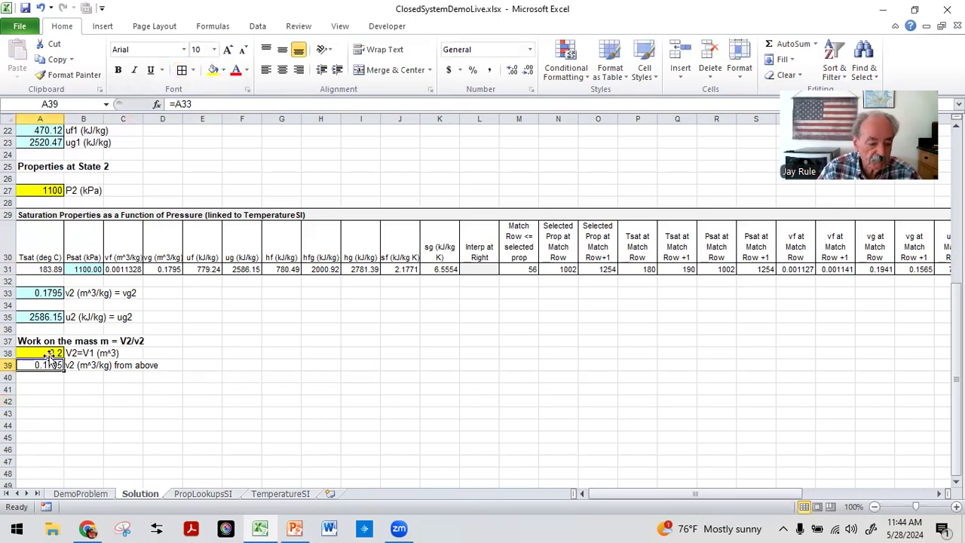
left_click(223, 70)
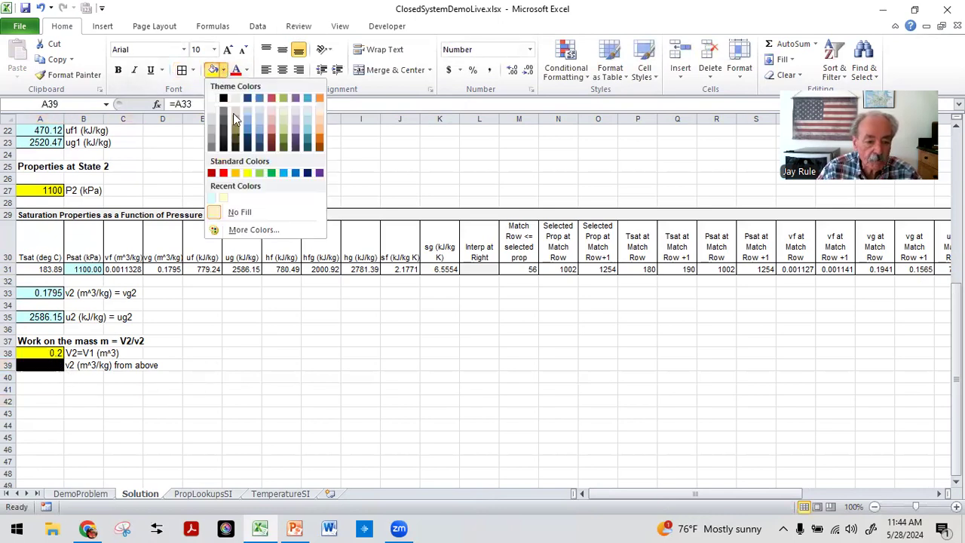
left_click(212, 197)
Step: Label B41 as m (kg) = V2/v2
left_click(83, 388)
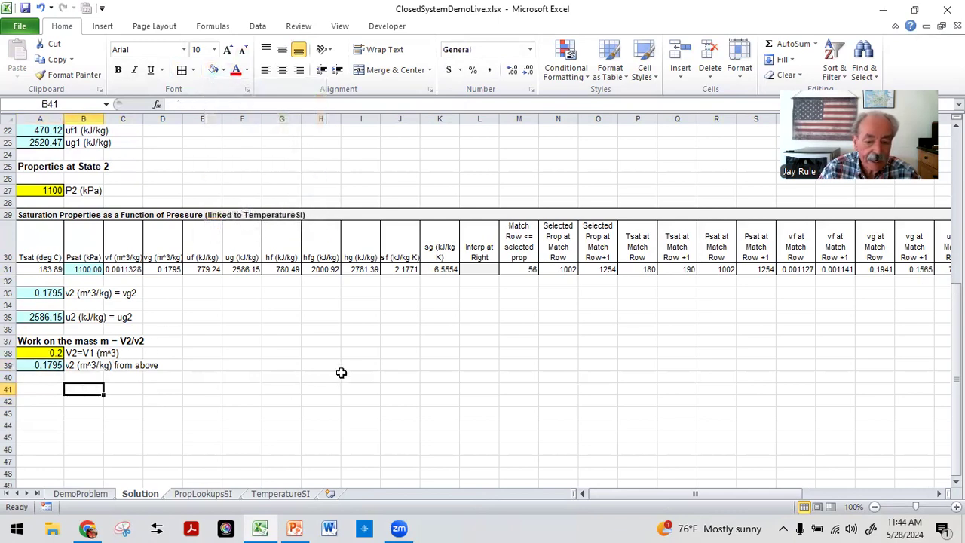
type("m (")
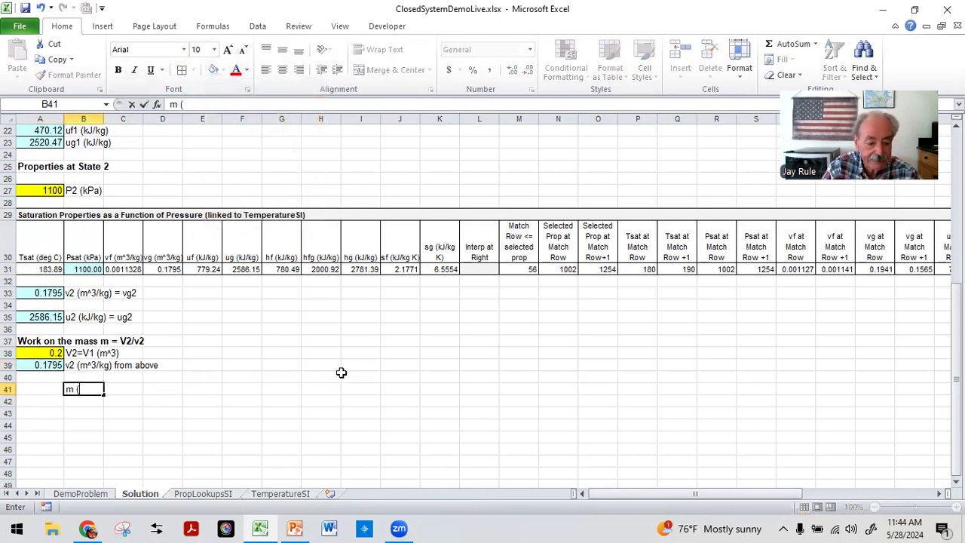
type("kg) =")
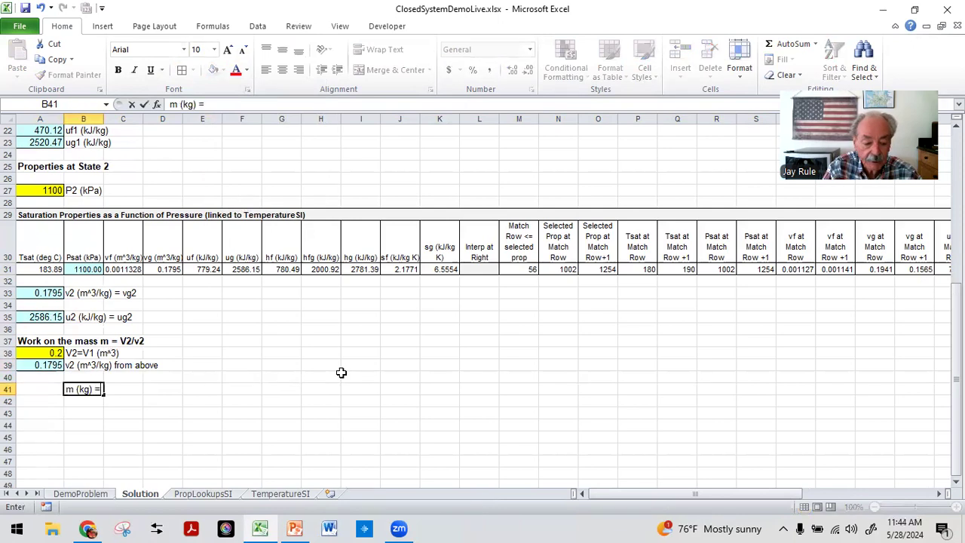
type(" V2/v2")
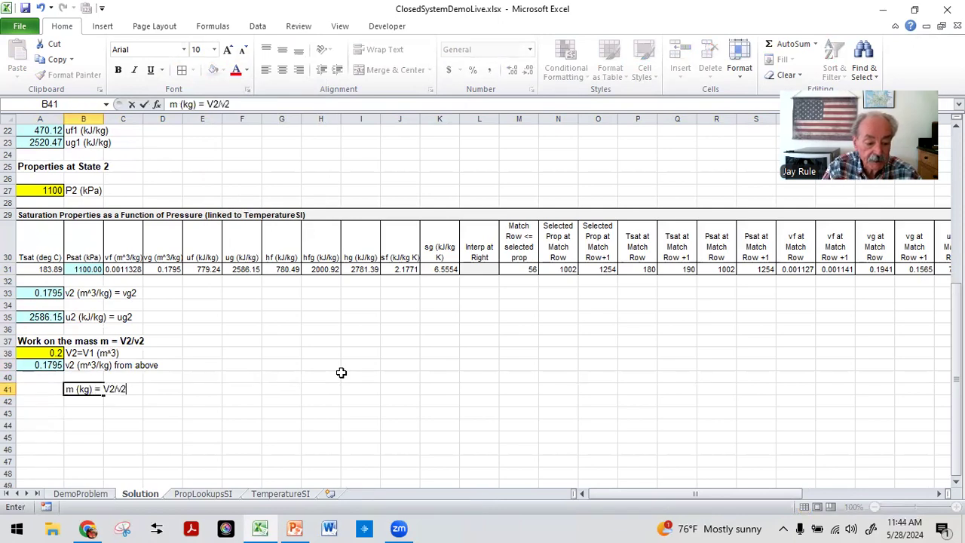
key("Return")
key("Up")
key("Left")
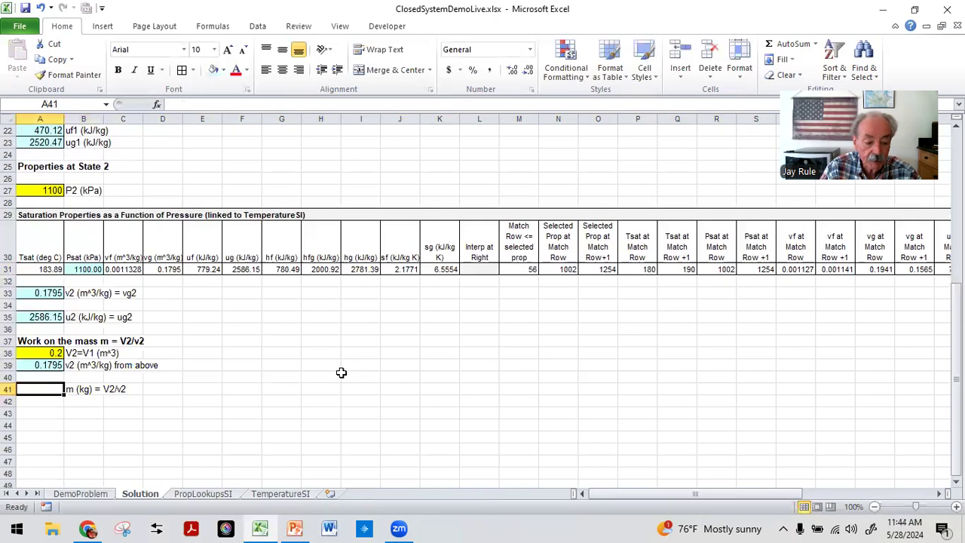
Step: Compute the mass in A41 by dividing A38 by A39
type("=")
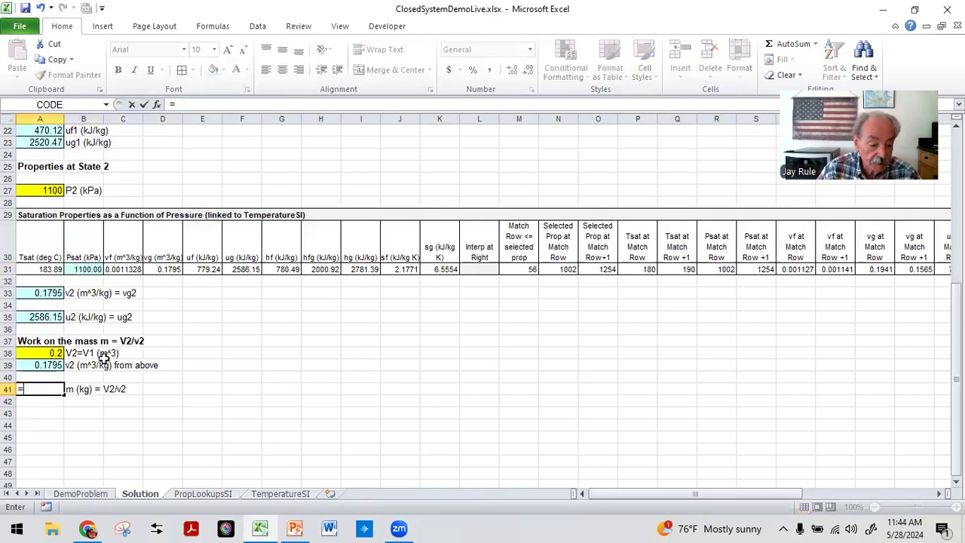
left_click(47, 352)
type("/")
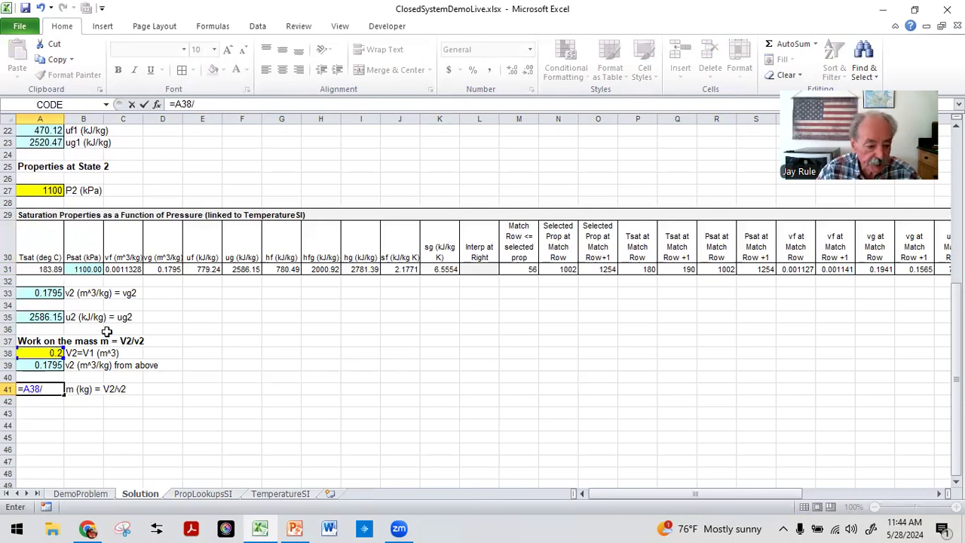
left_click(45, 365)
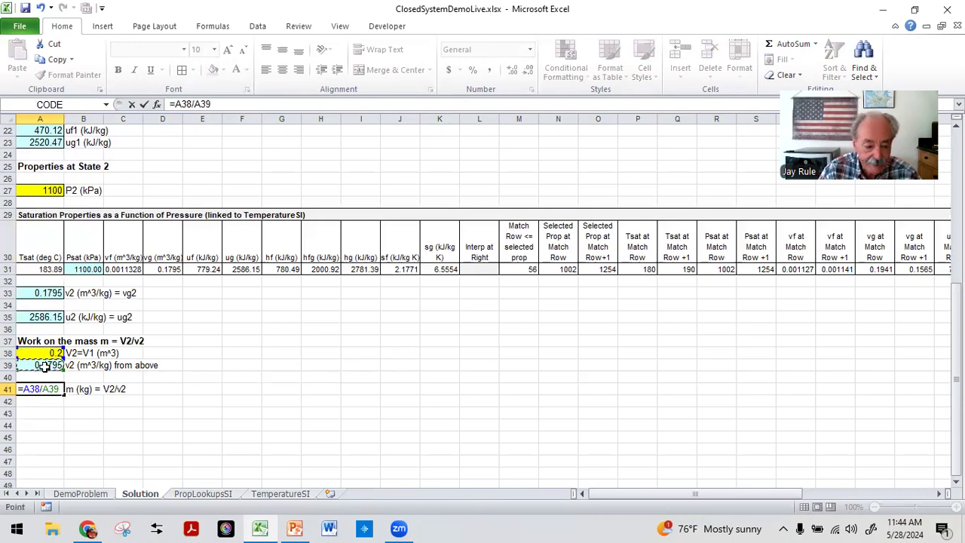
key("Return")
key("Up")
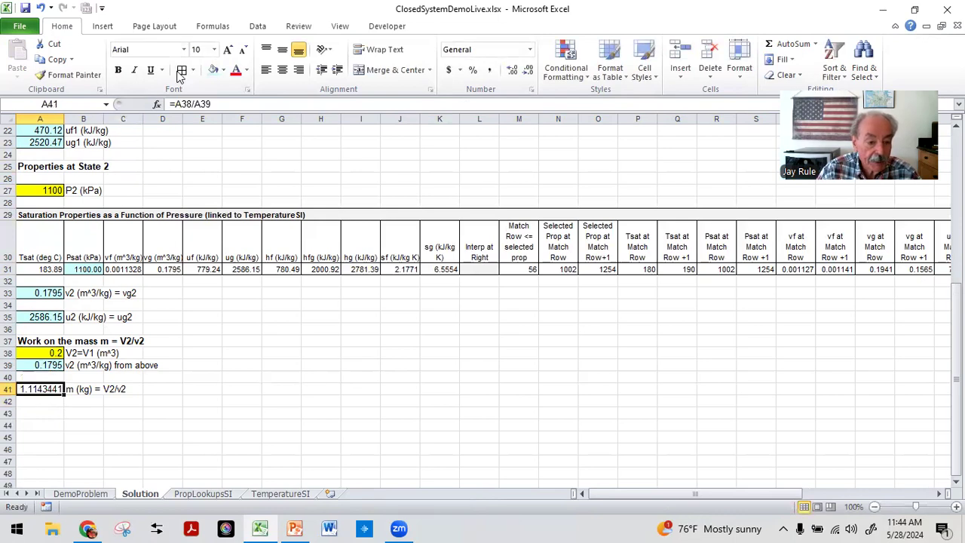
Step: Format A41 as a Number with 3 decimal places
left_click(517, 99)
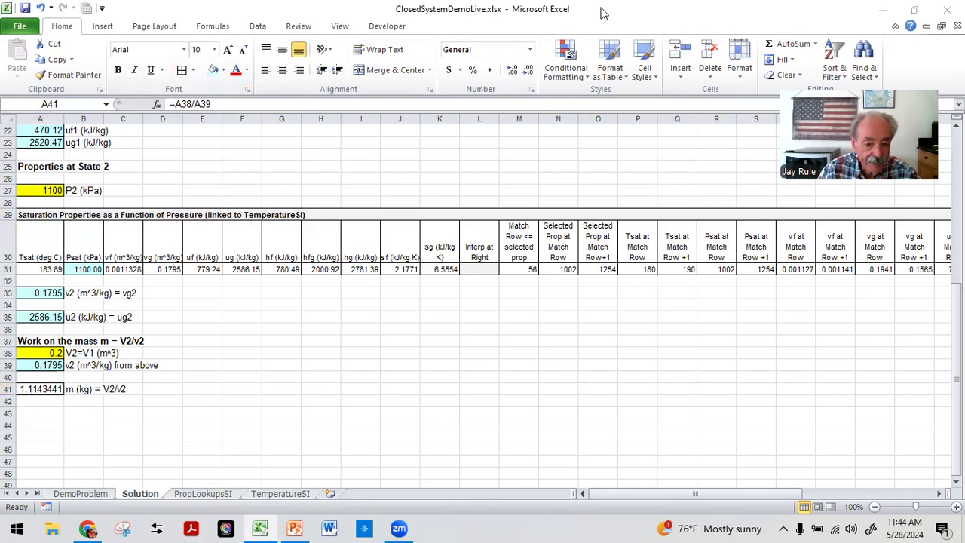
left_click(532, 89)
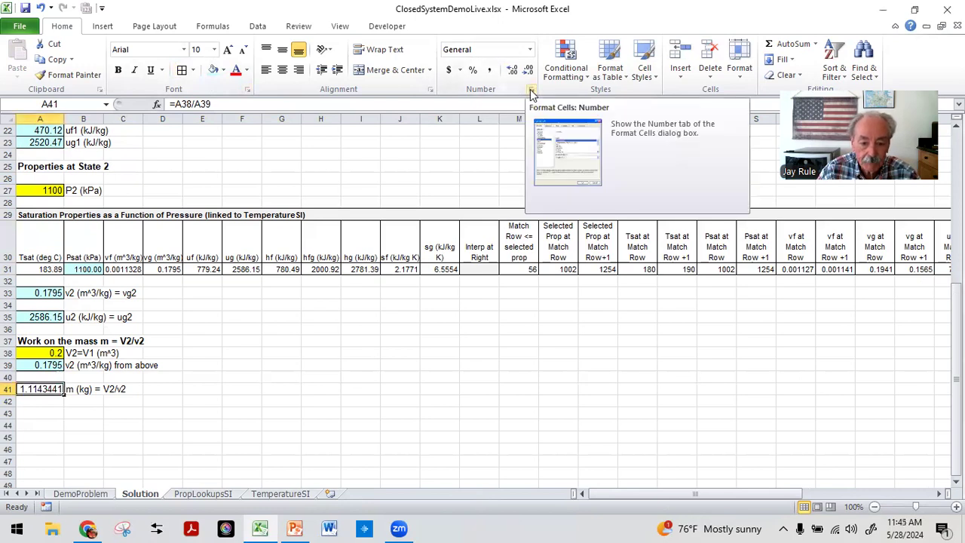
left_click(531, 90)
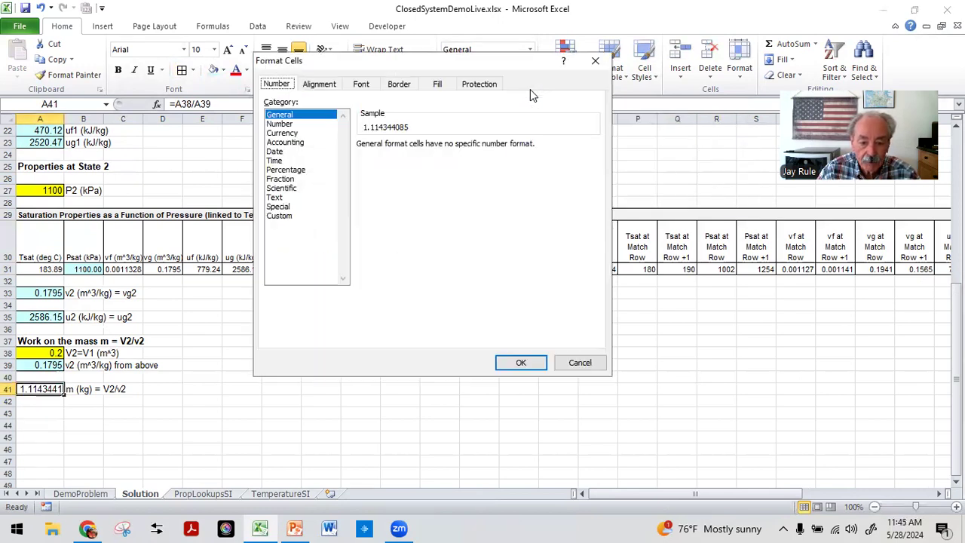
left_click(279, 123)
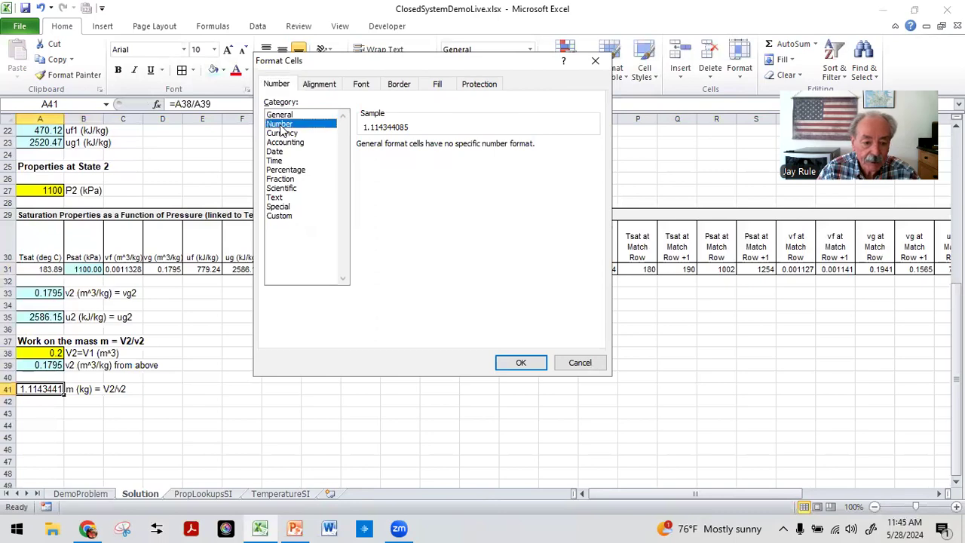
left_click(449, 143)
left_click(449, 143)
left_click(449, 150)
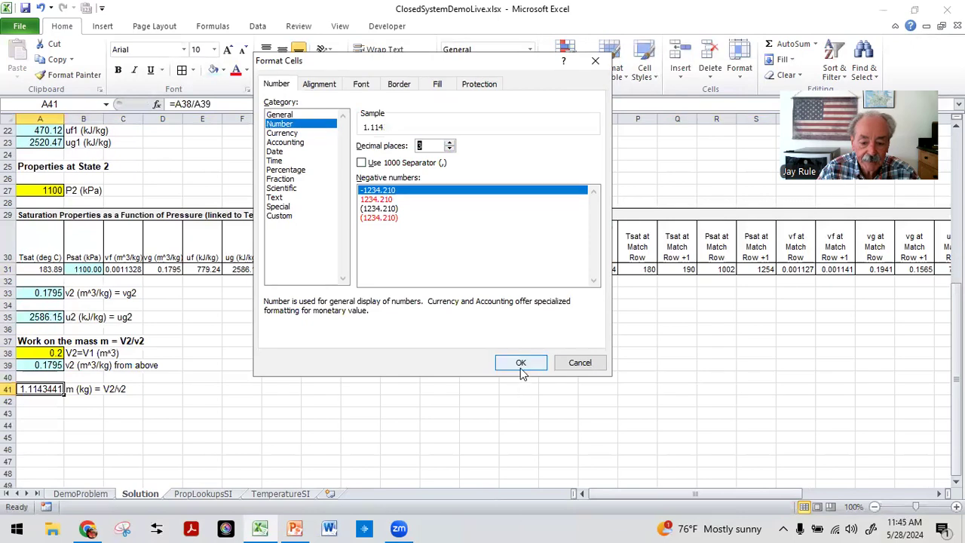
left_click(520, 364)
left_click(252, 426)
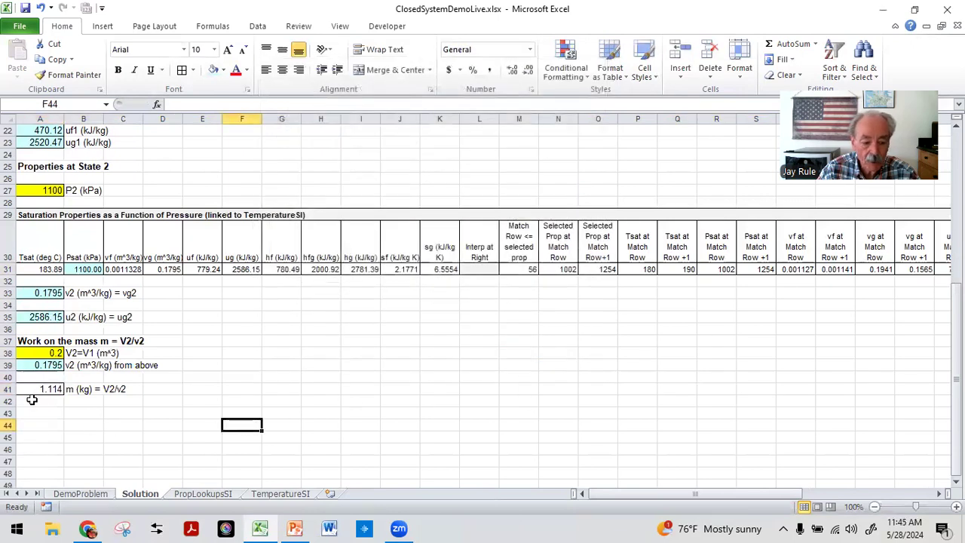
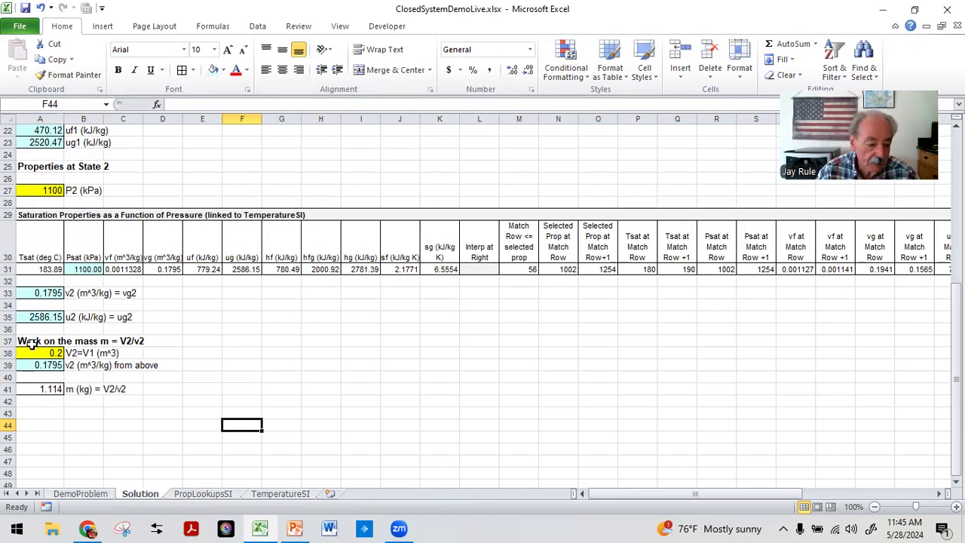
Step: Put an outside border around the mass block spanning A37 to E41
left_click_drag(23, 341, 197, 390)
left_click(192, 70)
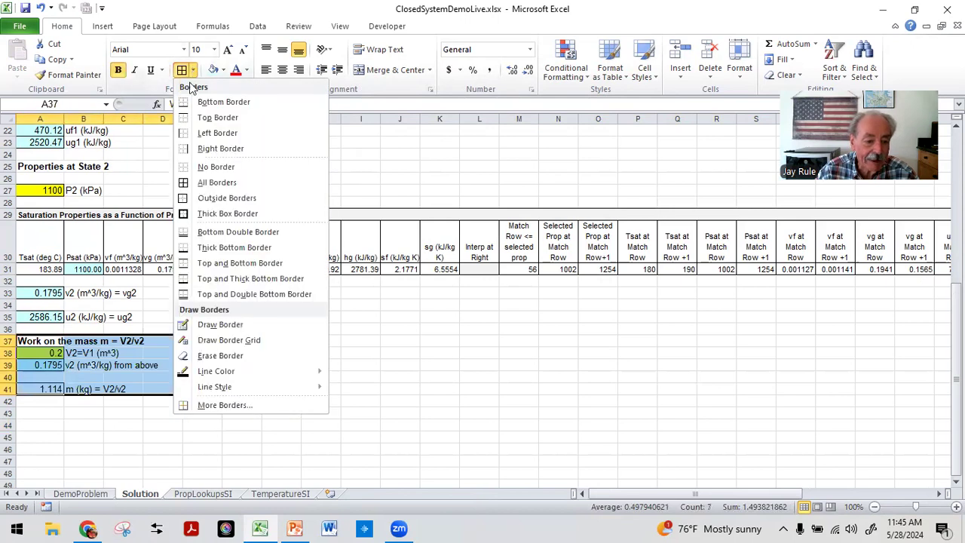
left_click(205, 197)
Step: Enter the bold heading Quality at state 1 (x1) = (v1-vf1)/(vg1-vf1) in A43
left_click(47, 413)
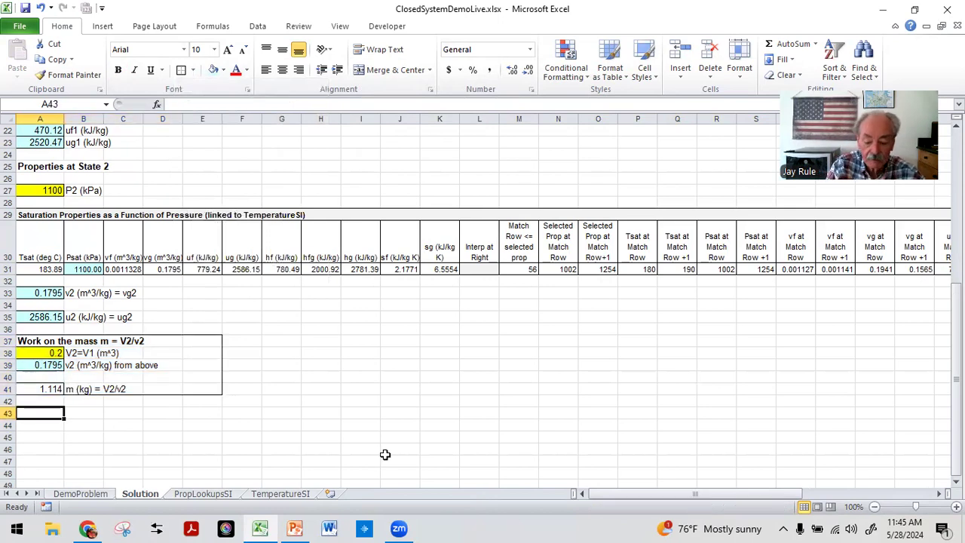
type("Quality")
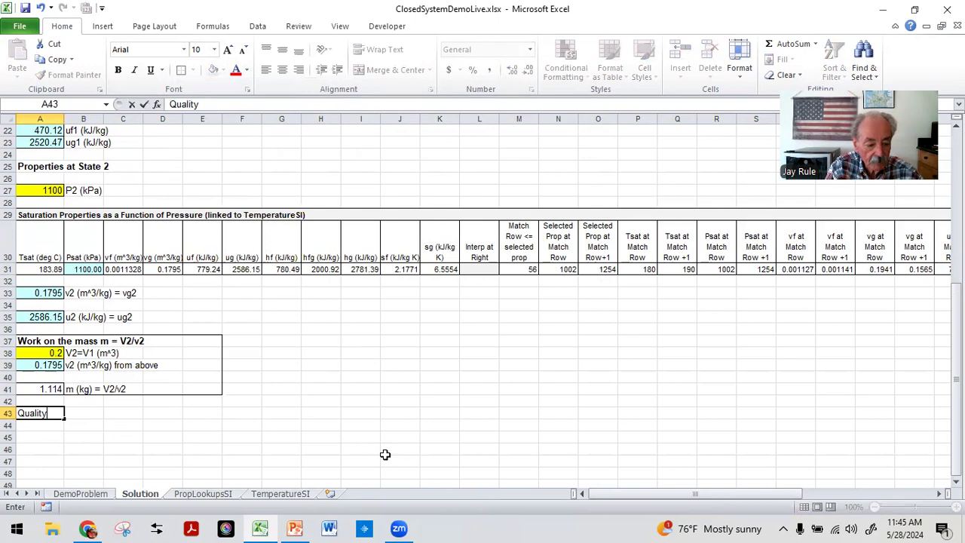
type(" at state")
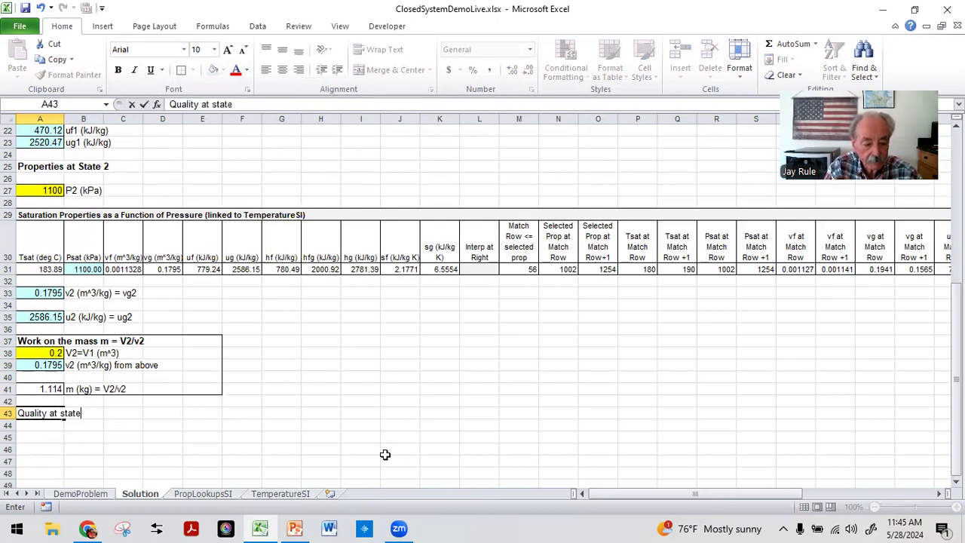
type(" 1 (x1)")
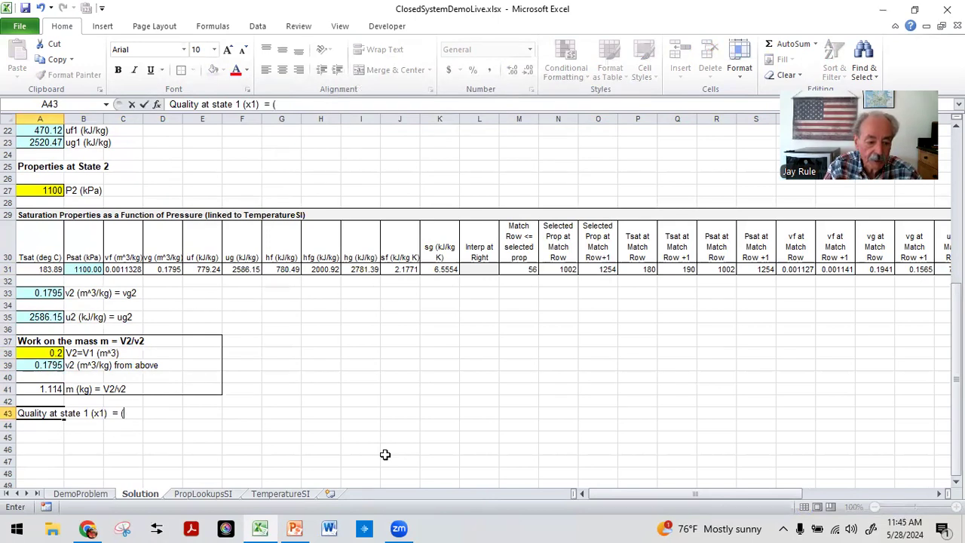
type("  = (v1-vf")
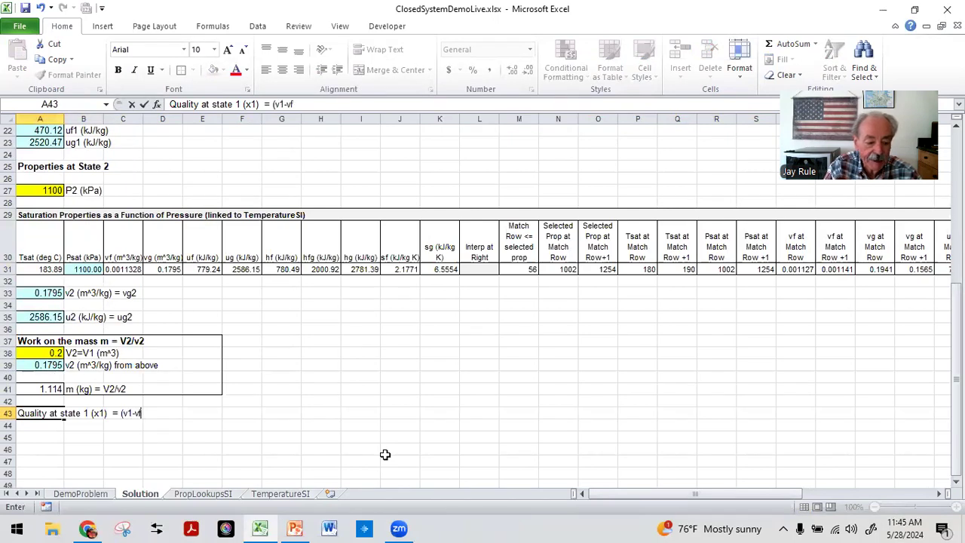
type("1)")
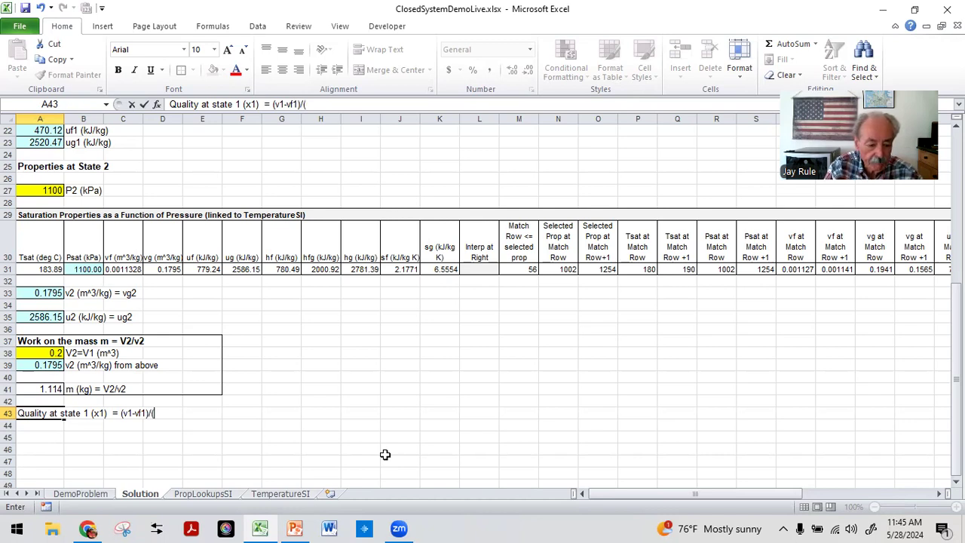
type("/(vg1-")
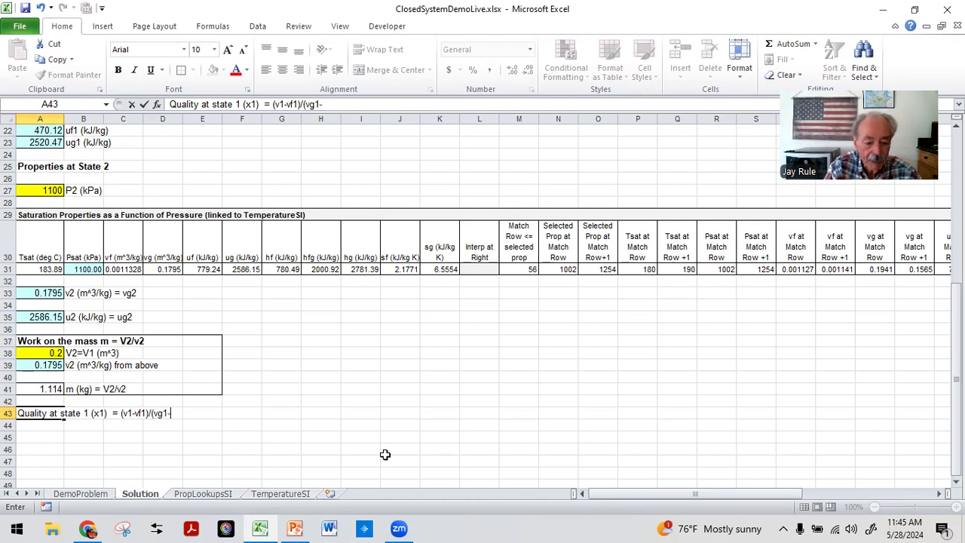
type("vf1")
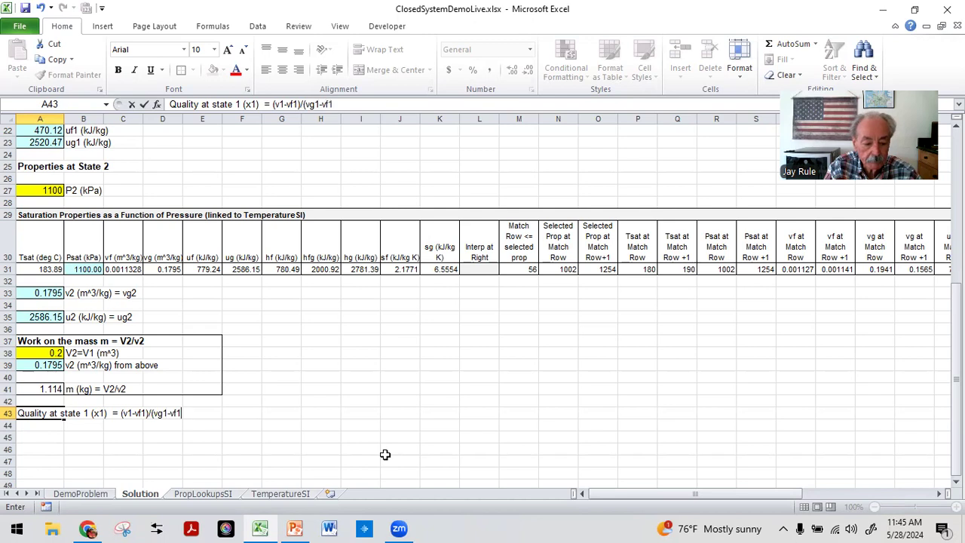
type(")")
key("Return")
key("Up")
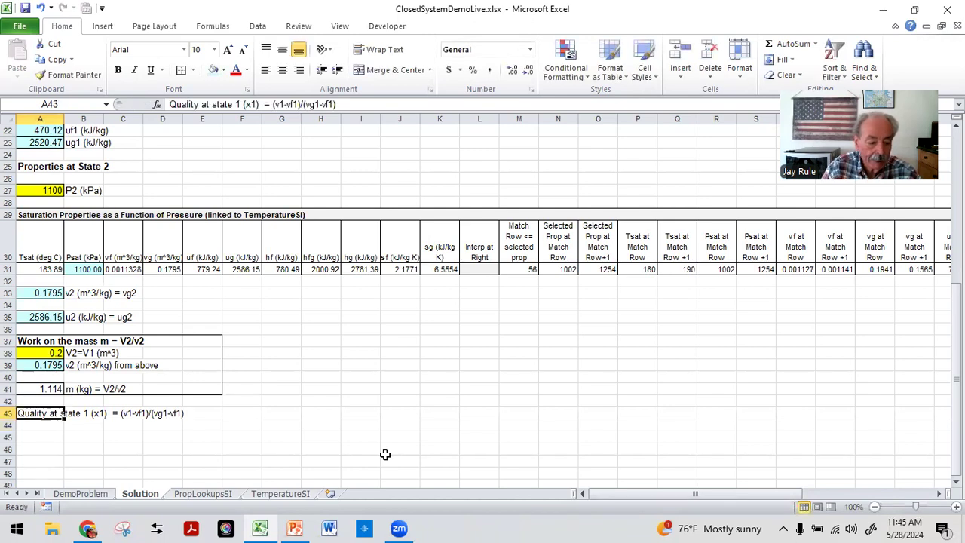
left_click(117, 70)
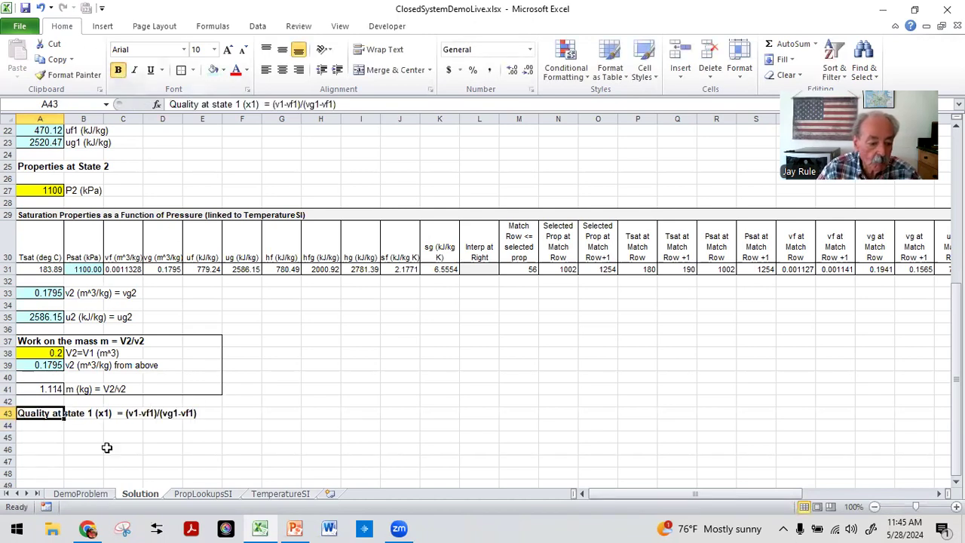
Step: Link A44 to the v2 value in A33
left_click(42, 428)
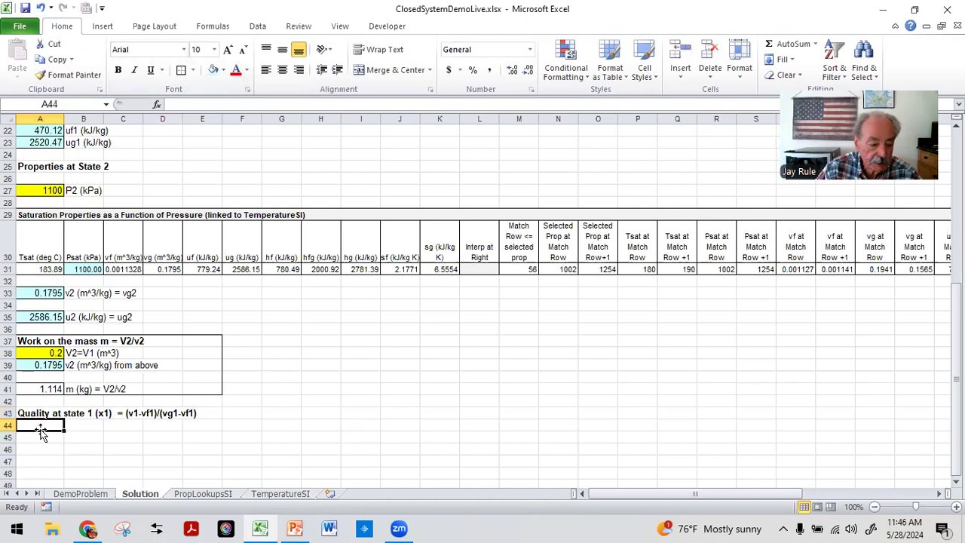
type("=")
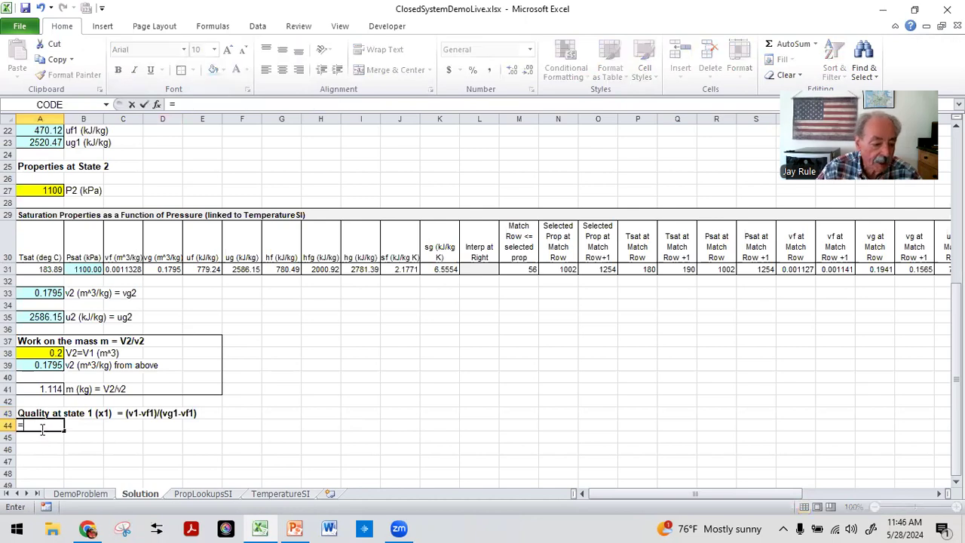
left_click(39, 292)
key("Return")
key("Up")
key("Right")
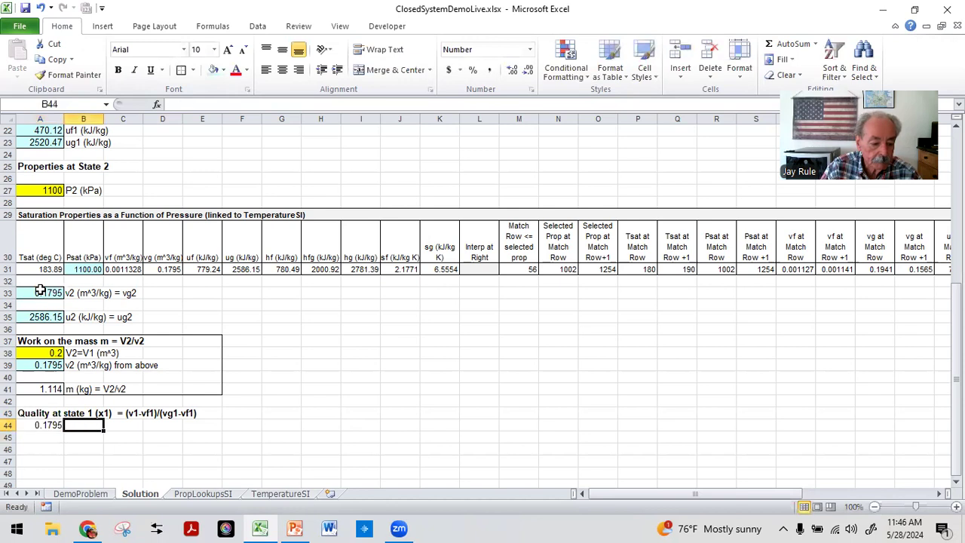
Step: Label B44 as v1 = v2 (m^3/kg) from above
type("v1 = v")
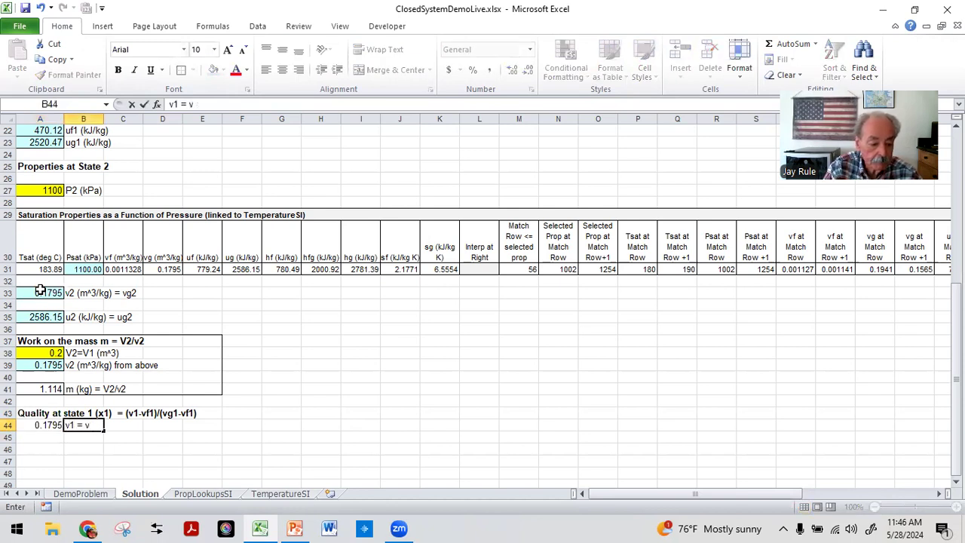
type("1(m")
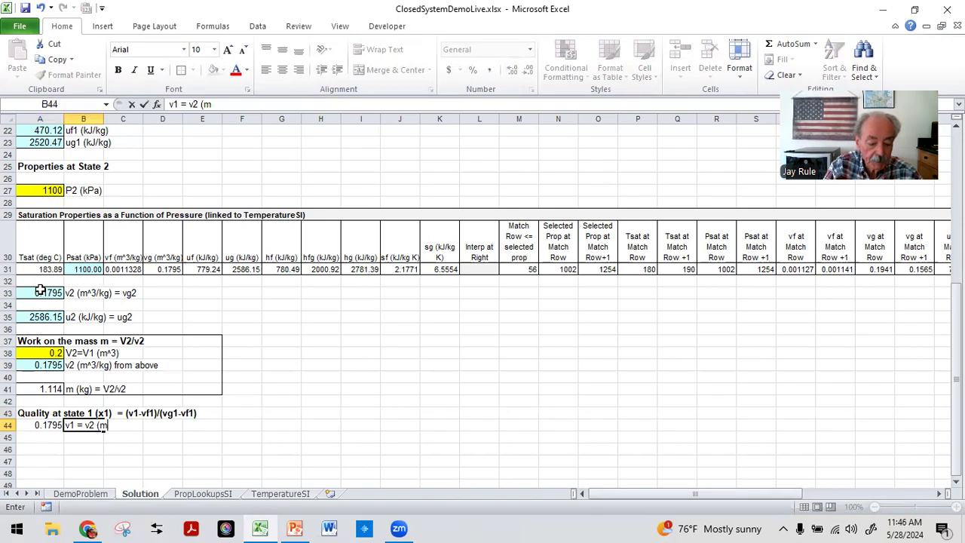
type("^3/")
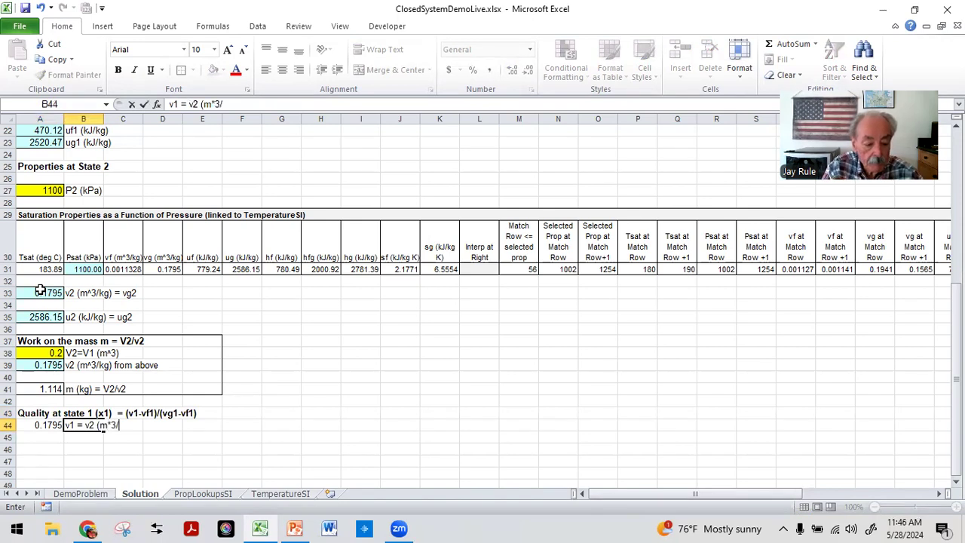
type("kg) from above")
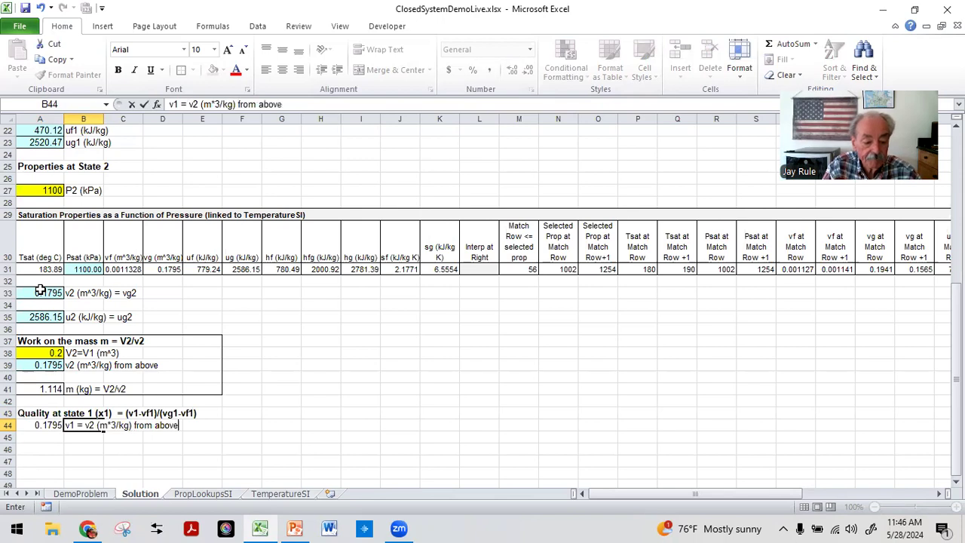
key("ctrl+Return")
Step: Shade A44 light blue
key("Left")
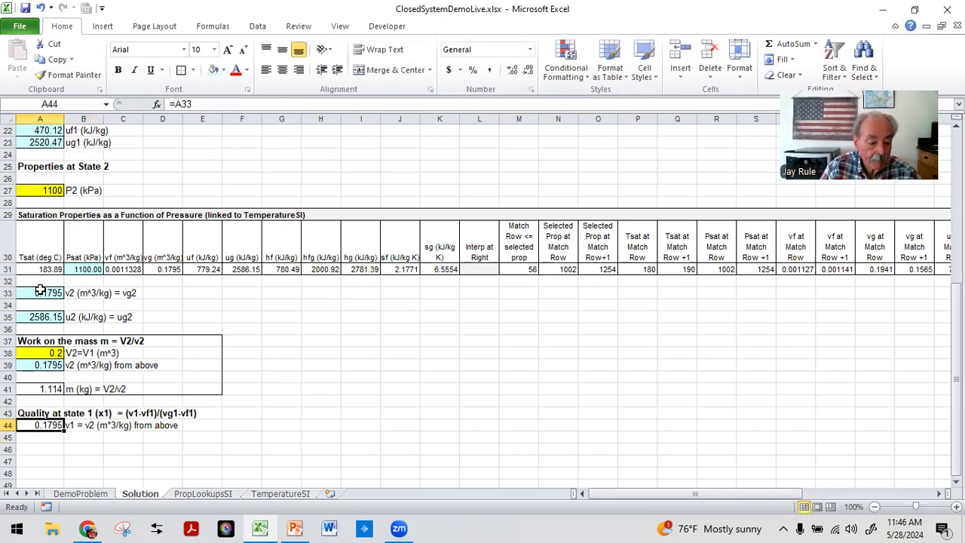
left_click(213, 70)
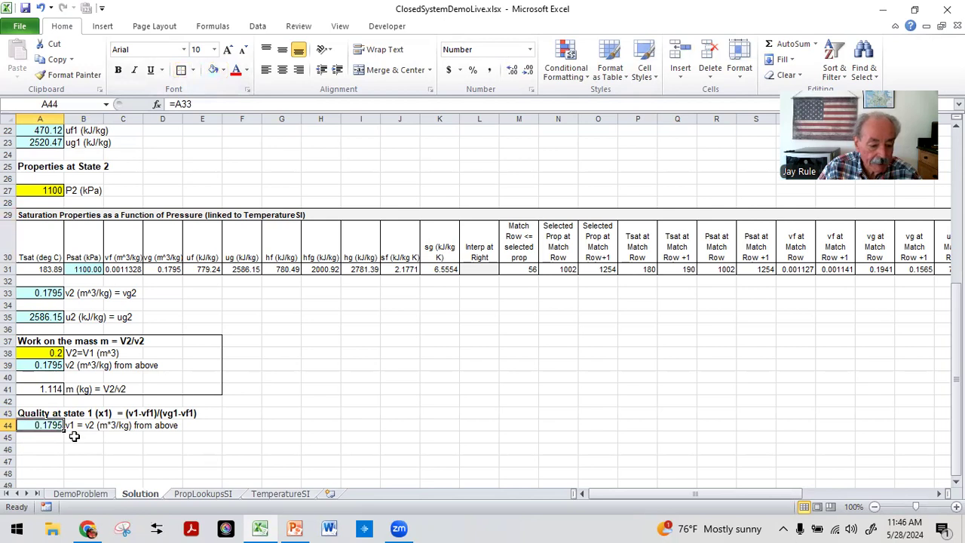
key("Down")
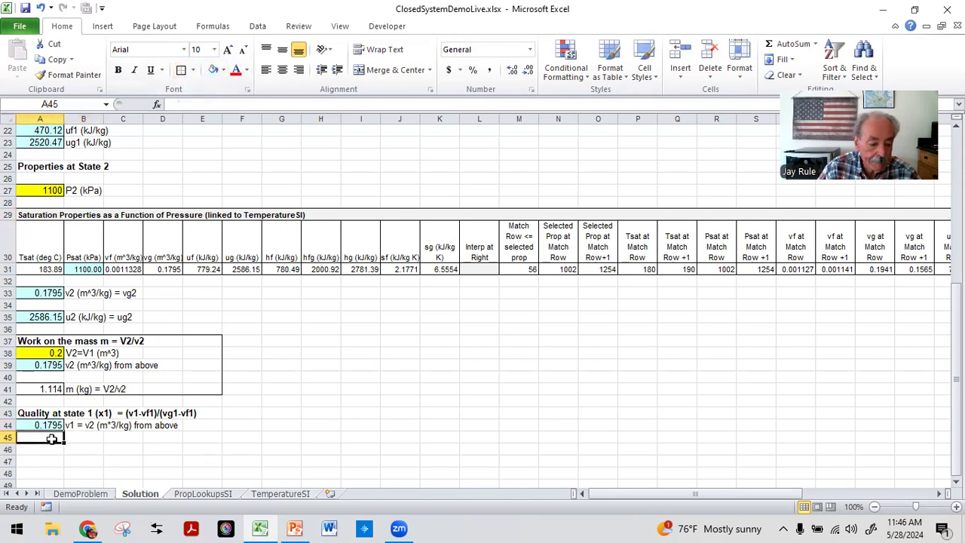
Step: Link A45 to the vf1 value in A19 and label B45 as vf1
type("=")
scroll(37, 336, "up", 2)
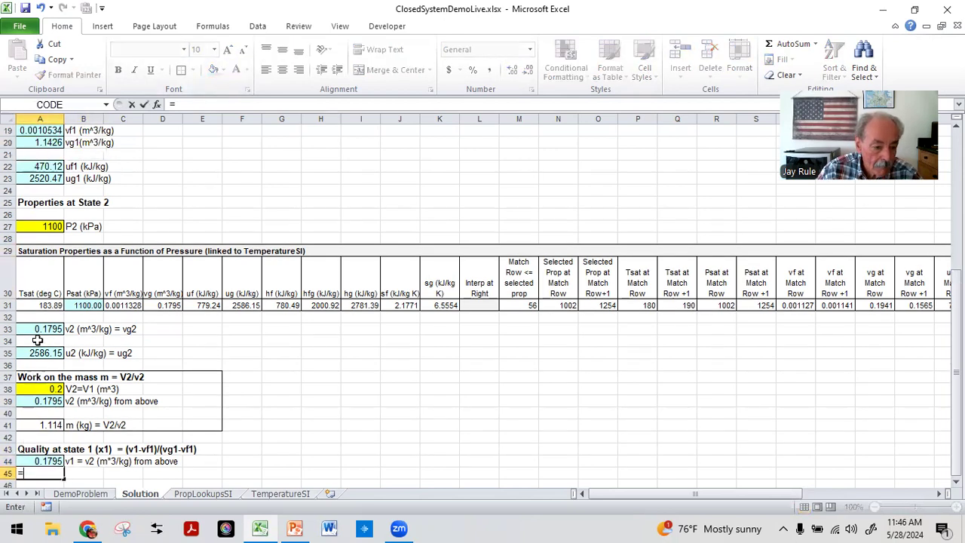
left_click(41, 196)
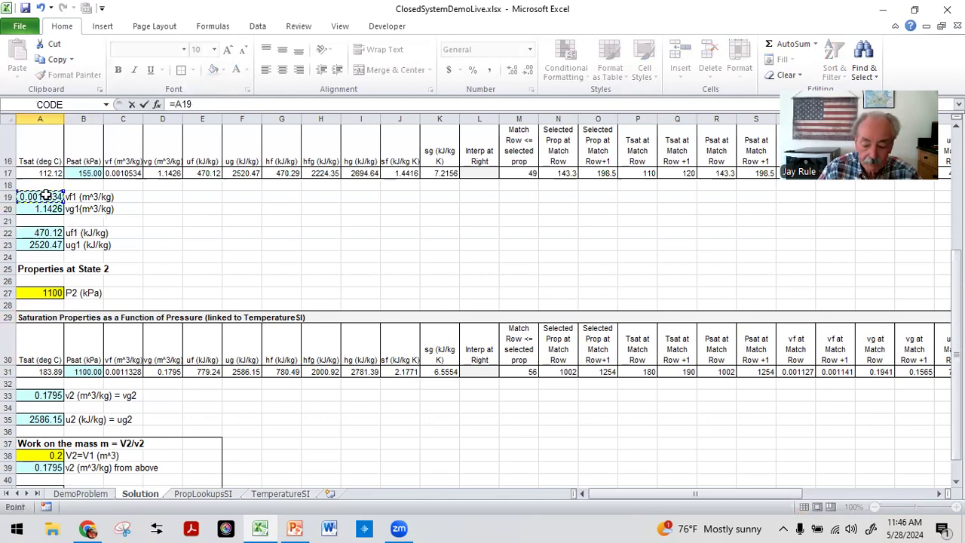
key("Return")
key("Up")
key("Right")
type("vf")
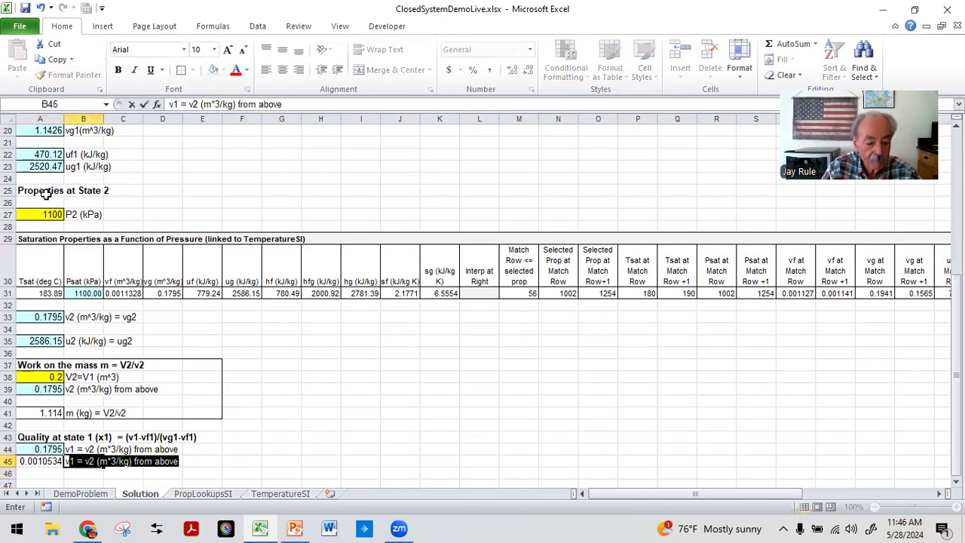
key("Return")
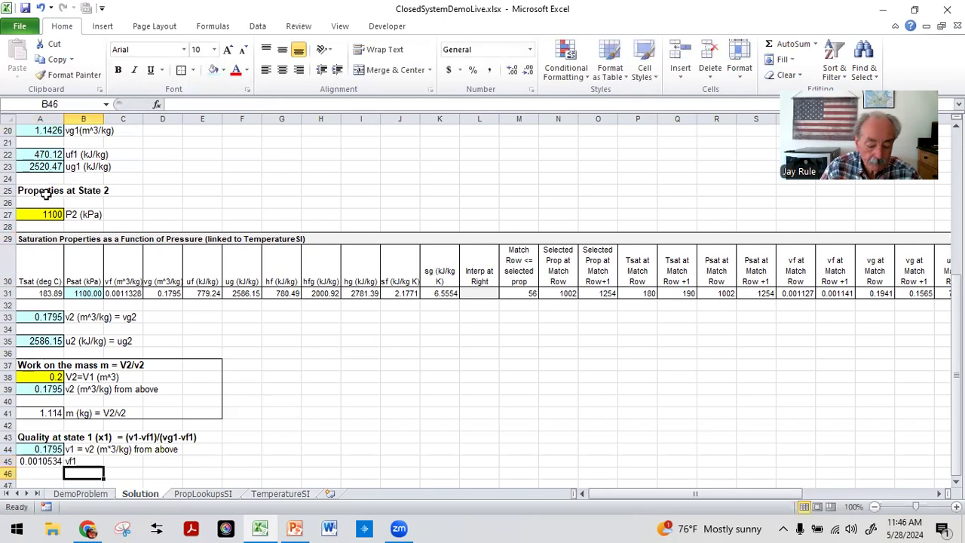
Step: Link A46 to the vg1 value in A20
type("=")
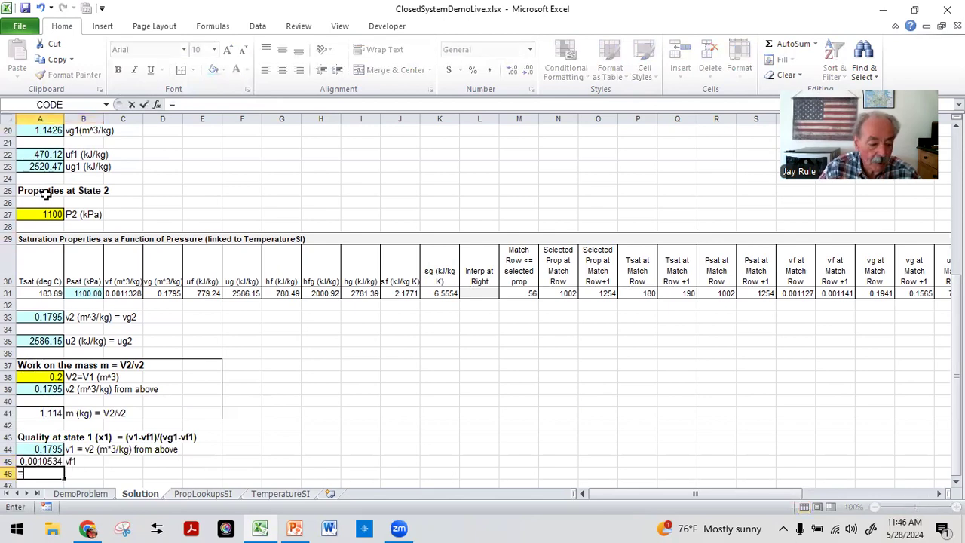
scroll(53, 195, "up", 1)
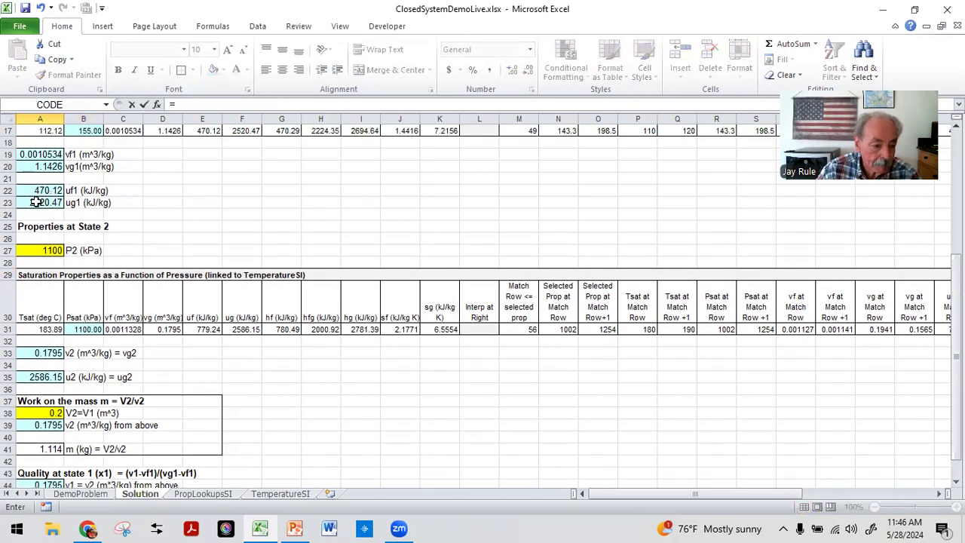
left_click(39, 167)
key("Return")
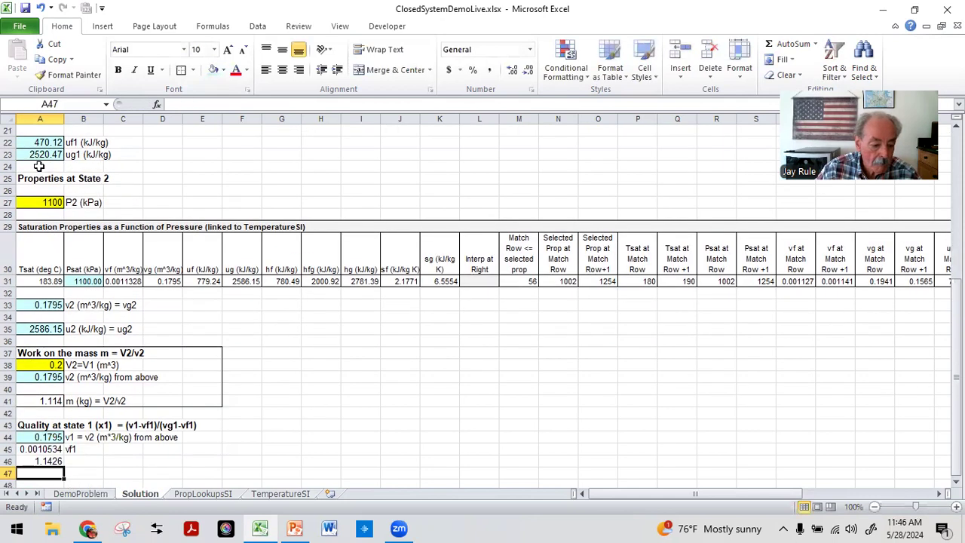
Step: Copy the vf1 and vg1 unit labels from B19:B20 into B45:B46
scroll(77, 244, "up", 4)
left_click_drag(77, 243, 78, 256)
left_click(53, 61)
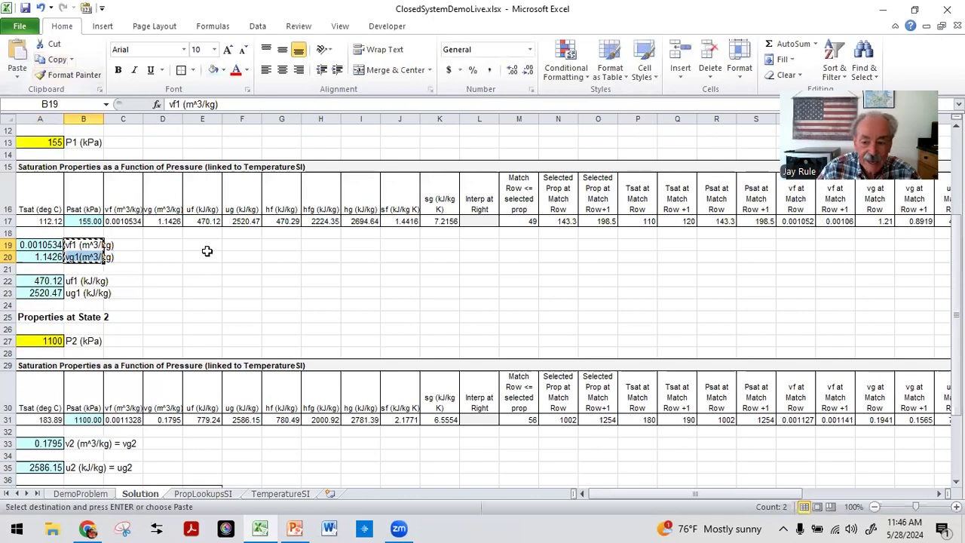
scroll(119, 304, "down", 5)
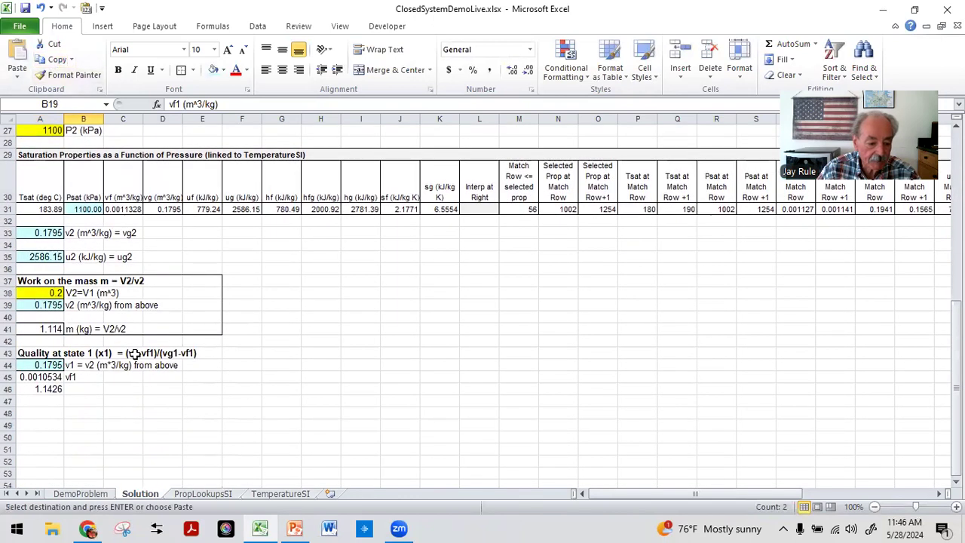
left_click(84, 376)
left_click(16, 64)
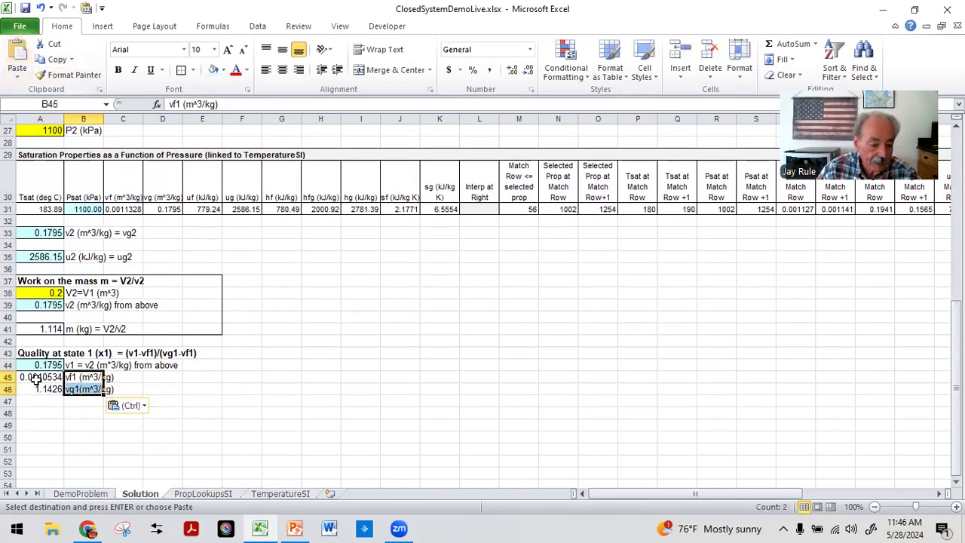
Step: Apply all borders to A45:A46
left_click_drag(34, 377, 34, 388)
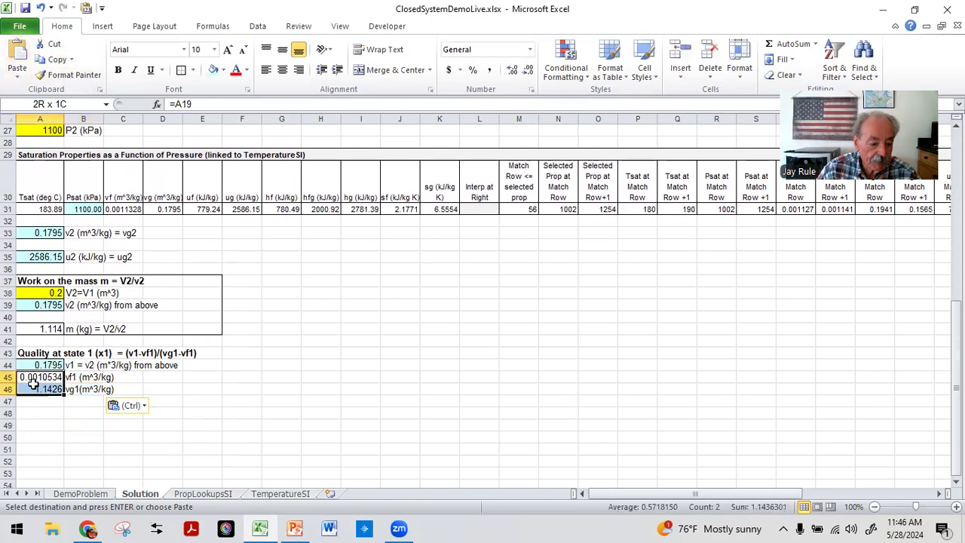
left_click(193, 69)
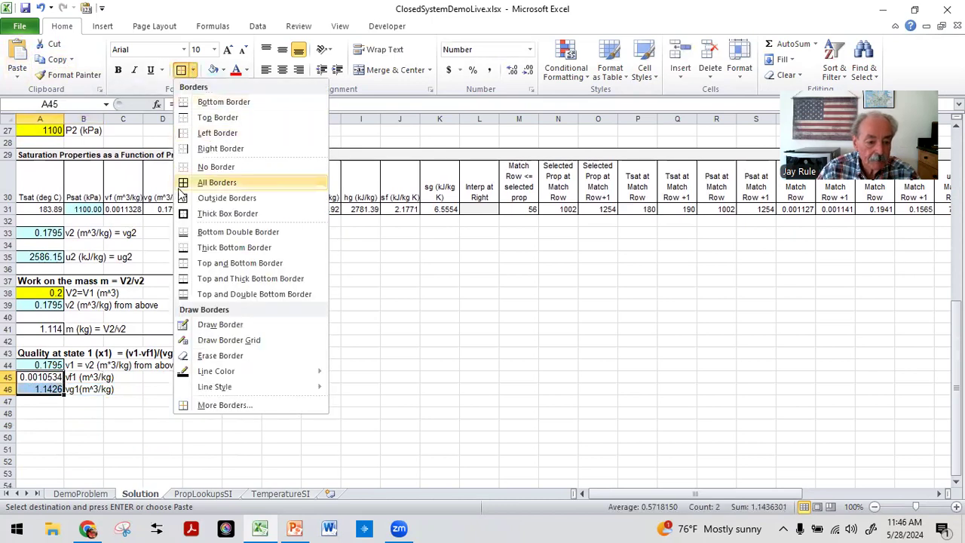
left_click(184, 183)
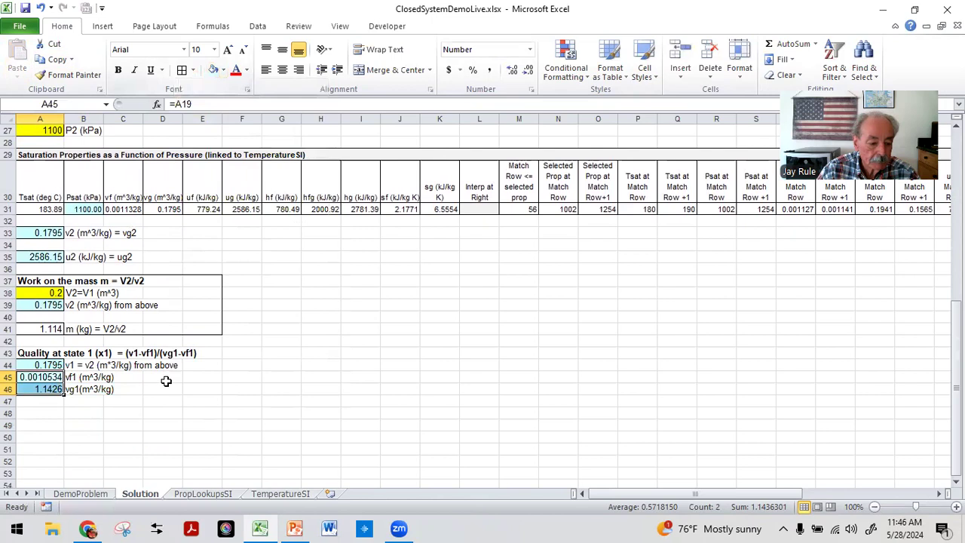
left_click_drag(89, 436, 100, 448)
left_click(81, 413)
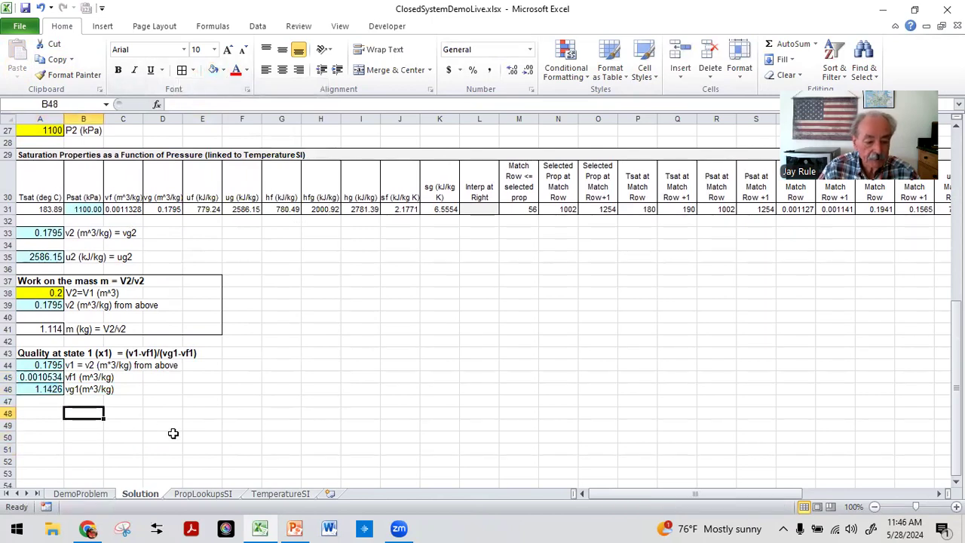
Step: Label B48 as "x1 (quality at state 1)"
type("x1")
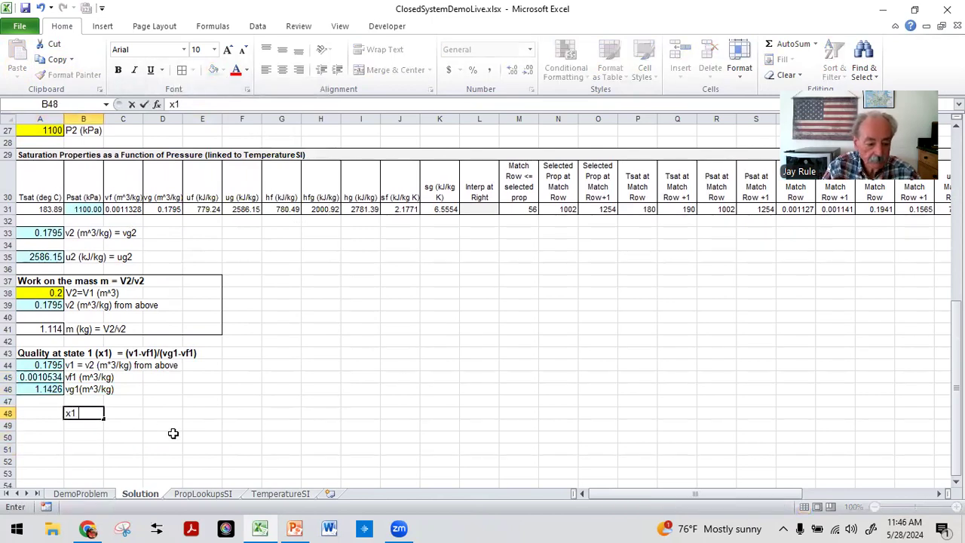
type(" (quality ")
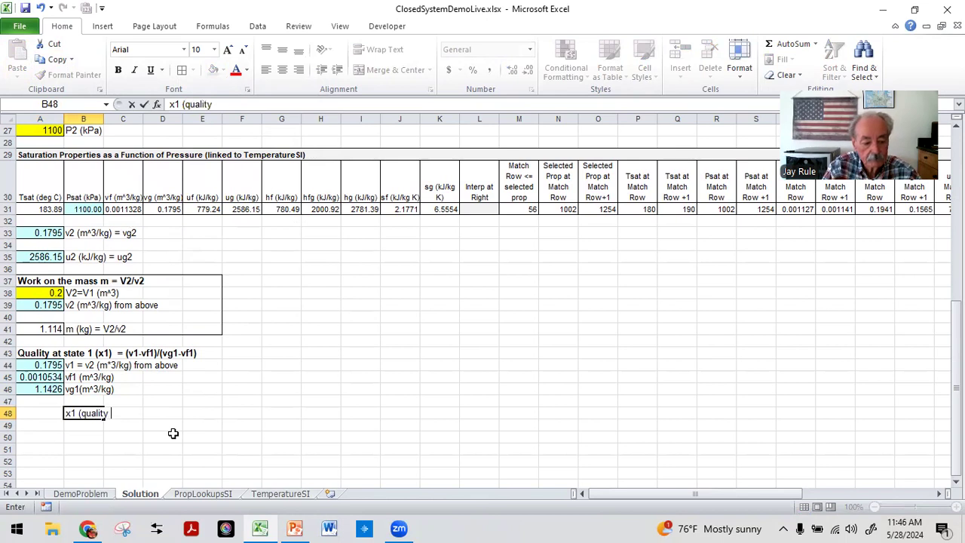
type("at state 2")
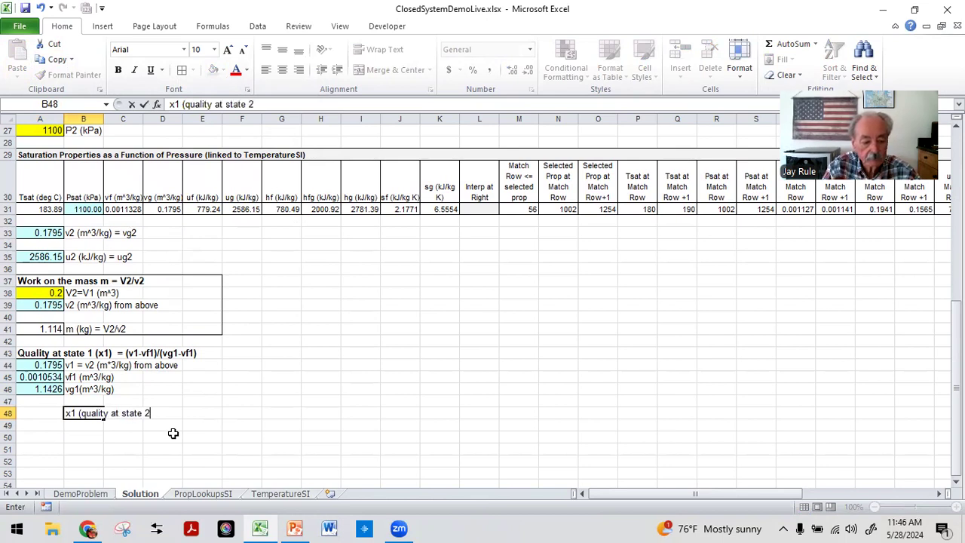
key("BackSpace")
type("1)")
key("Return")
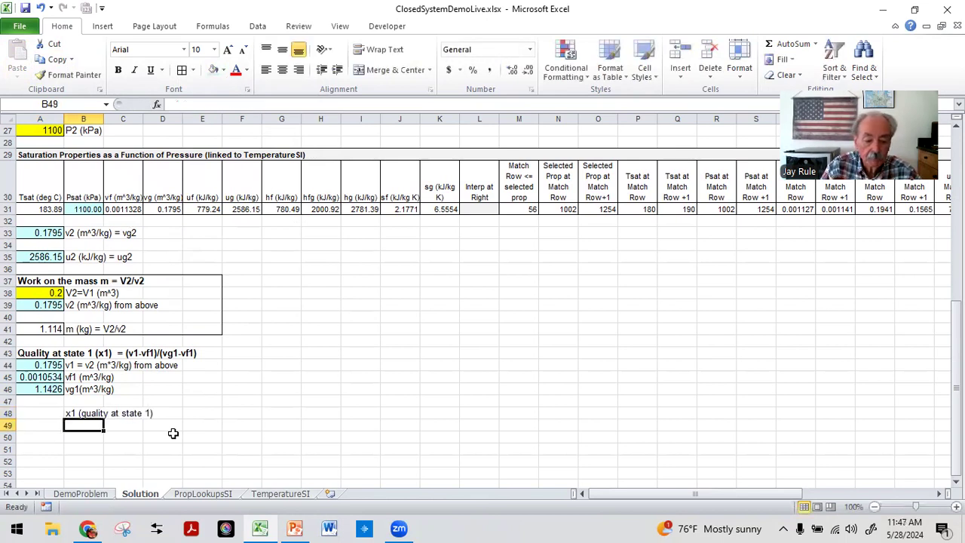
Step: Enter the quality formula =(A44-A45)/(A46-A45) in A48
key("Up")
key("Left")
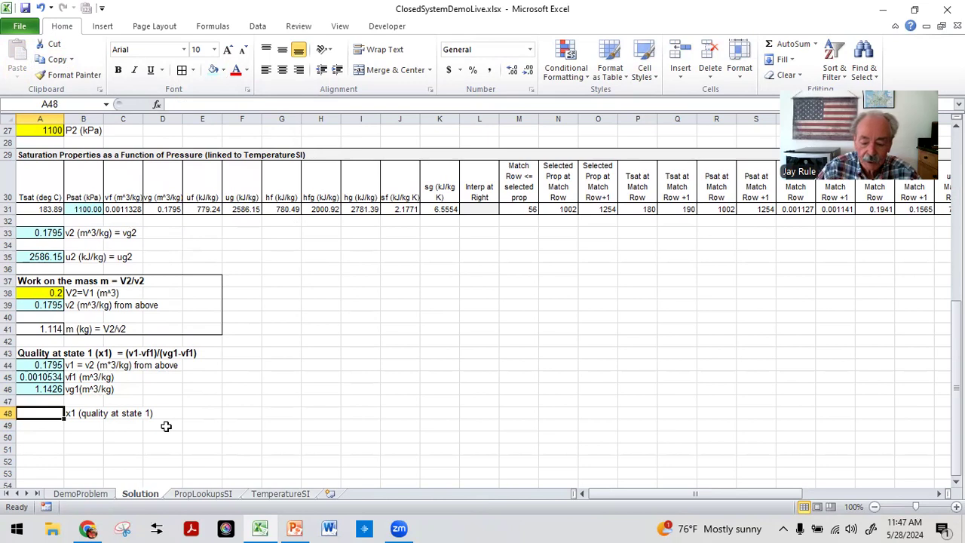
type("=")
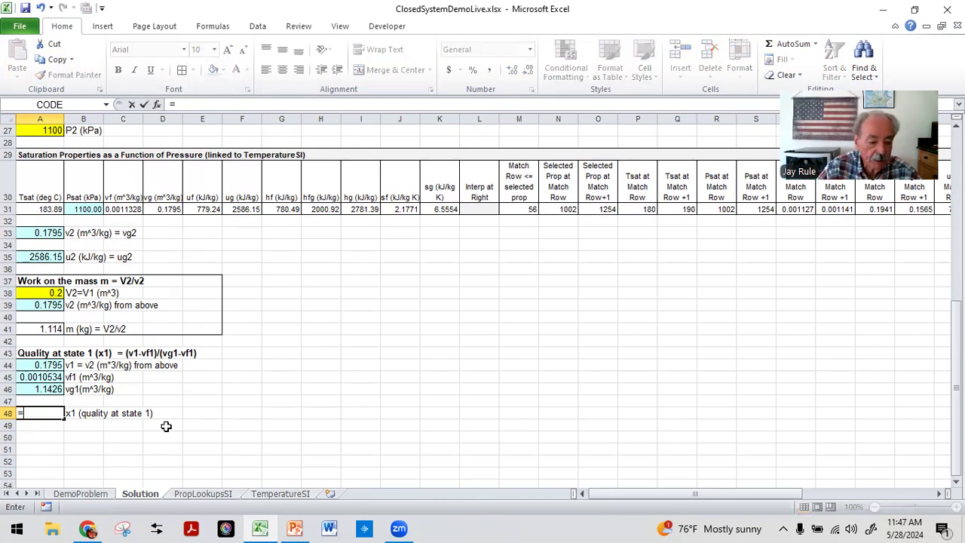
type("(")
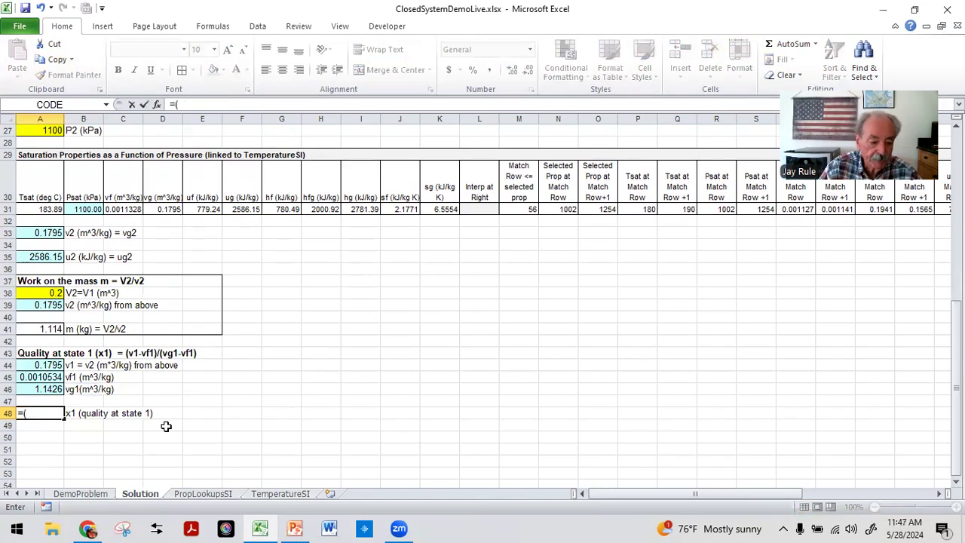
left_click(37, 364)
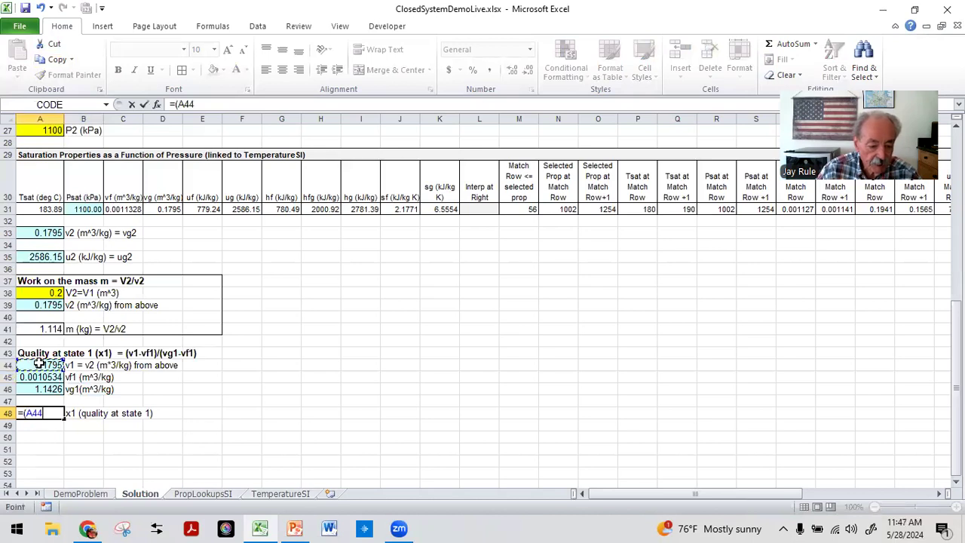
type("-")
left_click(35, 376)
type(")")
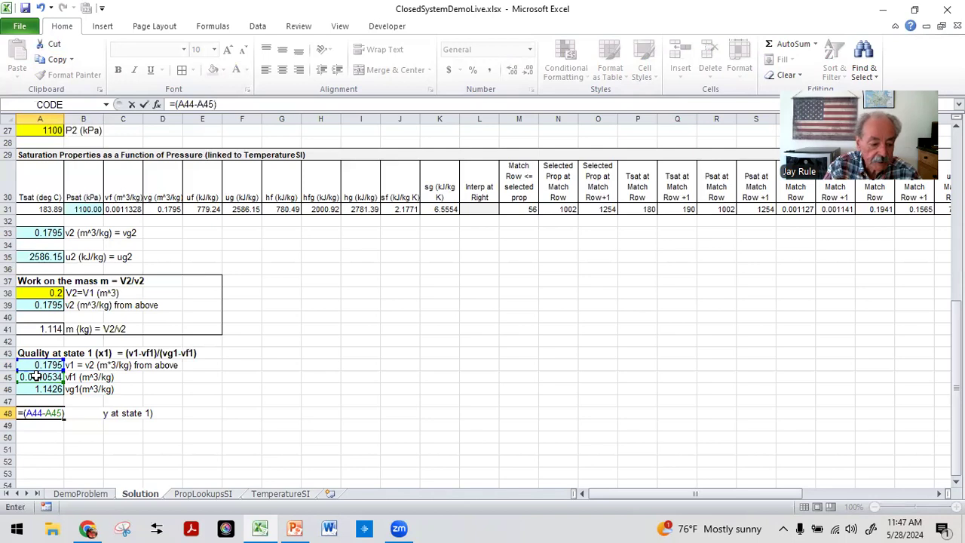
type("/(")
left_click(36, 388)
type("-")
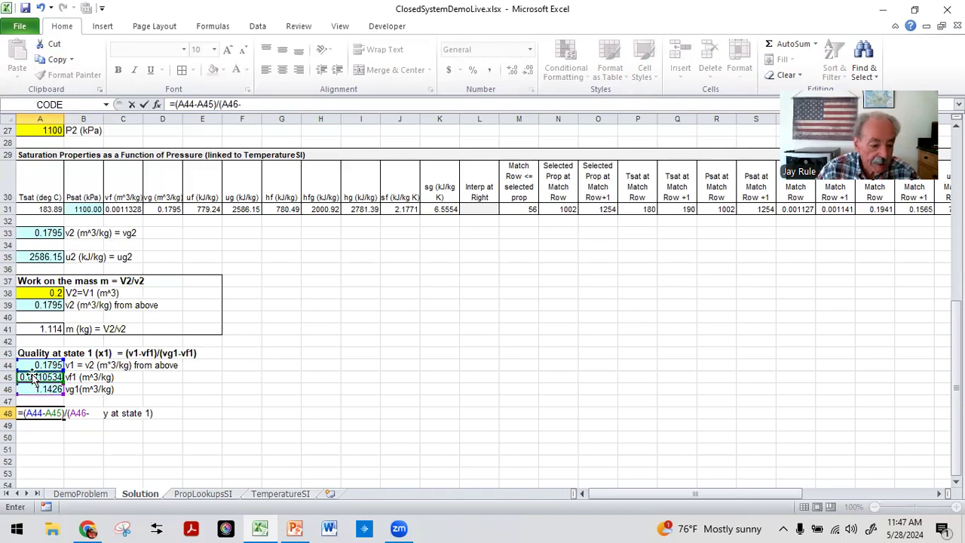
left_click(32, 377)
type(")")
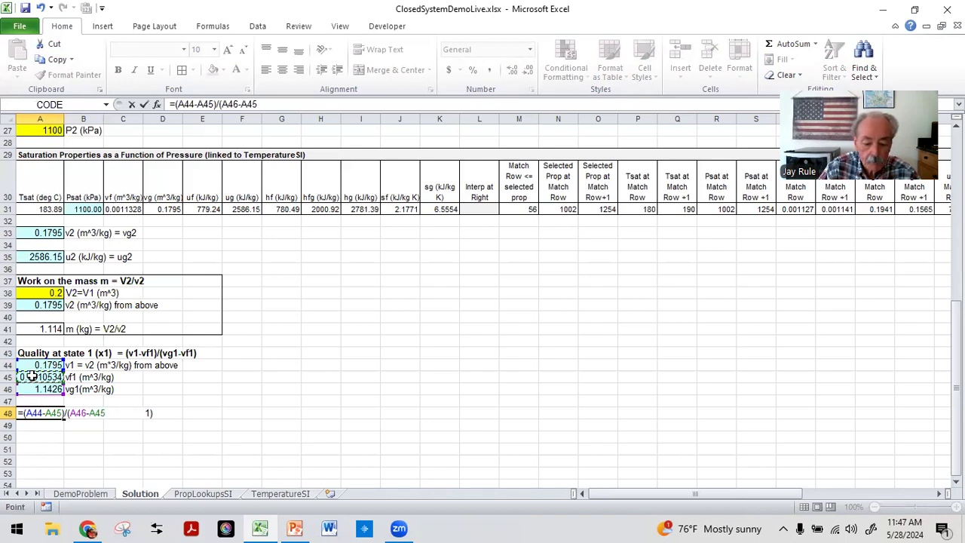
key("Return")
Step: Format A48 as a number with 4 decimal places
key("Up")
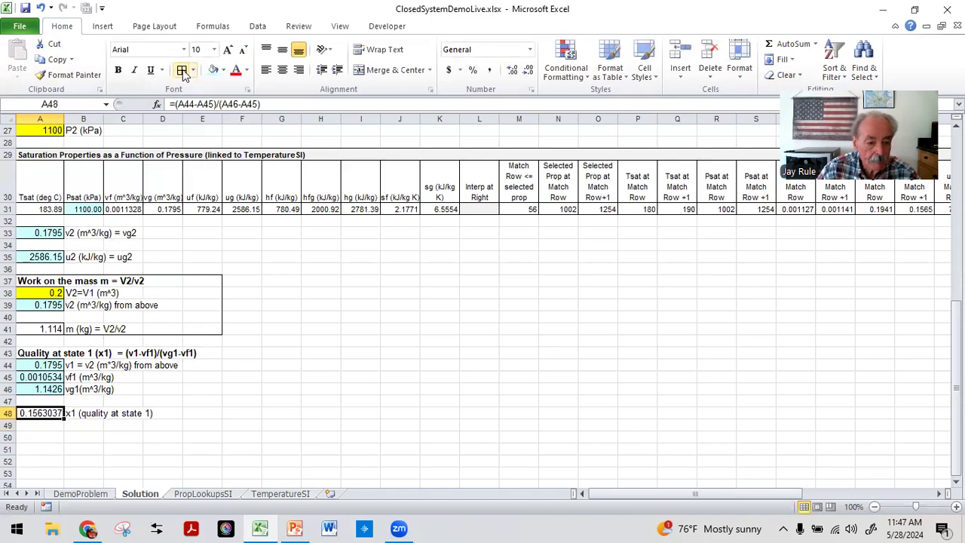
left_click(531, 91)
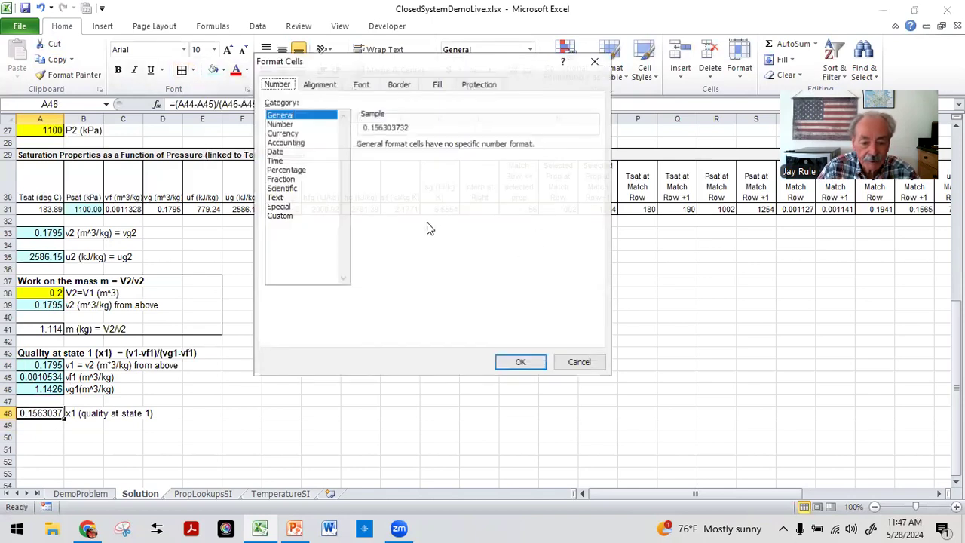
left_click(281, 123)
left_click(448, 145)
left_click(449, 145)
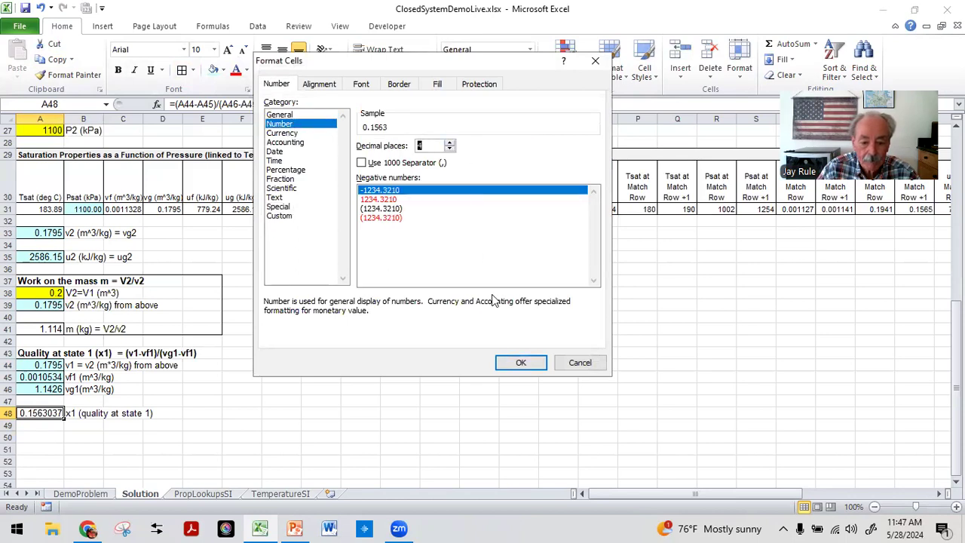
left_click(520, 362)
left_click(440, 389)
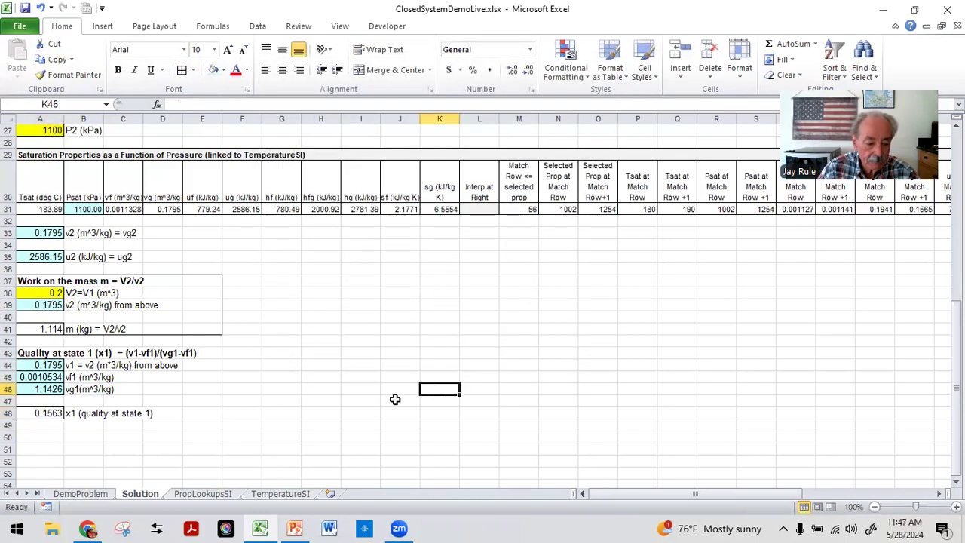
Step: Link A49 to the quality value in A48
left_click(44, 423)
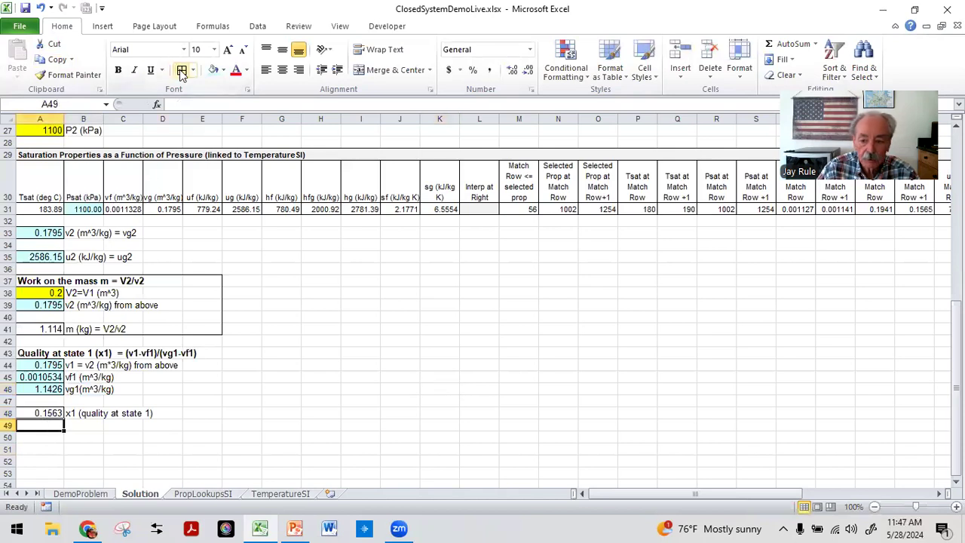
type("=")
left_click(44, 414)
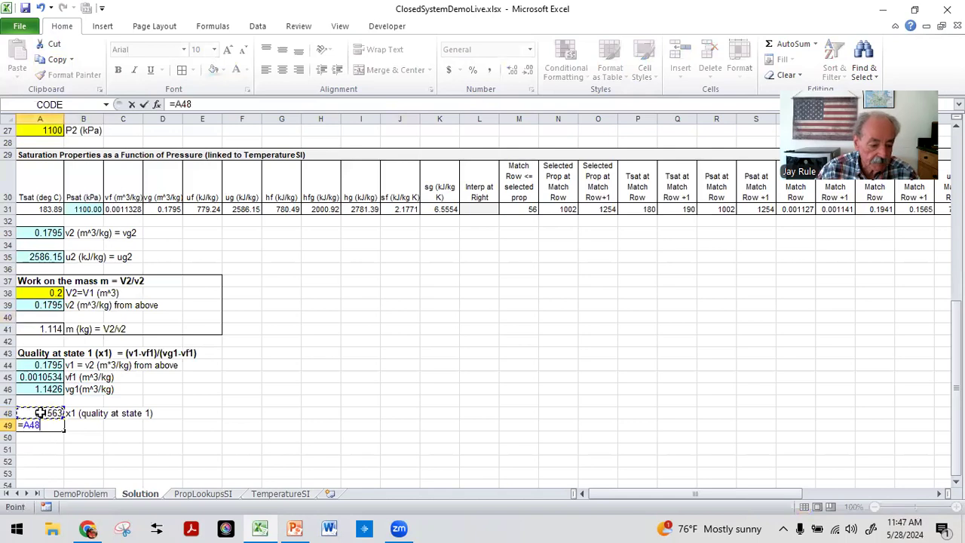
key("ctrl+Return")
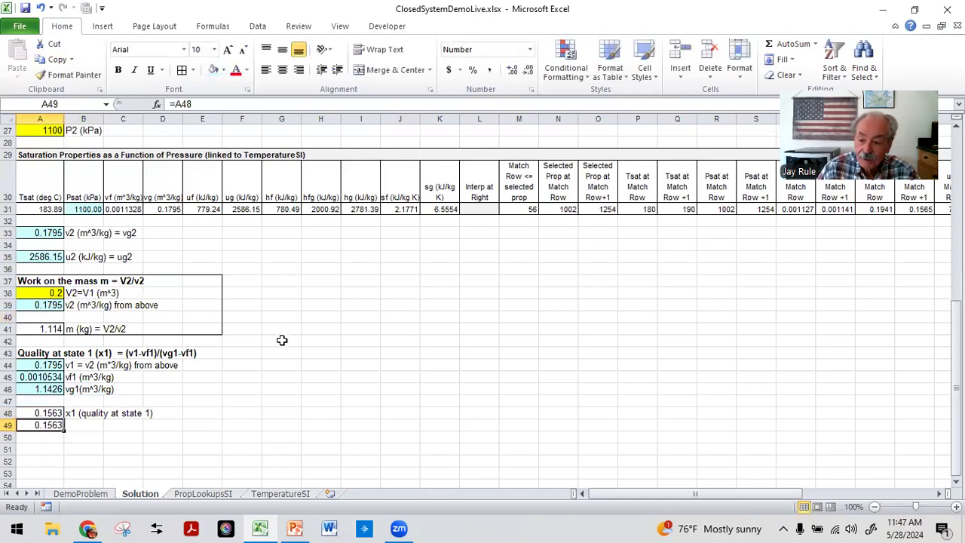
Step: Format A49 as a percentage with 2 decimal places
left_click(532, 92)
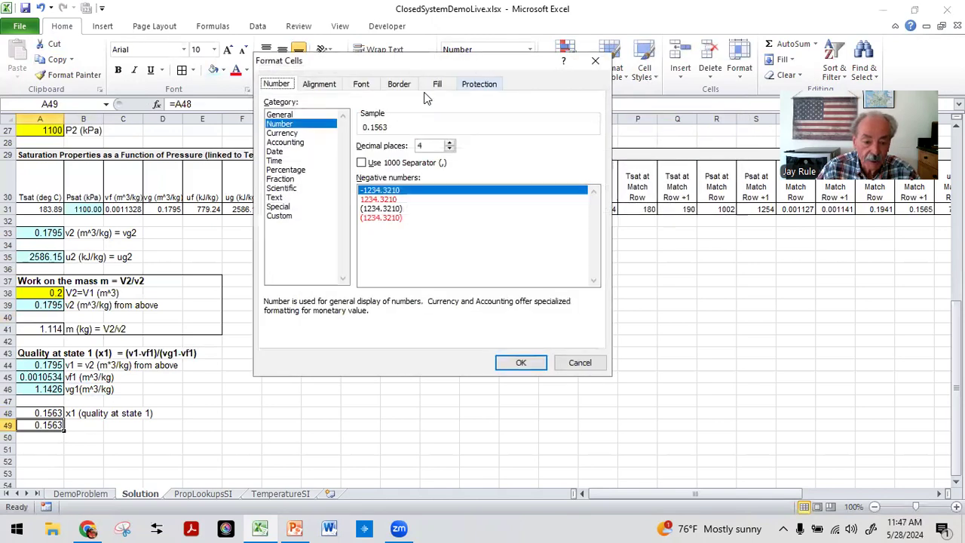
left_click(285, 170)
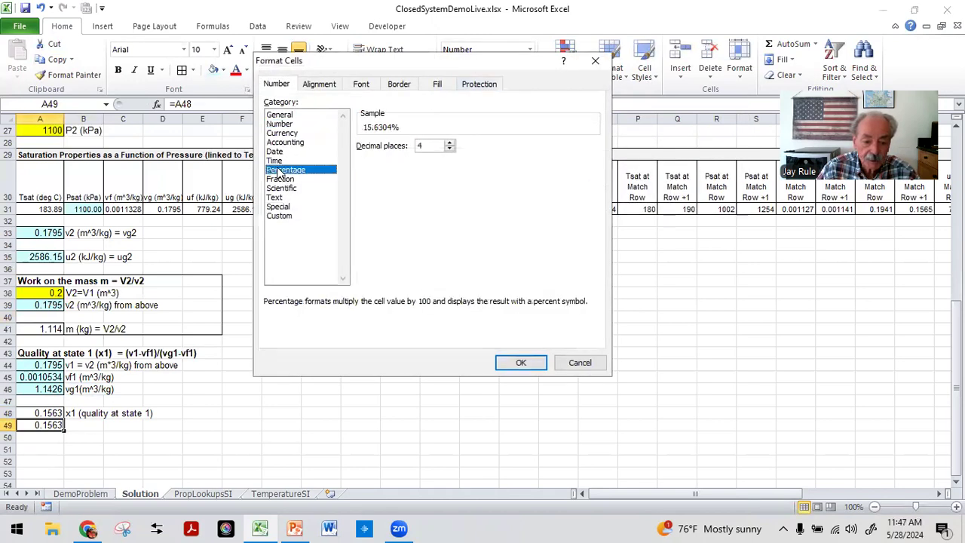
left_click(450, 148)
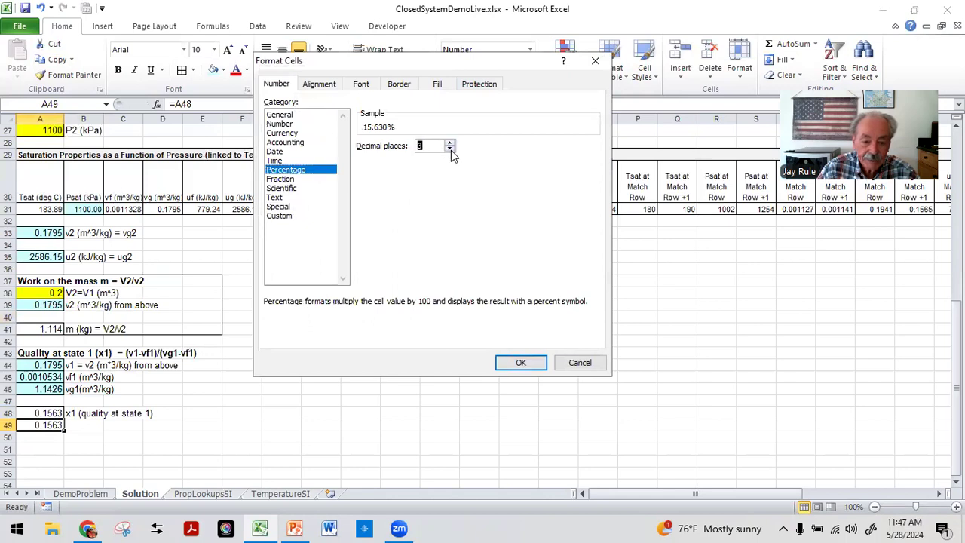
left_click(520, 362)
left_click(343, 424)
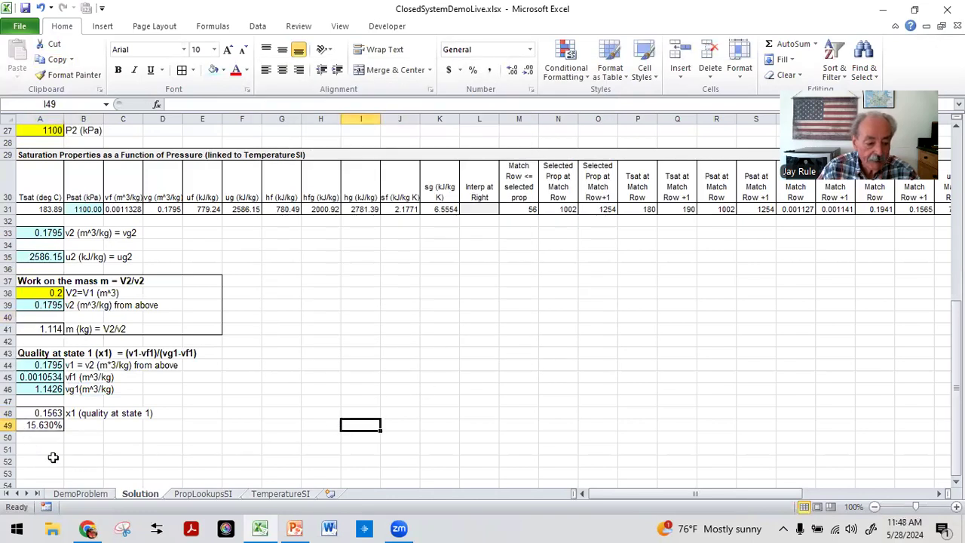
left_click(47, 427)
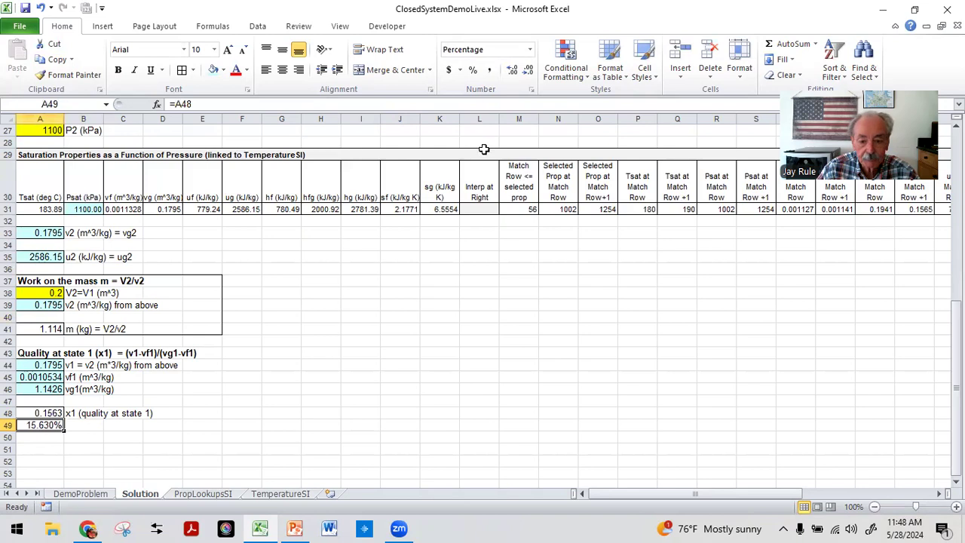
left_click(532, 89)
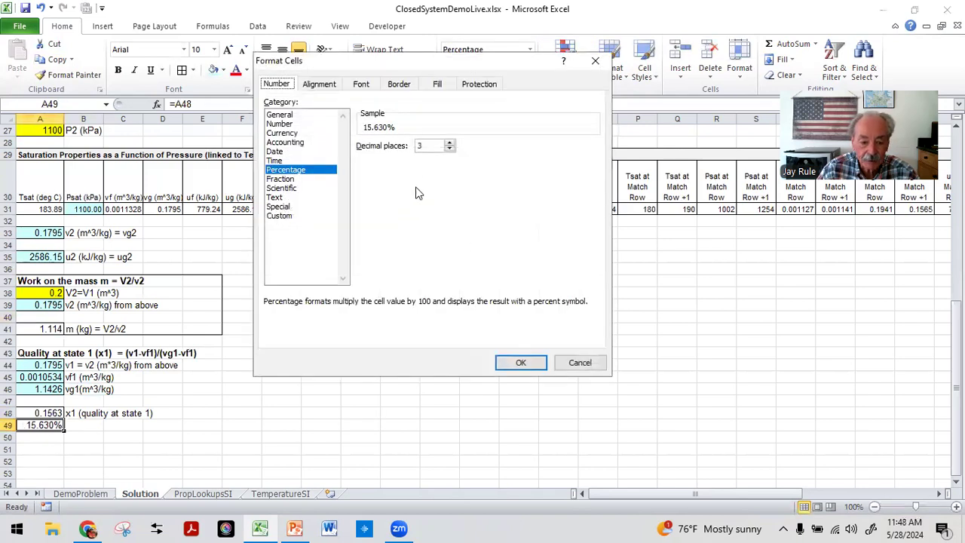
left_click(449, 150)
left_click(521, 361)
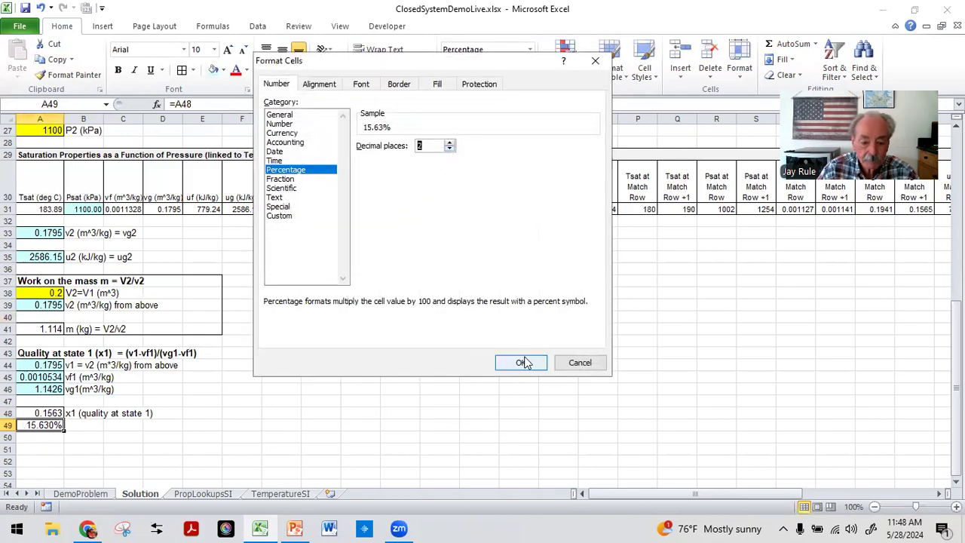
Step: Label B49 as x1
left_click(88, 427)
type("x1")
key("Return")
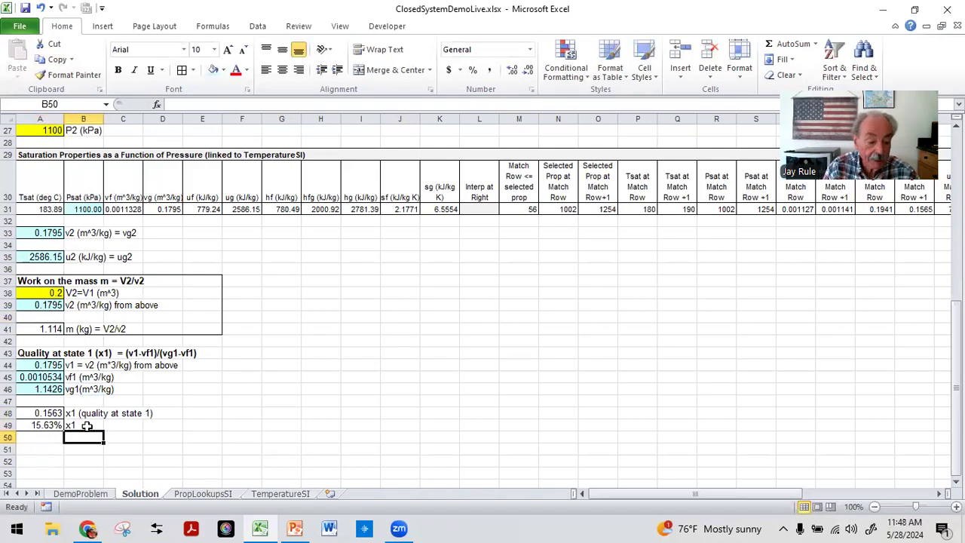
key("Up")
key("Left")
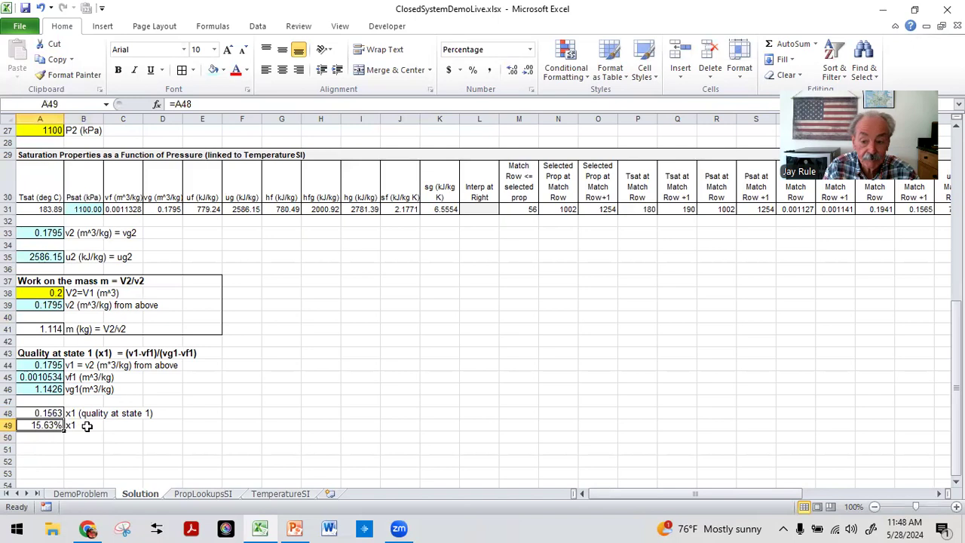
key("Up")
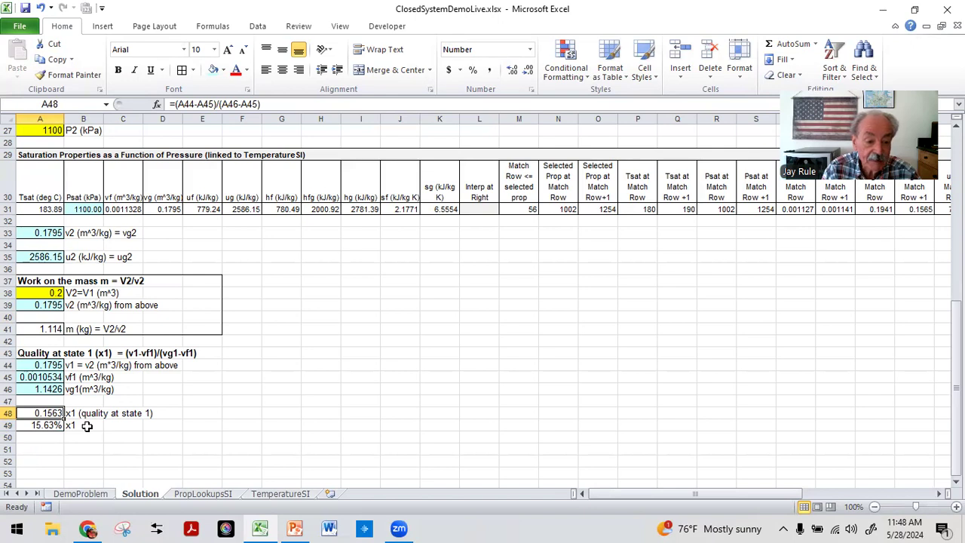
key("Down")
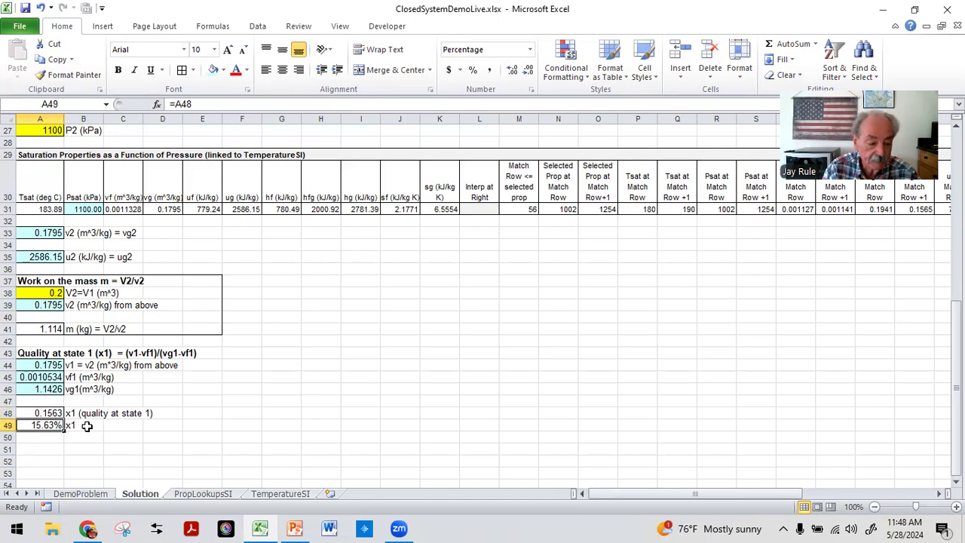
key("Down")
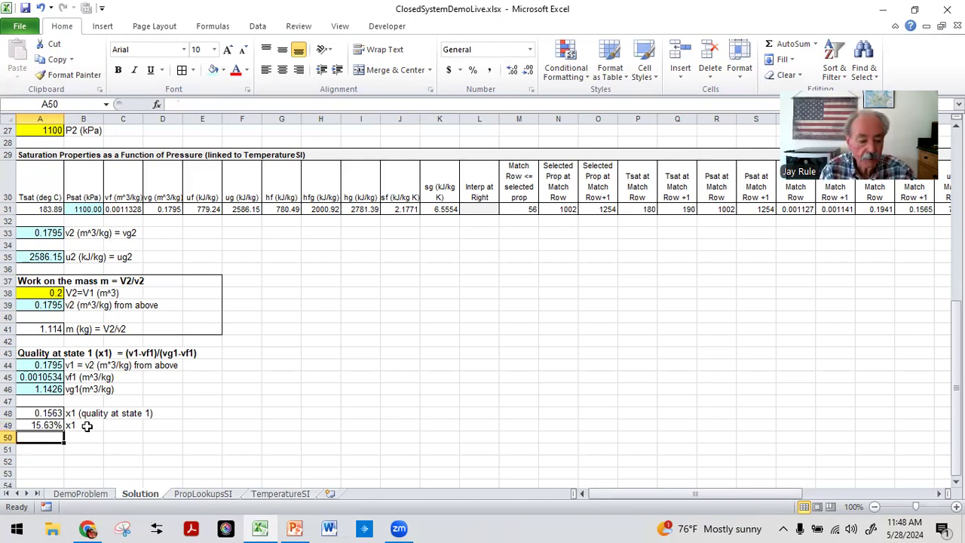
Step: Apply an outside border around the quality block A43:E49
left_click_drag(31, 353, 215, 424)
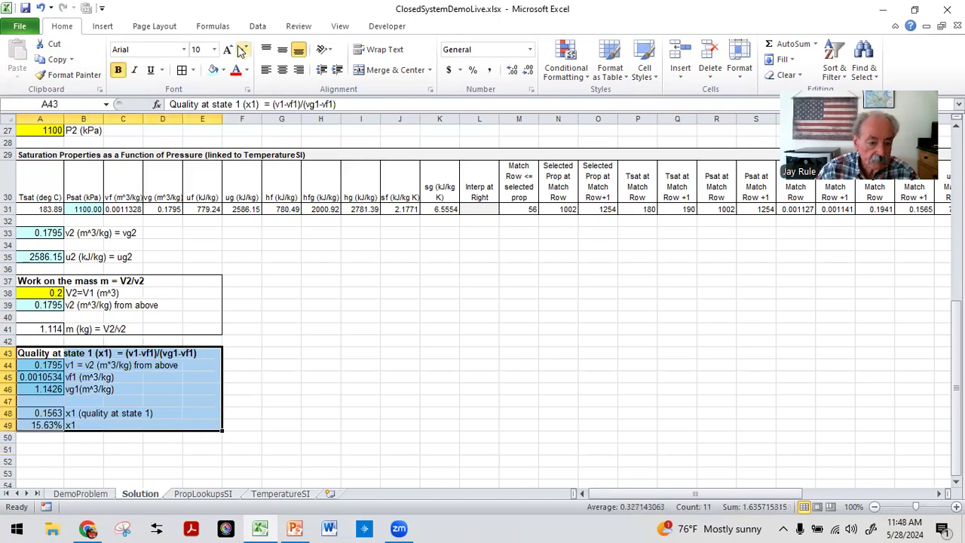
left_click(193, 70)
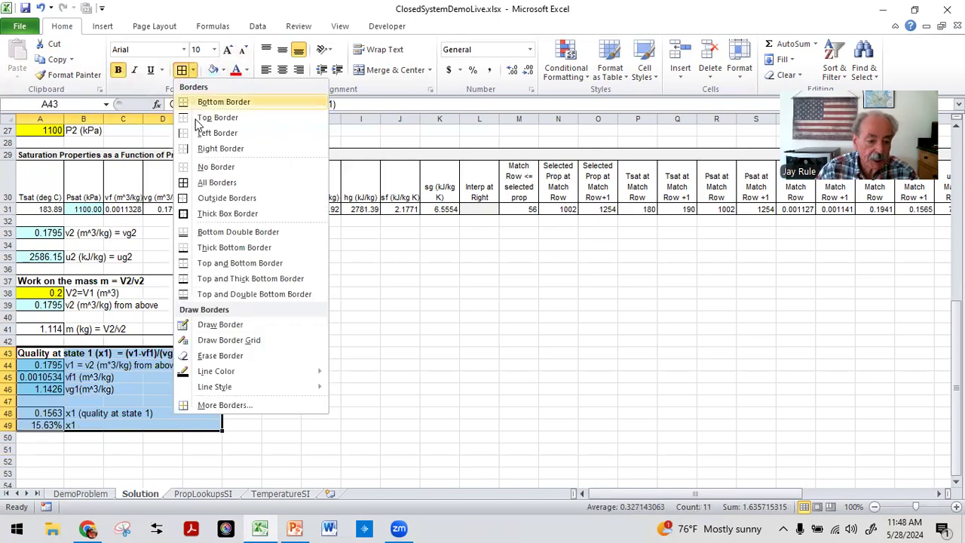
left_click(194, 198)
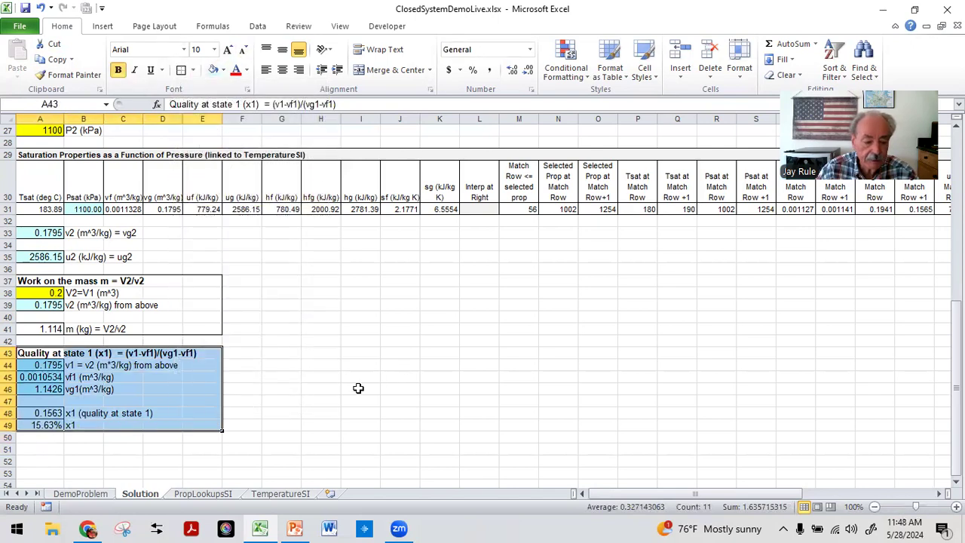
left_click(37, 448)
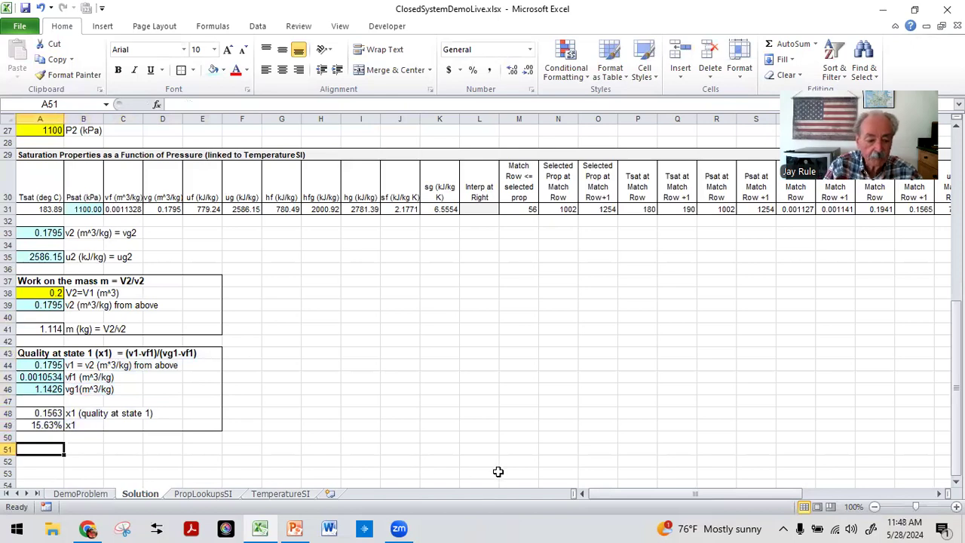
Step: Enter the heading "Use First Law for Closed System for Qin" in A51
type("Use First Law for Closed System for ")
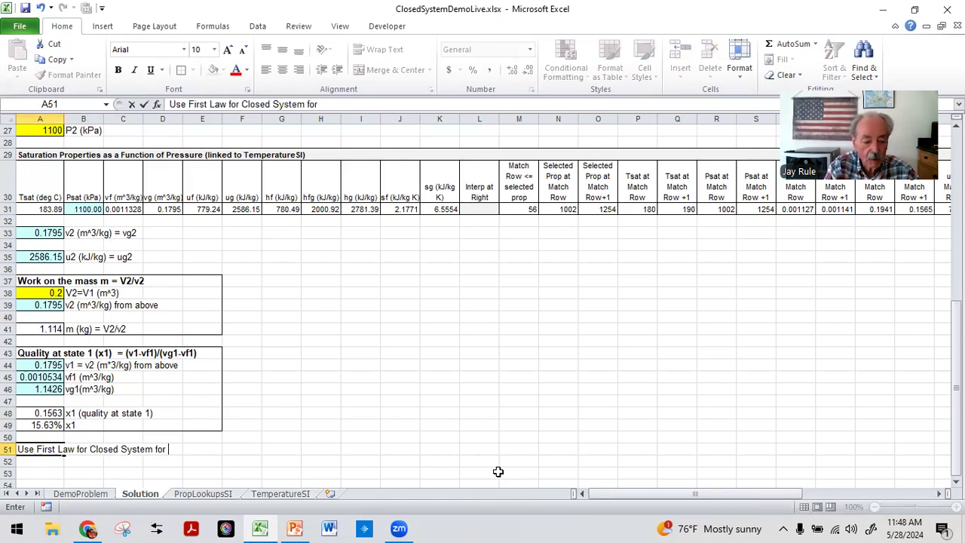
type("Qin")
key("Return")
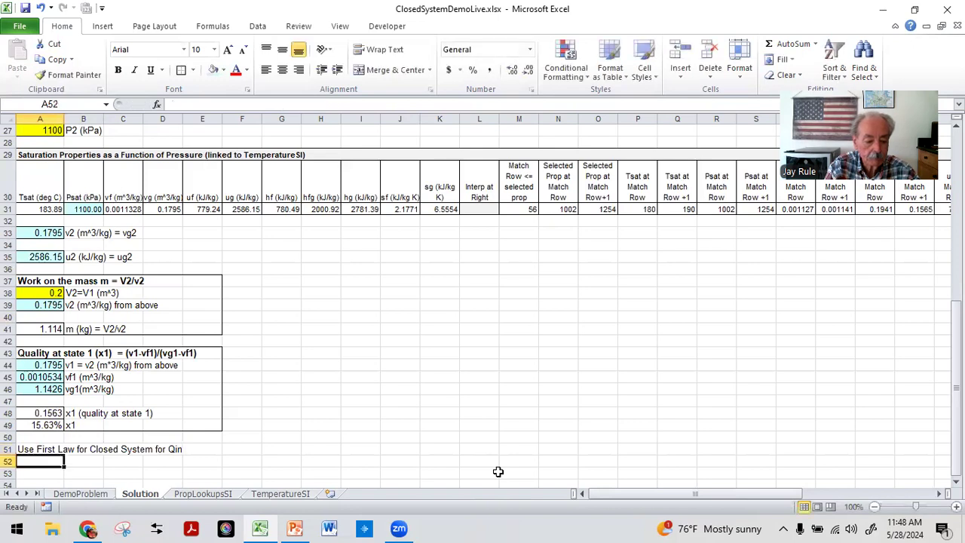
Step: Enter the note "Recognize Wout = 0 since dV=0" in A52
type("Recognize Q")
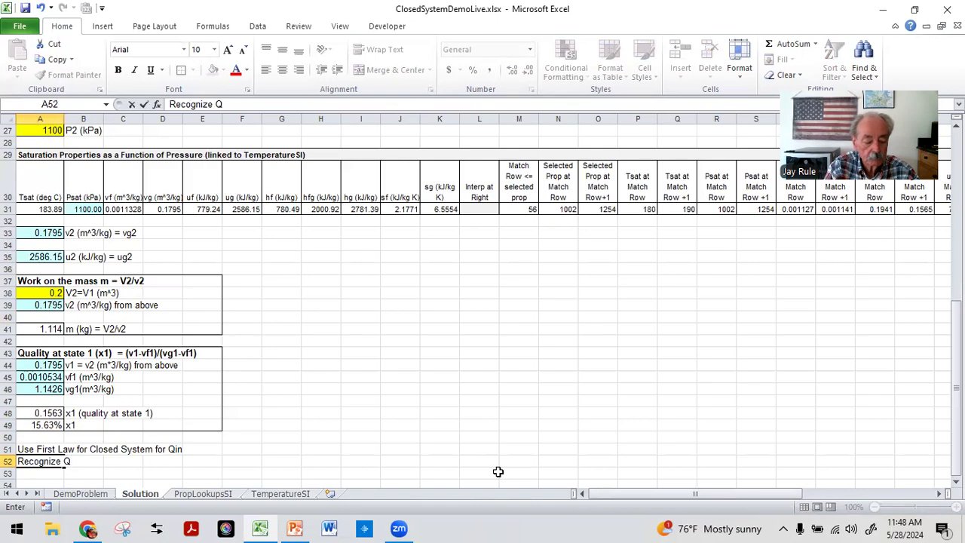
key("BackSpace")
type("Wout = 0")
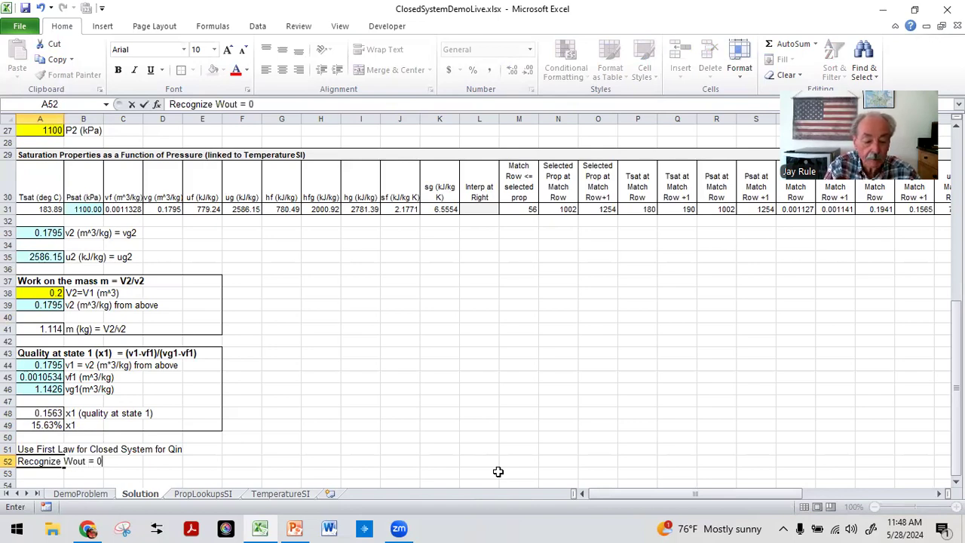
type(" since dV=0")
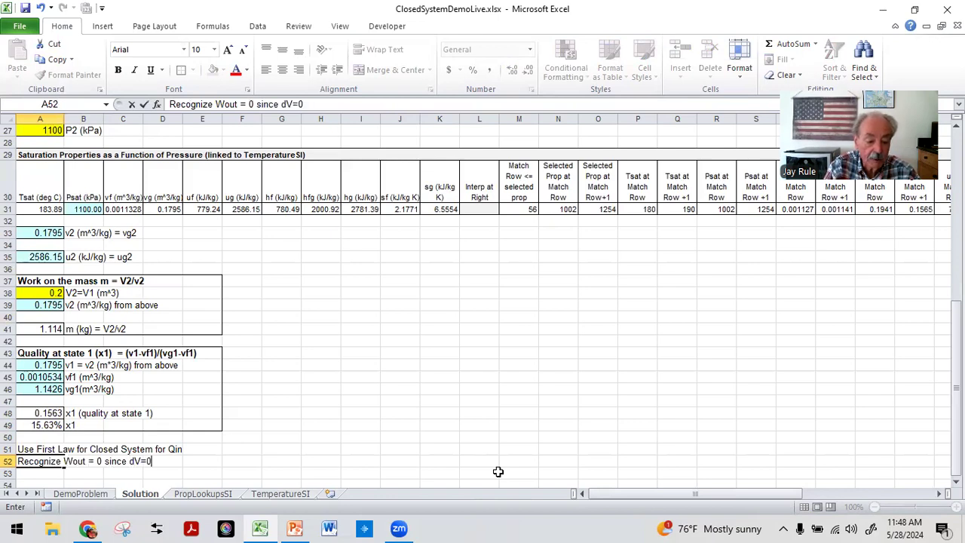
key("Return")
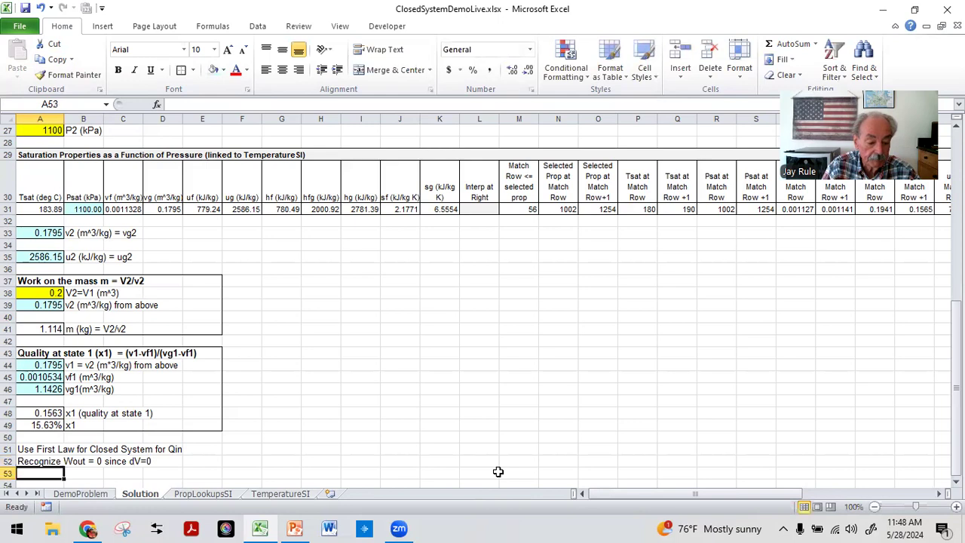
Step: Make the A51 heading bold
key("Up")
key("Up")
left_click(118, 70)
Step: Enter the equation text "Qin = U2-U1 = m (u2-u1)" in A53
scroll(147, 339, "down", 3)
left_click(42, 343)
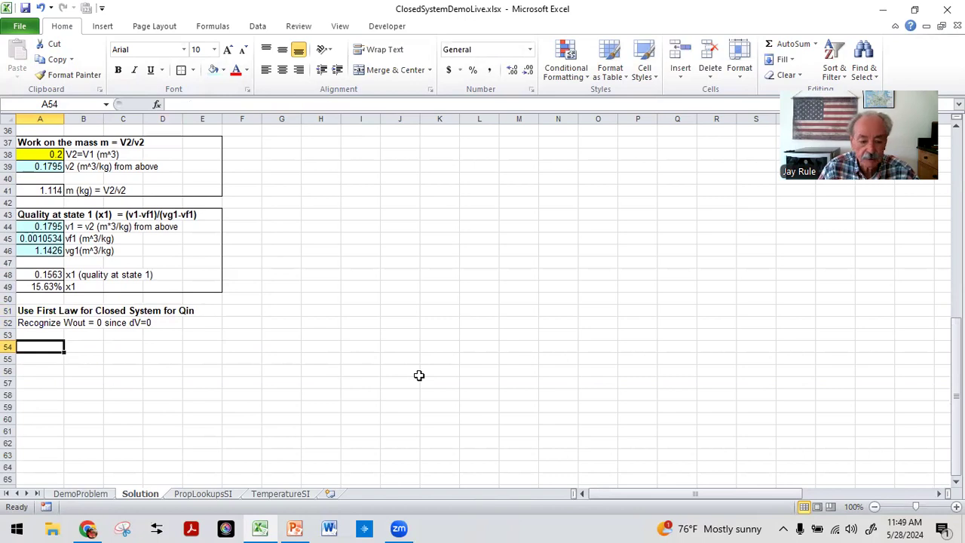
left_click(40, 334)
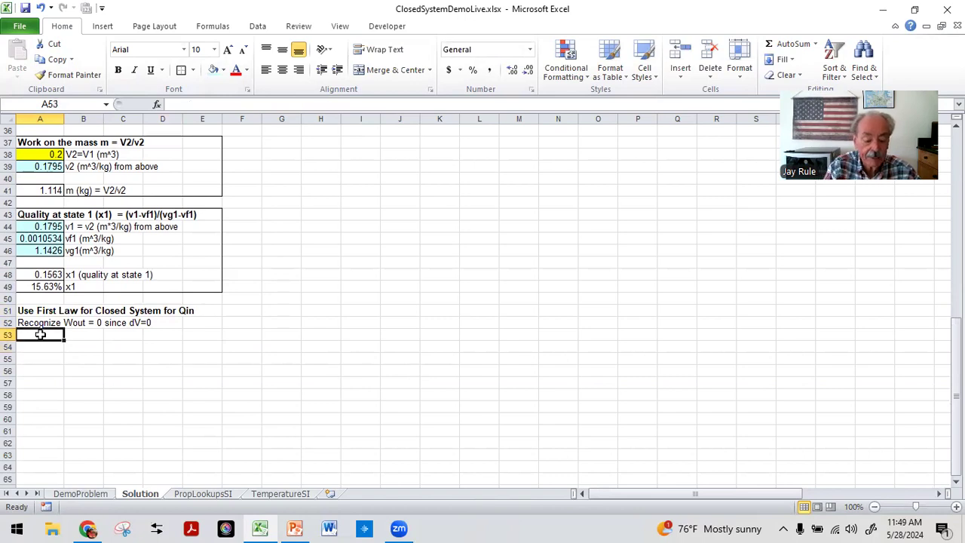
type("Qin")
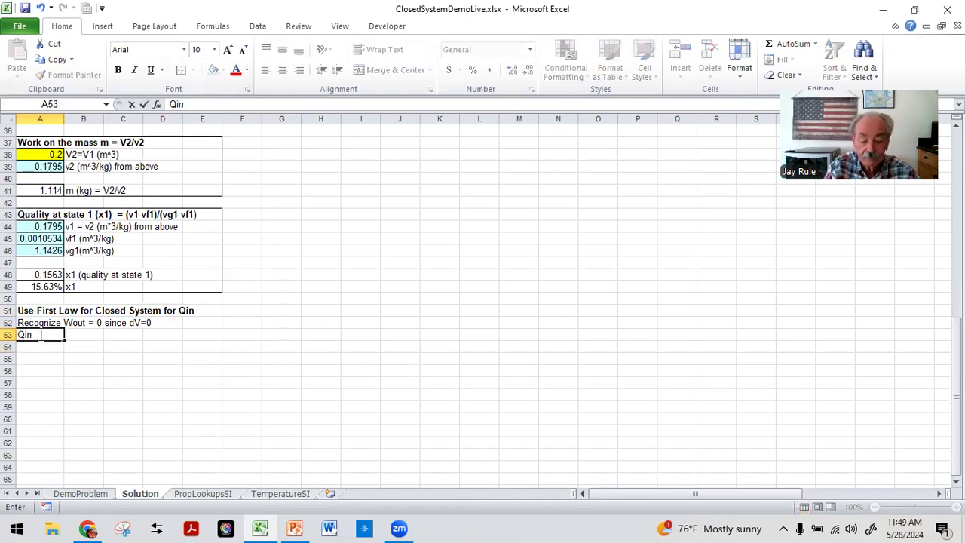
type(" = U2-U1 -")
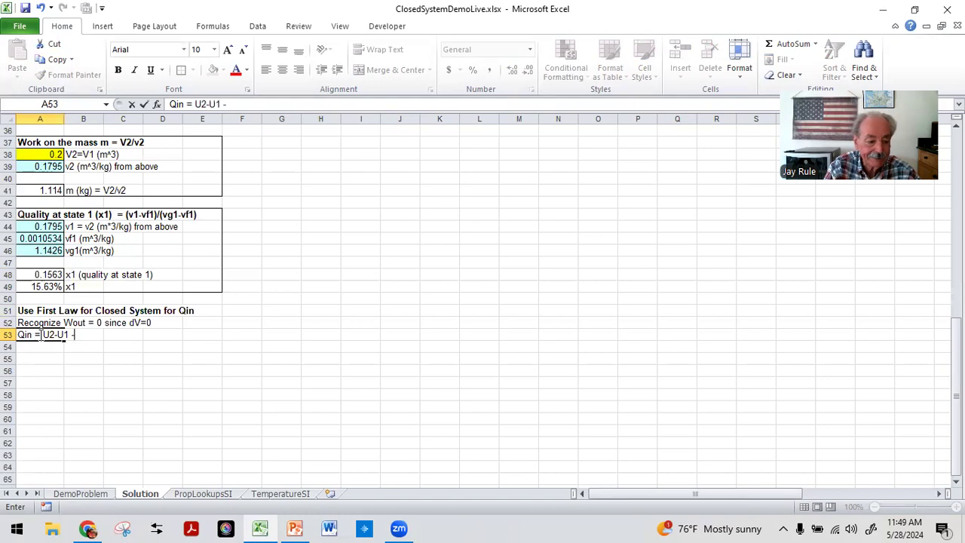
key("BackSpace")
type("= m ")
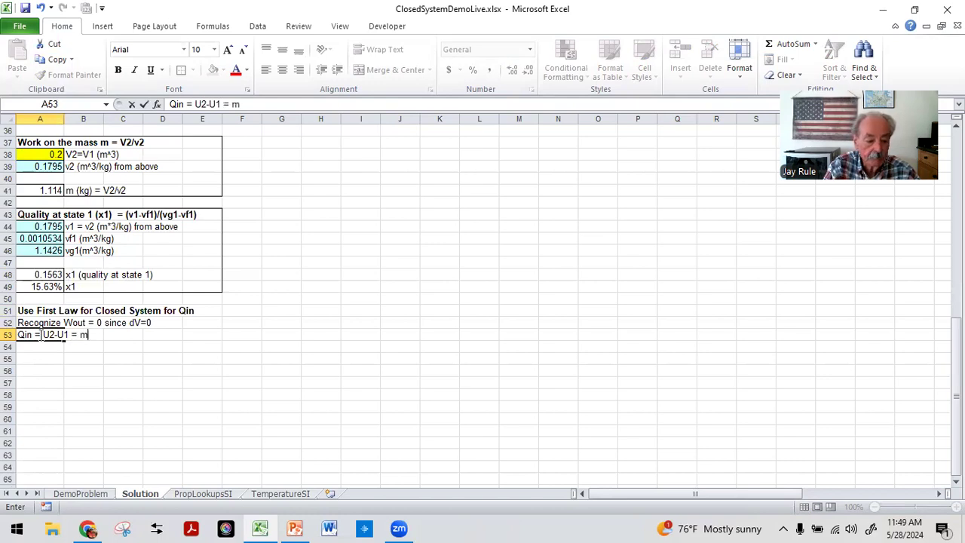
type("(u2")
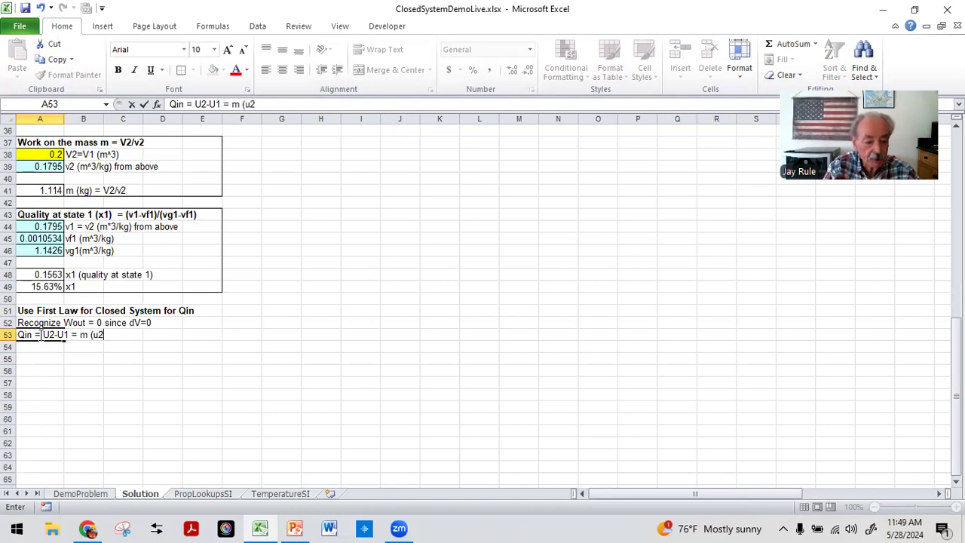
type("-u1")
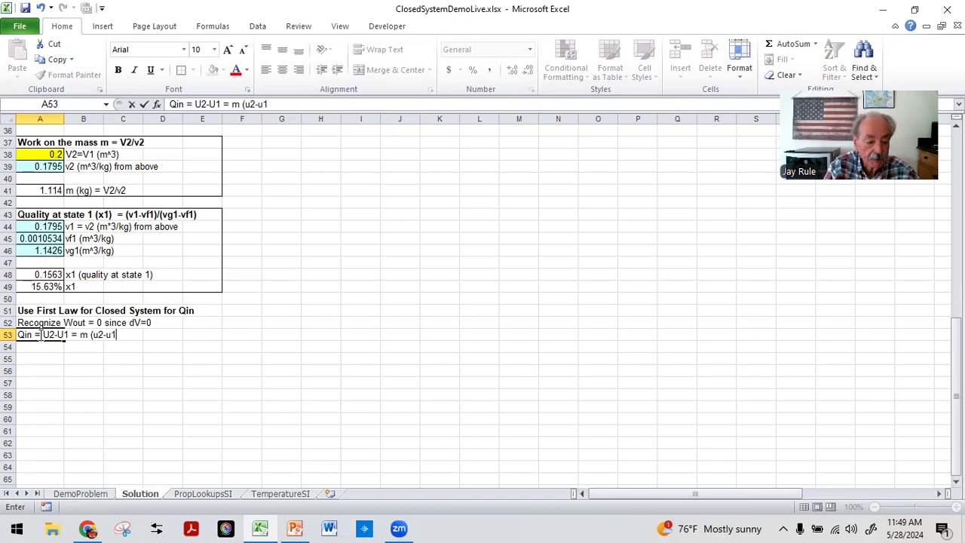
key("Return")
key("Return")
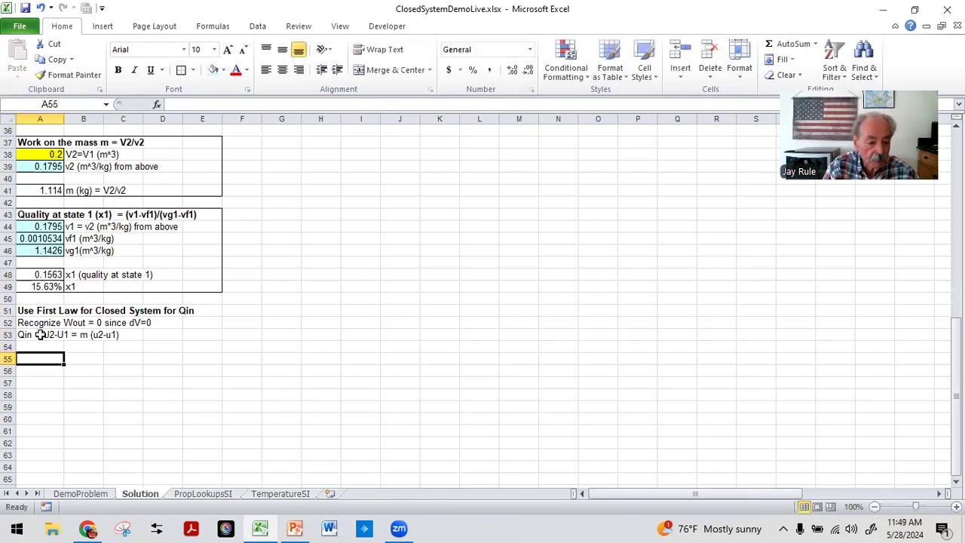
Step: Label B55 as "u1 (kJ/kg) = x1 ug1 + (1-x1) uf1"
scroll(40, 334, "up", 4)
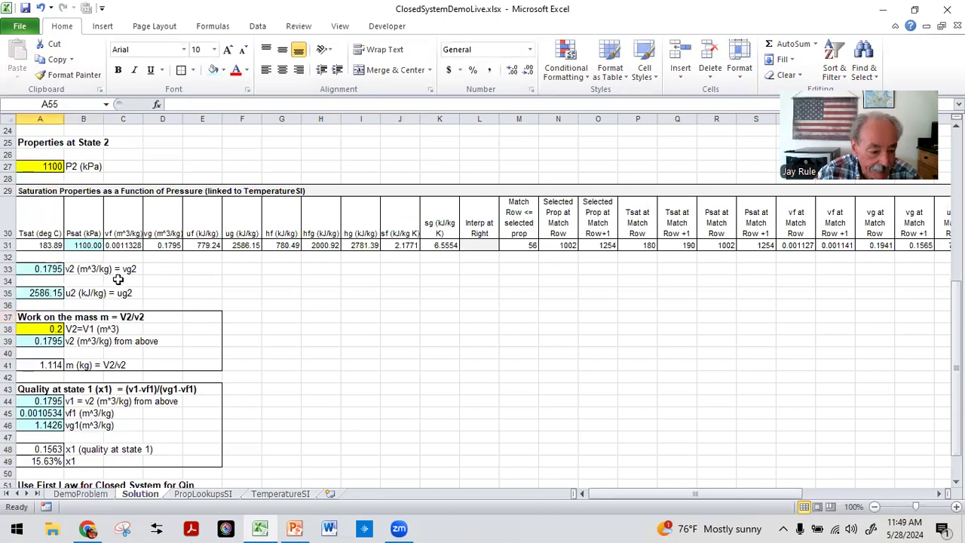
scroll(80, 303, "down", 2)
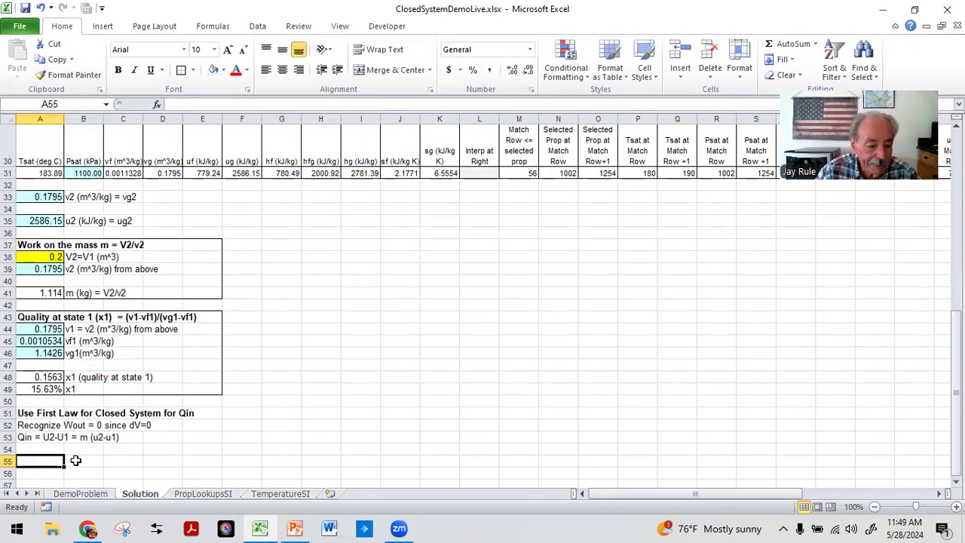
scroll(76, 460, "down", 1)
left_click(84, 397)
type("u1")
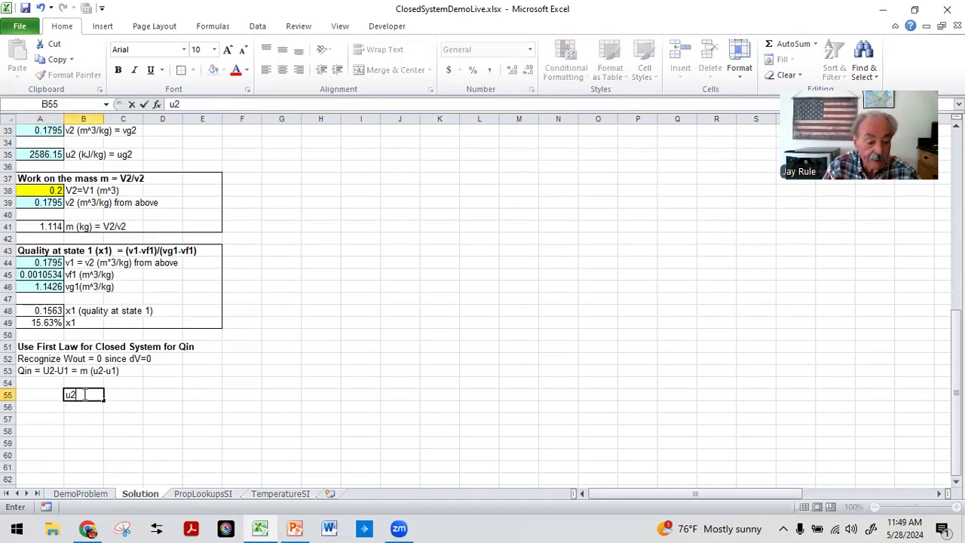
type(" (kJ")
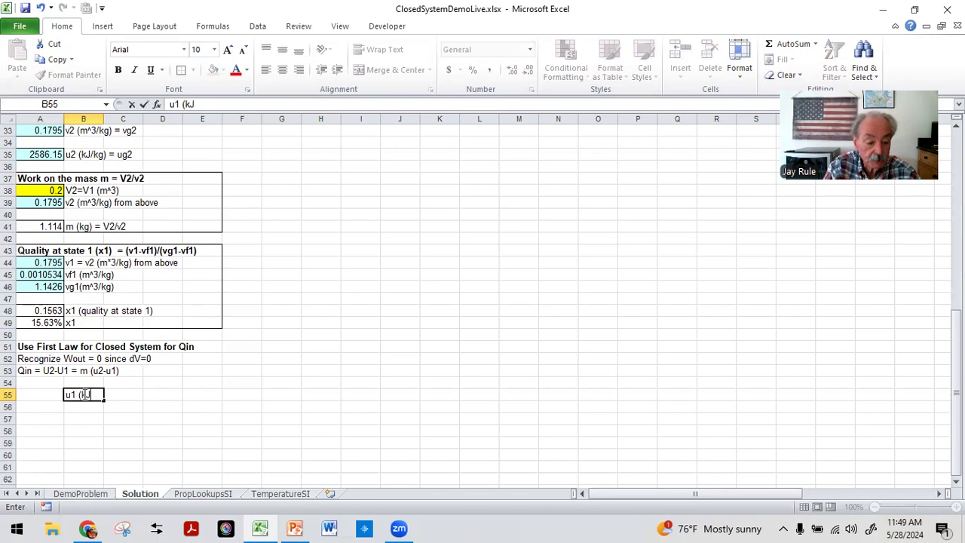
type("/kg)")
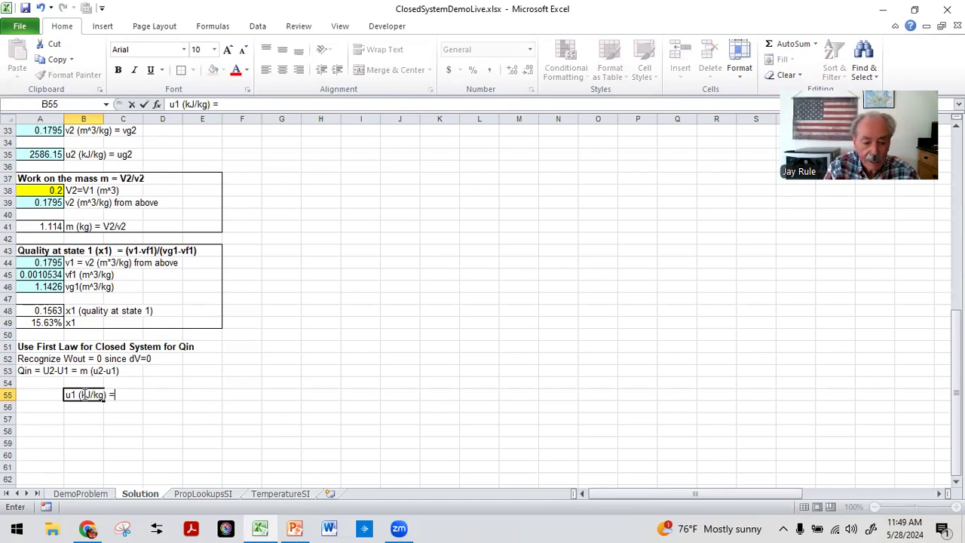
type(" = ")
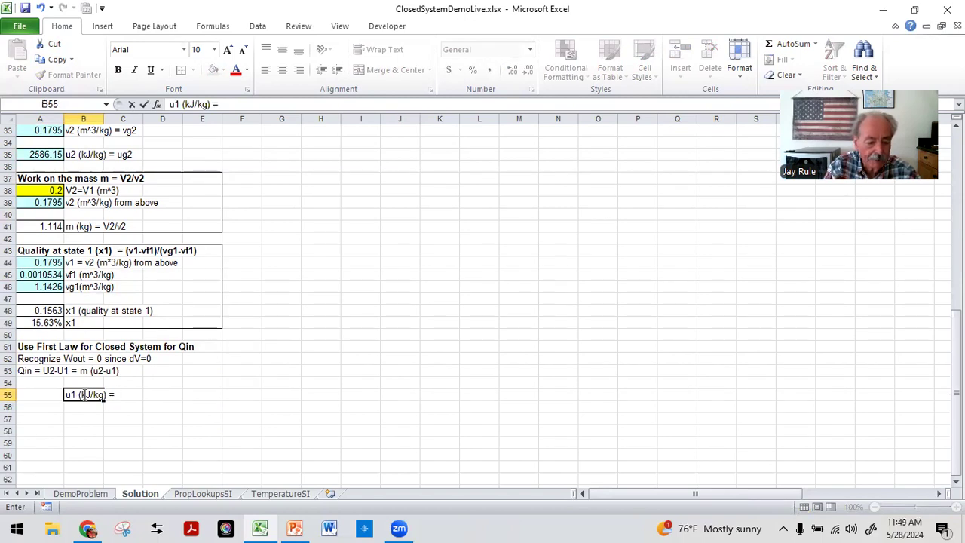
type("x1 u")
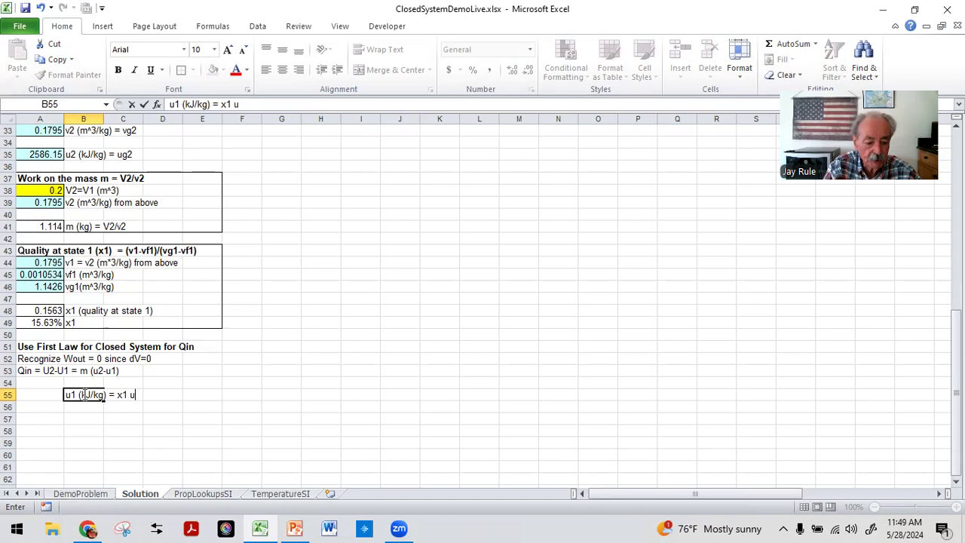
type("g1 + (1-x1) uf")
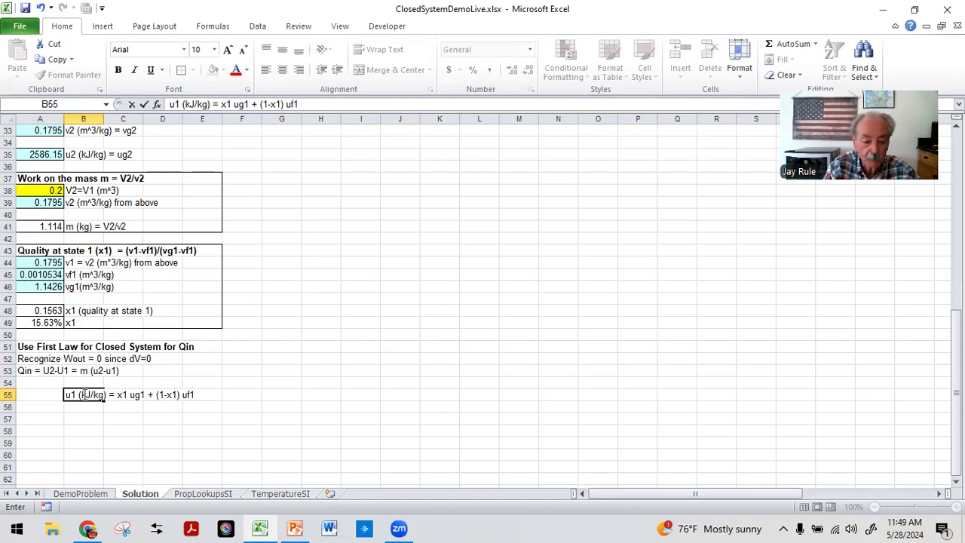
type("1")
key("Return")
Step: Enter the formula =A48*A23+(1-A48)*A22 in A55 to compute u1 from quality and the State 1 energies
key("Up")
key("Left")
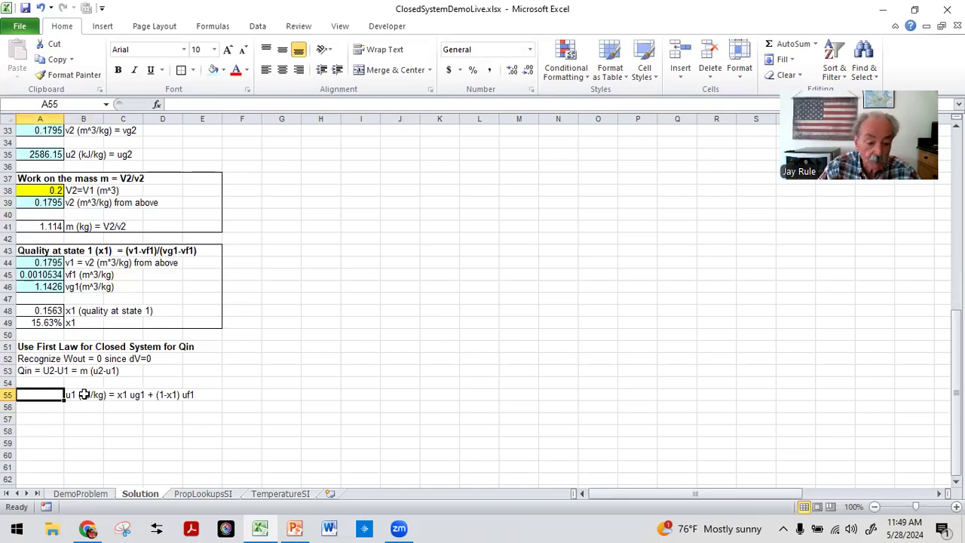
type("=")
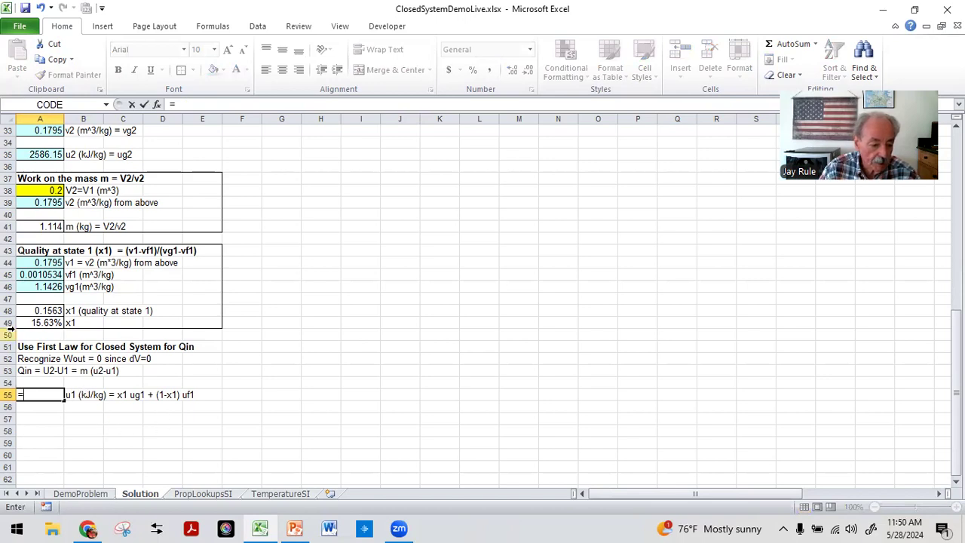
left_click(39, 310)
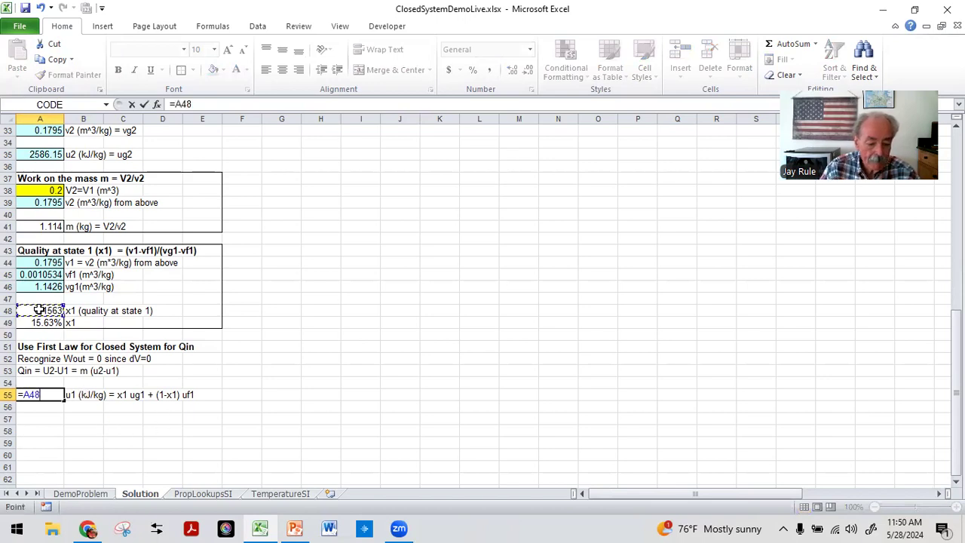
type("*")
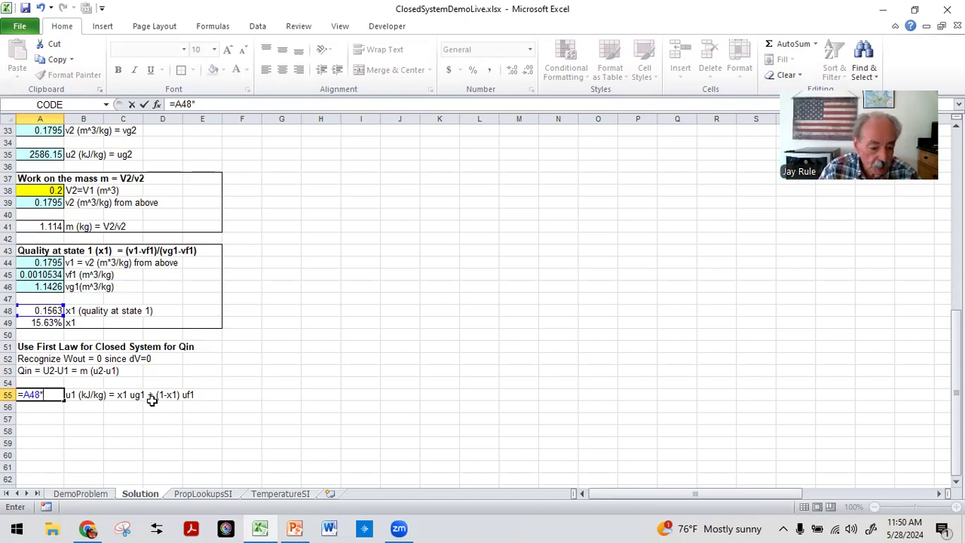
scroll(195, 420, "up", 4)
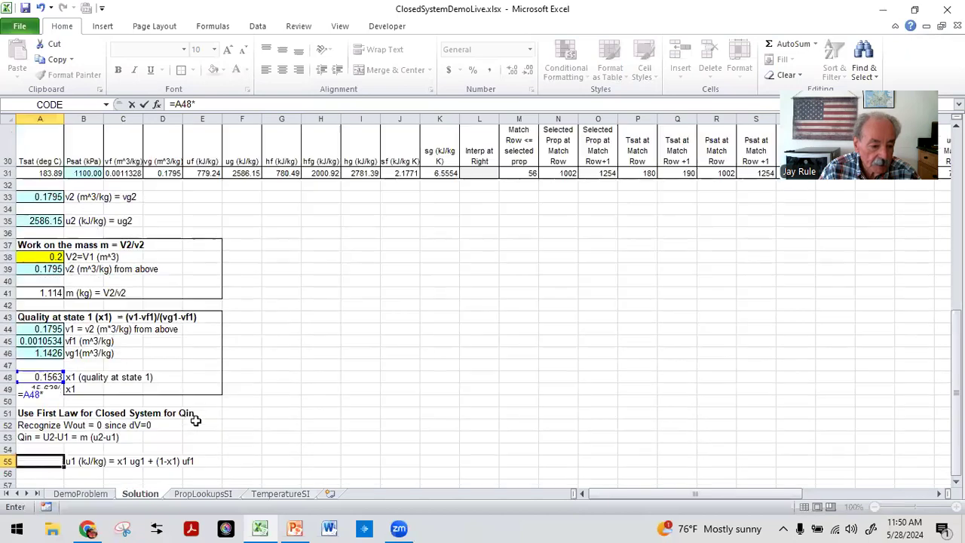
scroll(195, 420, "up", 2)
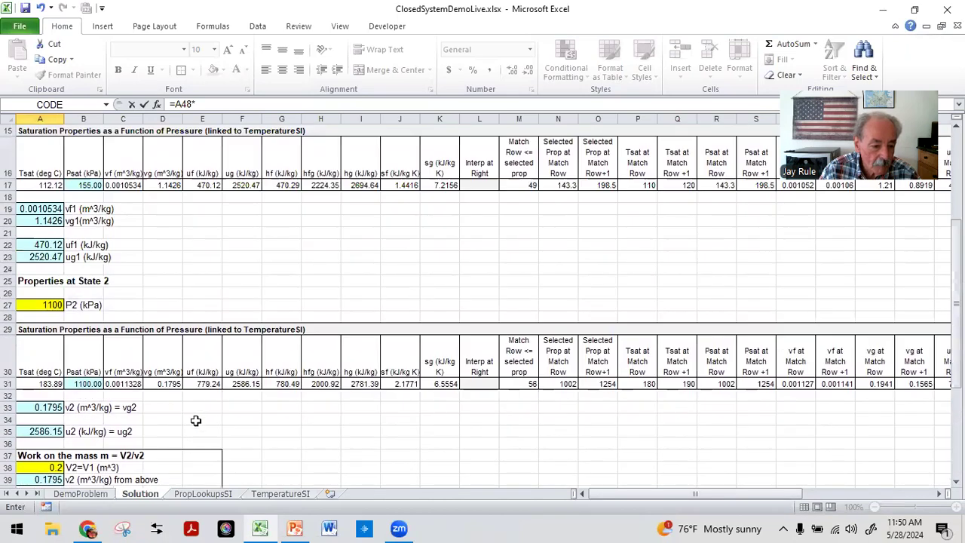
left_click(41, 257)
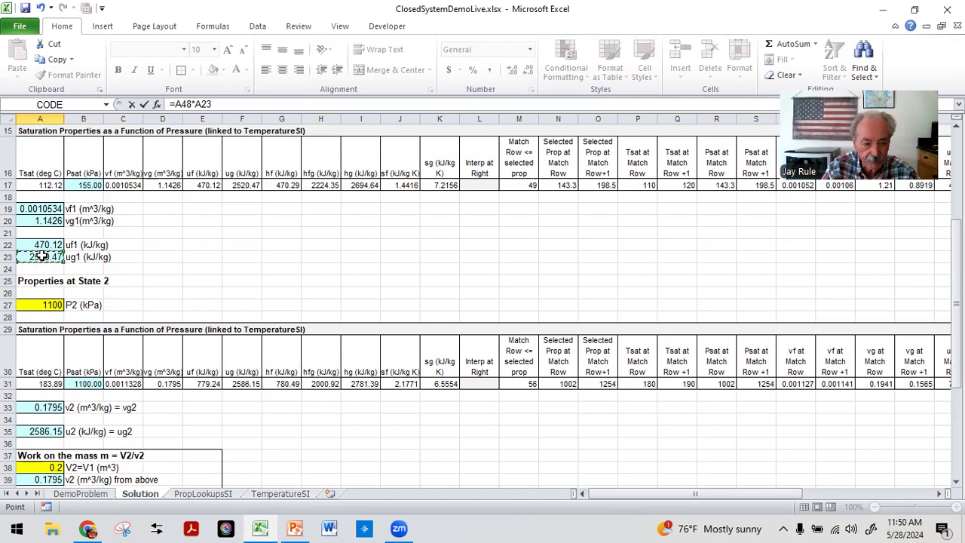
type("+(")
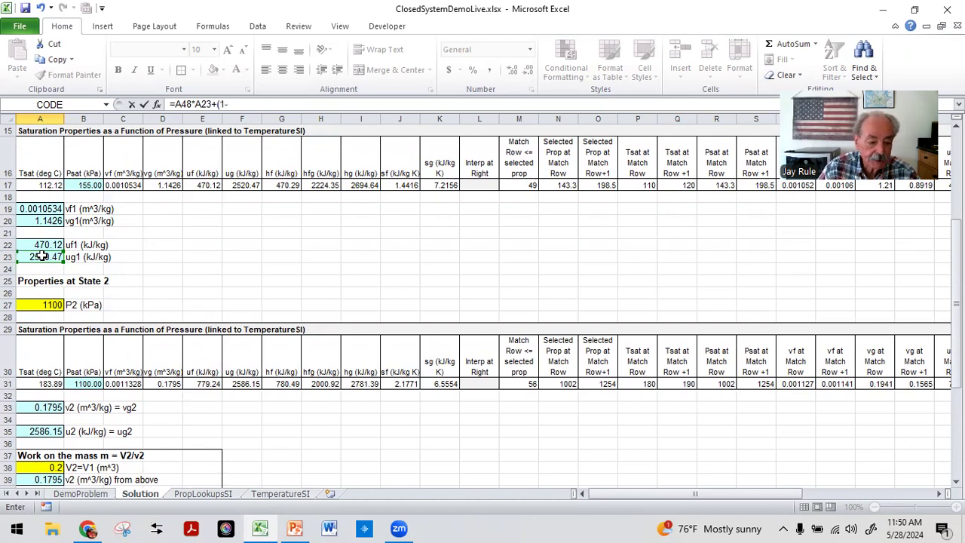
type("1-")
scroll(41, 256, "down", 7)
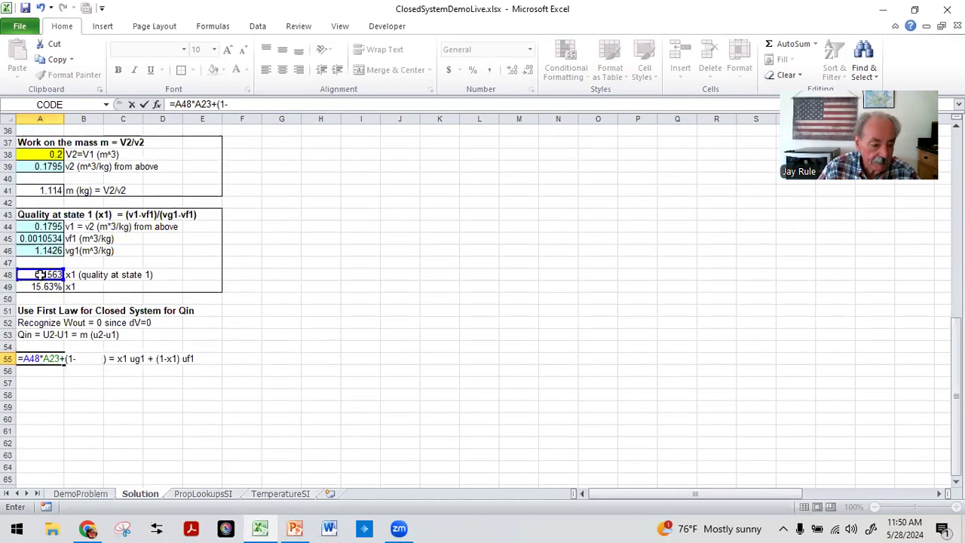
left_click(39, 274)
type(")*")
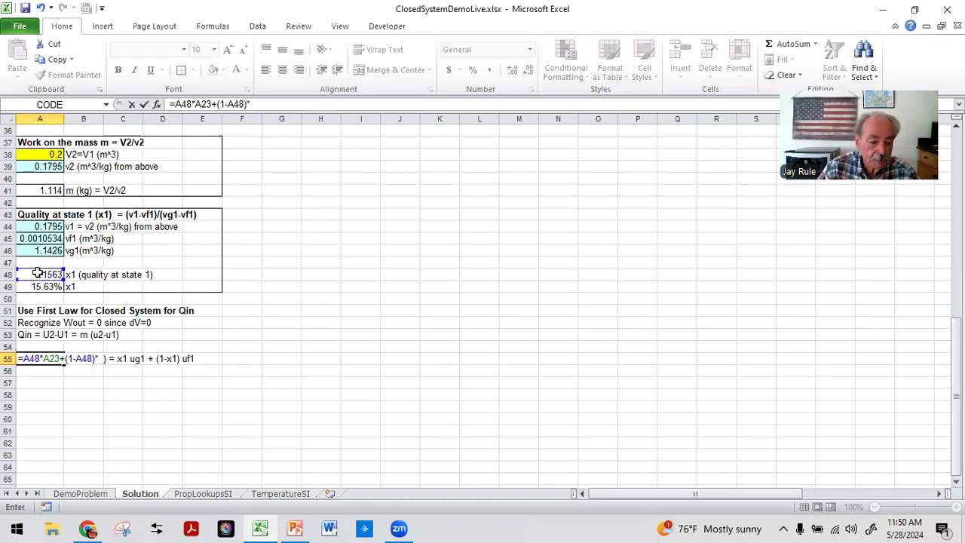
scroll(122, 379, "up", 3)
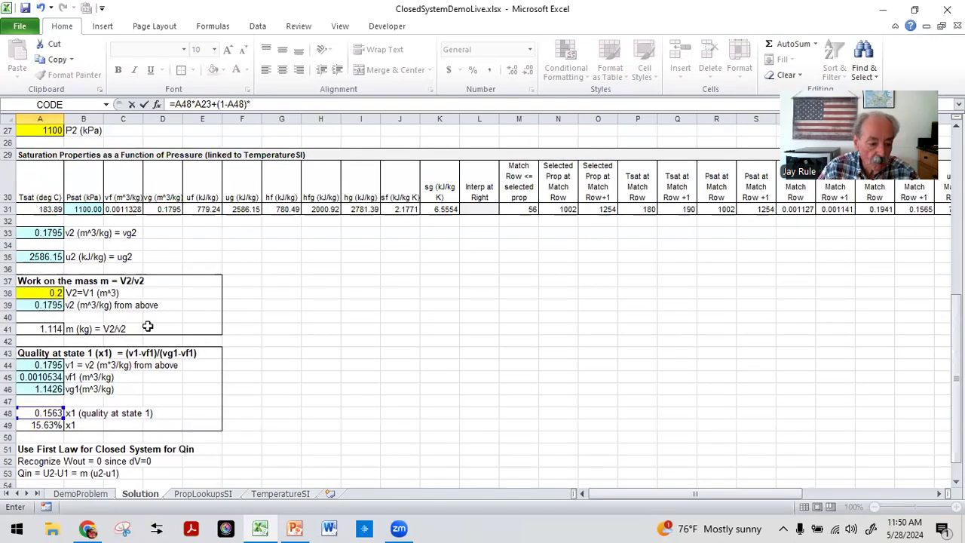
scroll(105, 318, "up", 2)
scroll(74, 236, "up", 1)
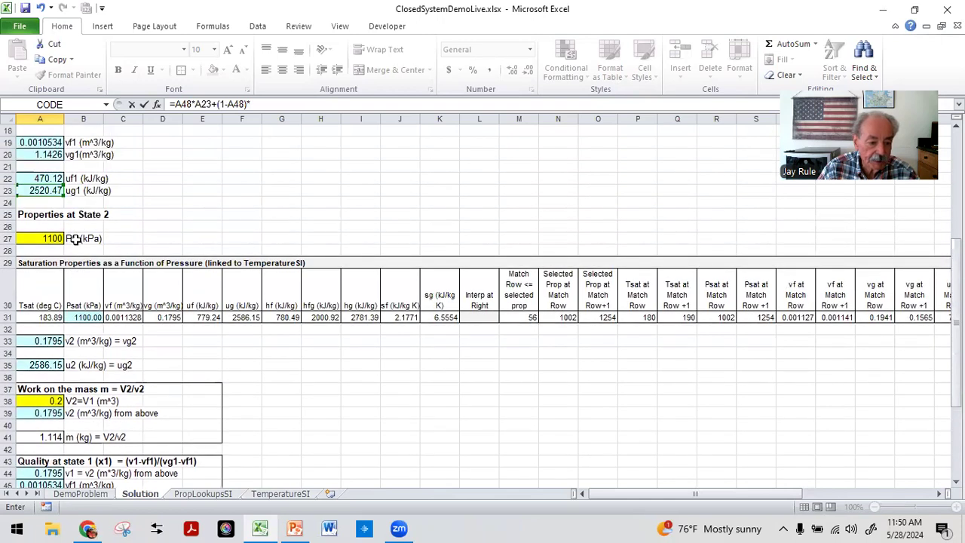
left_click(38, 176)
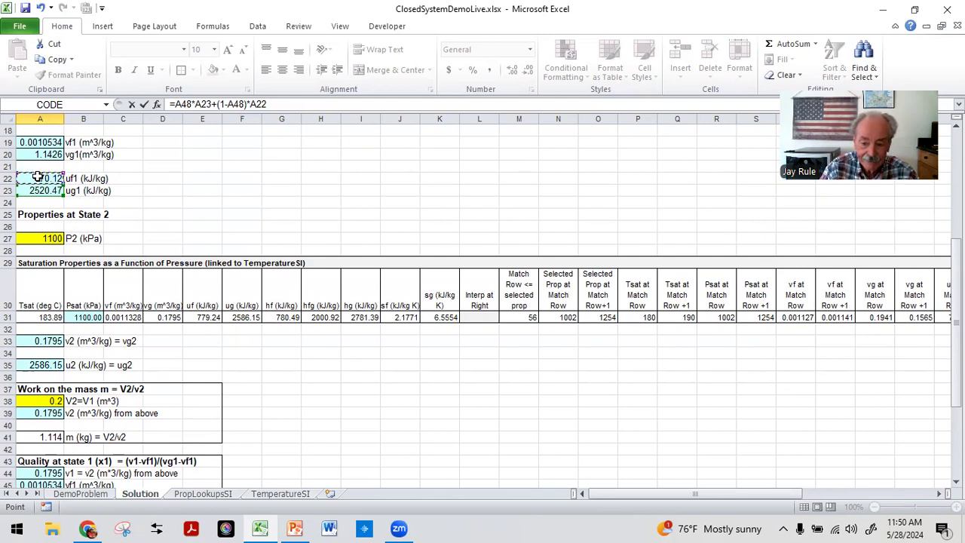
key("Return")
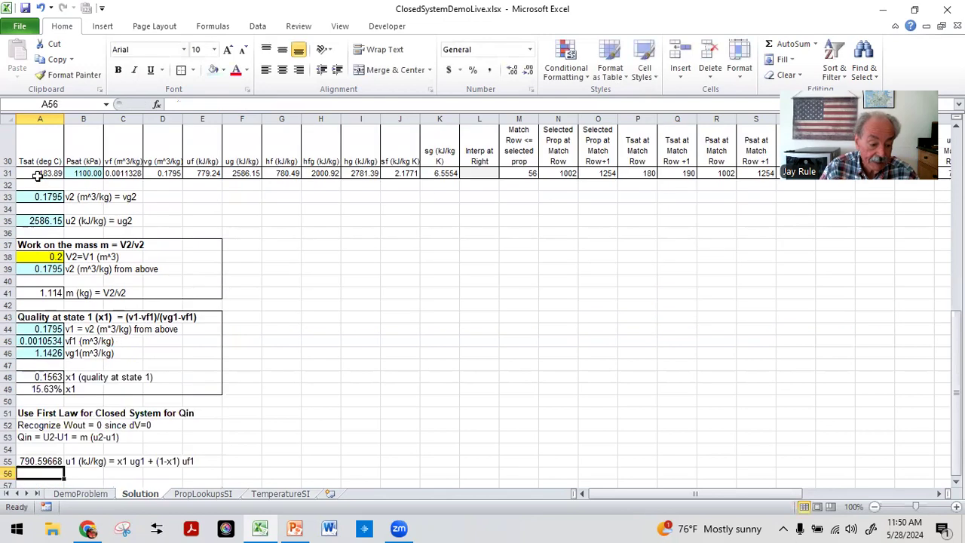
Step: Format the u1 result in A55 as Number with 2 decimal places
scroll(37, 174, "down", 2)
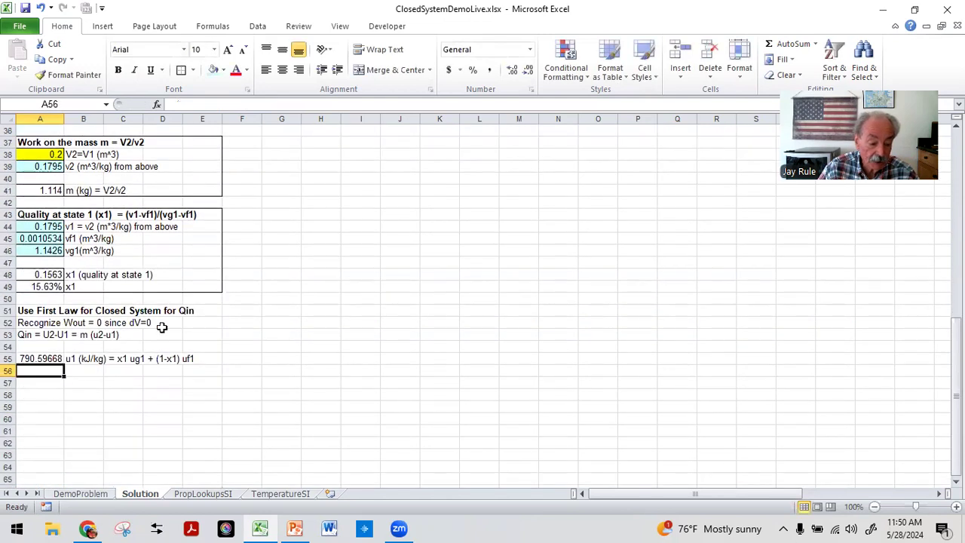
left_click(27, 358)
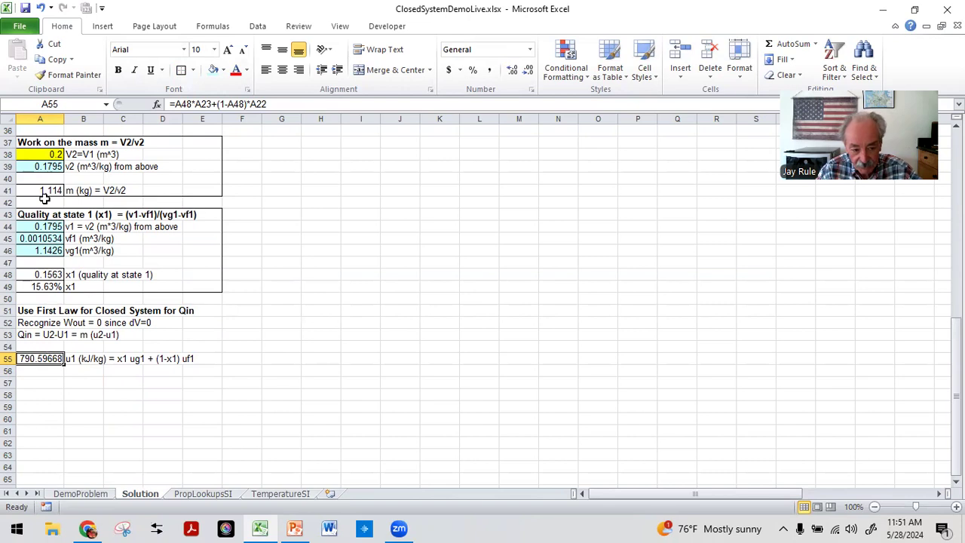
left_click(69, 381)
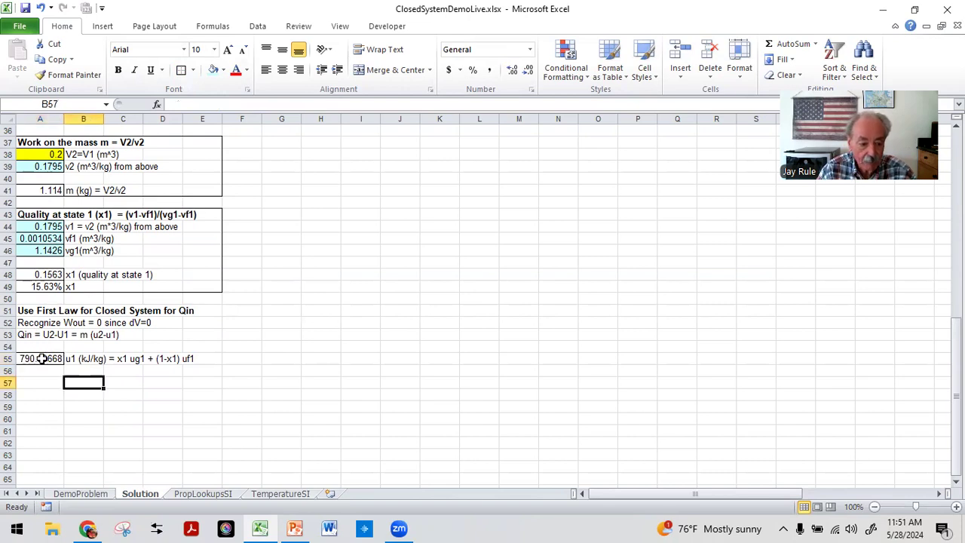
left_click(39, 359)
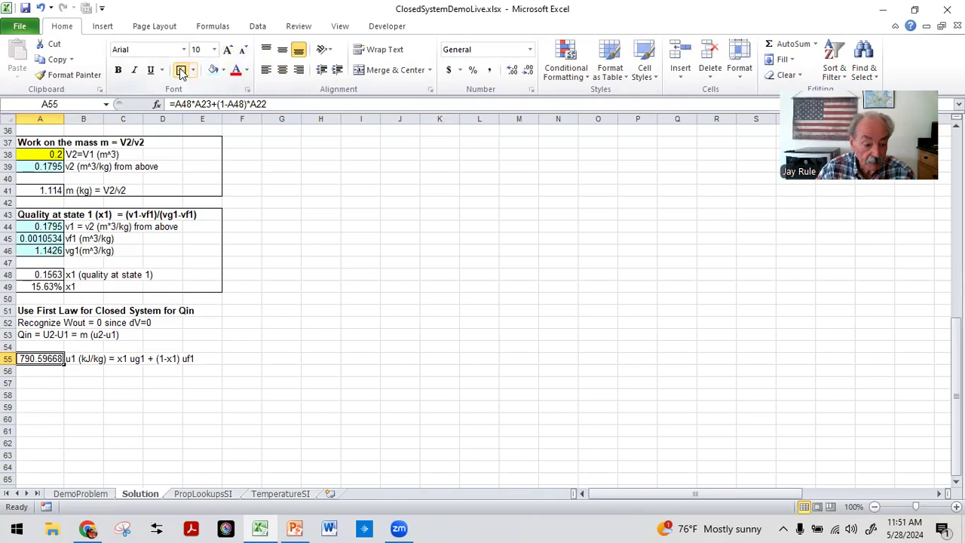
left_click(528, 90)
left_click(278, 124)
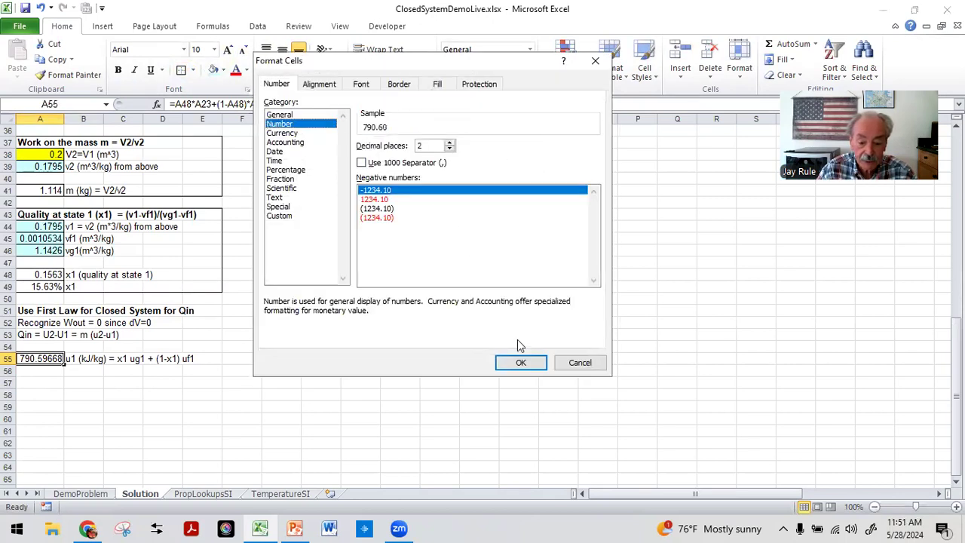
left_click(520, 362)
left_click(373, 360)
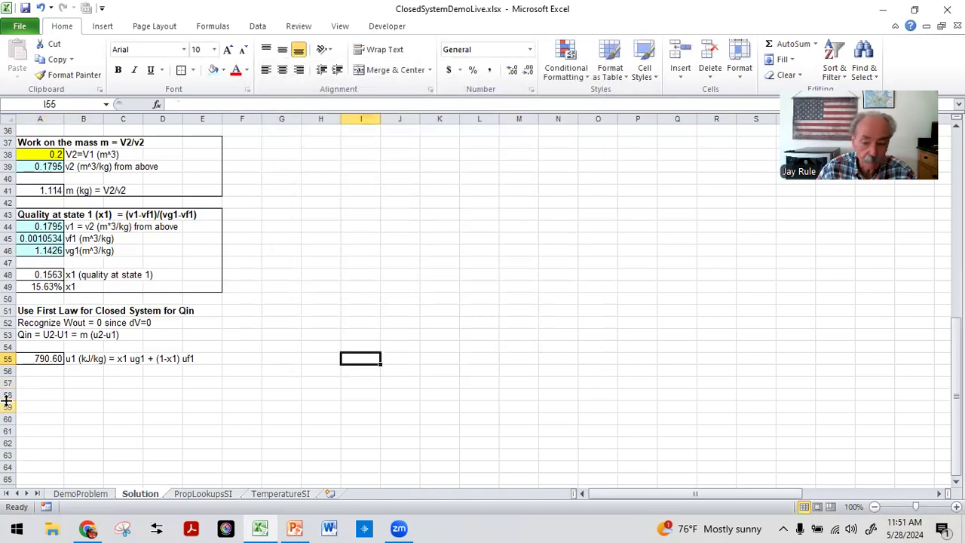
Step: Set A56 to =A35 to bring in u2 from the State 2 lookup
left_click(76, 371)
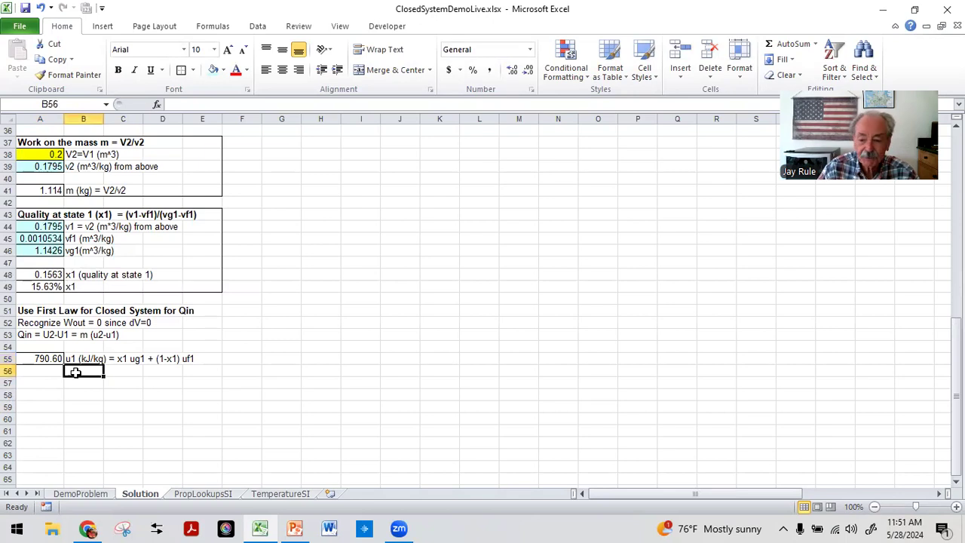
key("Left")
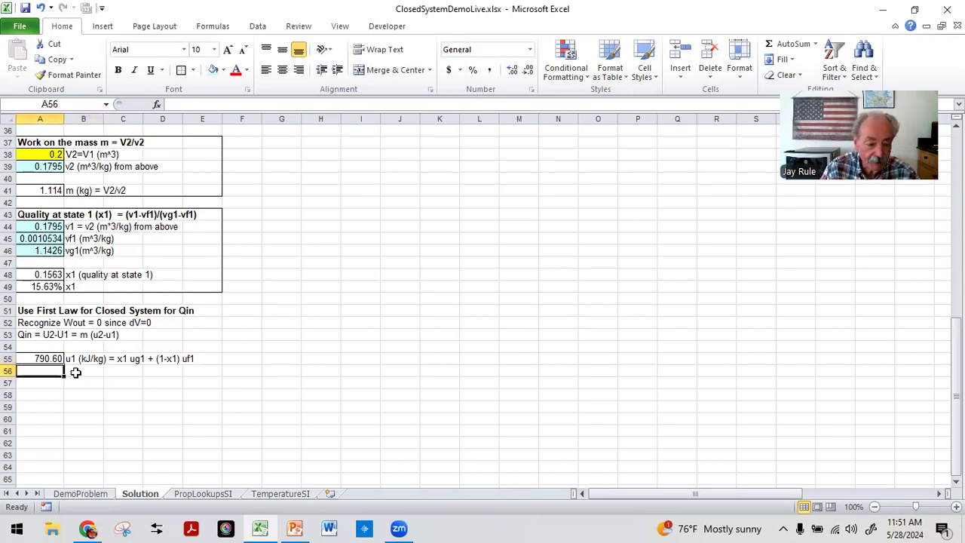
type("=")
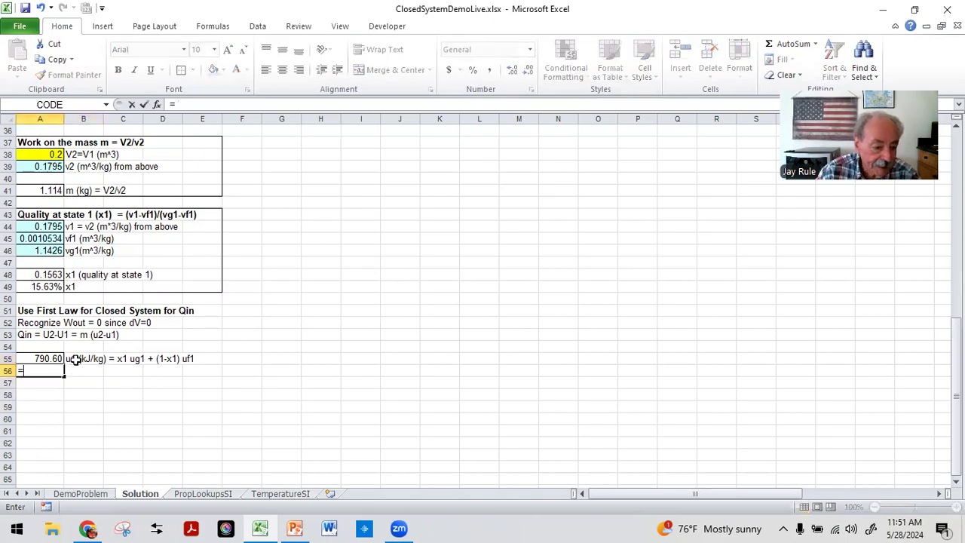
scroll(72, 195, "up", 2)
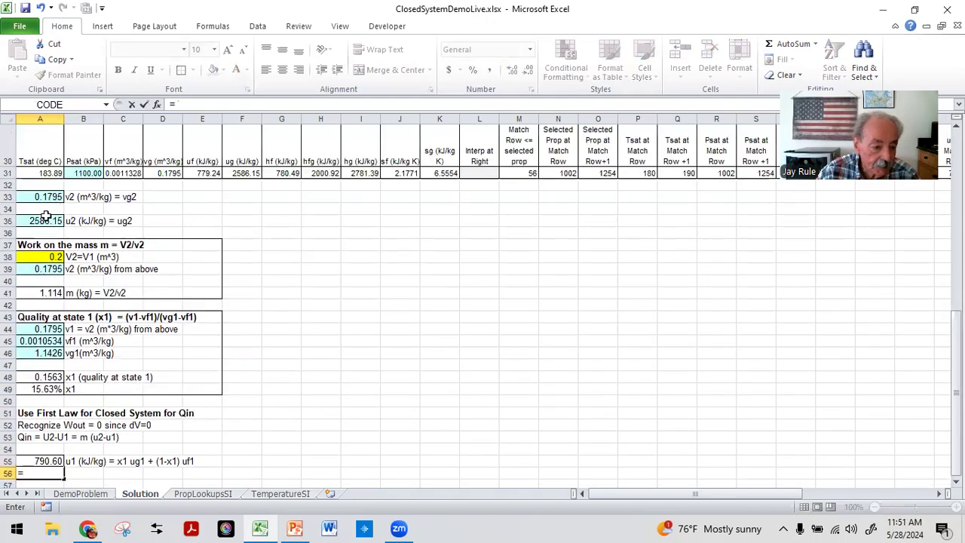
left_click(35, 220)
key("Return")
Step: Label B56 as "u2 (kJ/kg) from above"
key("Up")
key("Right")
type("u2")
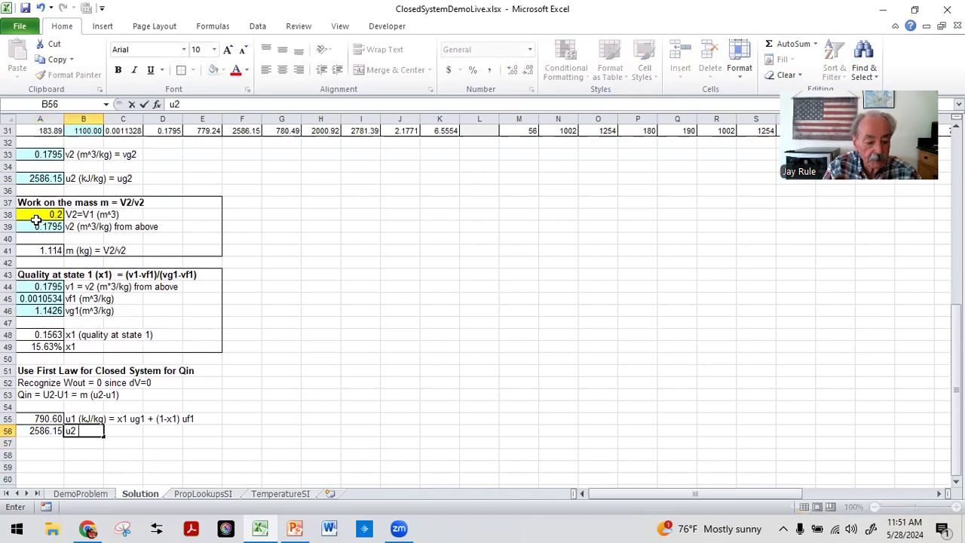
type(" (kJ/kg)")
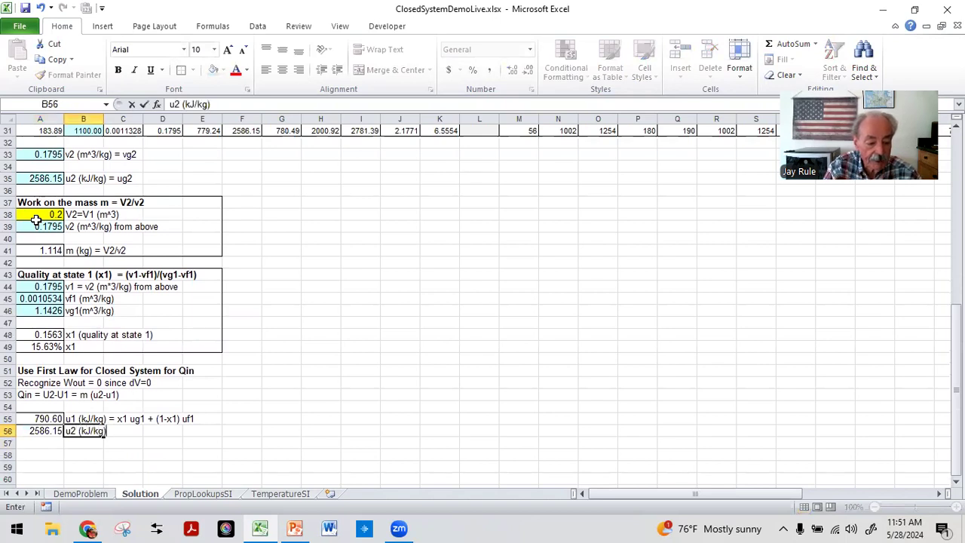
type(" from above")
key("Return")
Step: Label B57 as "m (kg) from above"
key("Up")
key("Left")
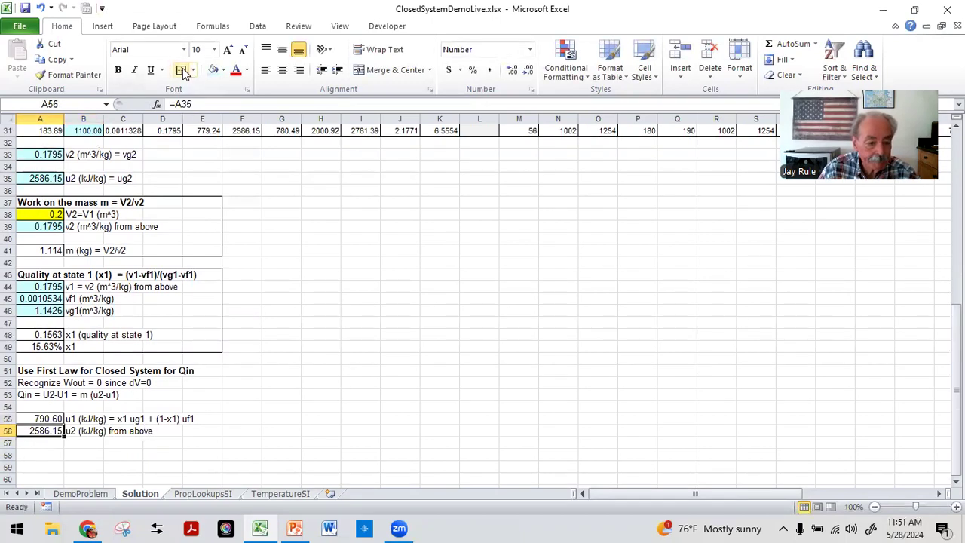
left_click(86, 444)
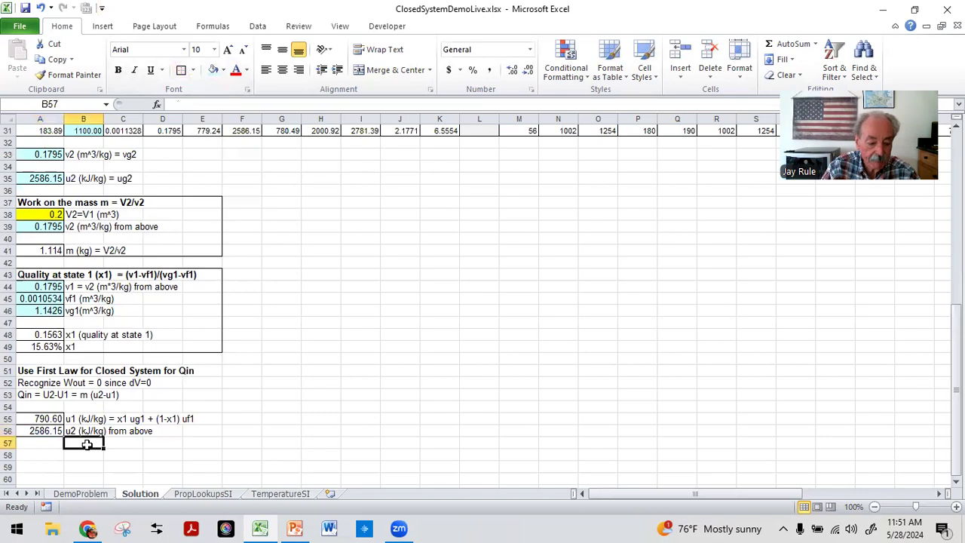
type("m (kg) from above")
key("Return")
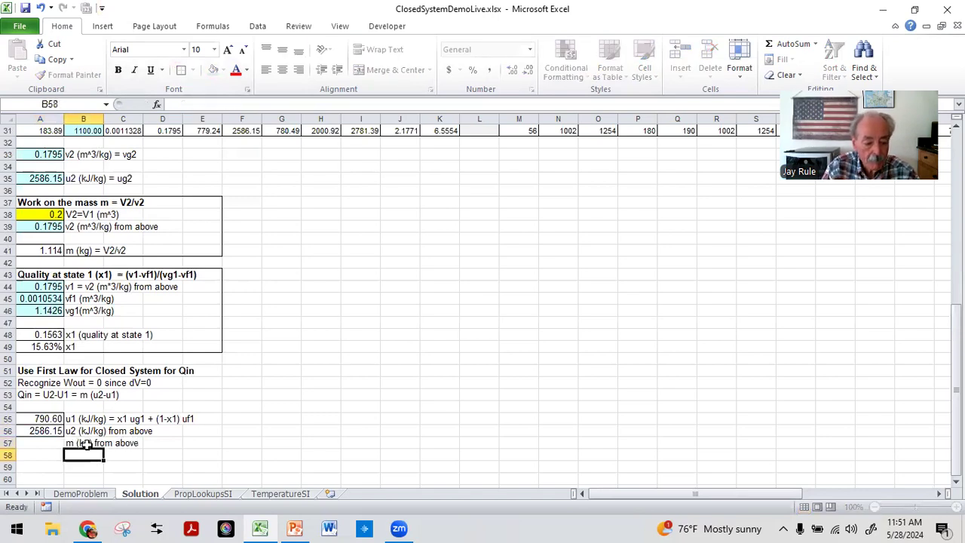
Step: Set A57 to =A41 to bring in the mass, and apply a border to the cell
left_click(87, 444)
key("Left")
type("=")
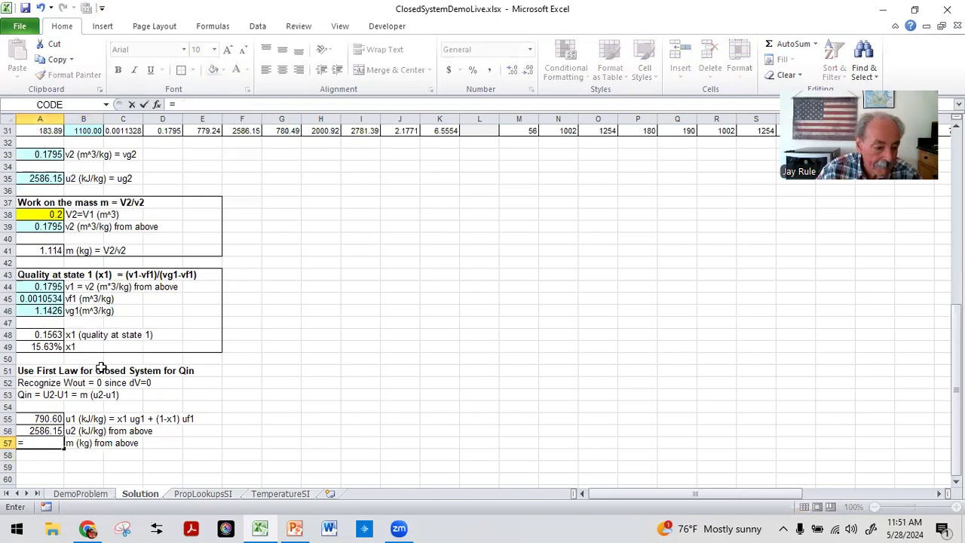
left_click(33, 249)
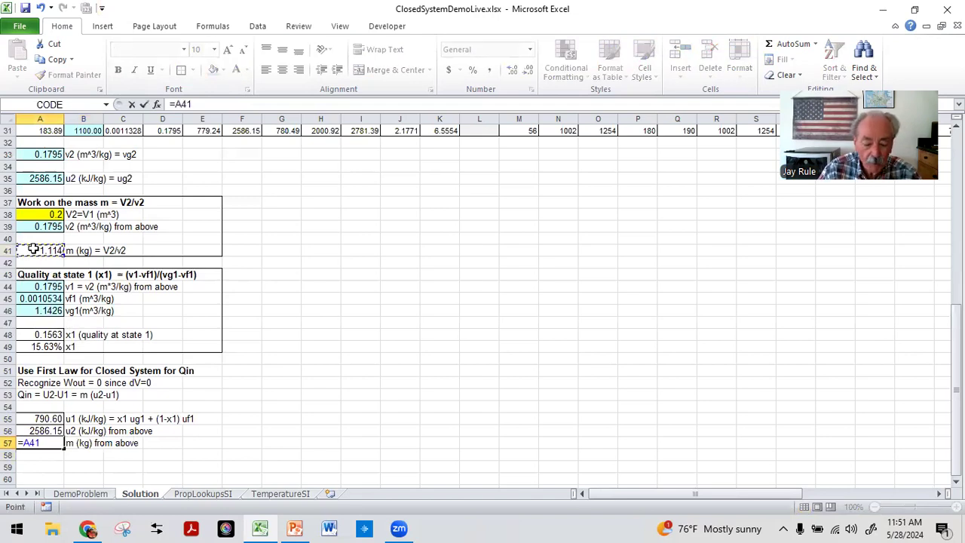
key("Return")
scroll(34, 250, "down", 3)
left_click(37, 337)
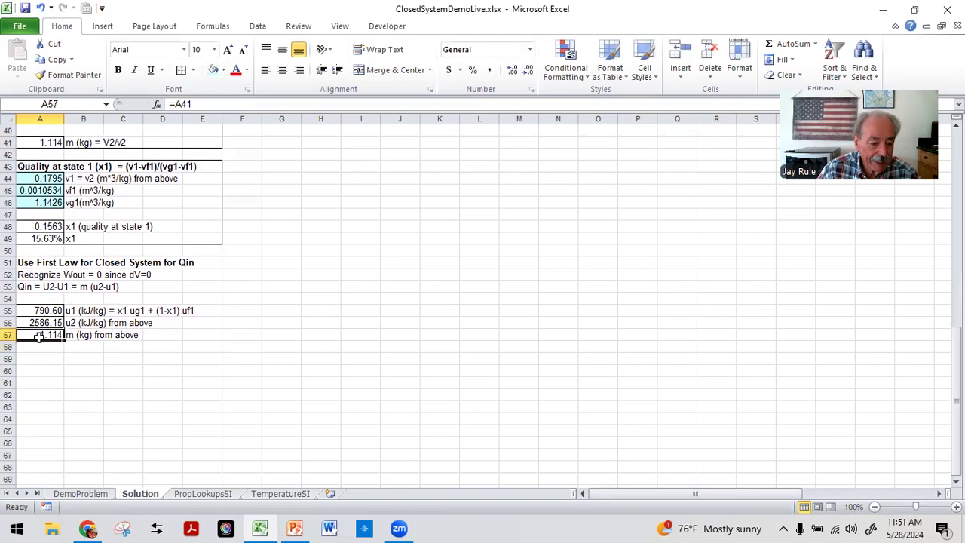
left_click(182, 71)
Step: Label B59 as "Qin (kJ)"
left_click(54, 357)
left_click(80, 358)
type("Q")
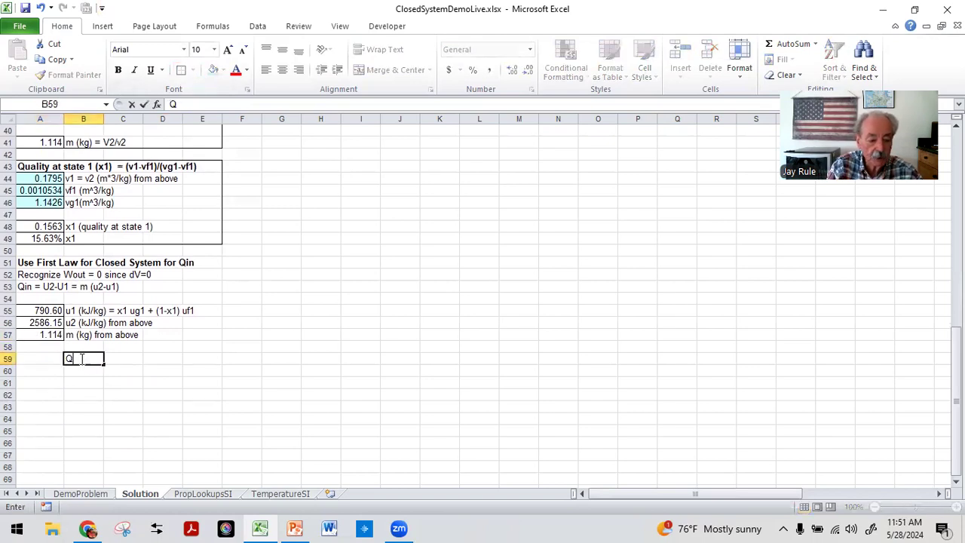
type("in (kJ)")
key("Return")
Step: Enter the formula =A57*(A56-A55) in A59 to compute the heat added Qin
left_click(80, 359)
key("Left")
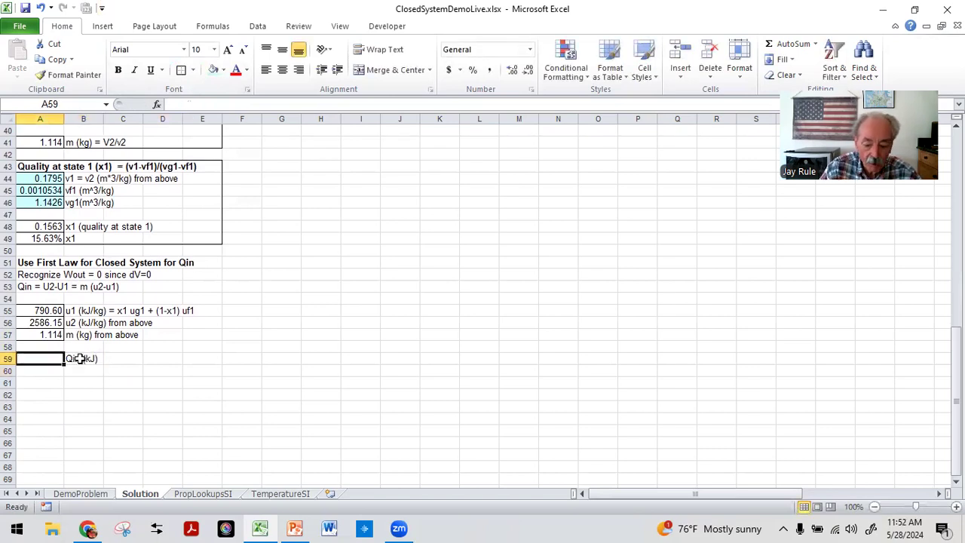
type("=")
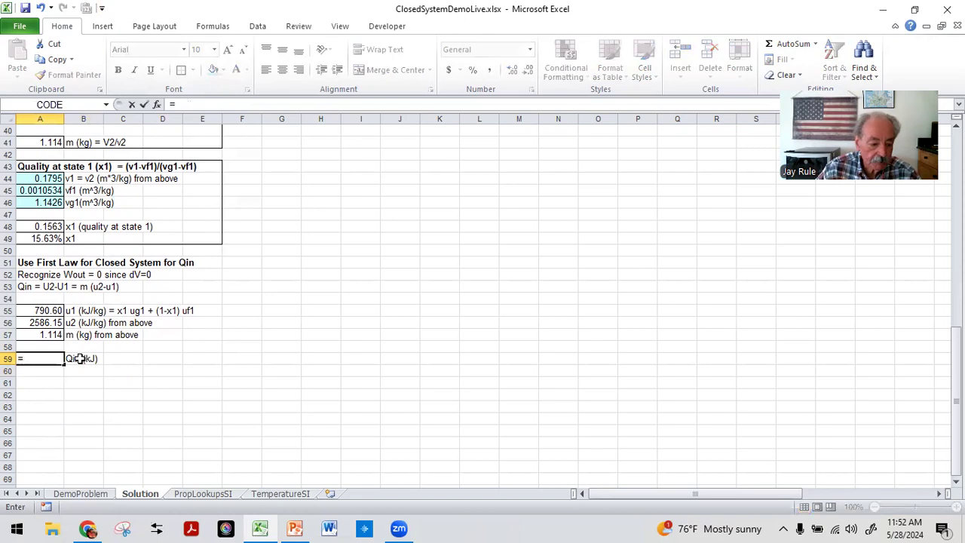
left_click(48, 331)
type("*(")
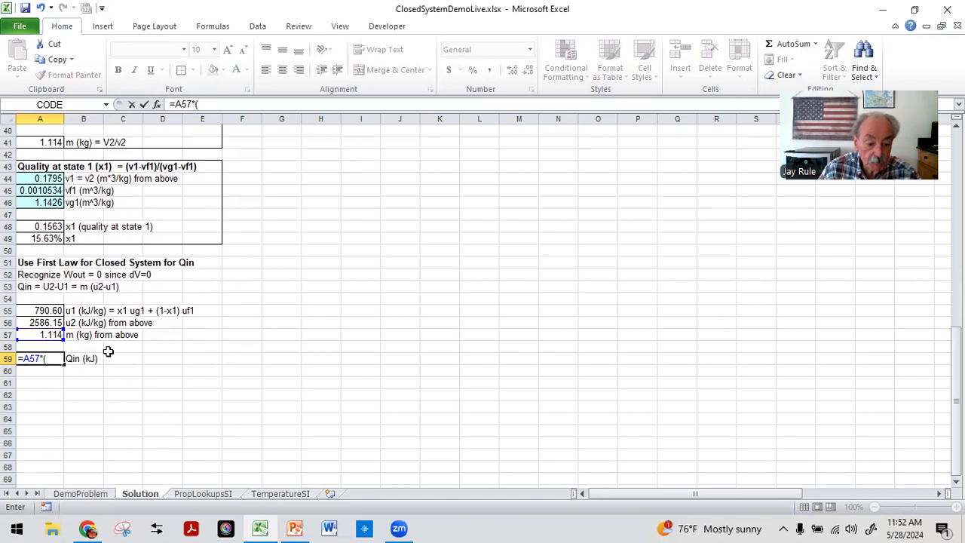
left_click(42, 322)
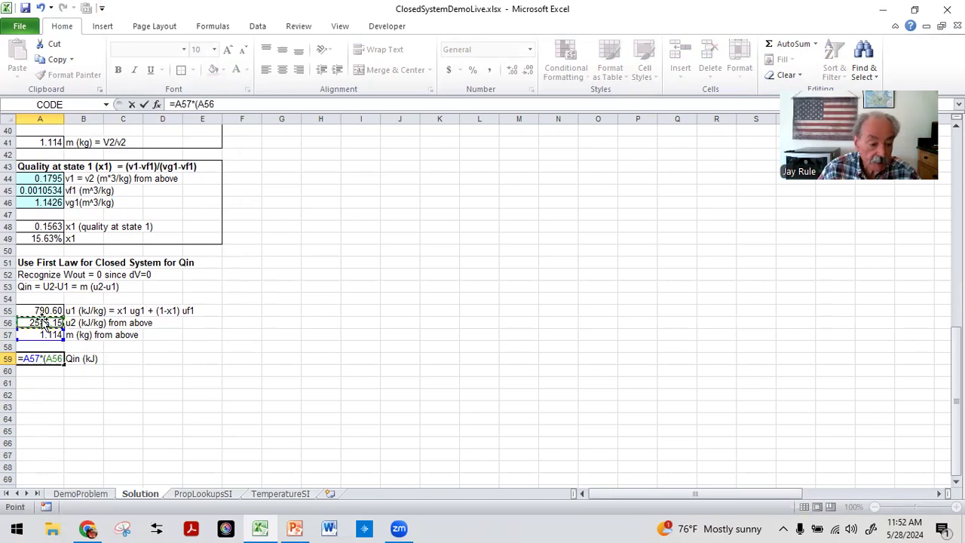
type("-")
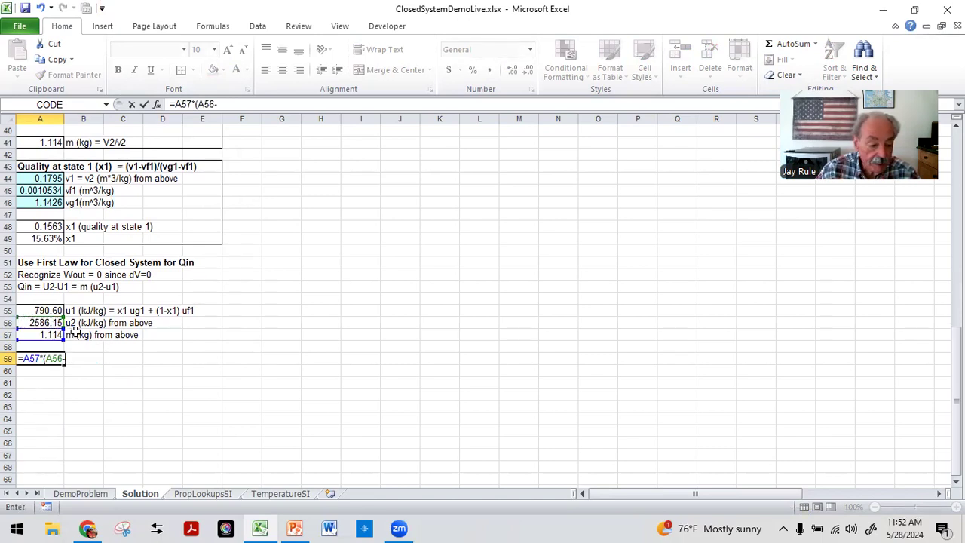
left_click(35, 309)
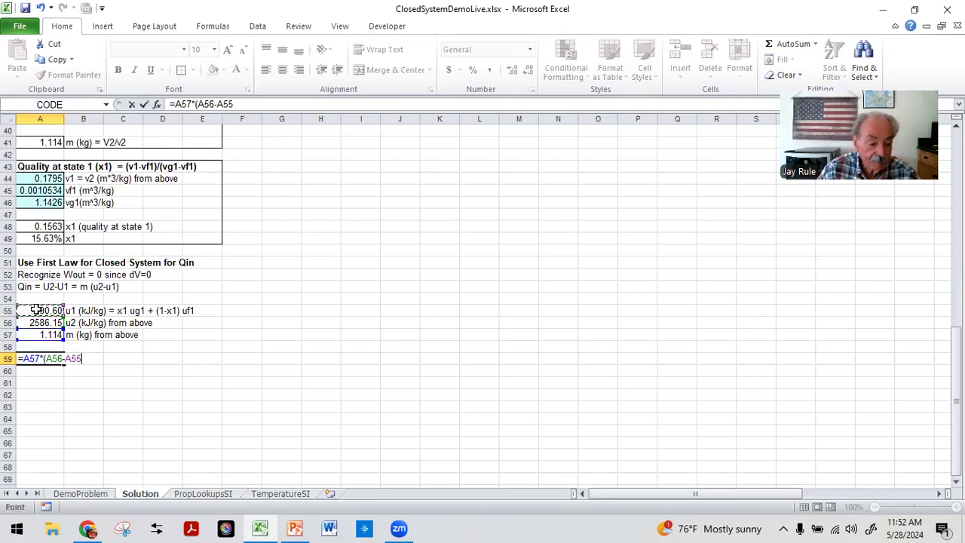
type(")")
key("Return")
key("Up")
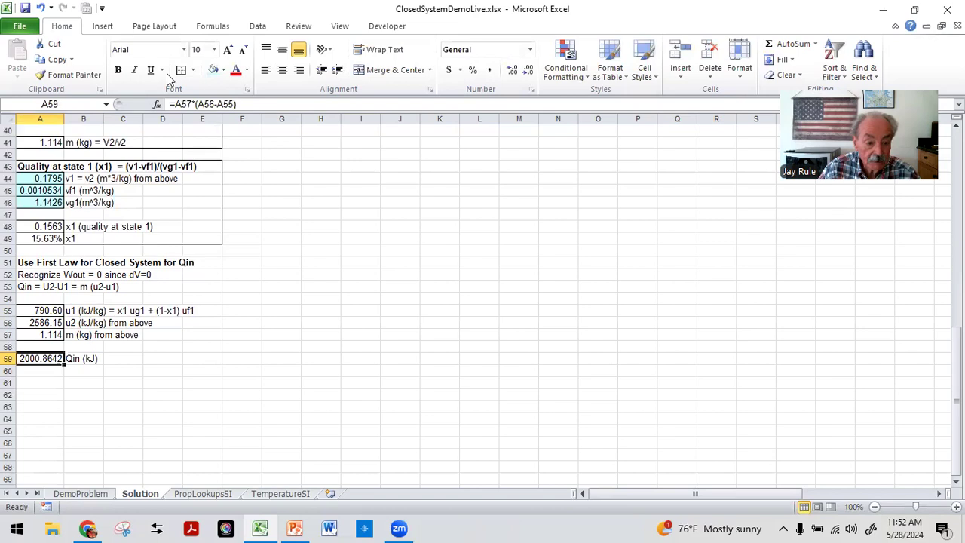
Step: Format the Qin result in A59 as a number with one decimal place
left_click(532, 90)
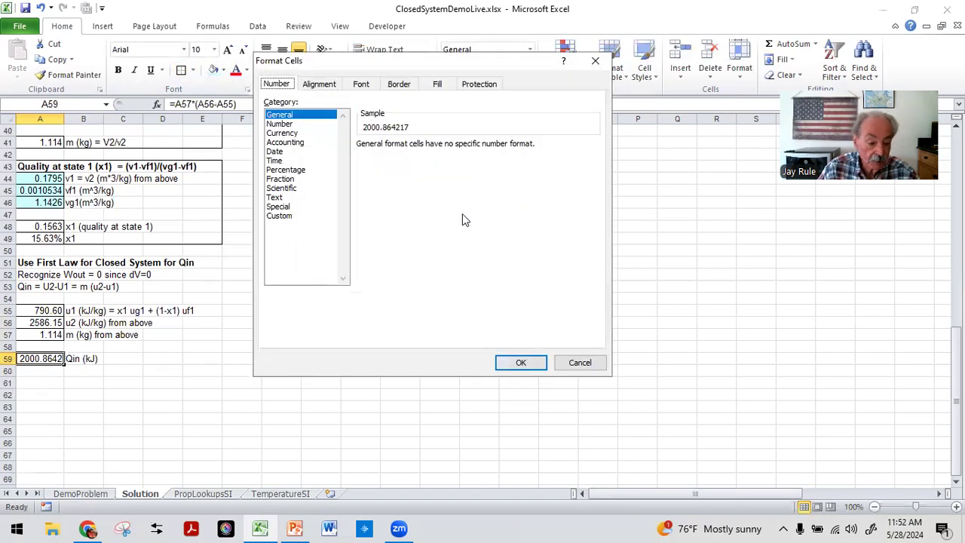
left_click(280, 124)
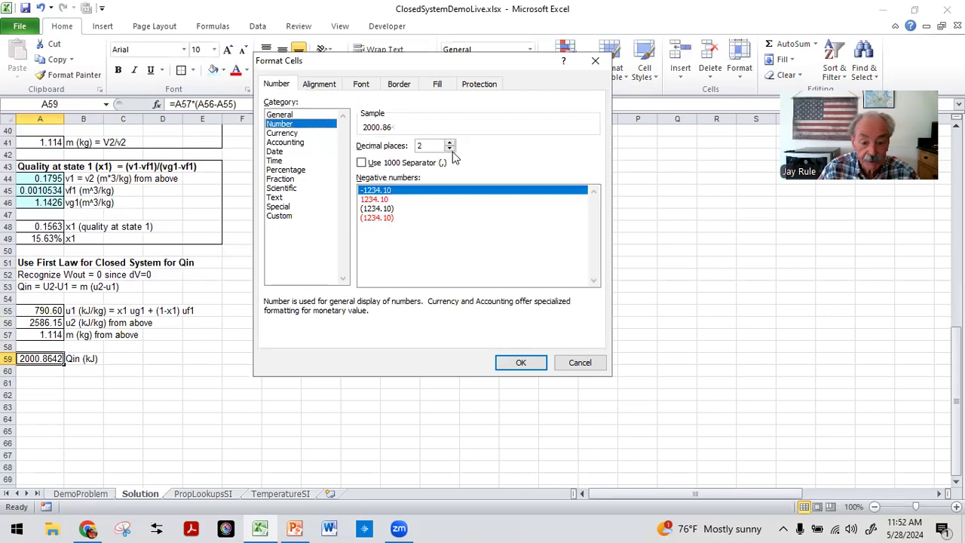
left_click(449, 148)
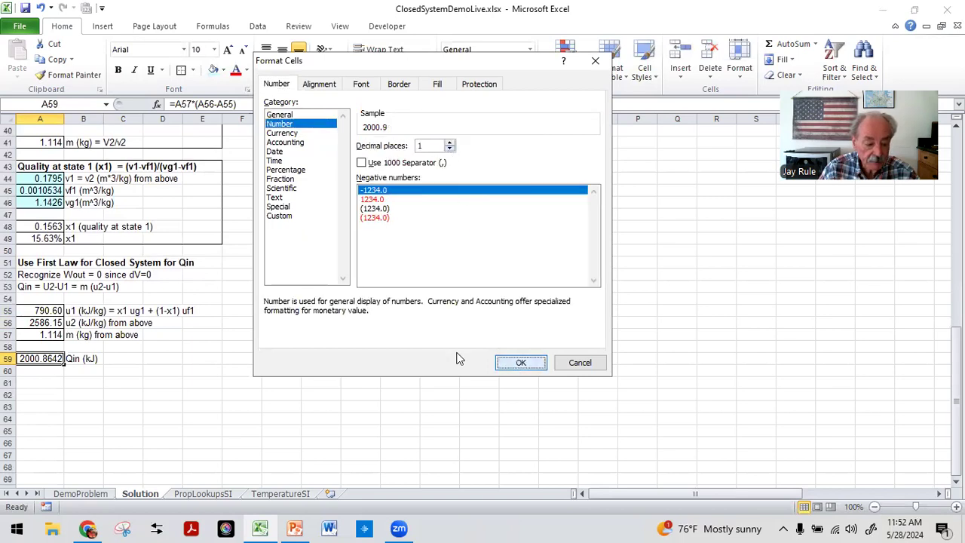
left_click(520, 363)
Step: Apply an outline border around the first-law section from A51 to E59
left_click(171, 404)
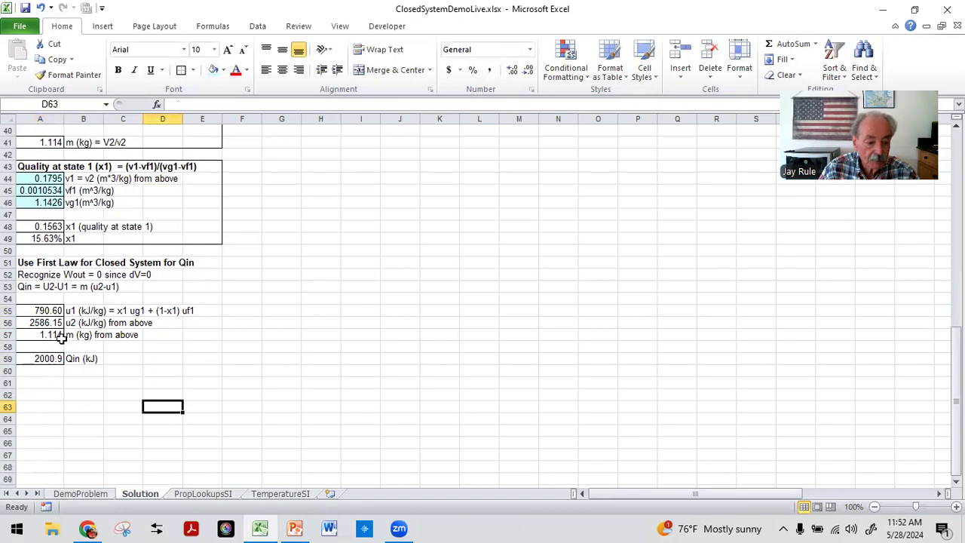
left_click_drag(28, 263, 192, 356)
left_click(181, 71)
left_click(89, 420)
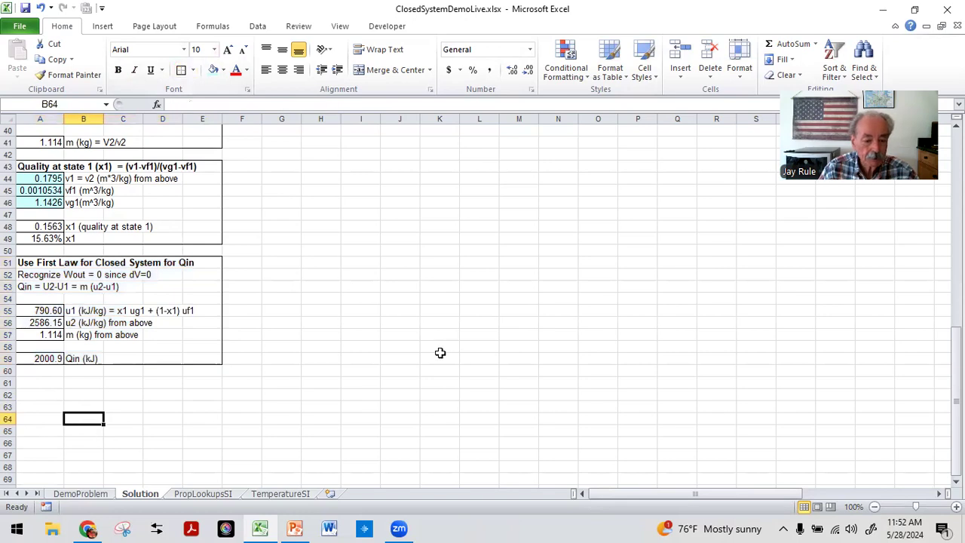
Step: Make the Solution title in A1 bold and enlarge it to 12 pt
scroll(440, 352, "up", 1)
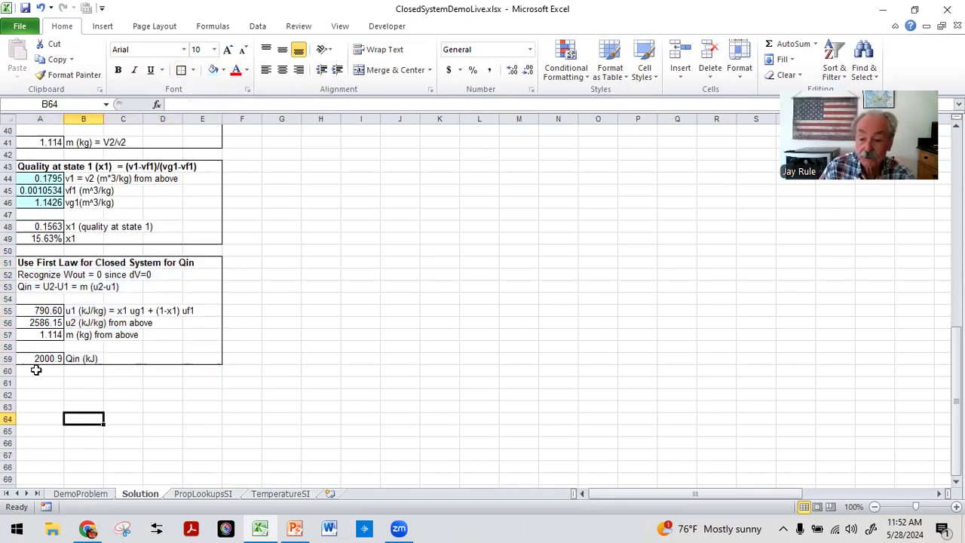
scroll(284, 374, "up", 13)
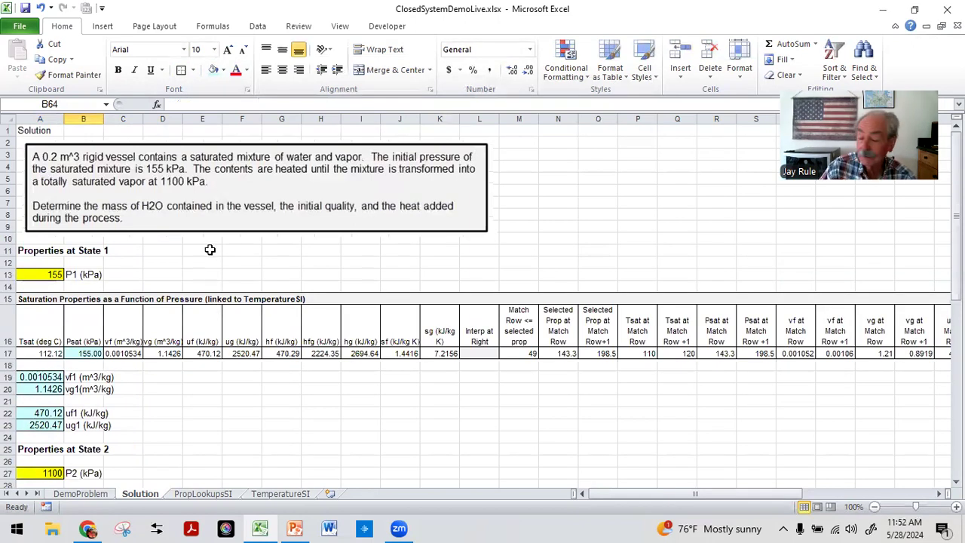
left_click(25, 130)
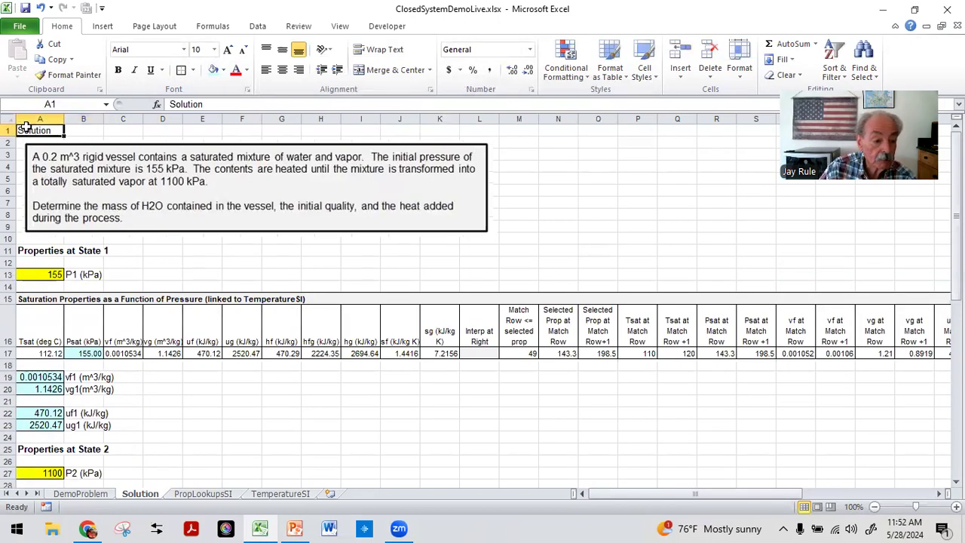
left_click(116, 70)
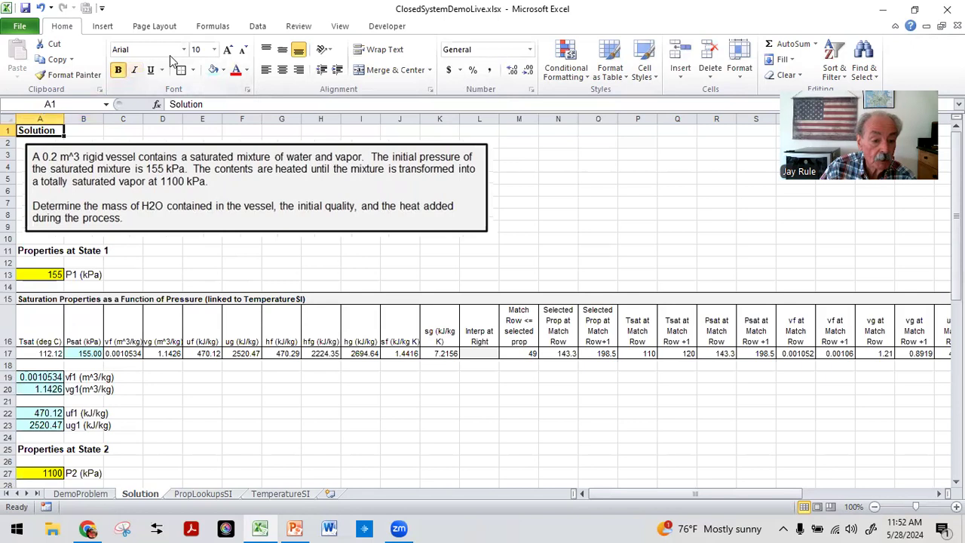
left_click(228, 50)
left_click(228, 49)
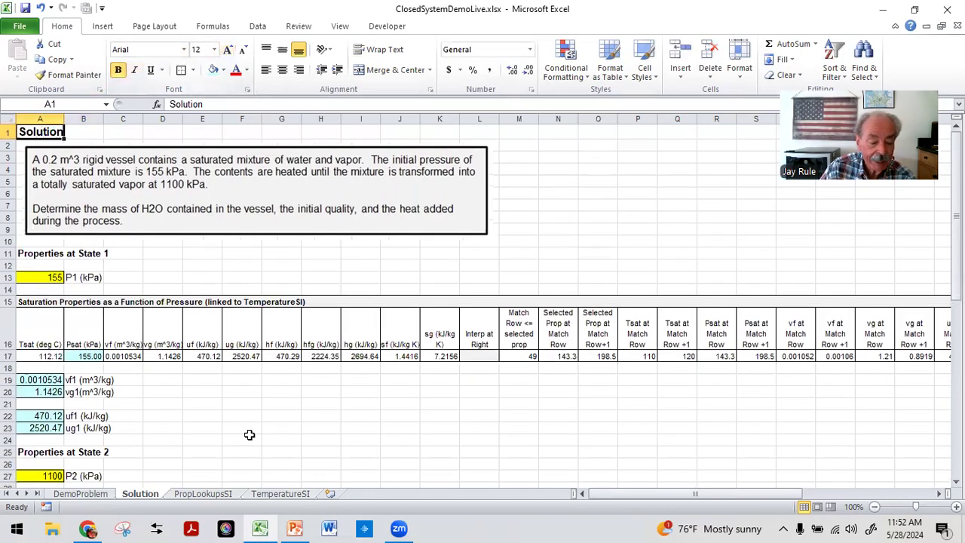
Step: Save the workbook
left_click(250, 435)
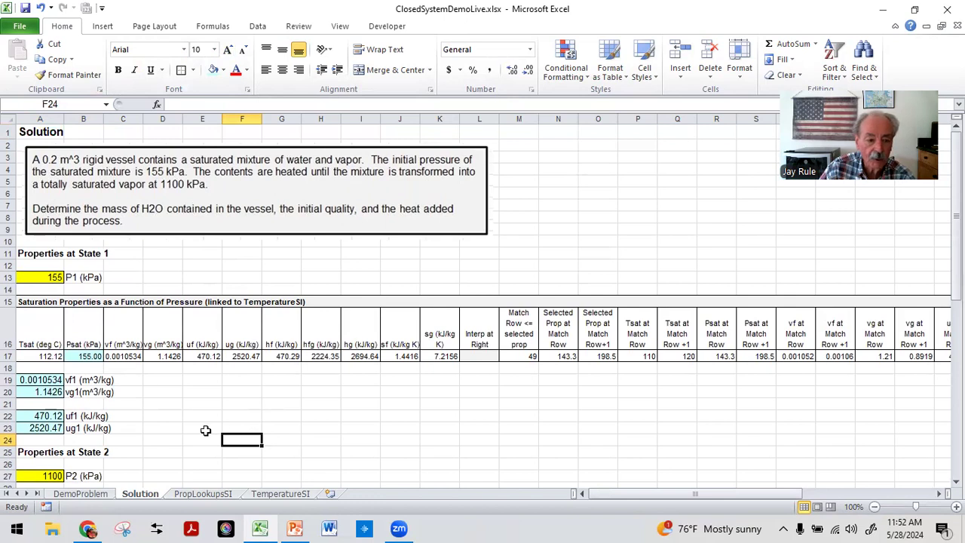
left_click(34, 133)
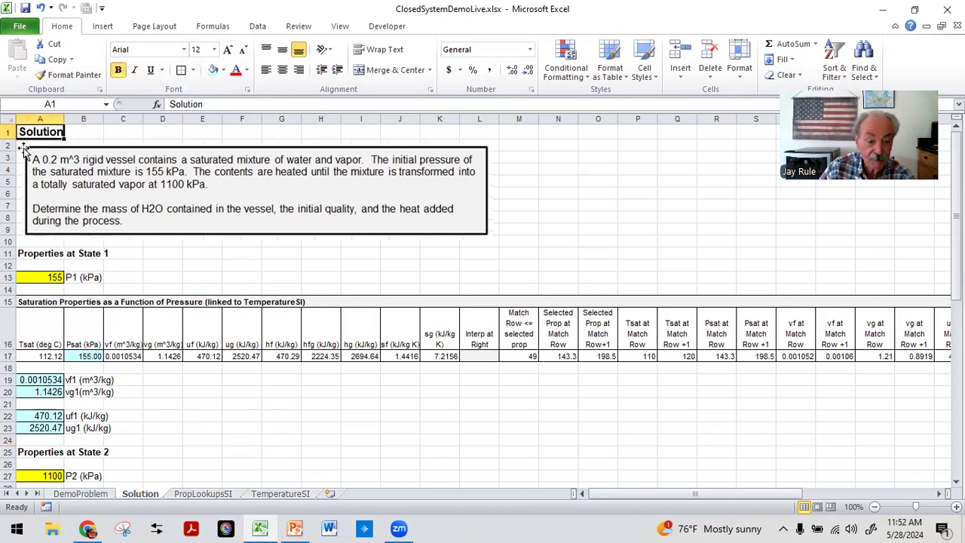
left_click(25, 8)
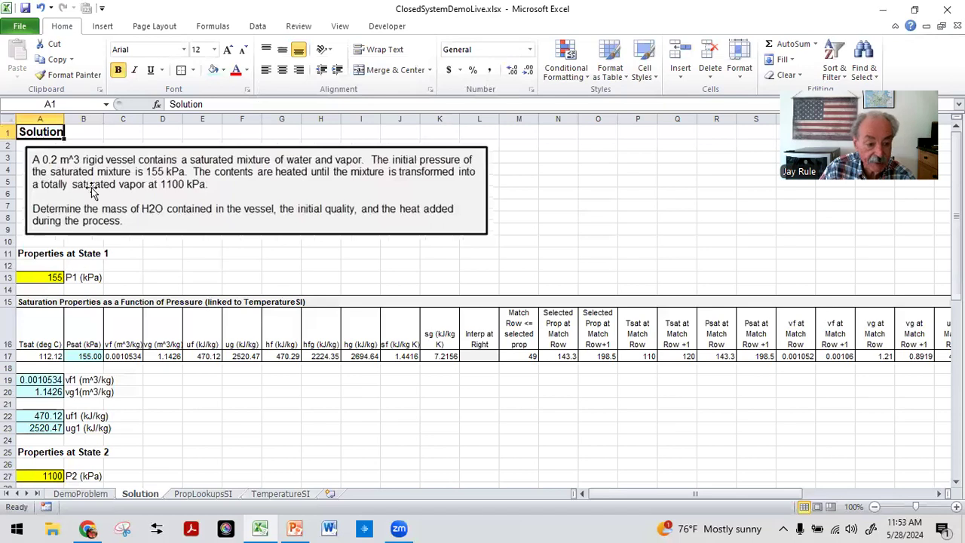
Step: Scroll through the Solution sheet to review the completed solution from the problem statement to Qin
scroll(123, 328, "down", 2)
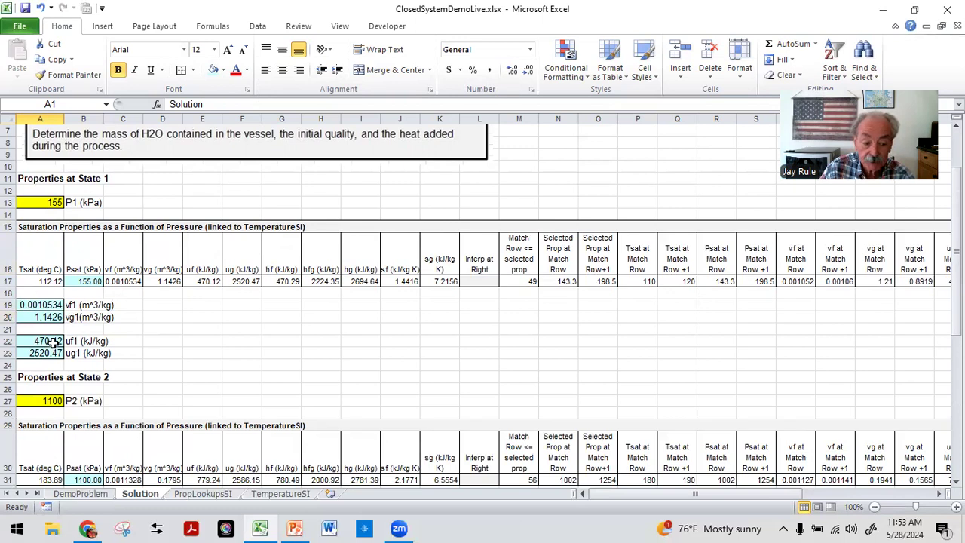
scroll(57, 334, "down", 2)
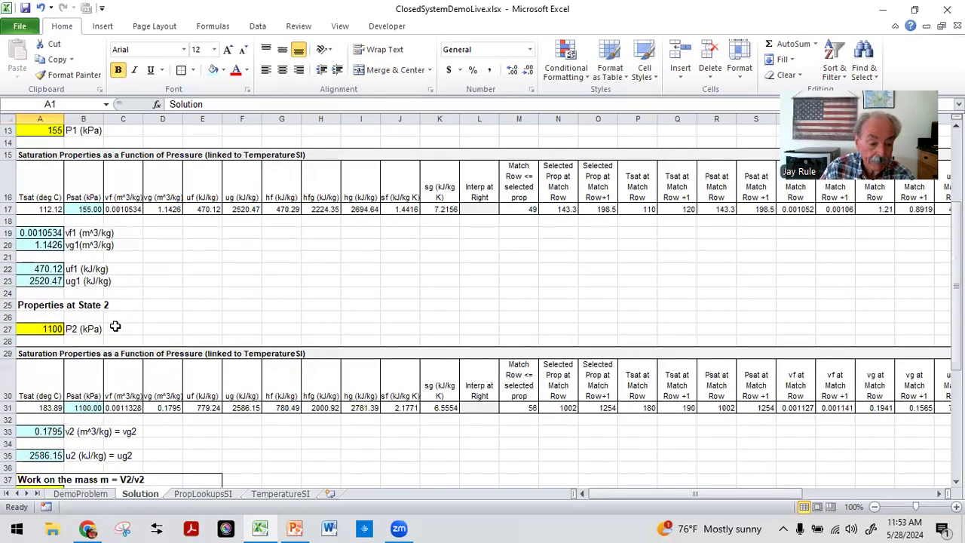
scroll(65, 319, "down", 1)
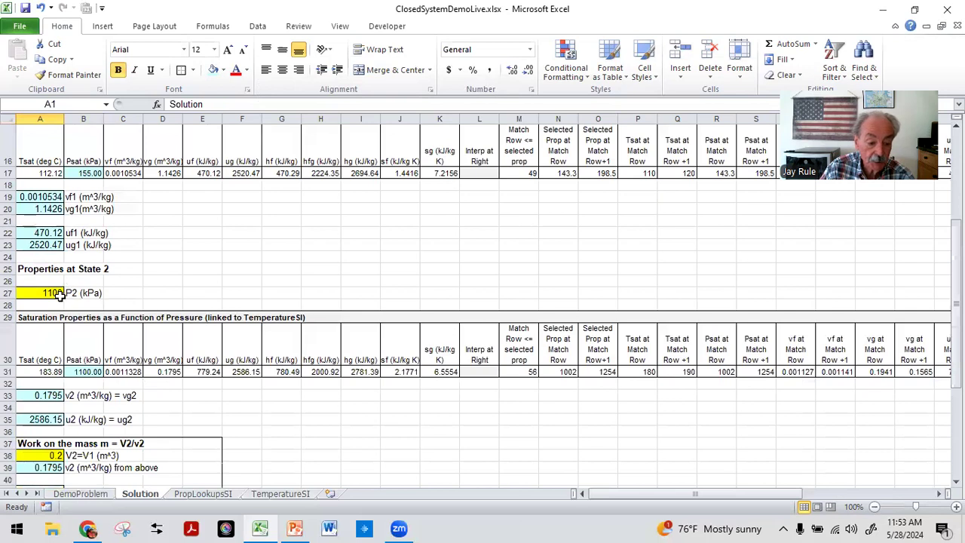
scroll(60, 297, "down", 2)
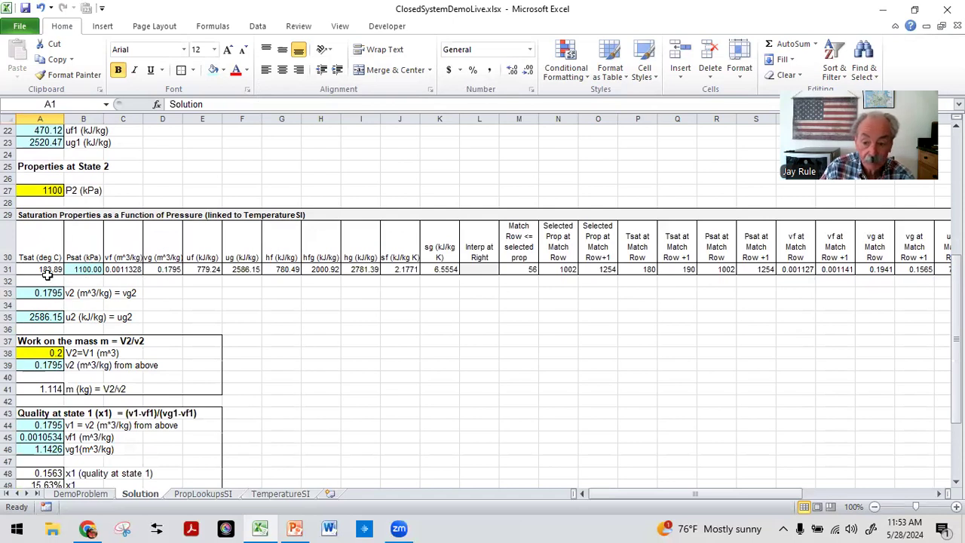
scroll(41, 294, "down", 2)
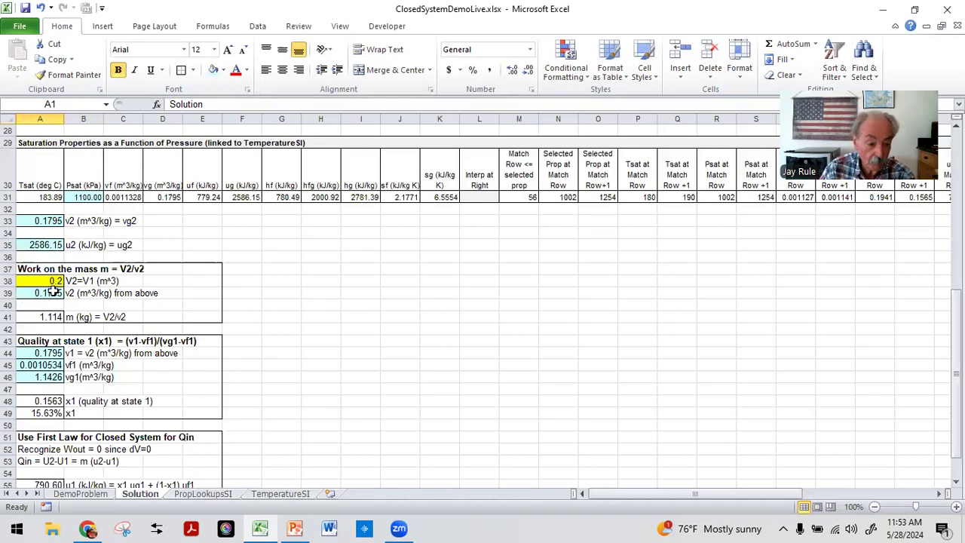
scroll(49, 294, "down", 2)
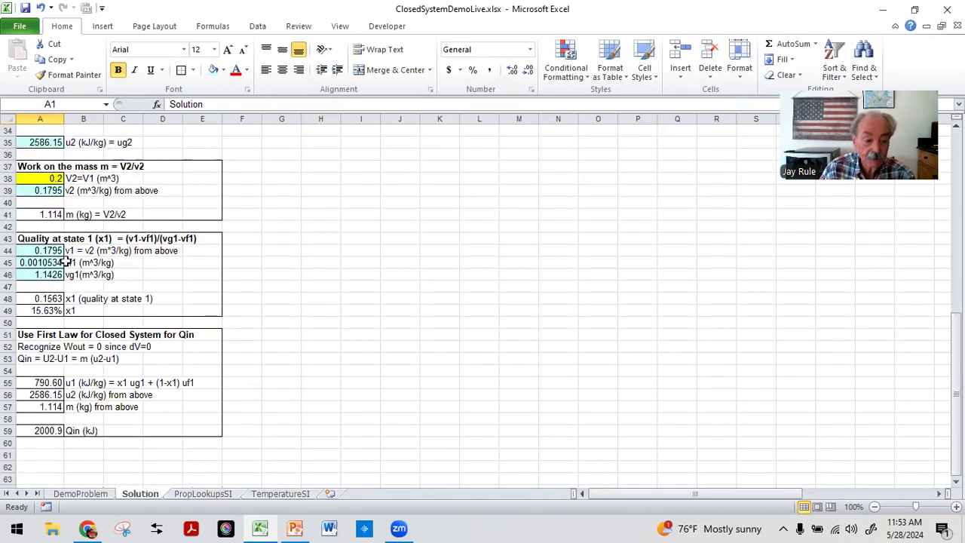
scroll(113, 347, "down", 2)
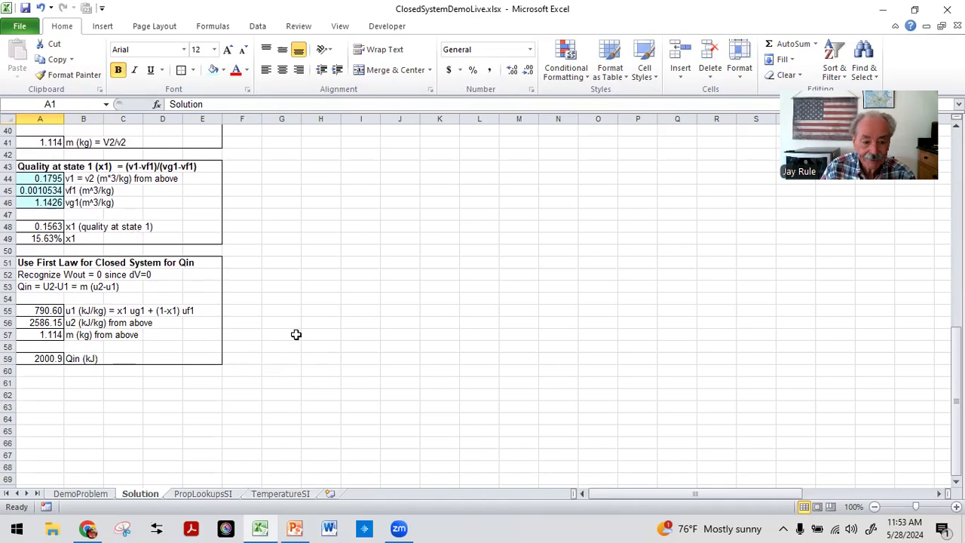
scroll(296, 334, "up", 2)
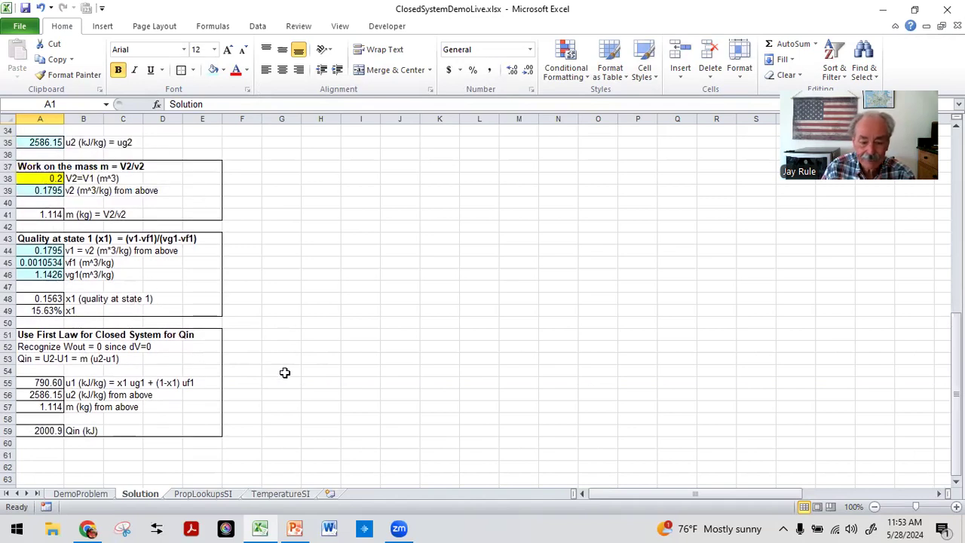
scroll(287, 372, "up", 11)
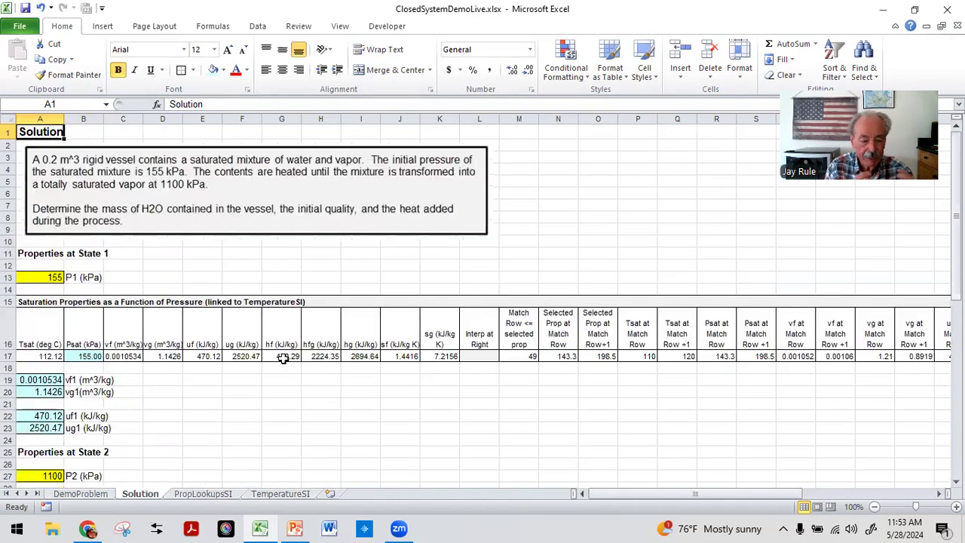
scroll(201, 429, "down", 6)
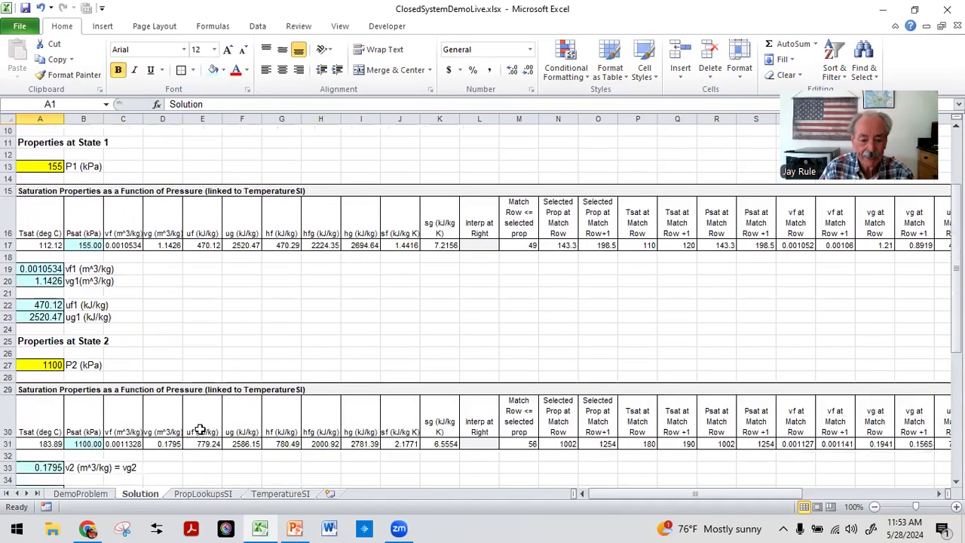
scroll(162, 401, "up", 6)
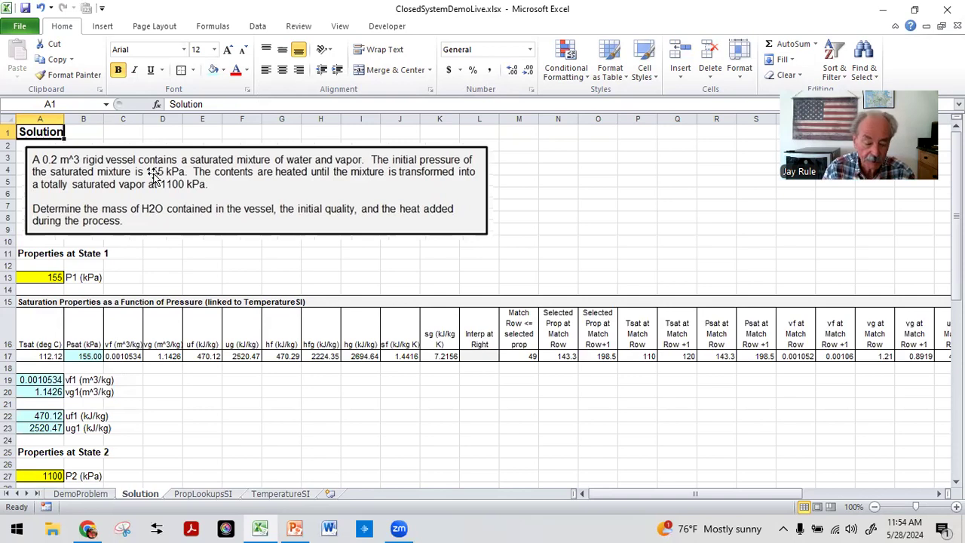
Step: Save the workbook again
left_click(25, 9)
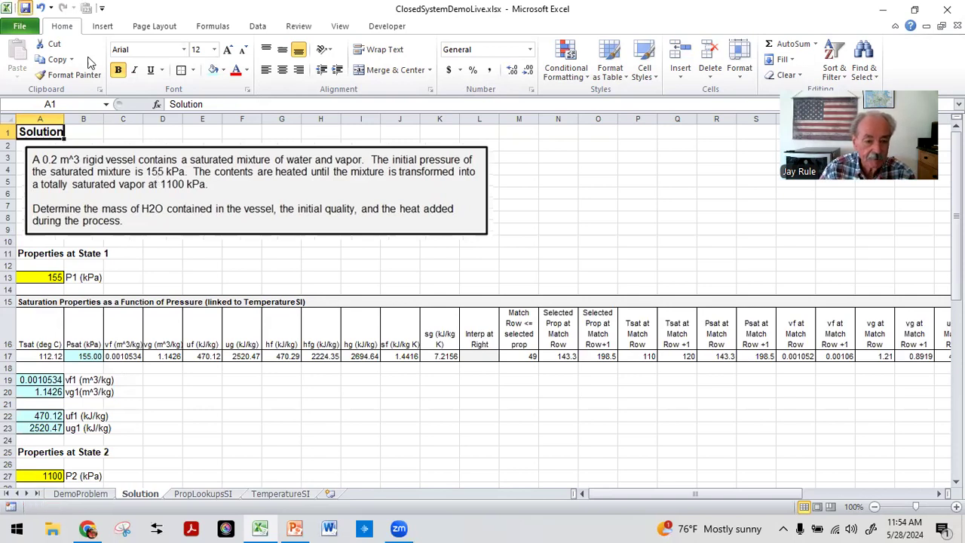
scroll(221, 244, "down", 2)
scroll(222, 239, "up", 2)
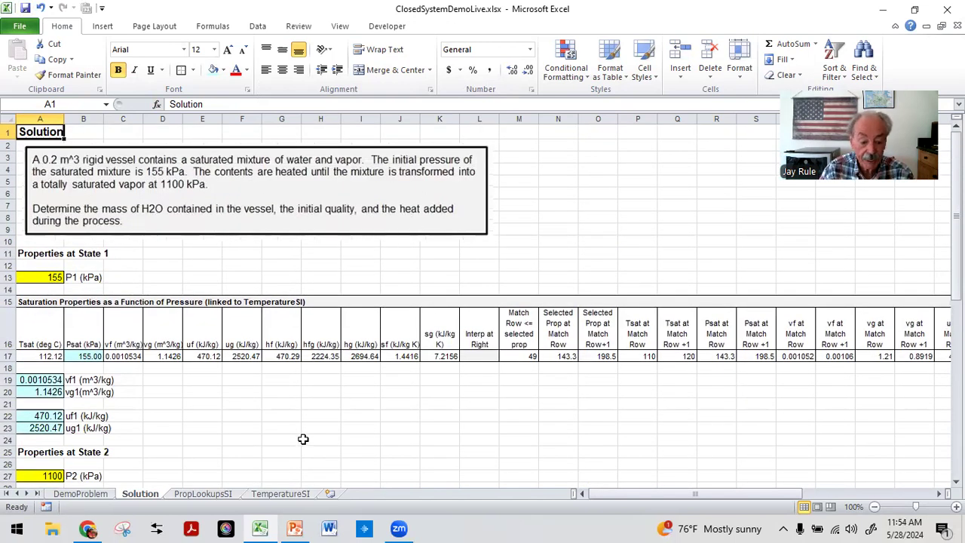
Step: Switch to PowerPoint, start the slide show from the current slide and advance to the next slide
left_click(294, 528)
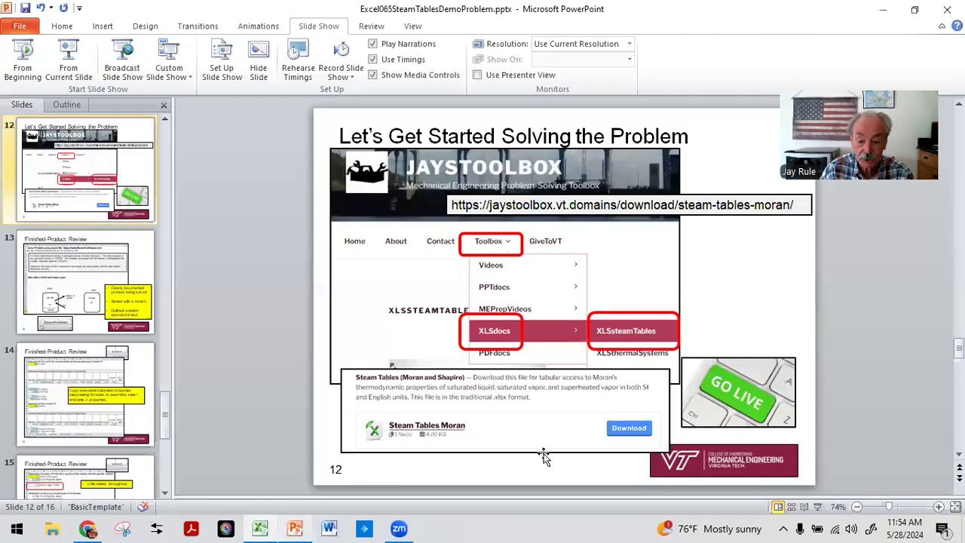
left_click(69, 54)
left_click(630, 287)
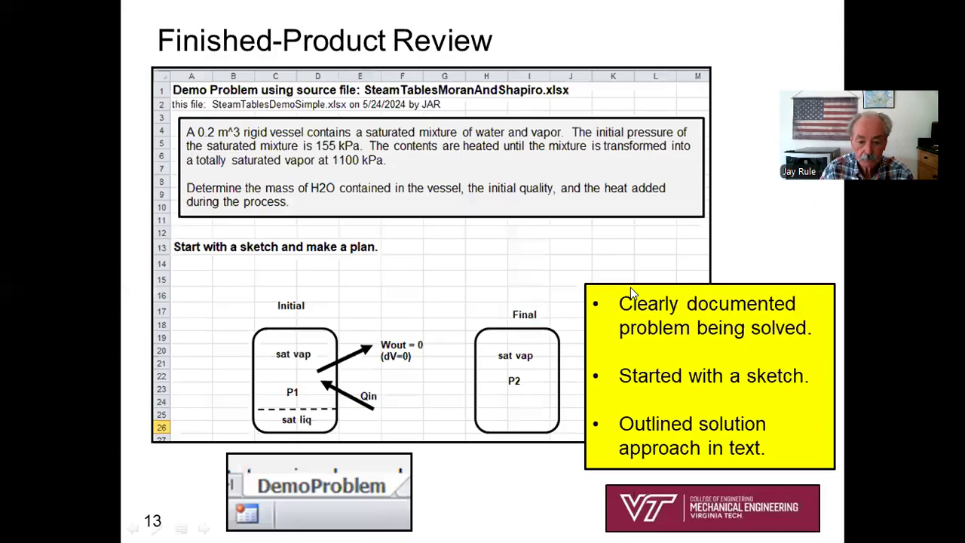